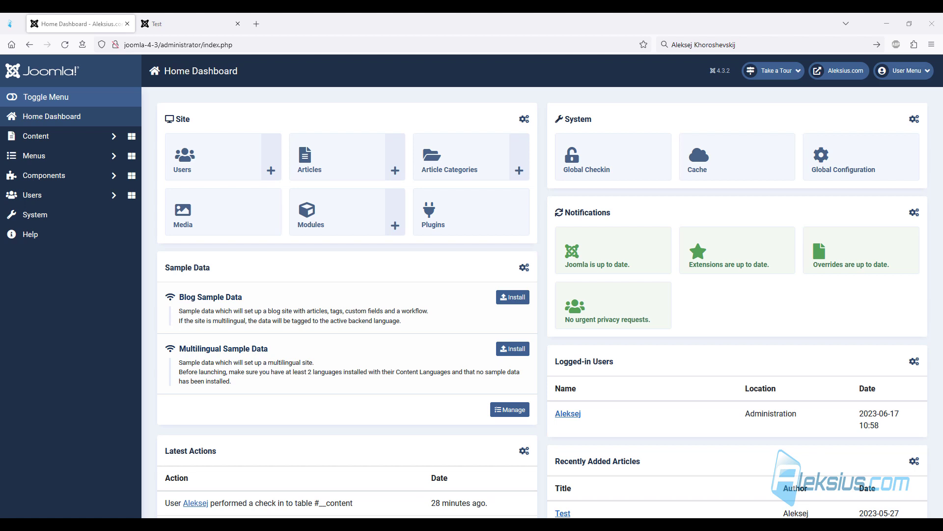
Open the article titled Test for editing from the site's article list
{"action": "left_click", "coordinate": [331, 147]}
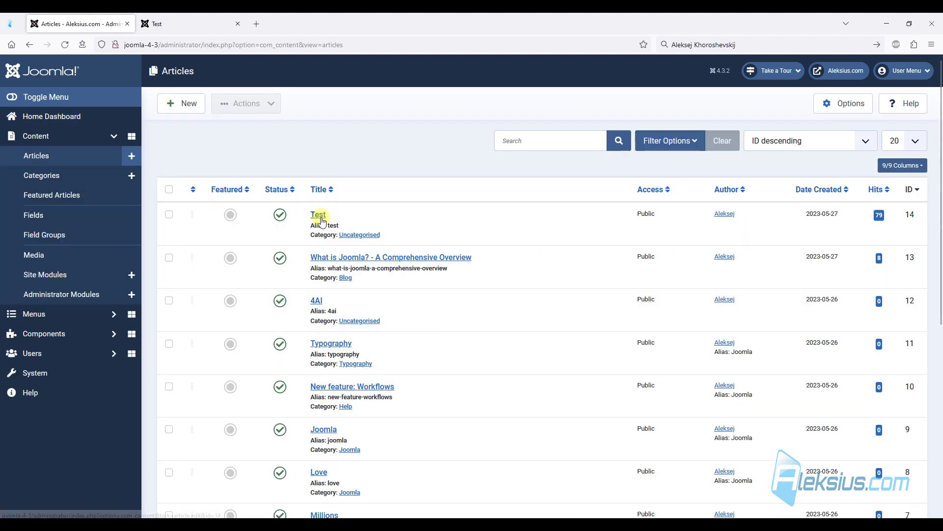
{"action": "left_click", "coordinate": [321, 217]}
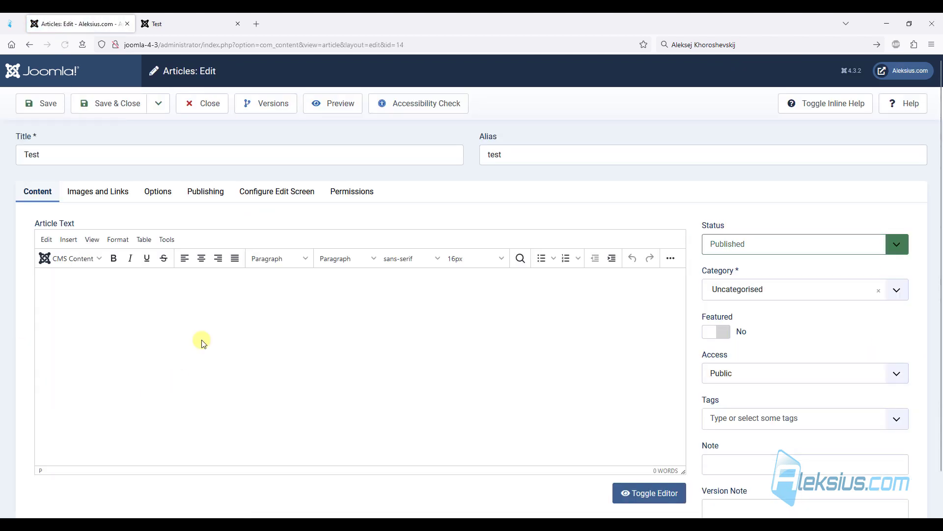
{"action": "left_click", "coordinate": [217, 22]}
{"action": "key", "text": "ctrl+Tab"}
Reveal the article editor's additional row of tools and switch the editor to full screen and back
{"action": "left_click", "coordinate": [46, 240]}
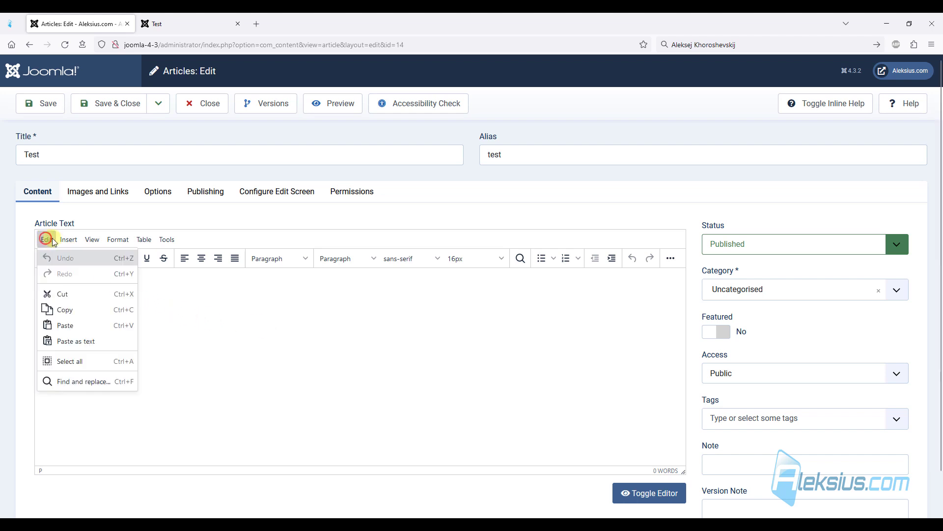
{"action": "mouse_move", "coordinate": [93, 241]}
{"action": "mouse_move", "coordinate": [166, 241]}
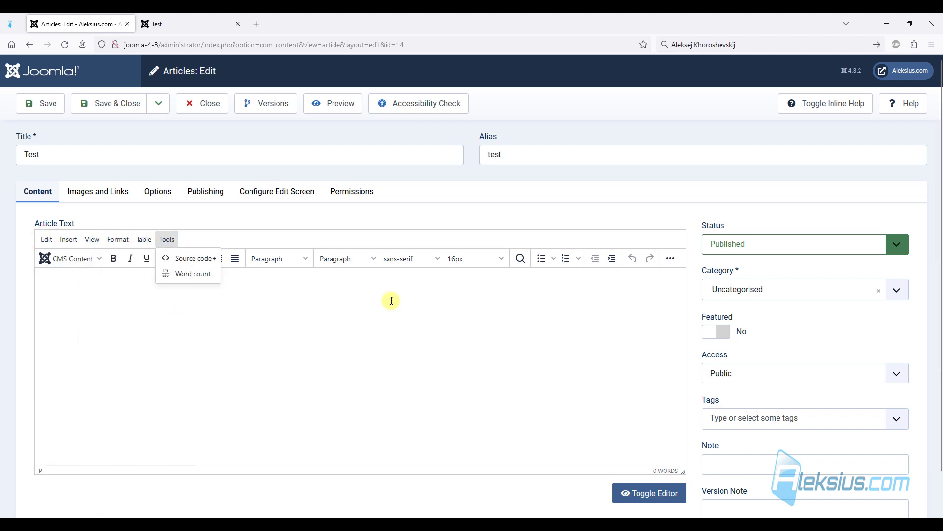
{"action": "left_click", "coordinate": [671, 258]}
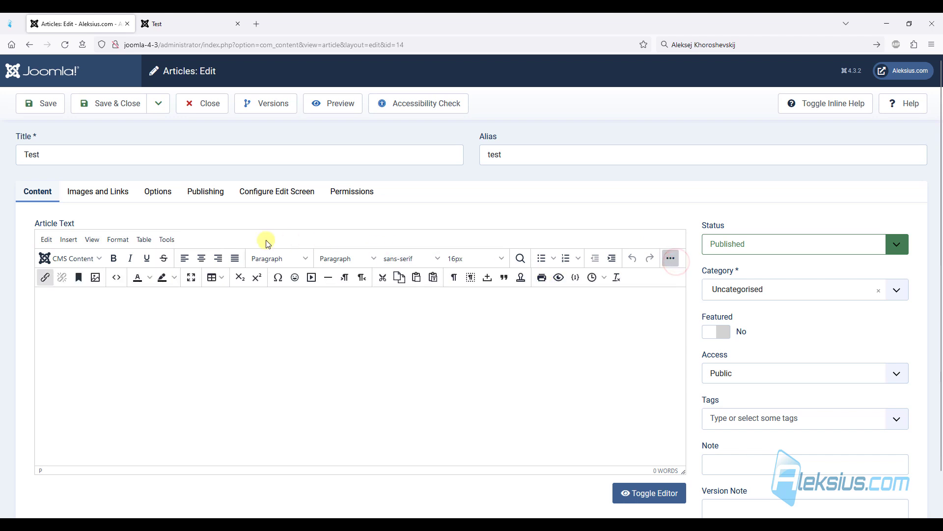
{"action": "left_click", "coordinate": [482, 320]}
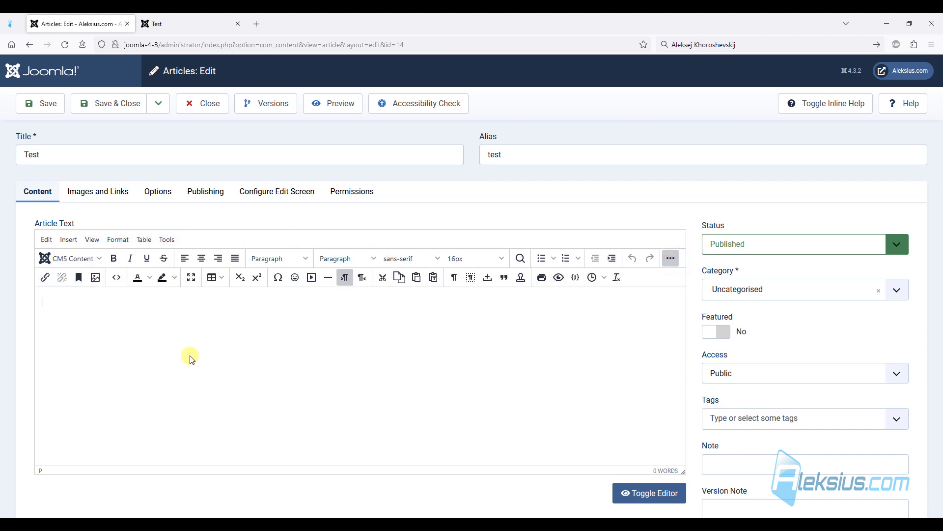
{"action": "left_click", "coordinate": [193, 278]}
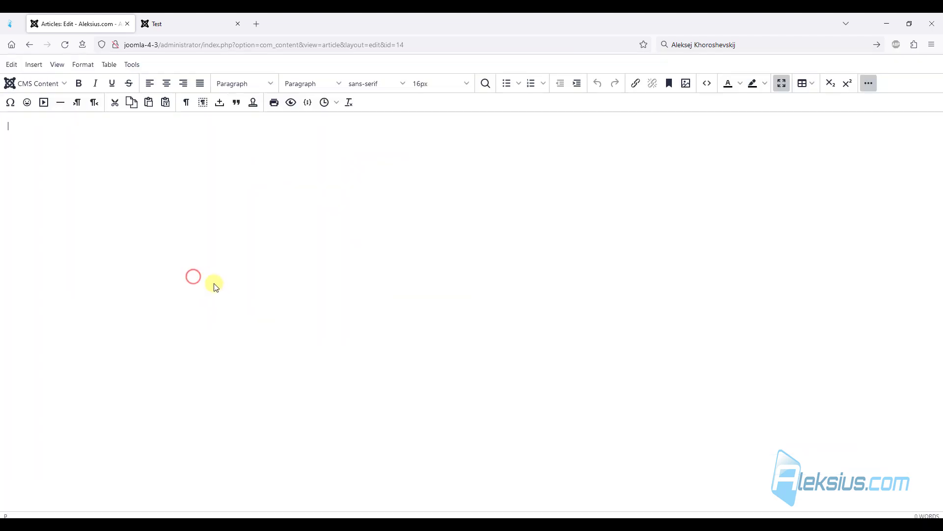
{"action": "left_click", "coordinate": [782, 85]}
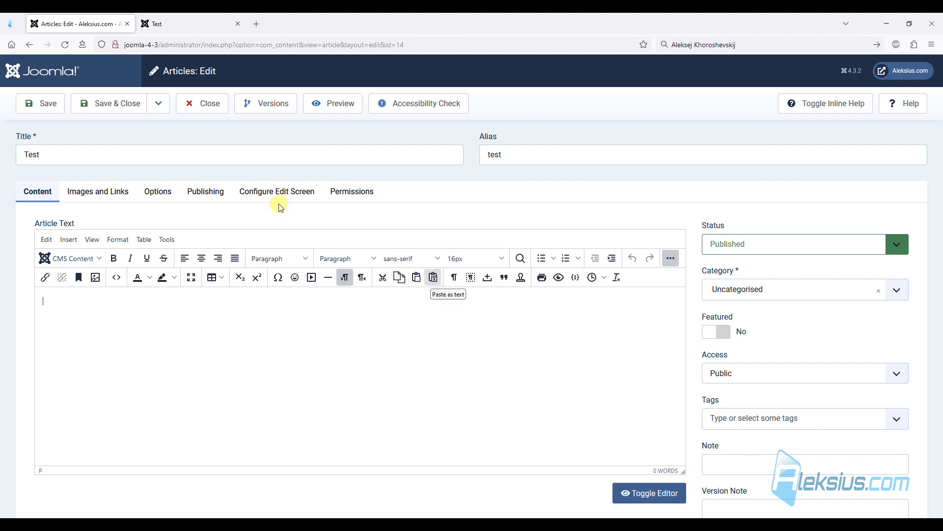
Copy the two introductory paragraphs from the "Joomla tutorial for beginners (part 1)" web page and paste them into the Test article
{"action": "left_click", "coordinate": [11, 23]}
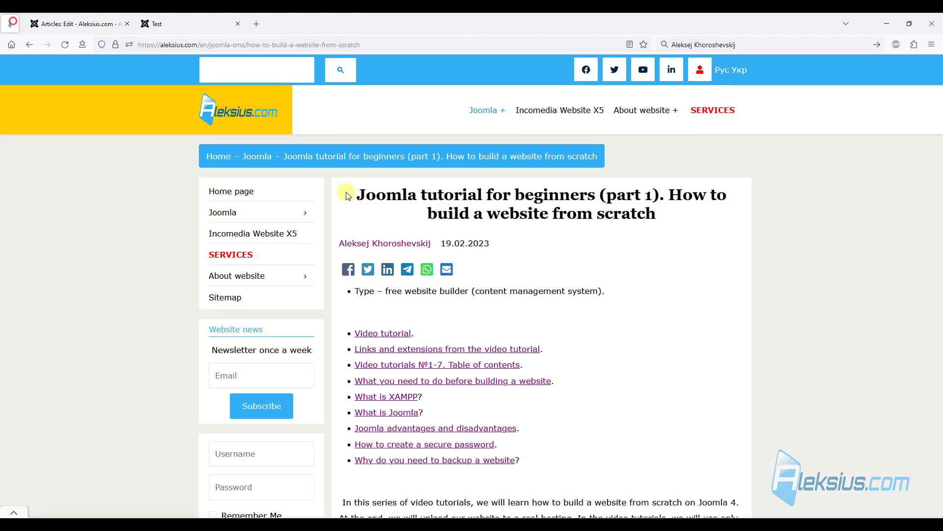
{"action": "scroll", "coordinate": [411, 405], "scroll_direction": "down", "scroll_amount": 5}
{"action": "left_click_drag", "start_coordinate": [340, 252], "coordinate": [628, 333]}
{"action": "key", "text": "ctrl+c"}
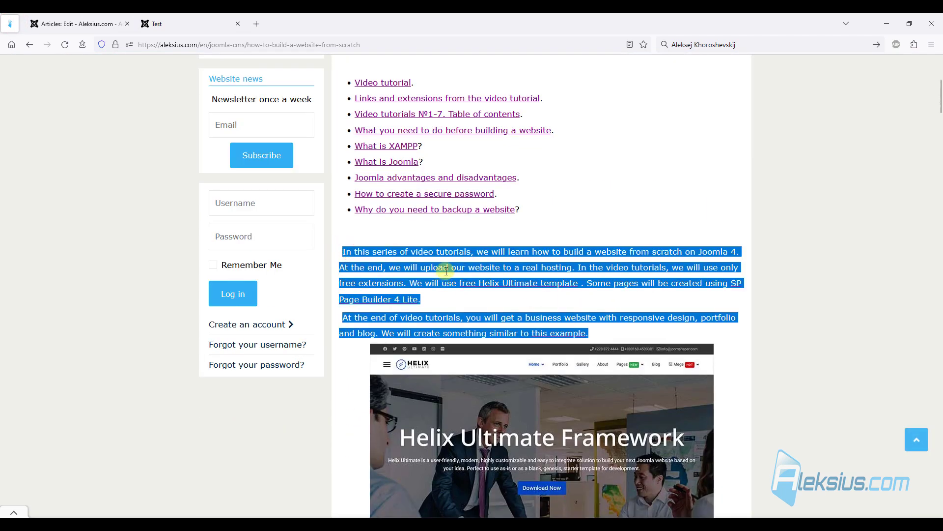
{"action": "left_click", "coordinate": [106, 22]}
{"action": "left_click", "coordinate": [254, 292]}
{"action": "key", "text": "ctrl+v"}
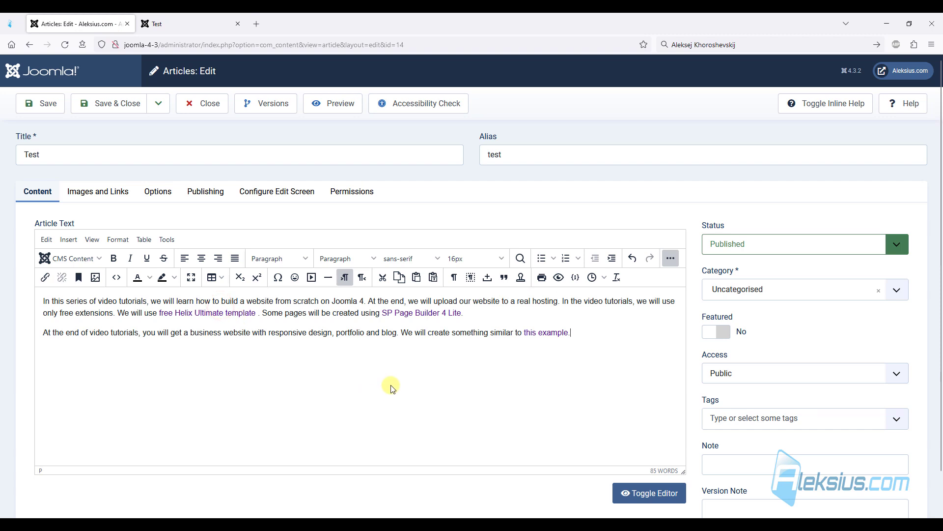
Cut the first paragraph, "In this series of video tutorials…", and paste it below the "At the end of video tutorials…" paragraph
{"action": "triple_click", "coordinate": [474, 314]}
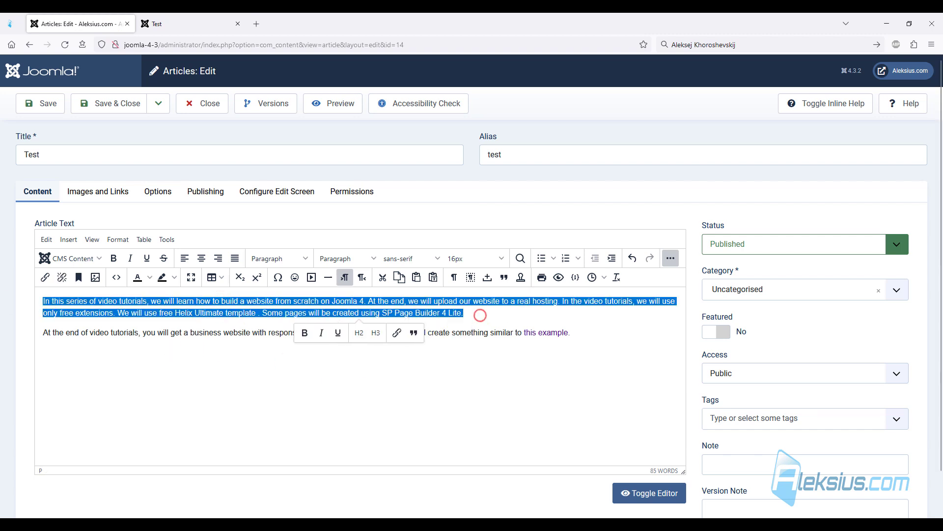
{"action": "left_click", "coordinate": [382, 277]}
{"action": "key", "text": "Delete"}
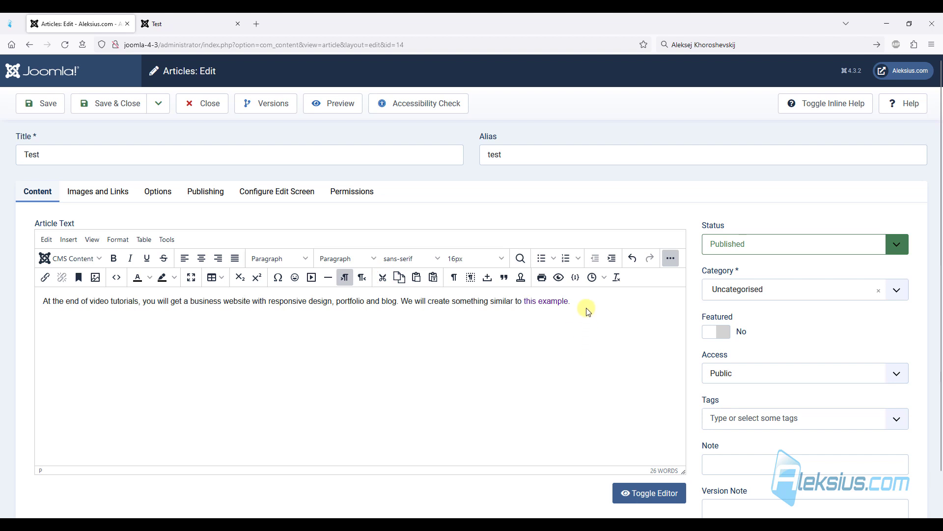
{"action": "key", "text": "ctrl+v"}
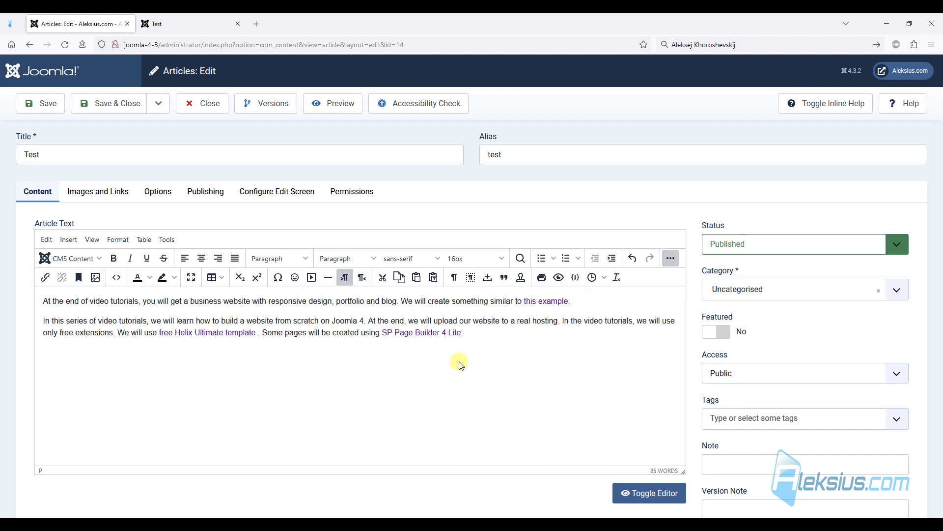
Paste two more copies of the "In this series of video tutorials…" paragraph below the text, leaving an empty line between them
{"action": "key", "text": "ctrl+v"}
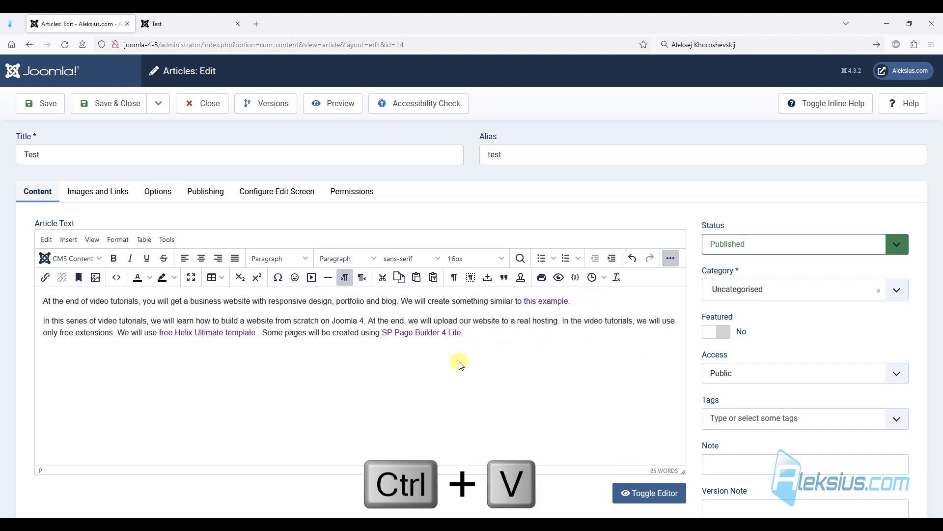
{"action": "key", "text": "ctrl+v"}
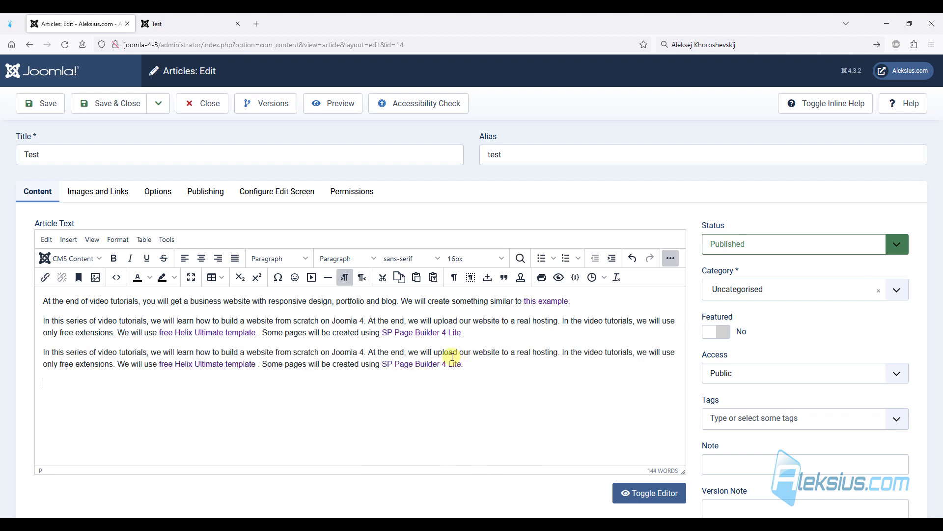
{"action": "key", "text": "Return"}
{"action": "key", "text": "Return"}
{"action": "key", "text": "ctrl+v"}
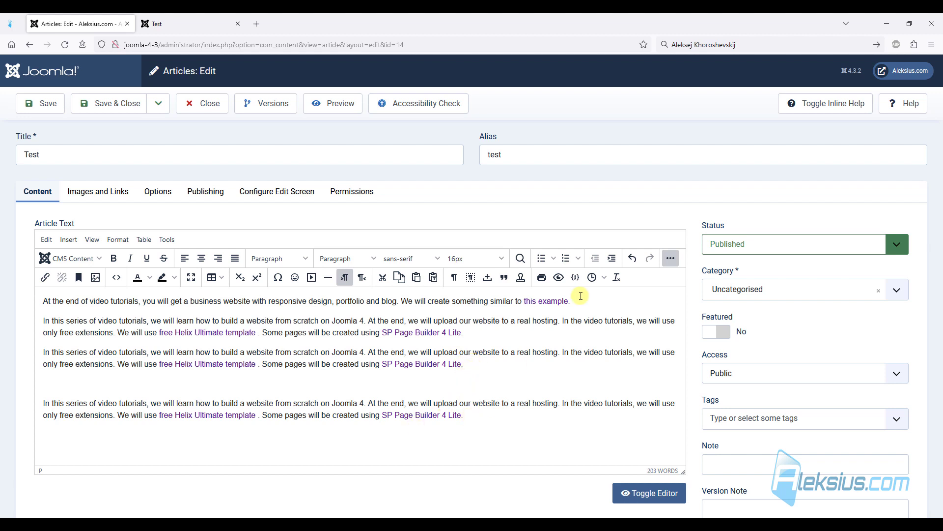
Copy the "At the end of video tutorials…" paragraph and paste it into the empty line above the last paragraph
{"action": "left_click_drag", "start_coordinate": [579, 300], "coordinate": [29, 301]}
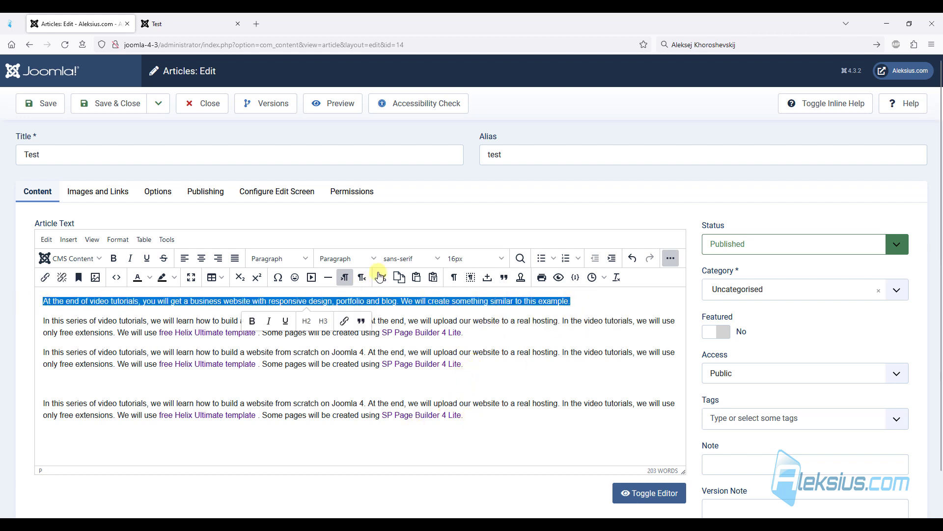
{"action": "left_click", "coordinate": [399, 277]}
{"action": "left_click", "coordinate": [215, 390]}
{"action": "key", "text": "ctrl+v"}
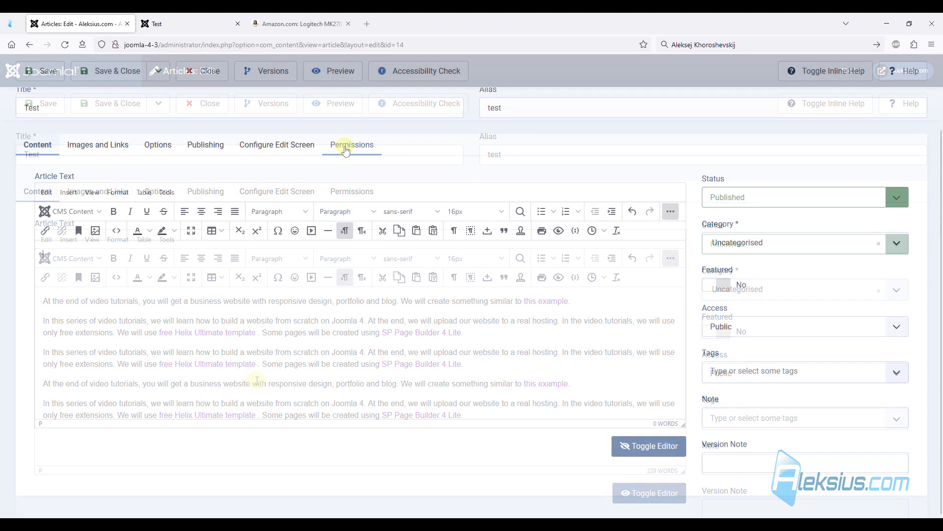
Copy the Logitech MK270 title, details and description from the Amazon product page and paste them with formatting into the empty article
{"action": "left_click", "coordinate": [306, 22]}
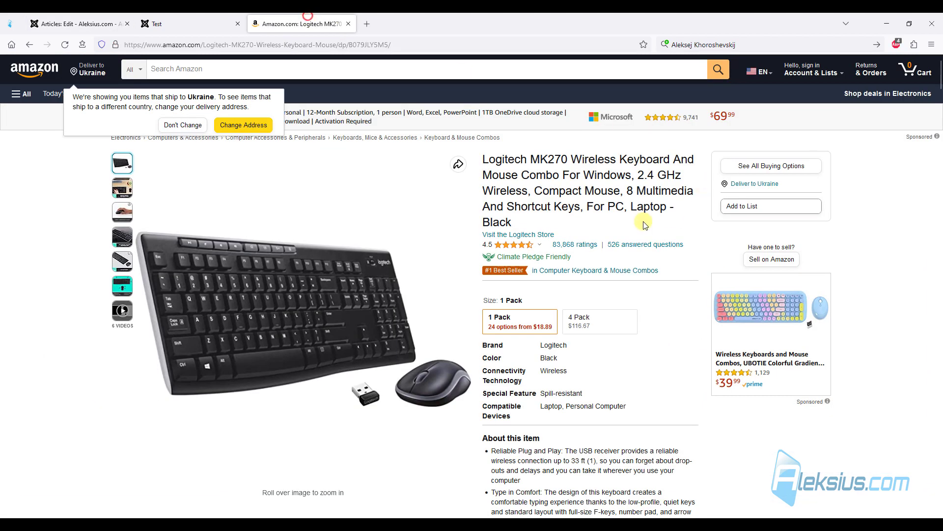
{"action": "left_click_drag", "start_coordinate": [485, 158], "coordinate": [606, 275]}
{"action": "scroll", "coordinate": [545, 235], "scroll_direction": "down", "scroll_amount": 5}
{"action": "left_click", "coordinate": [59, 23]}
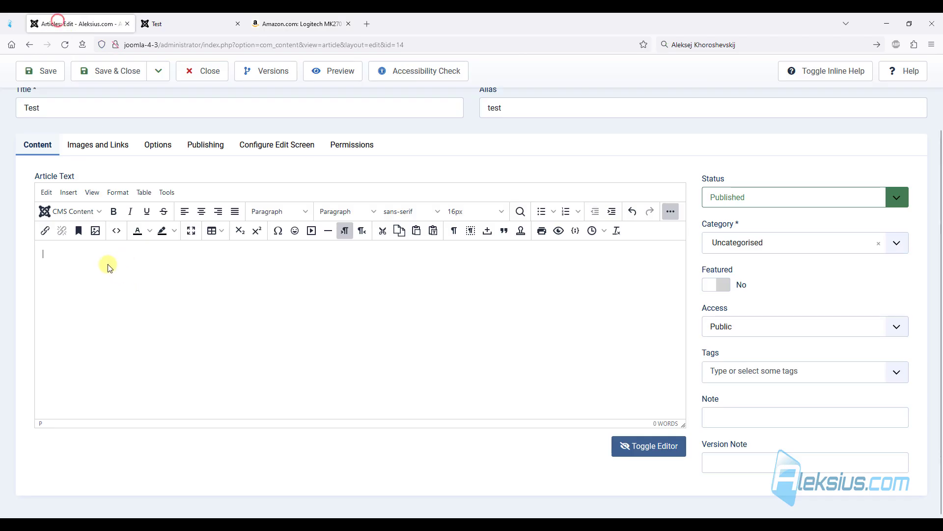
{"action": "left_click", "coordinate": [107, 264]}
{"action": "key", "text": "ctrl+v"}
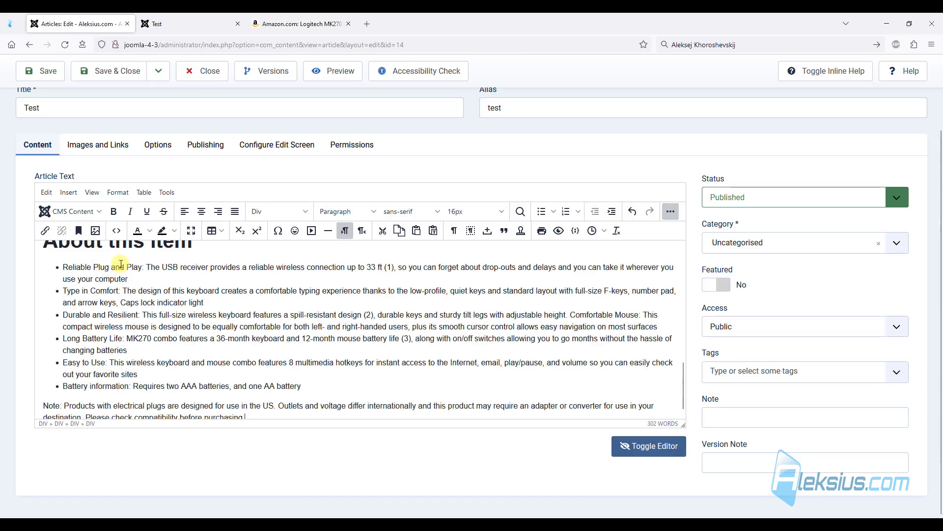
Save the Test article and review the pasted product description on its published page
{"action": "left_click", "coordinate": [53, 80]}
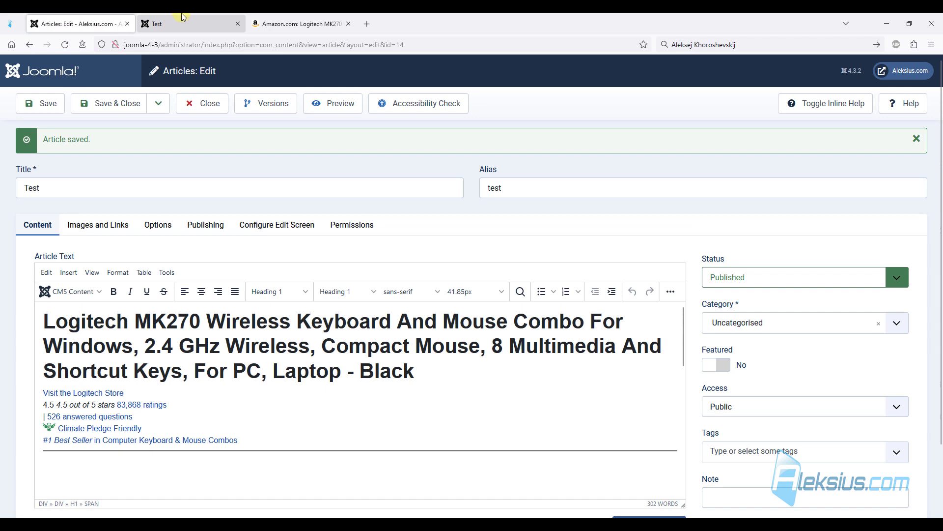
{"action": "left_click", "coordinate": [186, 23]}
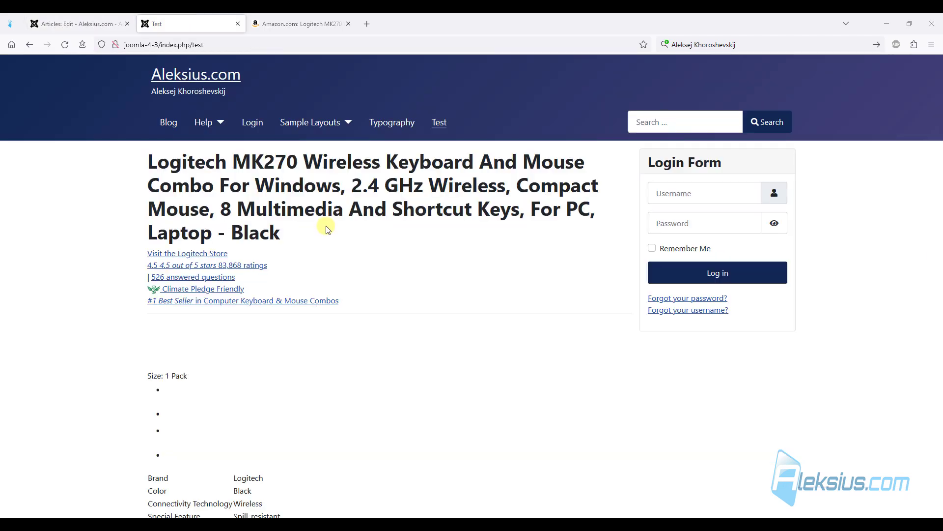
{"action": "scroll", "coordinate": [334, 225], "scroll_direction": "down", "scroll_amount": 5}
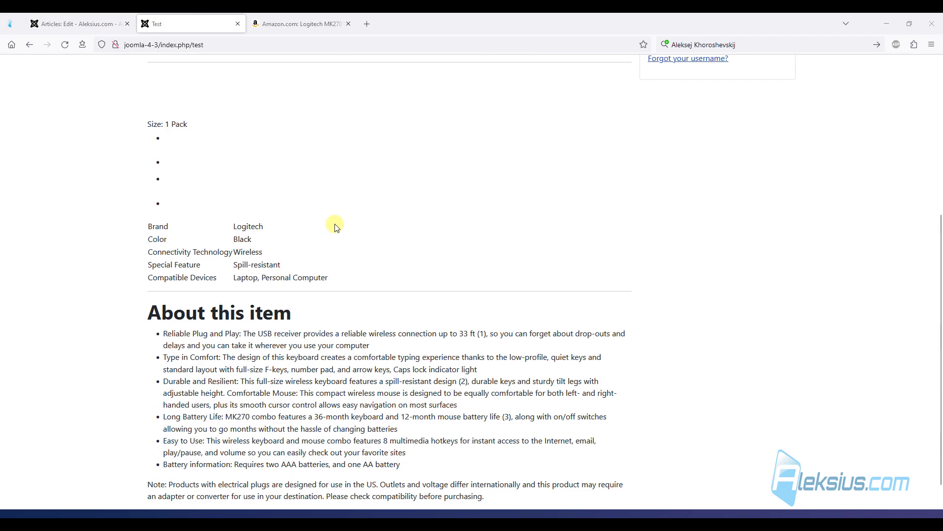
{"action": "scroll", "coordinate": [333, 225], "scroll_direction": "up", "scroll_amount": 5}
Examine the HTML code behind the pasted product description in the article editor, then return to the visual view
{"action": "left_click", "coordinate": [80, 28]}
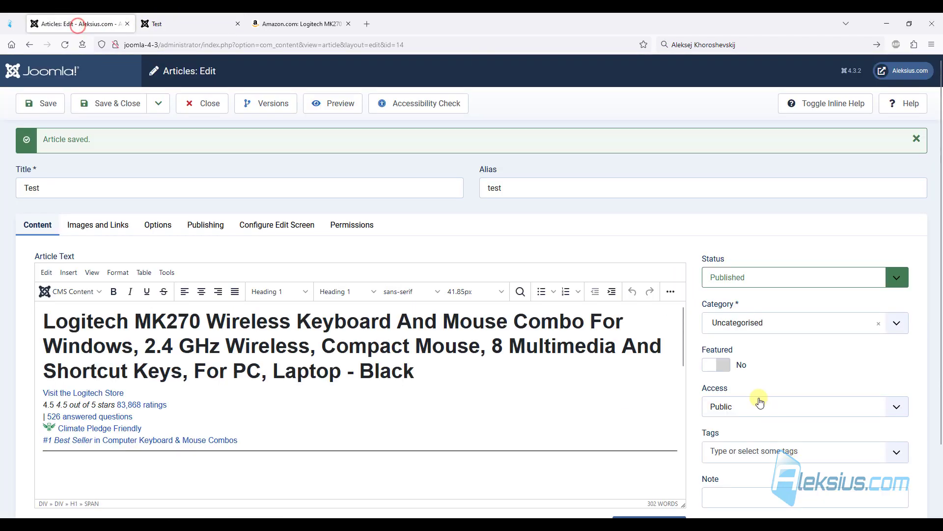
{"action": "scroll", "coordinate": [708, 362], "scroll_direction": "down", "scroll_amount": 2}
{"action": "left_click", "coordinate": [655, 447]}
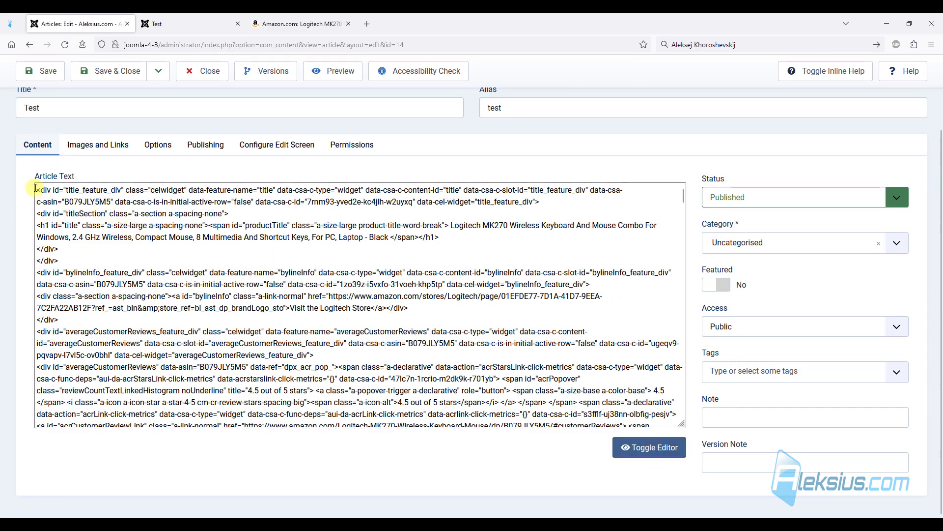
{"action": "left_click_drag", "start_coordinate": [37, 190], "coordinate": [356, 186]}
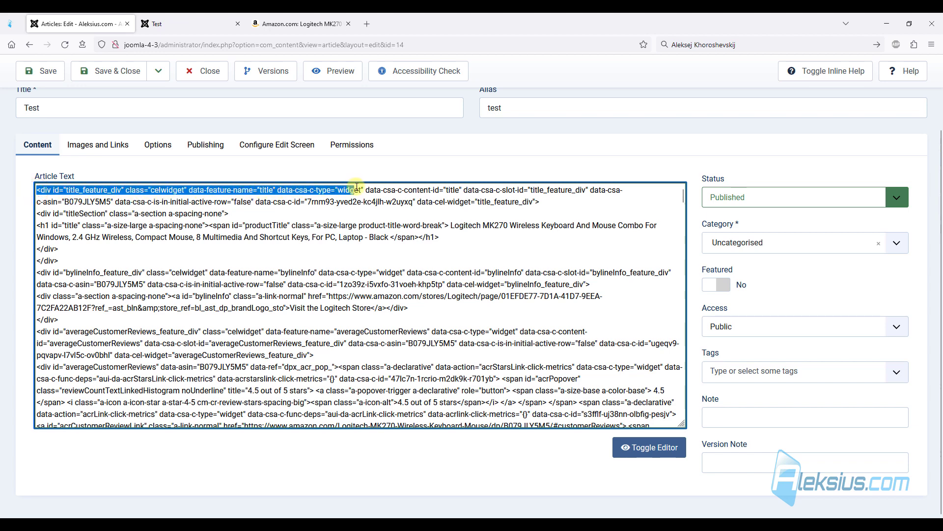
{"action": "left_click", "coordinate": [367, 188]}
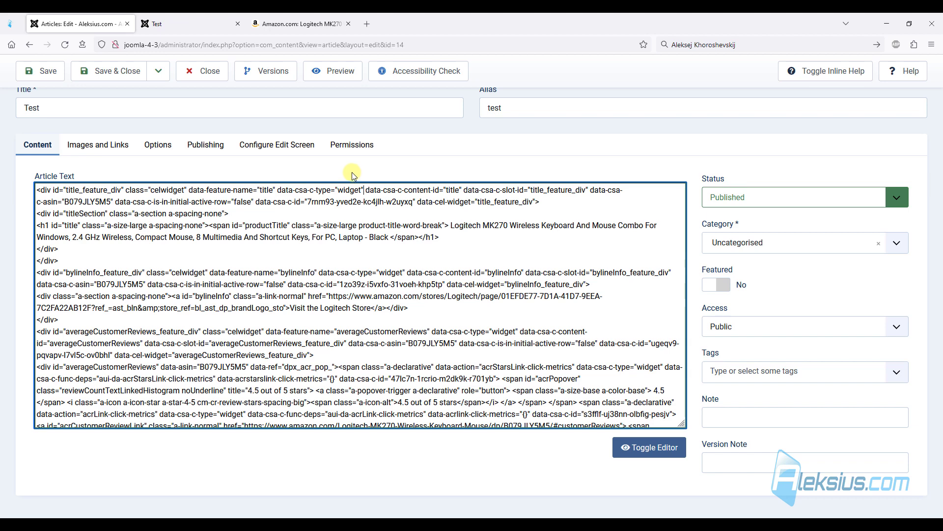
{"action": "left_click", "coordinate": [570, 353]}
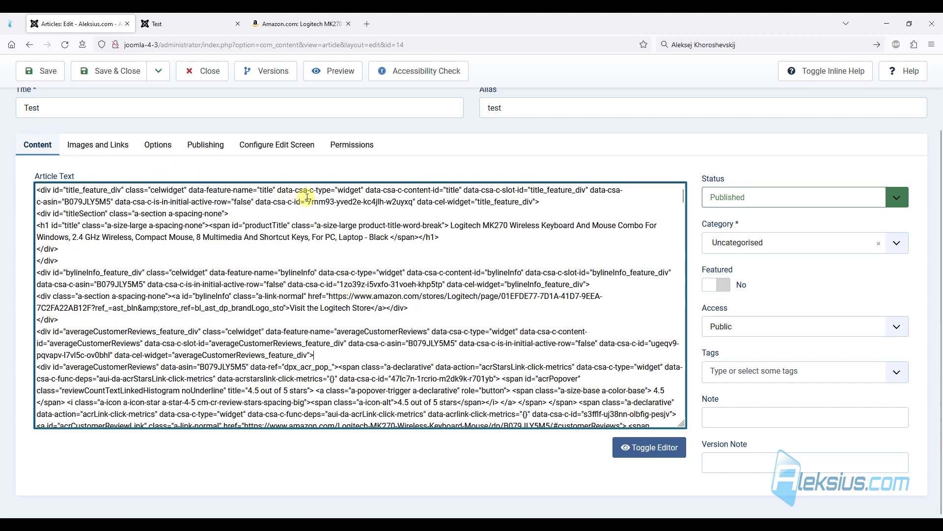
{"action": "left_click", "coordinate": [634, 447]}
Replace all the formatted article text with the Amazon product description pasted as plain text
{"action": "key", "text": "ctrl+a"}
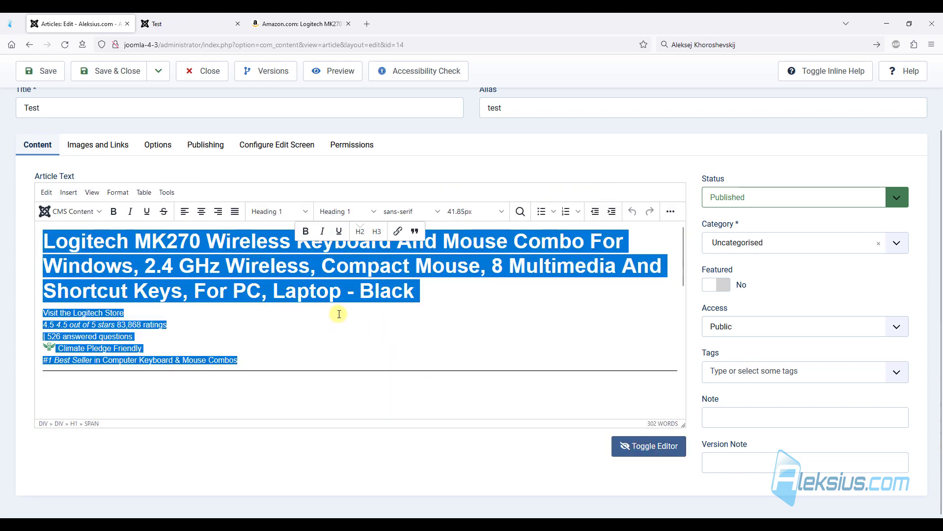
{"action": "key", "text": "Delete"}
{"action": "left_click", "coordinate": [307, 20]}
{"action": "scroll", "coordinate": [495, 170], "scroll_direction": "up", "scroll_amount": 5}
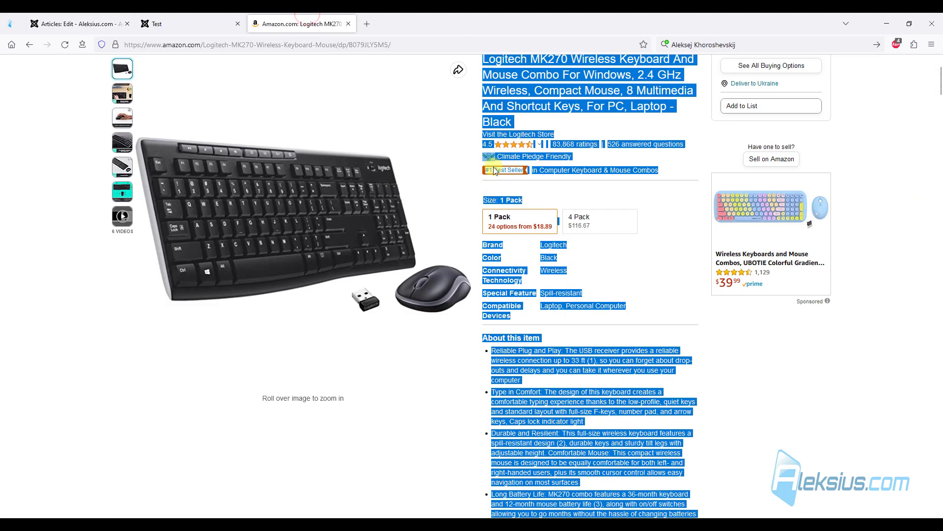
{"action": "left_click", "coordinate": [78, 22]}
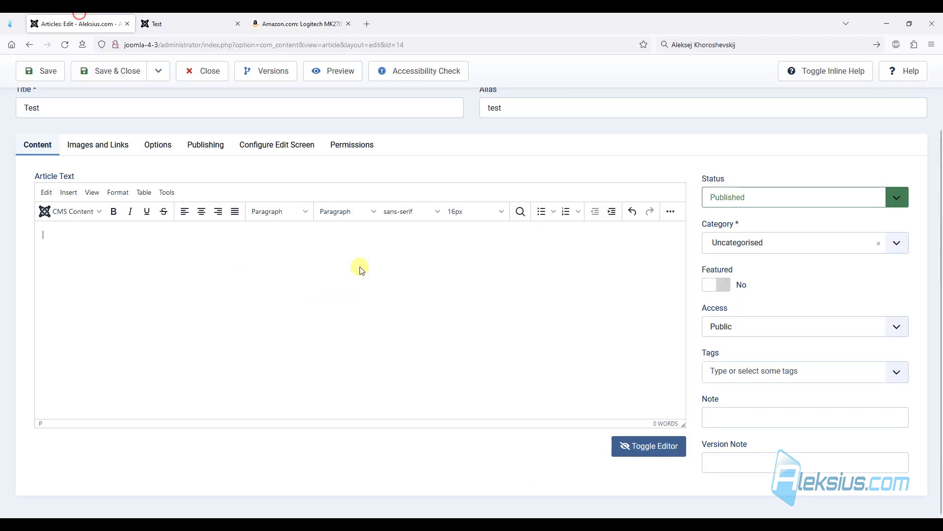
{"action": "left_click", "coordinate": [671, 212]}
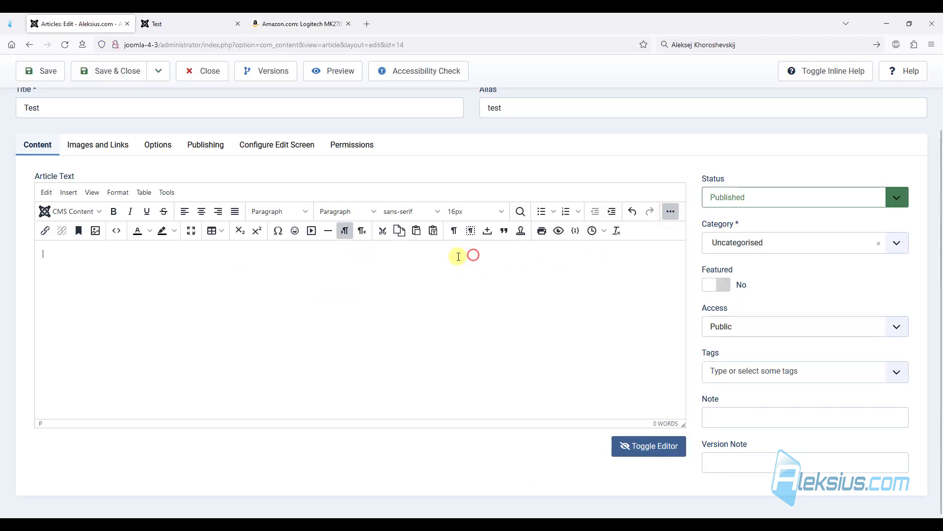
{"action": "left_click", "coordinate": [433, 231]}
{"action": "key", "text": "ctrl+v"}
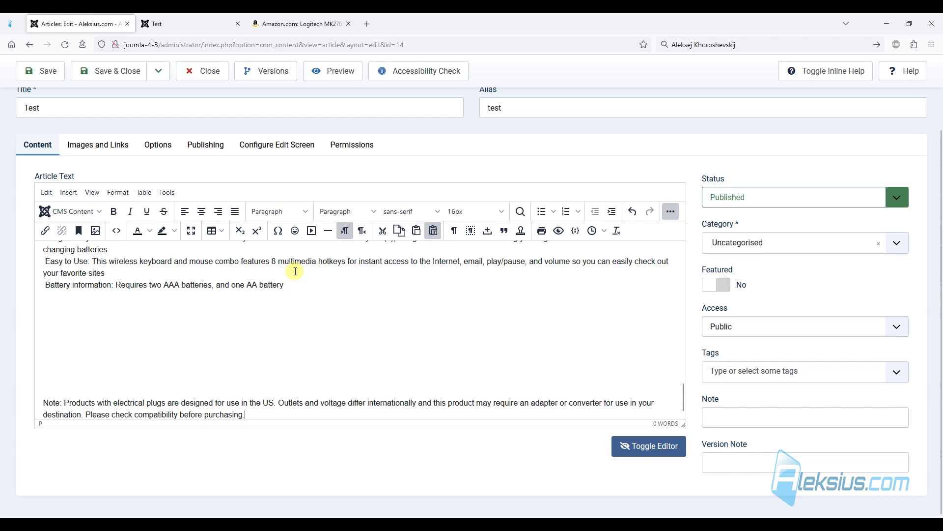
Save the Test article with the plain-text product description and review it on its published page
{"action": "scroll", "coordinate": [294, 307], "scroll_direction": "up", "scroll_amount": 10}
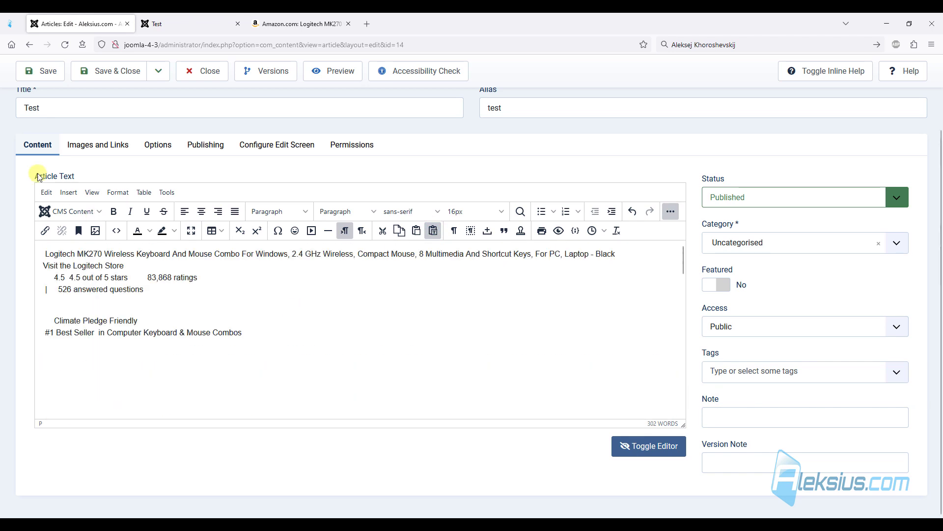
{"action": "left_click", "coordinate": [57, 77]}
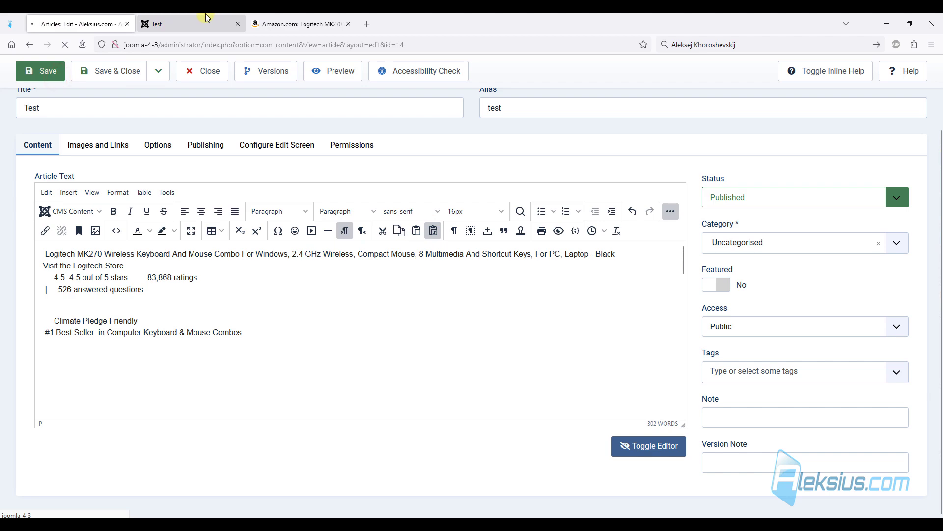
{"action": "left_click", "coordinate": [192, 22]}
{"action": "key", "text": "F5"}
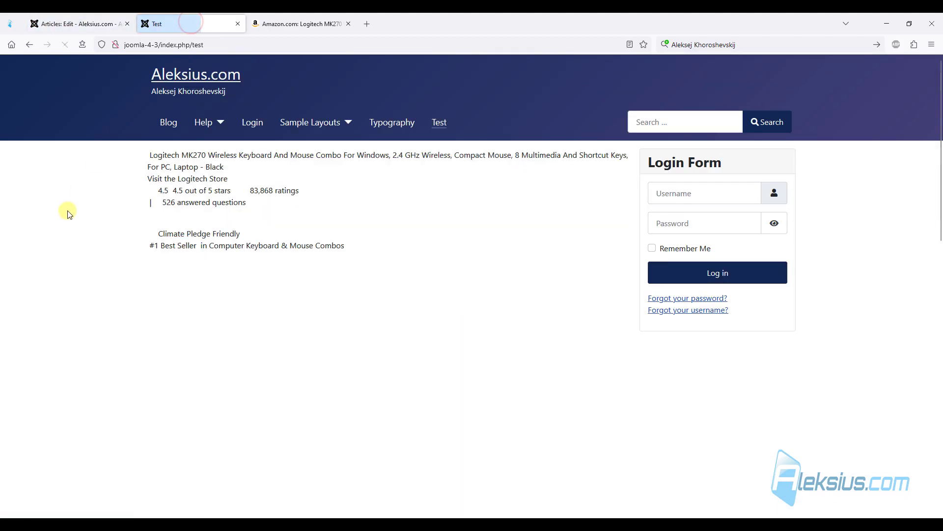
{"action": "scroll", "coordinate": [74, 211], "scroll_direction": "down", "scroll_amount": 8}
{"action": "scroll", "coordinate": [91, 212], "scroll_direction": "down", "scroll_amount": 5}
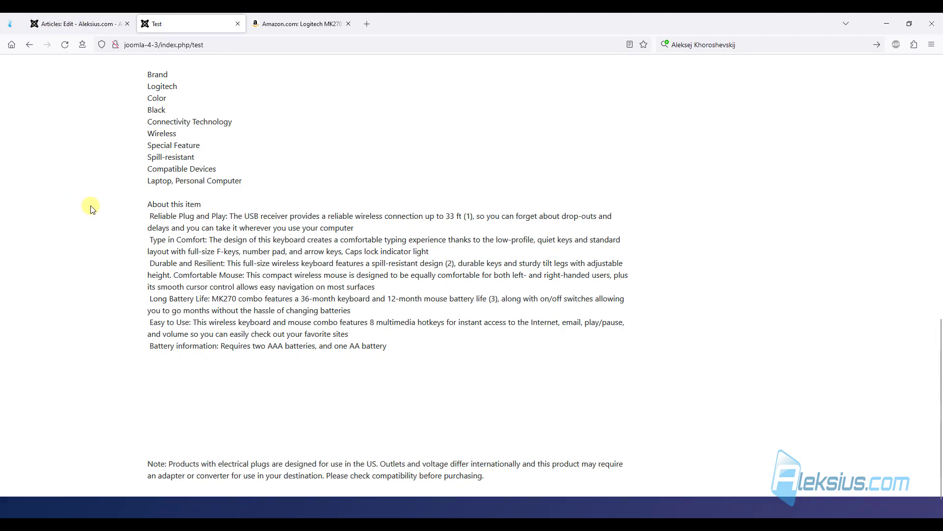
Examine the HTML code behind the plain-text product description in the article editor, then return to the visual view
{"action": "left_click", "coordinate": [73, 23]}
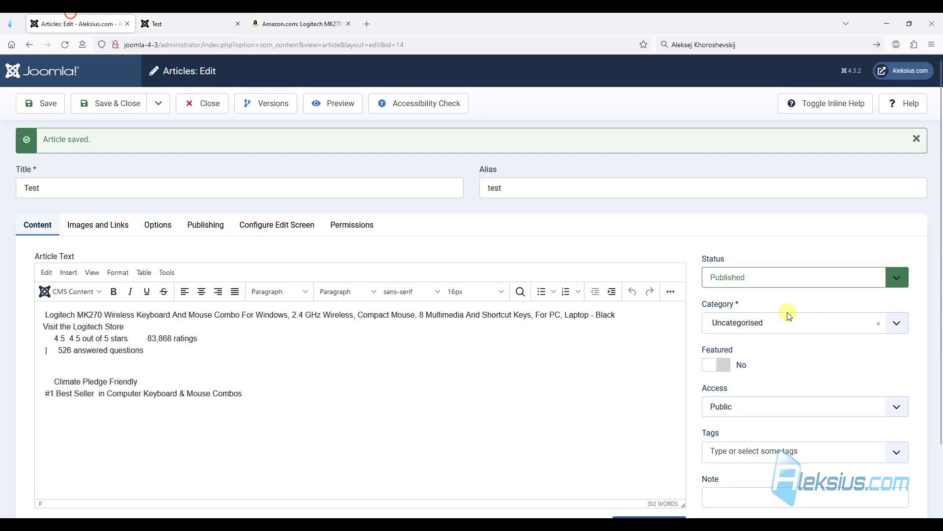
{"action": "scroll", "coordinate": [790, 310], "scroll_direction": "down", "scroll_amount": 3}
{"action": "left_click", "coordinate": [649, 446]}
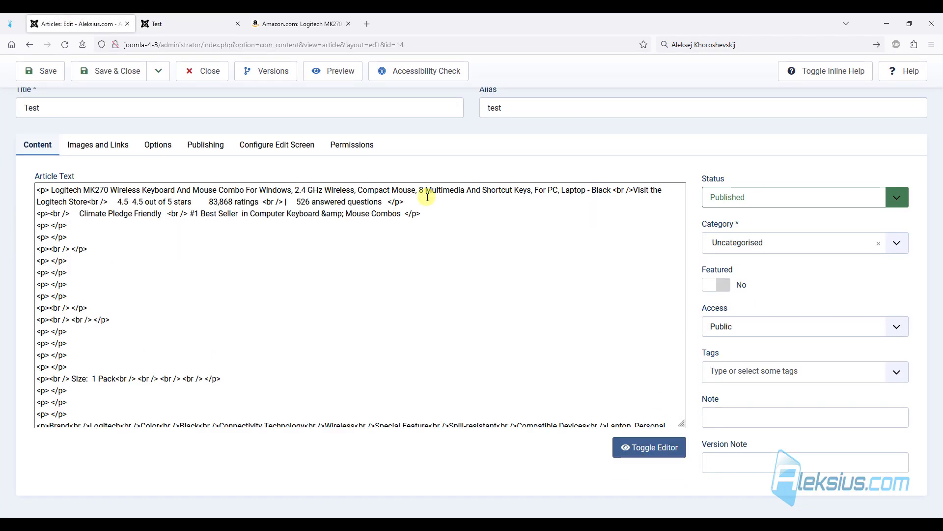
{"action": "scroll", "coordinate": [327, 222], "scroll_direction": "down", "scroll_amount": 3}
{"action": "scroll", "coordinate": [326, 227], "scroll_direction": "down", "scroll_amount": 1}
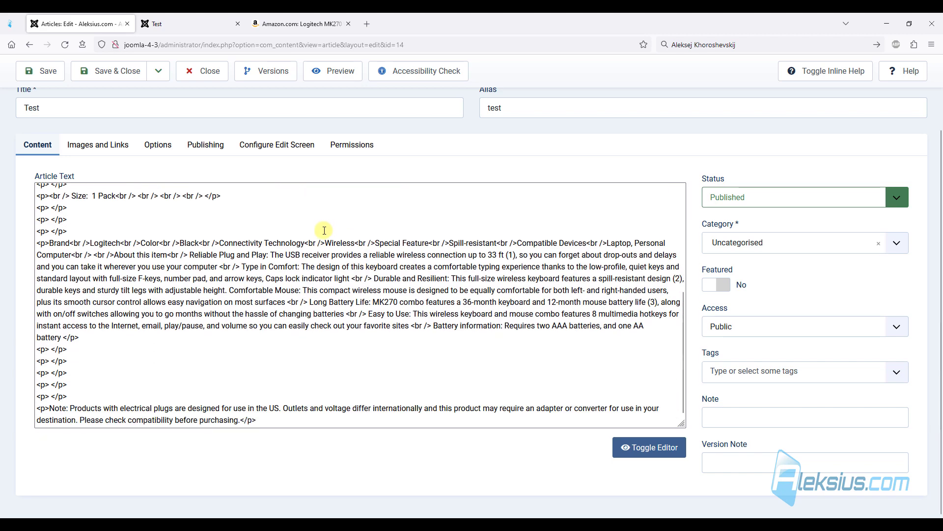
{"action": "scroll", "coordinate": [322, 231], "scroll_direction": "up", "scroll_amount": 5}
{"action": "left_click", "coordinate": [657, 447]}
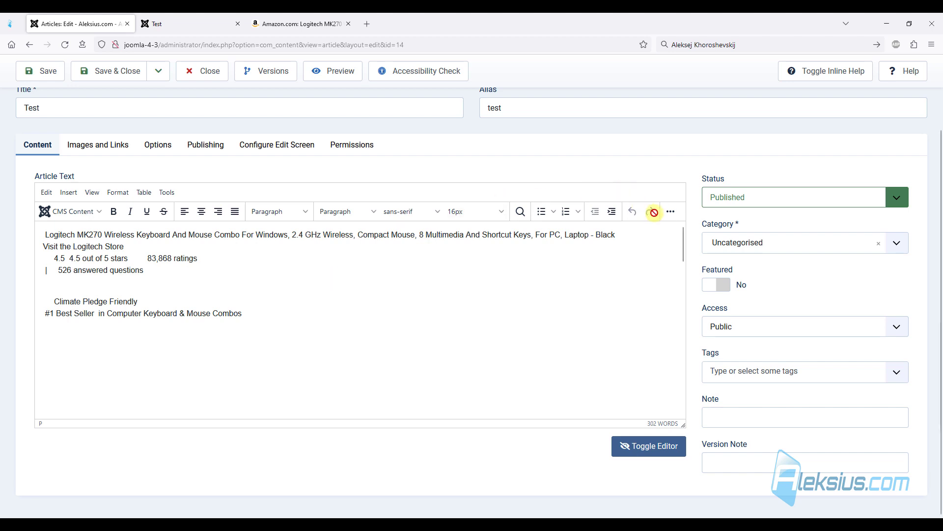
Set the text colour of "Note." at the start of the first paragraph to red
{"action": "left_click", "coordinate": [671, 211]}
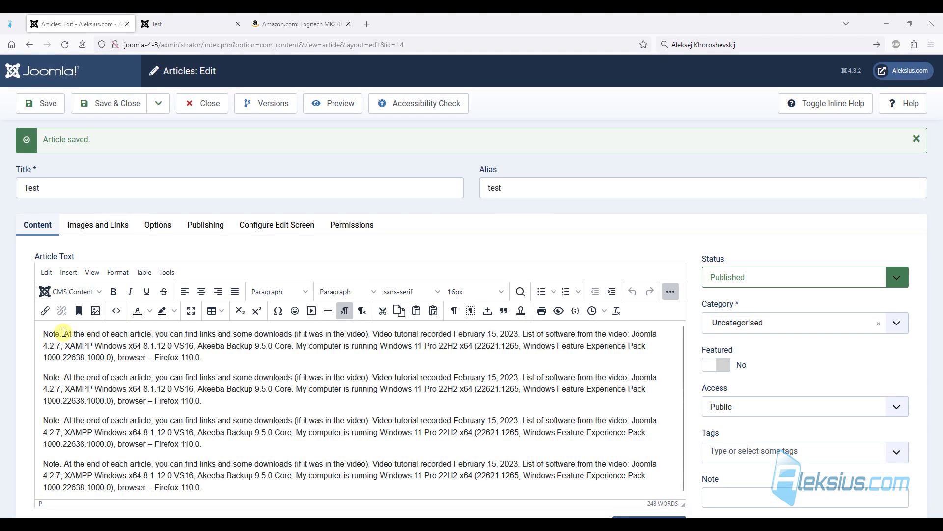
{"action": "double_click", "coordinate": [67, 334]}
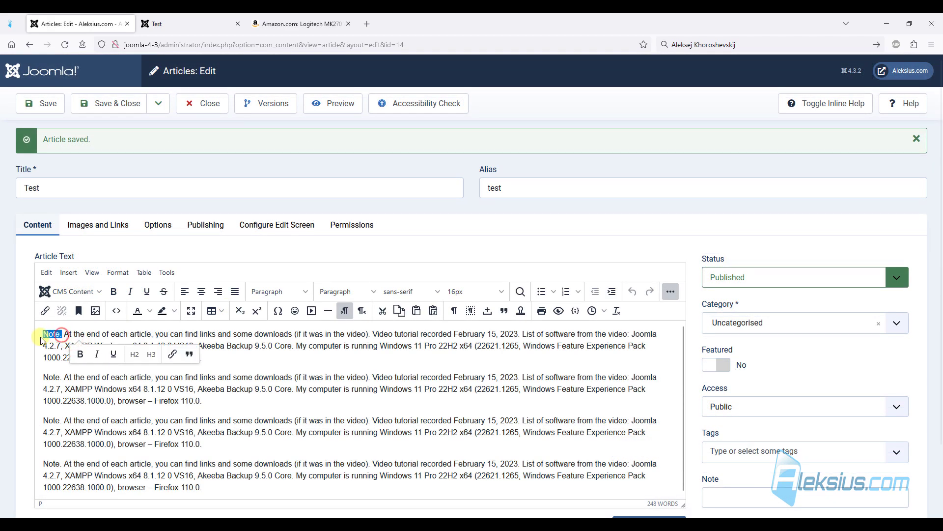
{"action": "double_click", "coordinate": [49, 334]}
{"action": "left_click", "coordinate": [140, 311]}
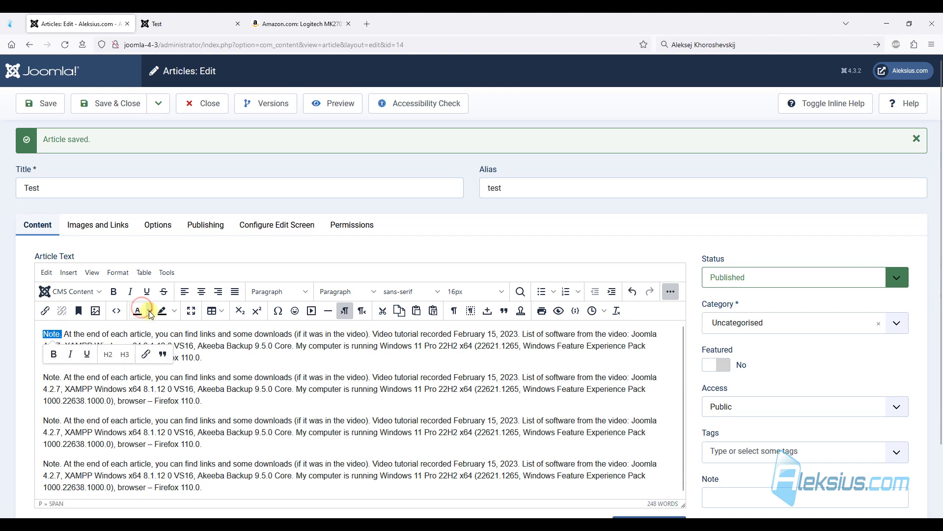
{"action": "left_click", "coordinate": [150, 310]}
{"action": "left_click", "coordinate": [167, 343]}
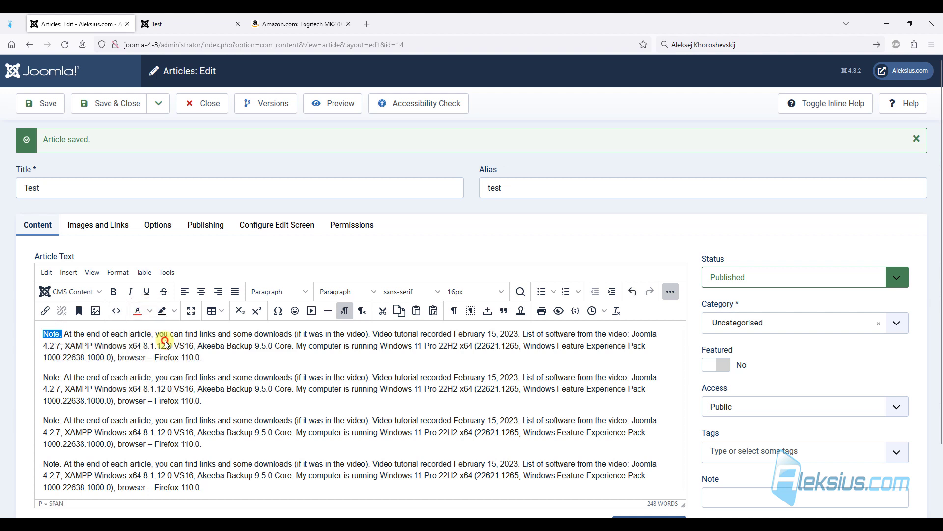
Apply a custom light purple text colour to "At the end of each article" in the first paragraph
{"action": "left_click", "coordinate": [65, 335]}
{"action": "left_click_drag", "start_coordinate": [65, 334], "coordinate": [151, 335]}
{"action": "left_click", "coordinate": [150, 311]}
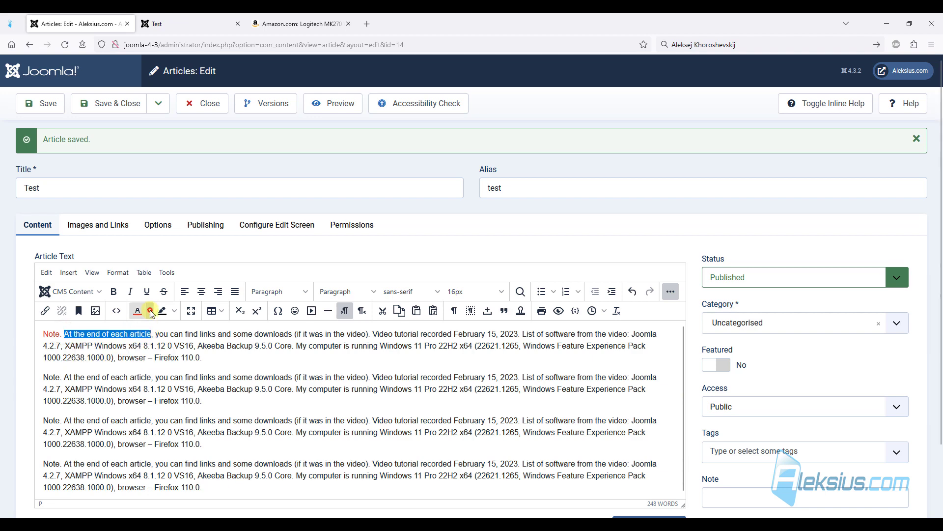
{"action": "left_click", "coordinate": [195, 385]}
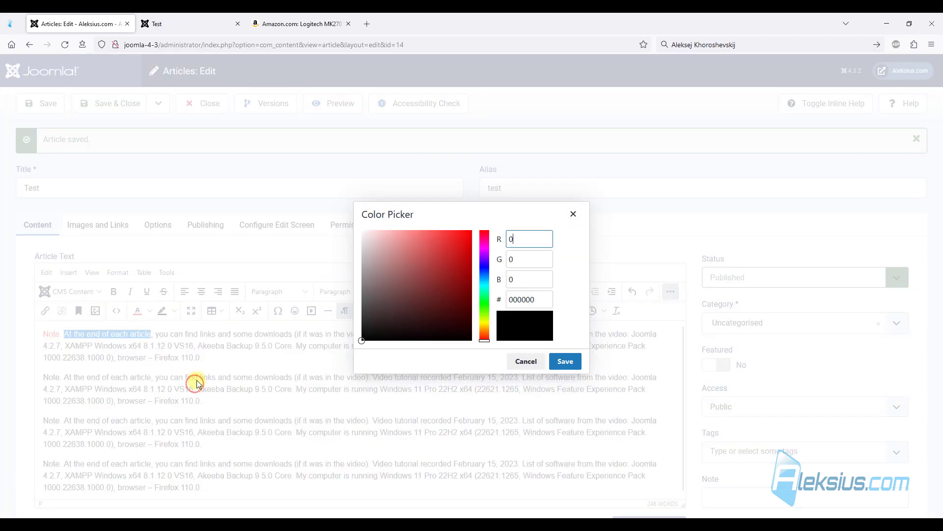
{"action": "left_click", "coordinate": [396, 275]}
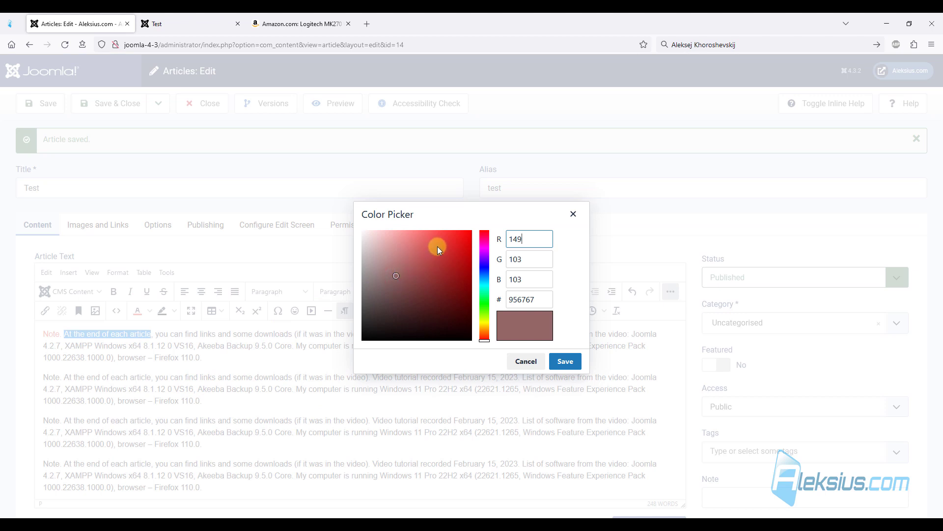
{"action": "left_click", "coordinate": [484, 262]}
{"action": "left_click_drag", "start_coordinate": [431, 246], "coordinate": [408, 239]}
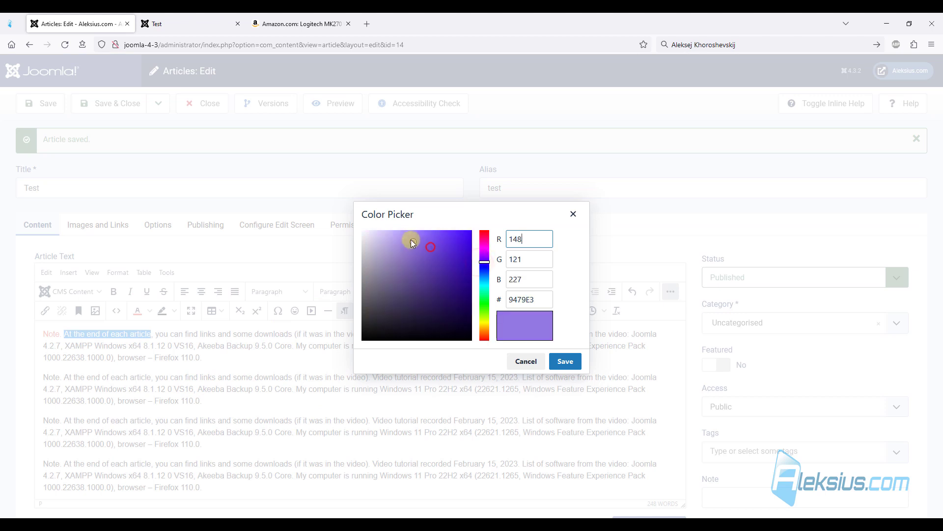
{"action": "left_click", "coordinate": [565, 362]}
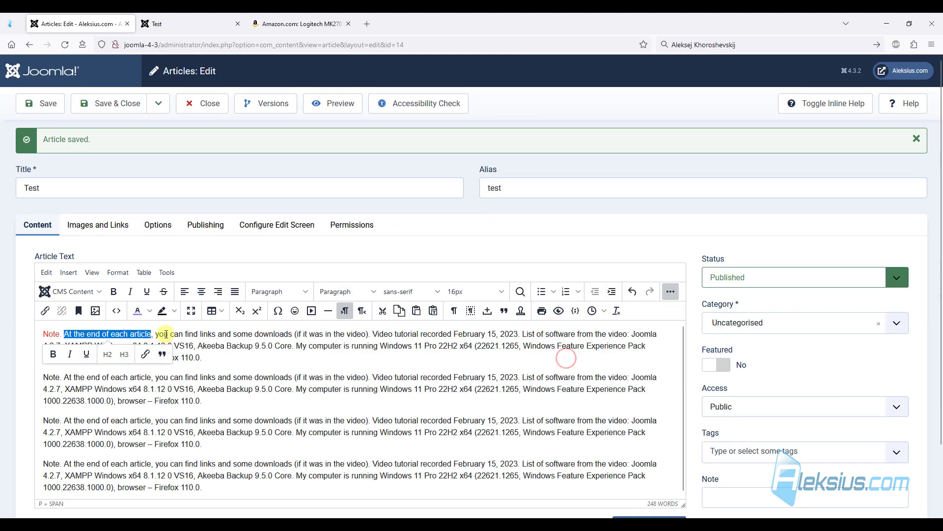
Give "you can find links and some downloads" in the first paragraph a dark green background colour
{"action": "left_click_drag", "start_coordinate": [155, 335], "coordinate": [292, 334]}
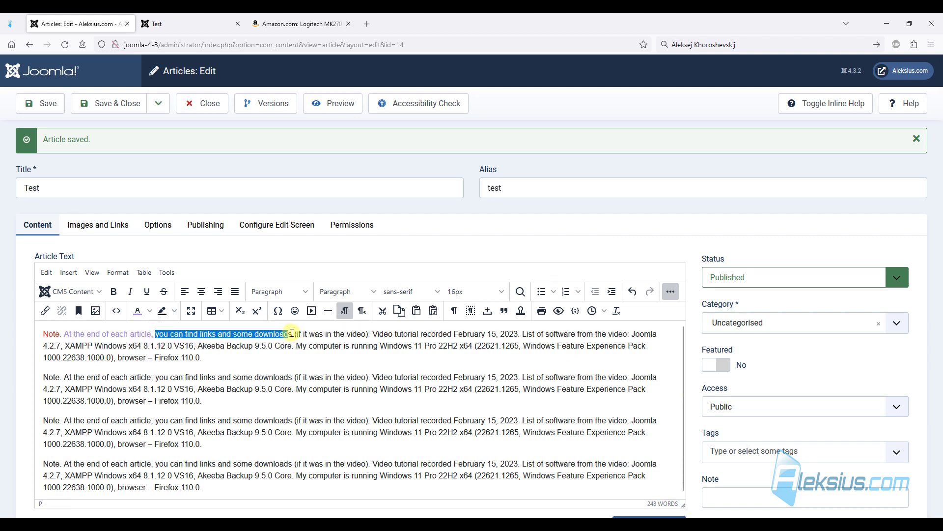
{"action": "left_click", "coordinate": [175, 311]}
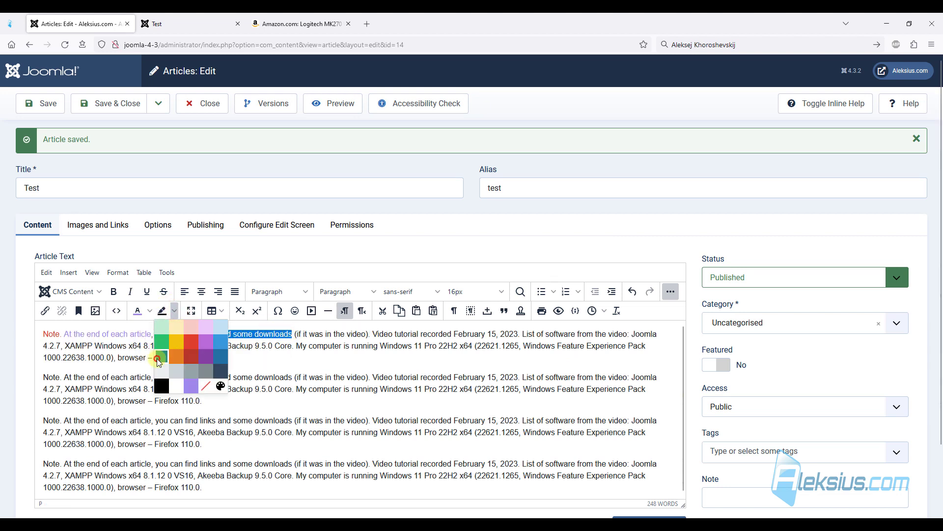
{"action": "left_click", "coordinate": [158, 361]}
{"action": "left_click", "coordinate": [338, 334]}
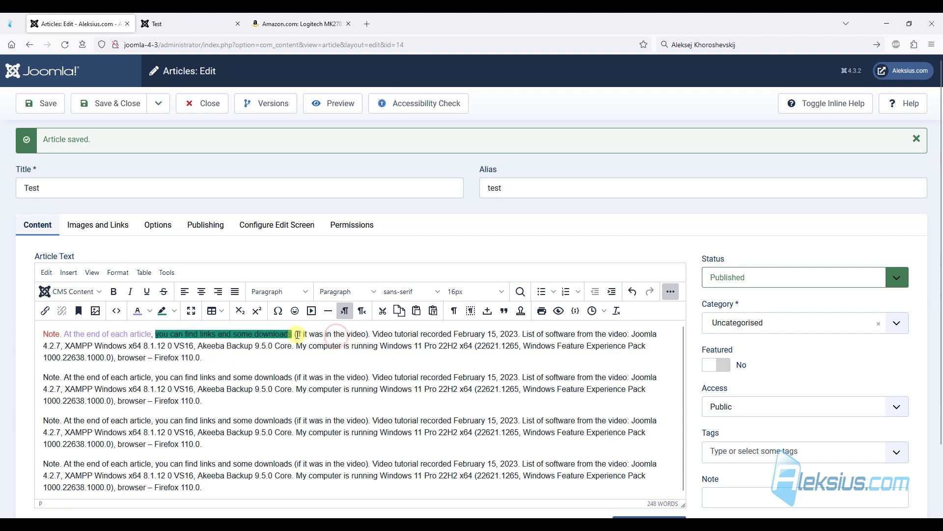
Give "if it was in the video" in the first paragraph the custom olive-yellow background colour BCBF4A
{"action": "left_click_drag", "start_coordinate": [311, 334], "coordinate": [366, 334]}
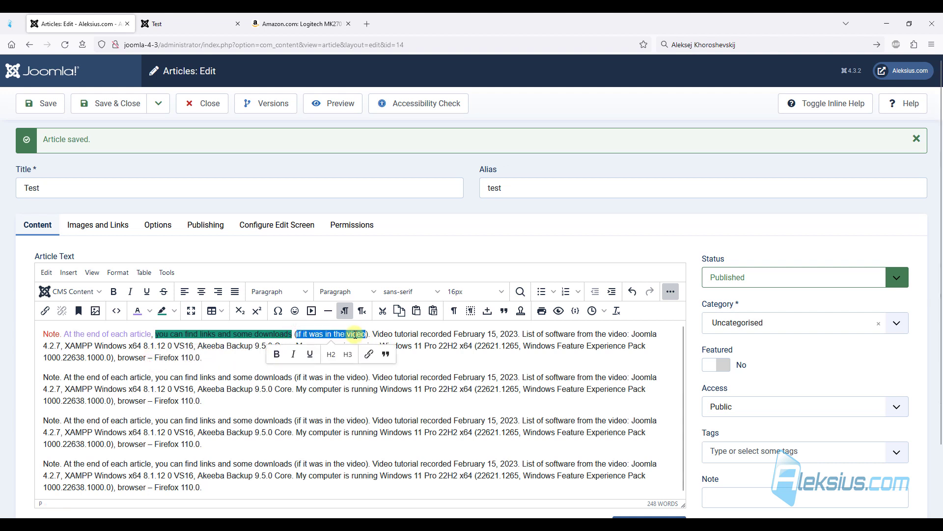
{"action": "left_click", "coordinate": [174, 311]}
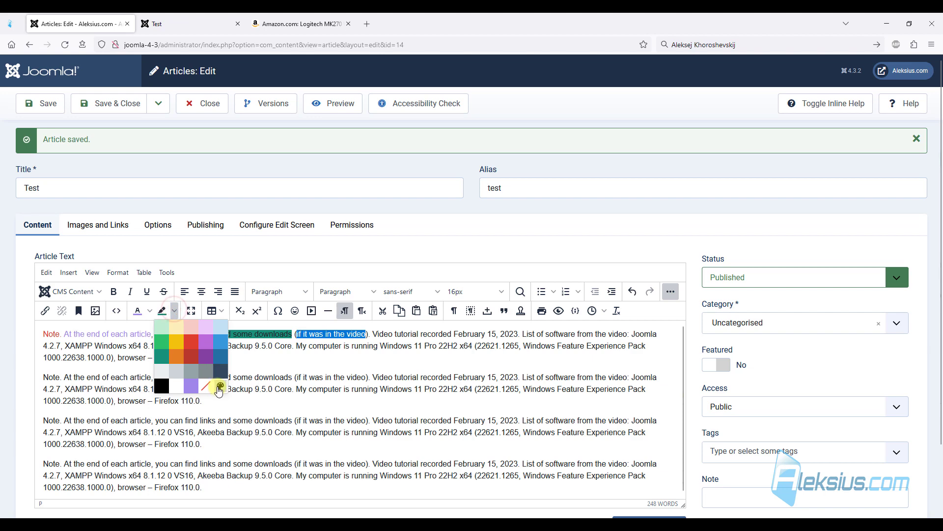
{"action": "left_click", "coordinate": [219, 387]}
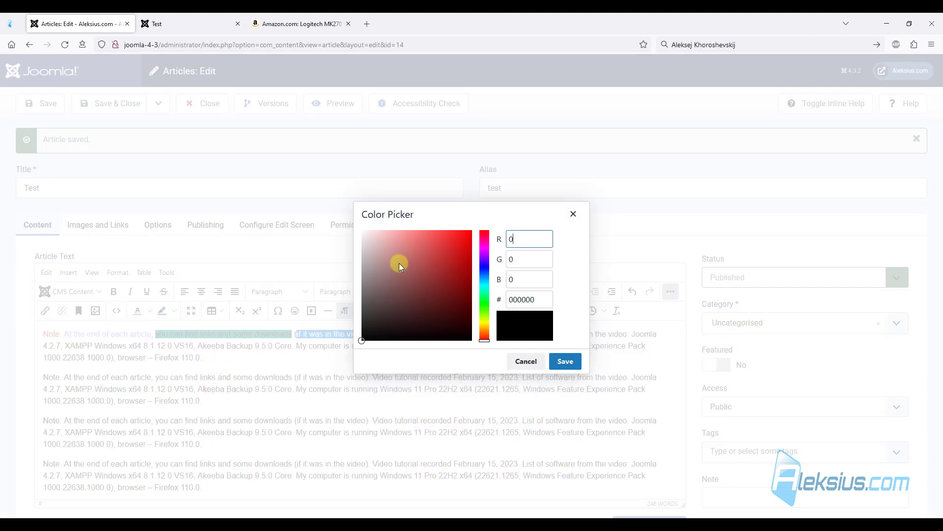
{"action": "left_click", "coordinate": [486, 321]}
{"action": "left_click", "coordinate": [429, 258]}
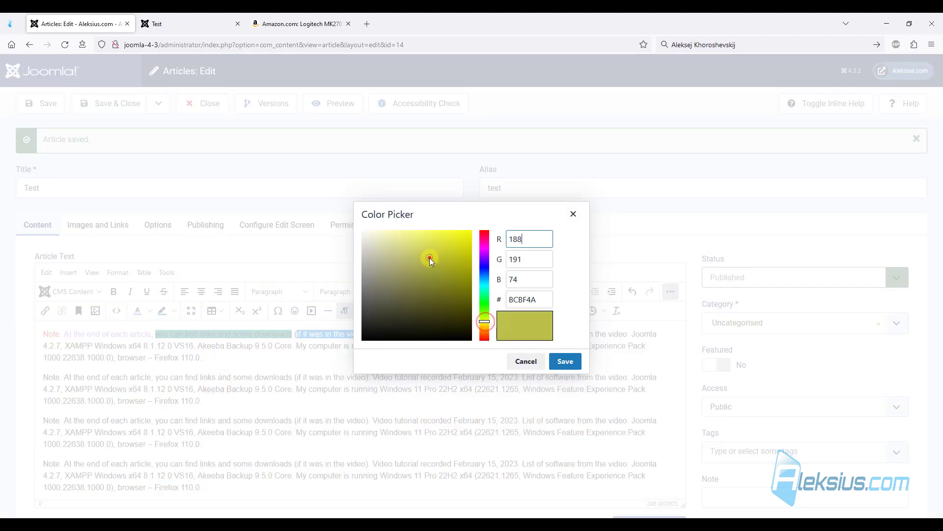
{"action": "left_click", "coordinate": [563, 364]}
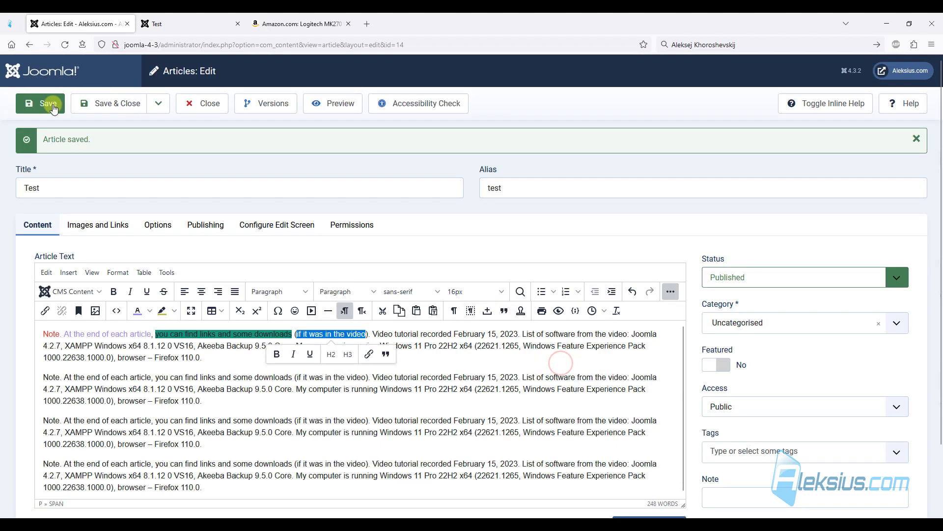
Save the article and check the text and background colours on its published page
{"action": "left_click", "coordinate": [51, 105]}
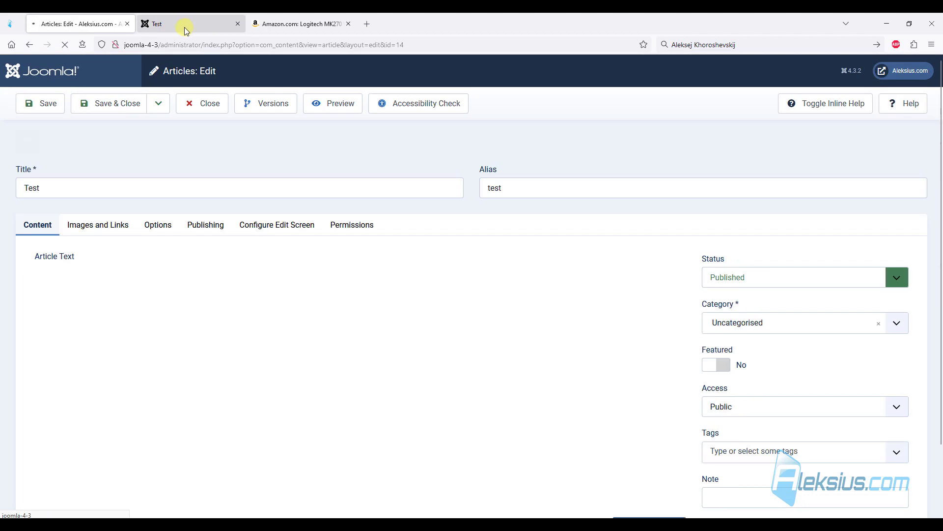
{"action": "left_click", "coordinate": [181, 25]}
{"action": "key", "text": "F5"}
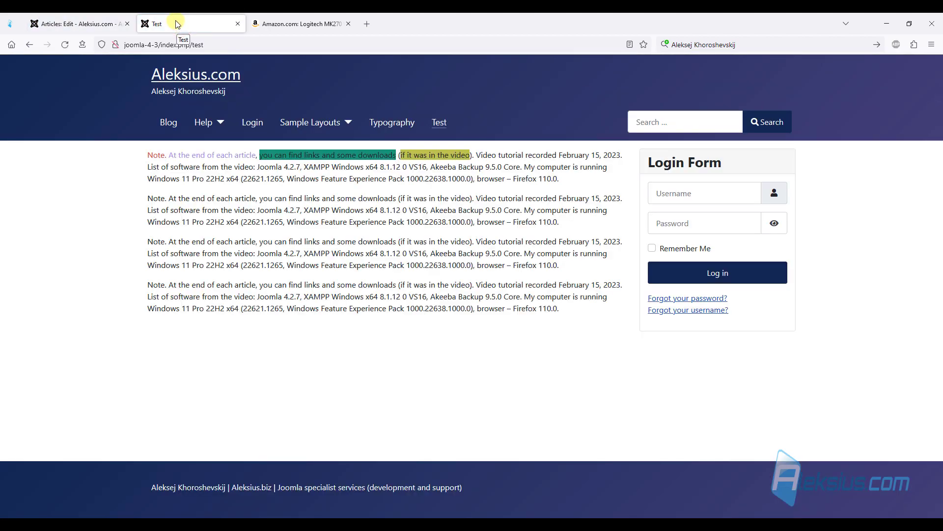
In the article's first paragraph, set "Video tutorial recorded February" to 24px and make "2023" bold
{"action": "left_click", "coordinate": [85, 28]}
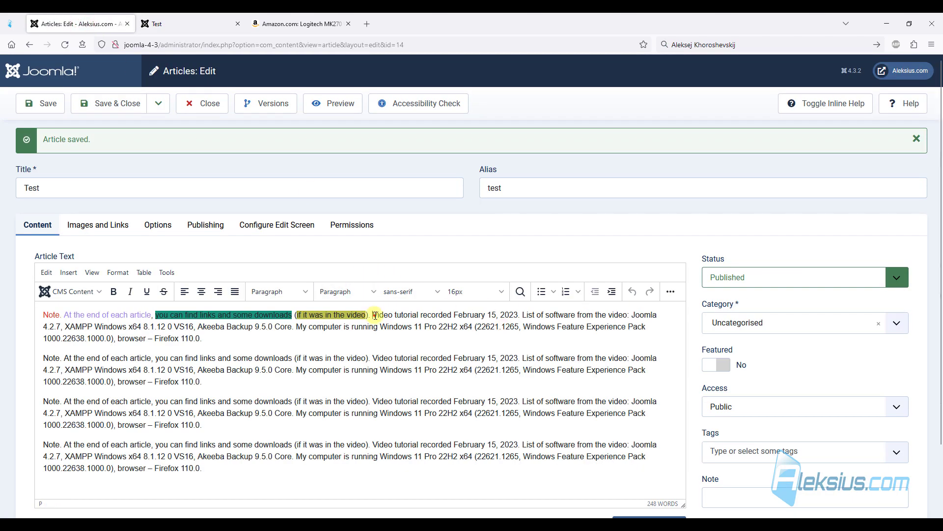
{"action": "left_click_drag", "start_coordinate": [375, 315], "coordinate": [482, 310]}
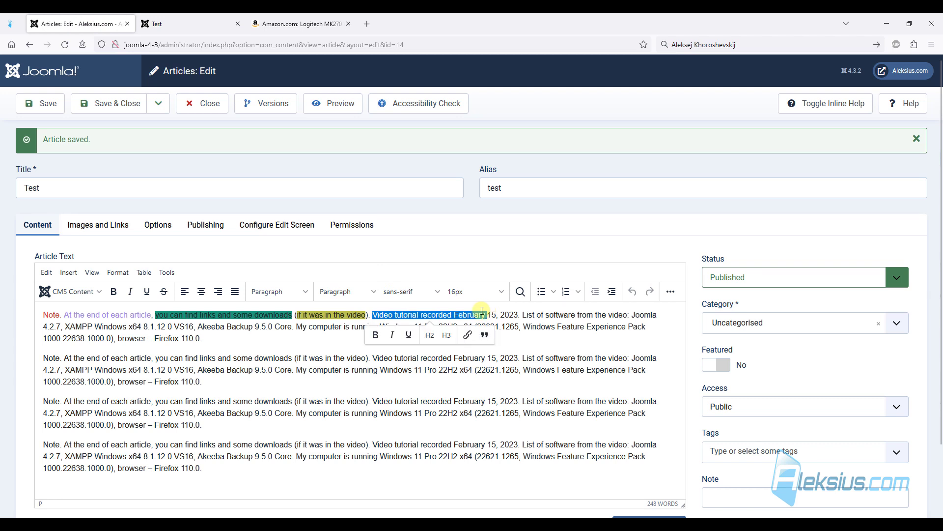
{"action": "left_click", "coordinate": [460, 295]}
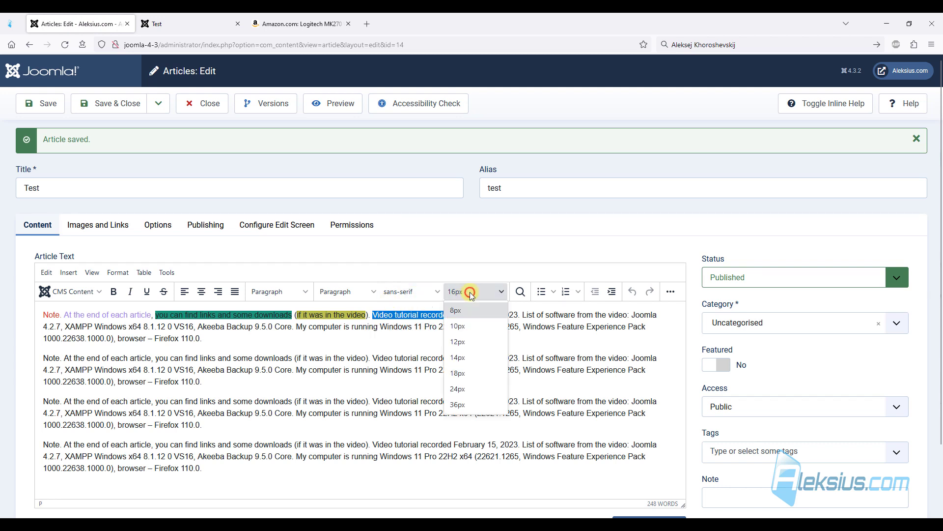
{"action": "left_click", "coordinate": [474, 389]}
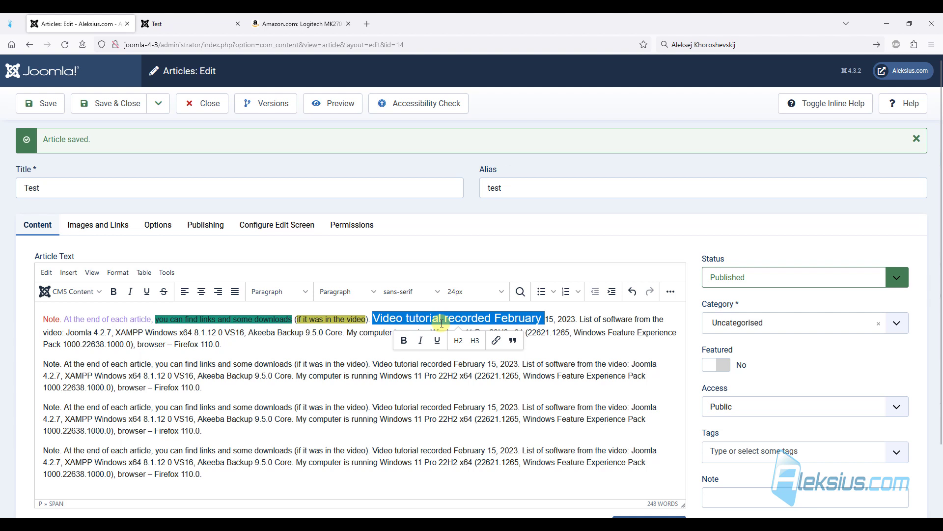
{"action": "left_click_drag", "start_coordinate": [559, 318], "coordinate": [576, 320]}
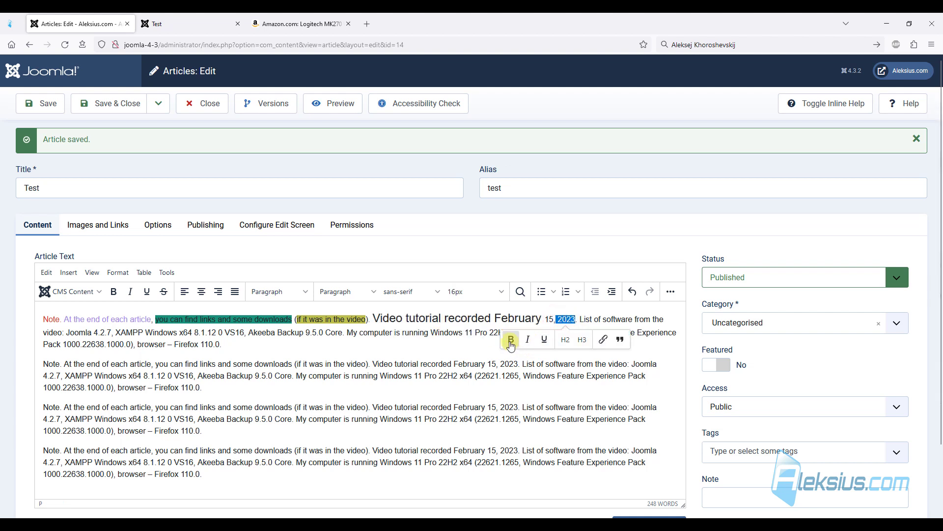
{"action": "left_click", "coordinate": [511, 339]}
Italicize "List of software" and underline "from the" in the first paragraph
{"action": "left_click_drag", "start_coordinate": [581, 319], "coordinate": [663, 322]}
{"action": "key", "text": "ctrl+i"}
{"action": "left_click", "coordinate": [578, 339]}
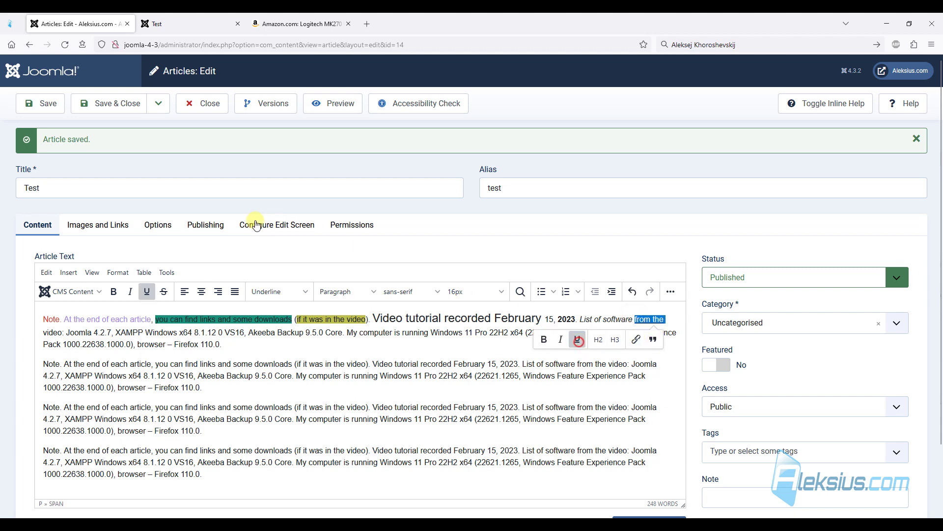
Save the article and check the font size, bold, italic and underline formatting on its published page
{"action": "left_click", "coordinate": [45, 107]}
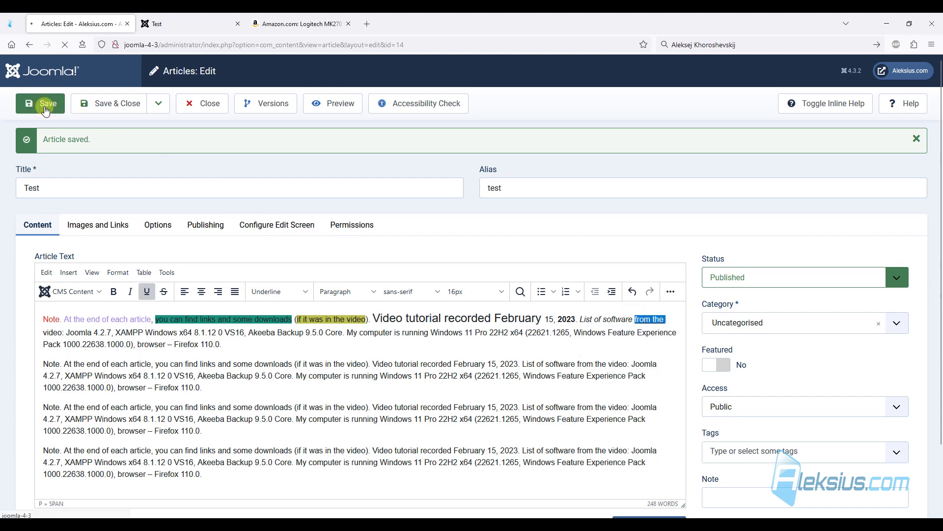
{"action": "left_click", "coordinate": [190, 16]}
{"action": "key", "text": "F5"}
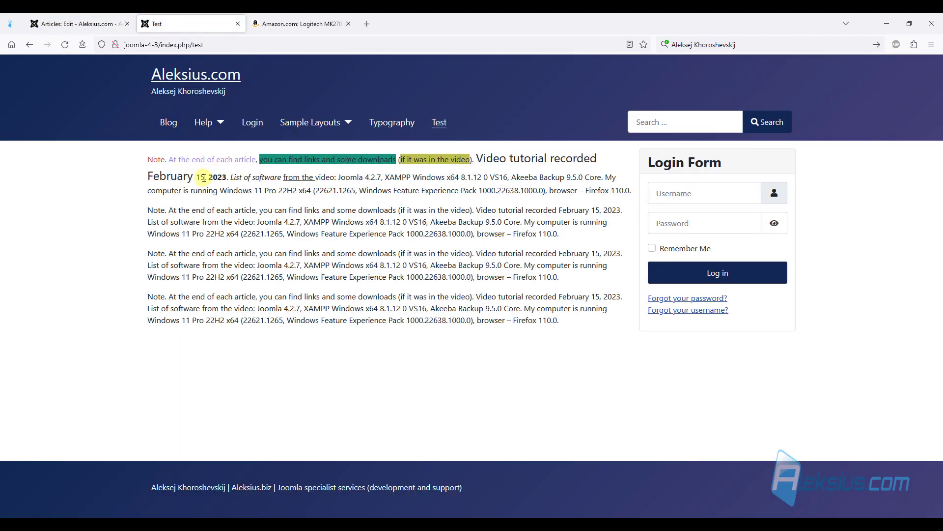
Examine the enlarged, bold, italic and underlined text in the first paragraph of the published page
{"action": "left_click_drag", "start_coordinate": [476, 158], "coordinate": [187, 176]}
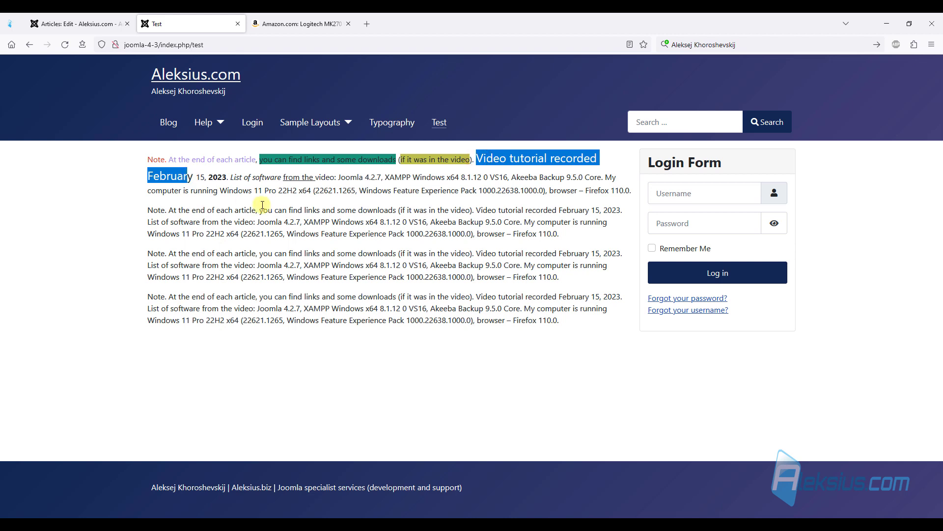
{"action": "left_click", "coordinate": [210, 177]}
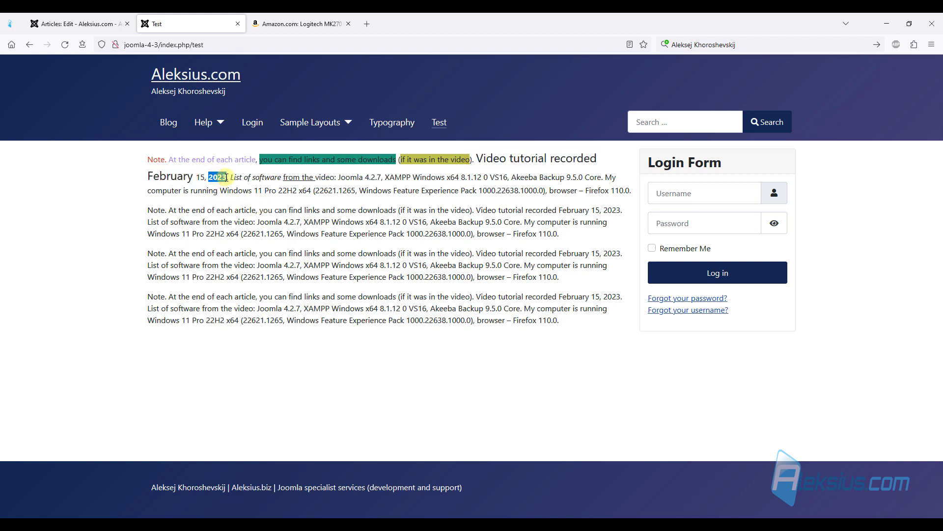
{"action": "left_click_drag", "start_coordinate": [233, 178], "coordinate": [310, 177]}
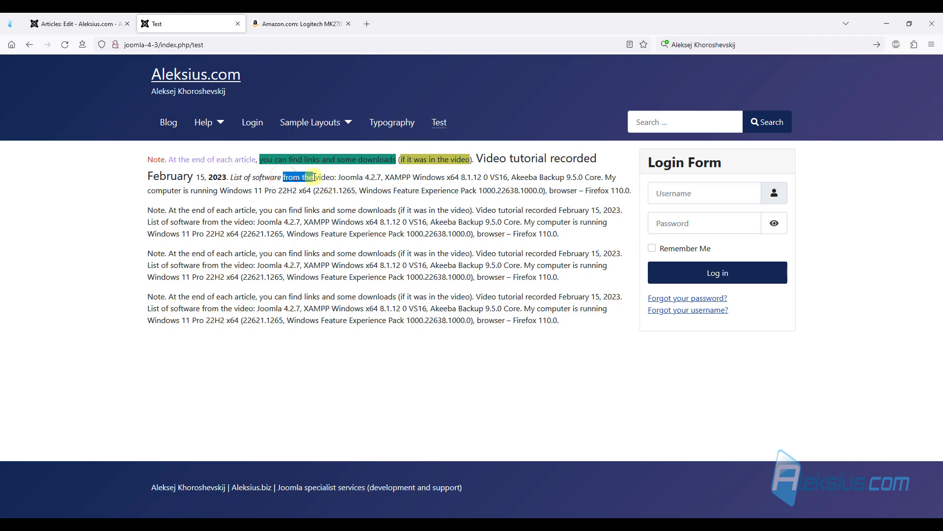
In the article editor, set the second, third and fourth paragraphs' fonts to Times New Roman, Arial Black and Trebuchet MS respectively
{"action": "left_click", "coordinate": [78, 22]}
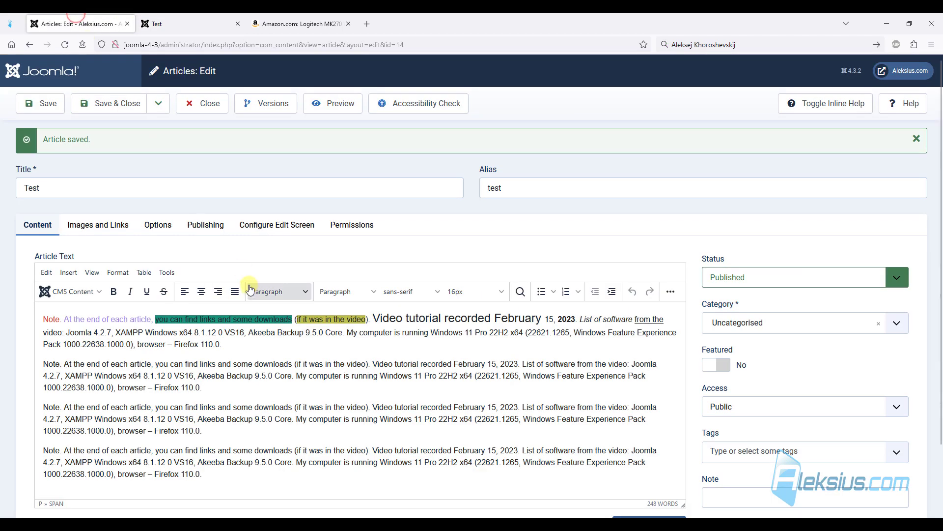
{"action": "triple_click", "coordinate": [173, 373]}
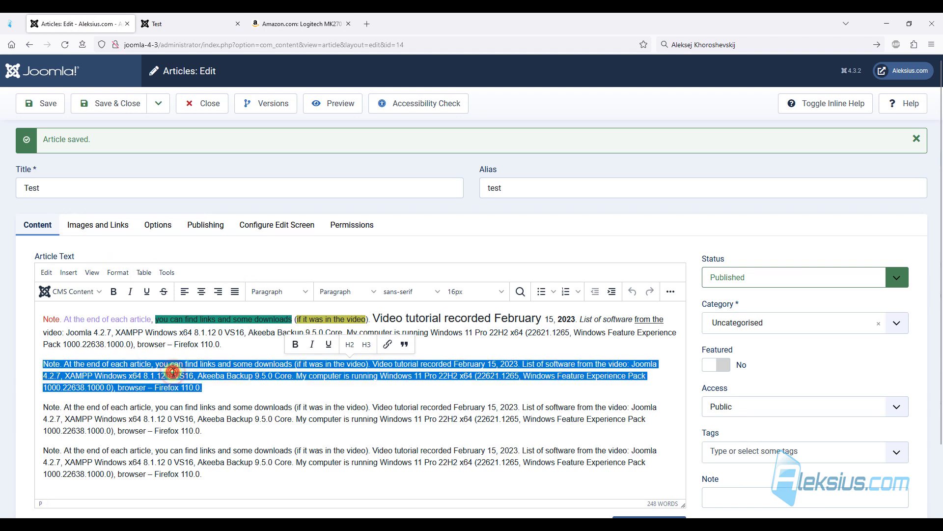
{"action": "left_click", "coordinate": [423, 293]}
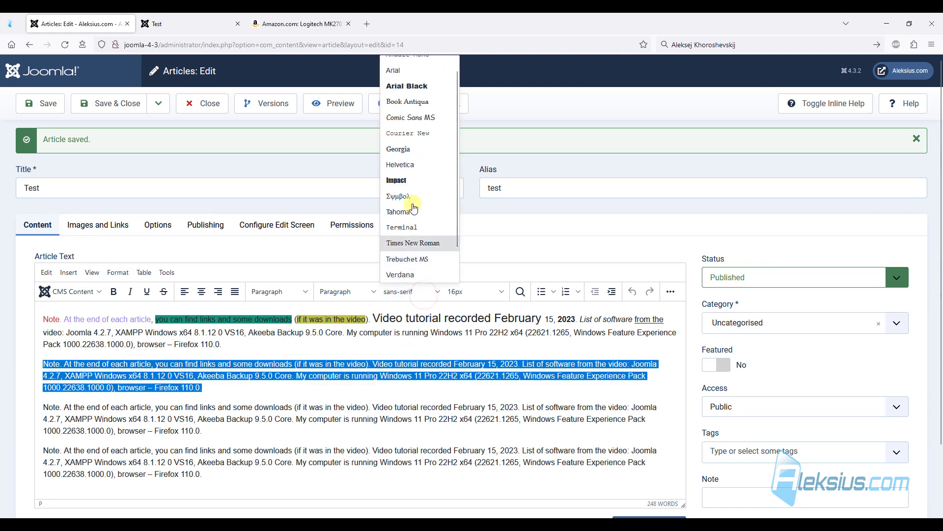
{"action": "left_click", "coordinate": [439, 242]}
{"action": "triple_click", "coordinate": [203, 419]}
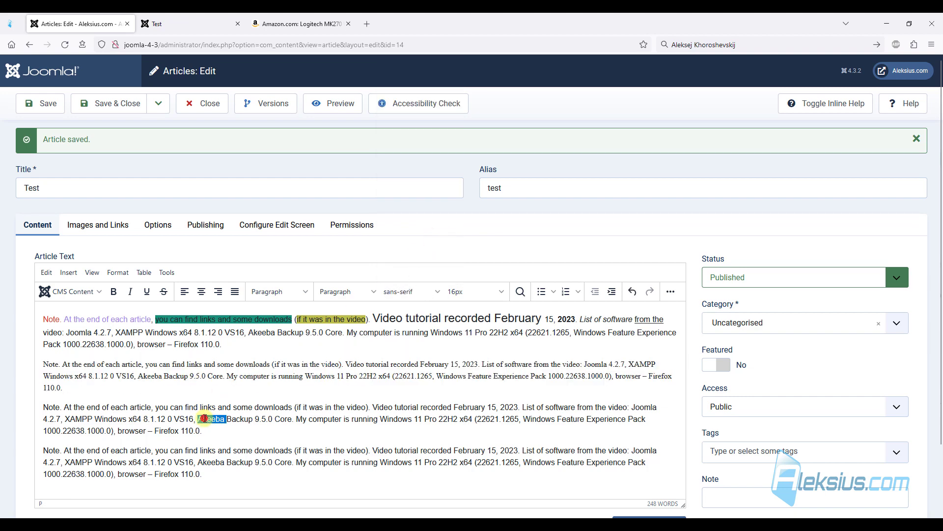
{"action": "left_click", "coordinate": [425, 293]}
{"action": "left_click", "coordinate": [430, 94]}
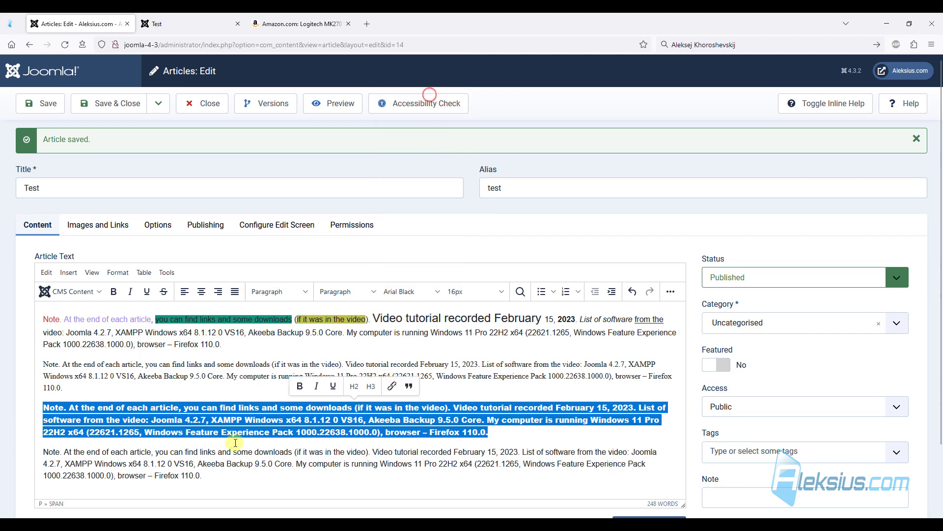
{"action": "triple_click", "coordinate": [235, 443]}
{"action": "left_click", "coordinate": [409, 293]}
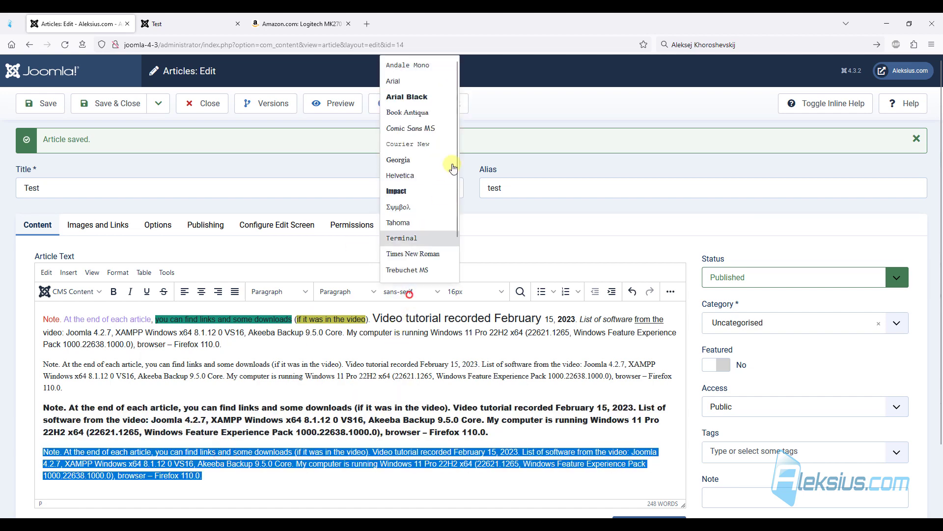
{"action": "left_click_drag", "start_coordinate": [457, 139], "coordinate": [456, 188]}
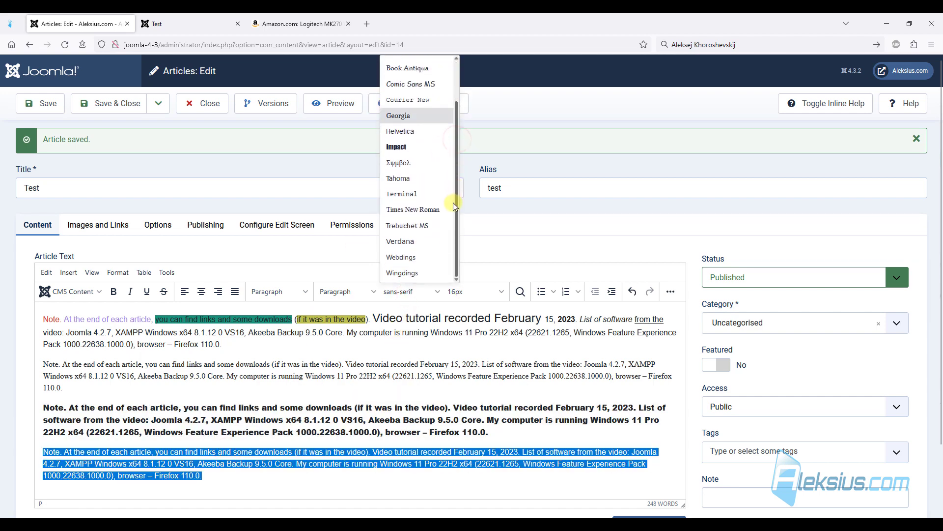
{"action": "left_click", "coordinate": [406, 227]}
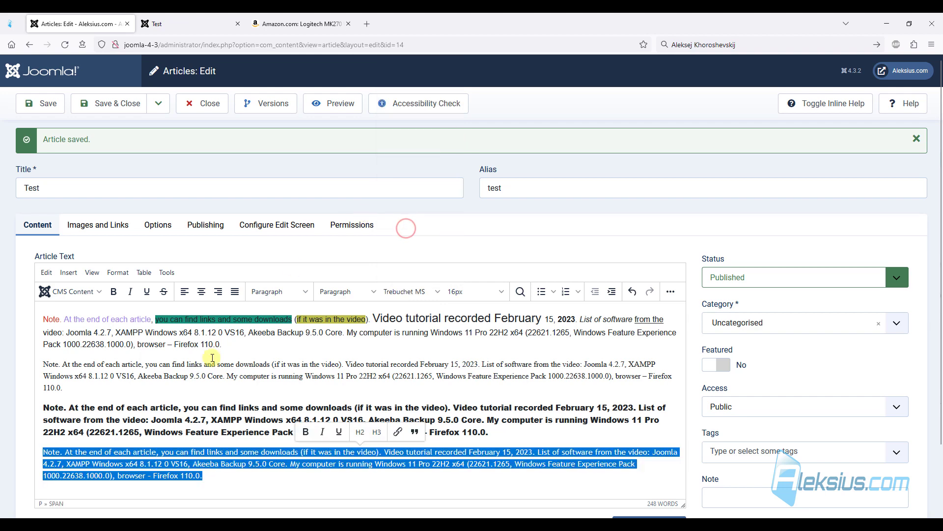
Save the article and open its published page to check the paragraph fonts
{"action": "left_click", "coordinate": [215, 381]}
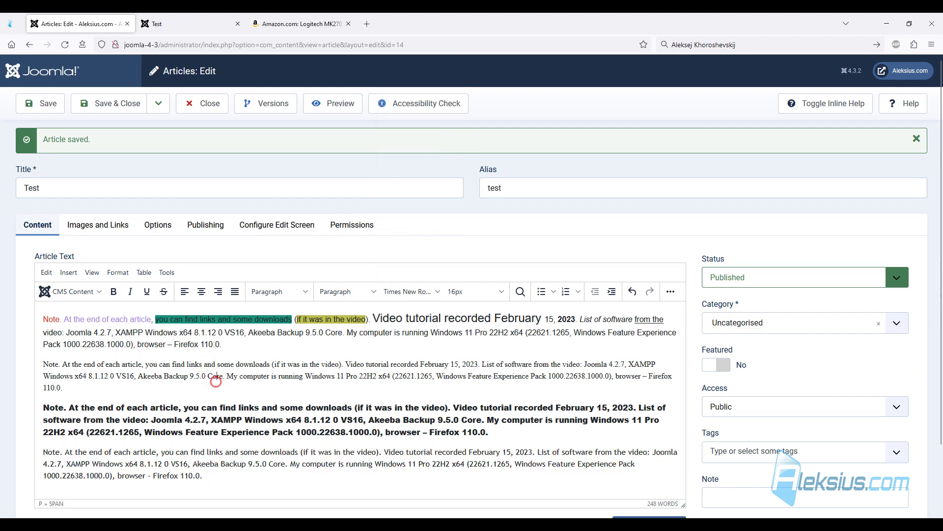
{"action": "left_click", "coordinate": [48, 105]}
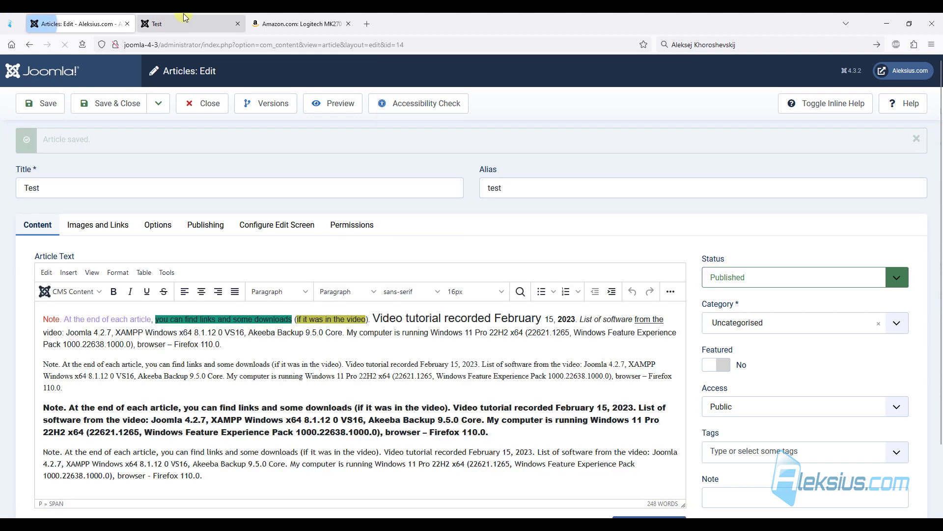
{"action": "left_click", "coordinate": [181, 20]}
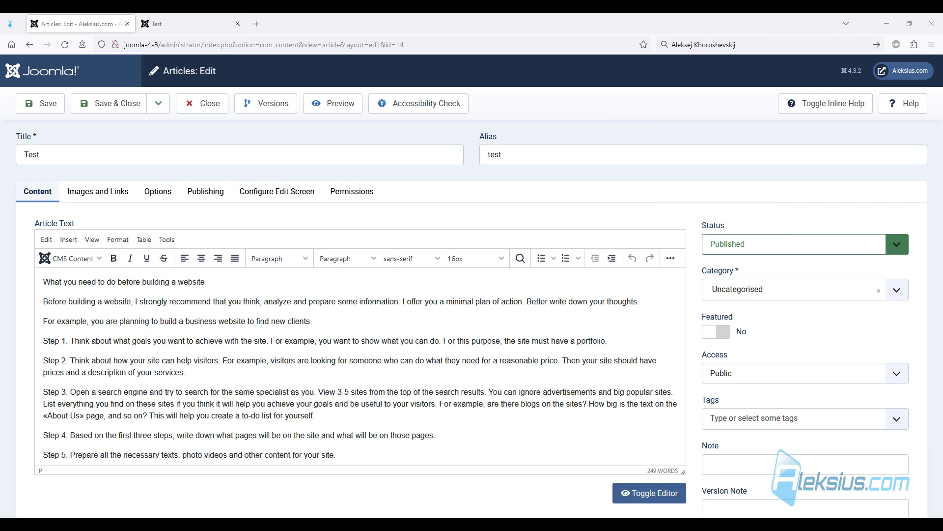
Center the line "What you need to do before building a website" and right-align the "Before building a website" paragraph below it
{"action": "triple_click", "coordinate": [215, 278]}
{"action": "left_click", "coordinate": [201, 259]}
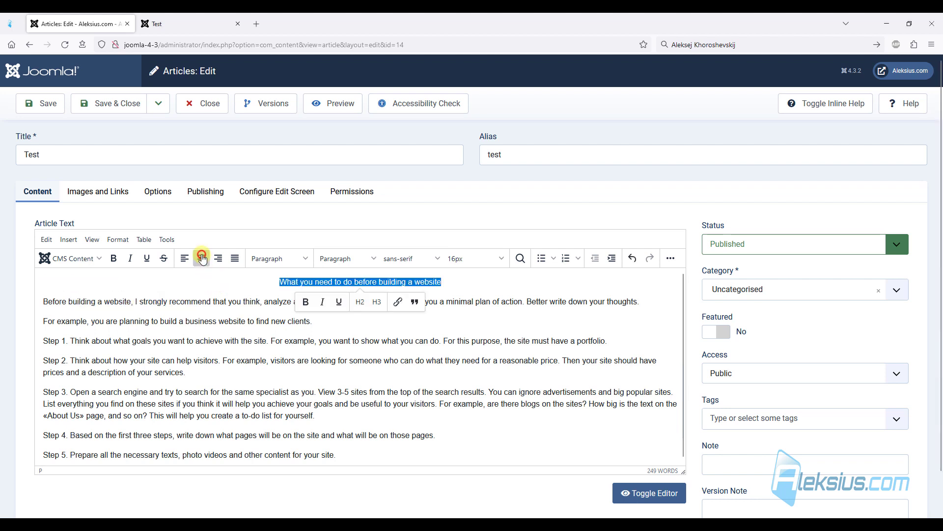
{"action": "triple_click", "coordinate": [215, 303]}
{"action": "left_click", "coordinate": [218, 258]}
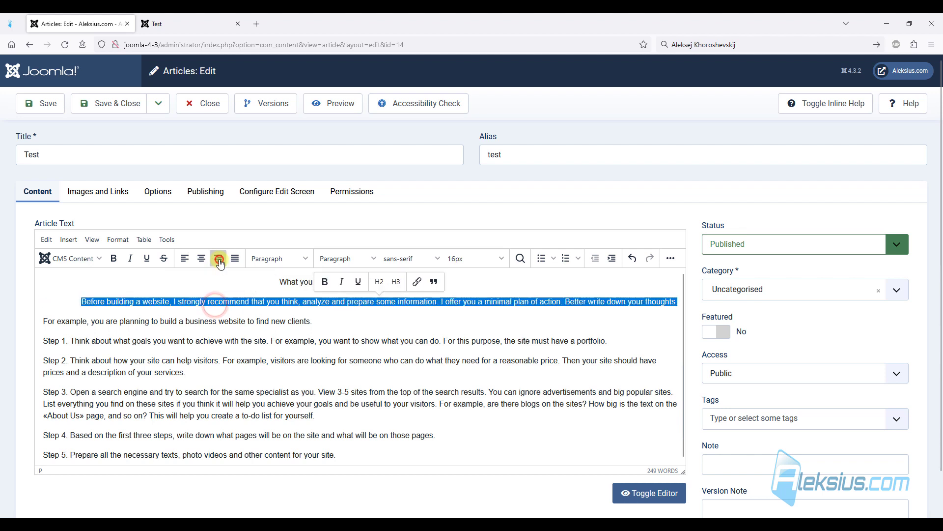
Justify the Step 3 paragraph of the article
{"action": "double_click", "coordinate": [232, 321]}
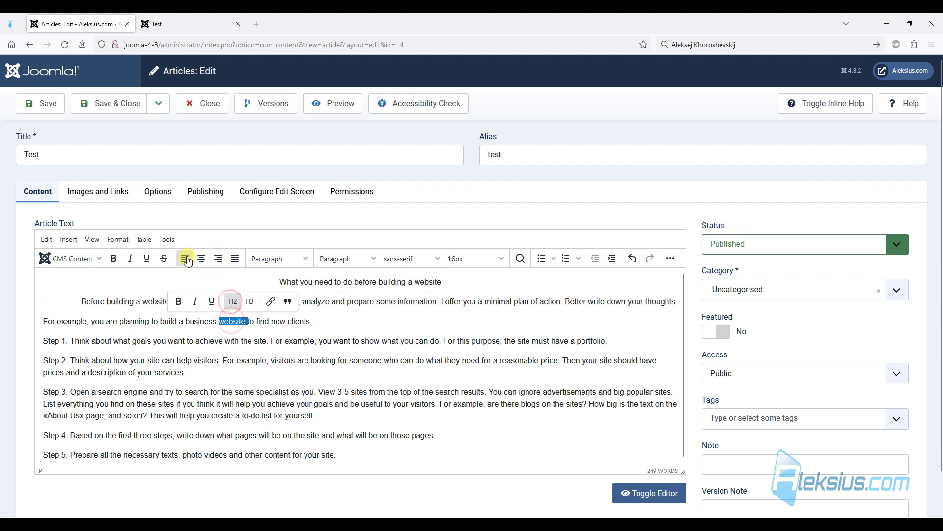
{"action": "triple_click", "coordinate": [278, 406]}
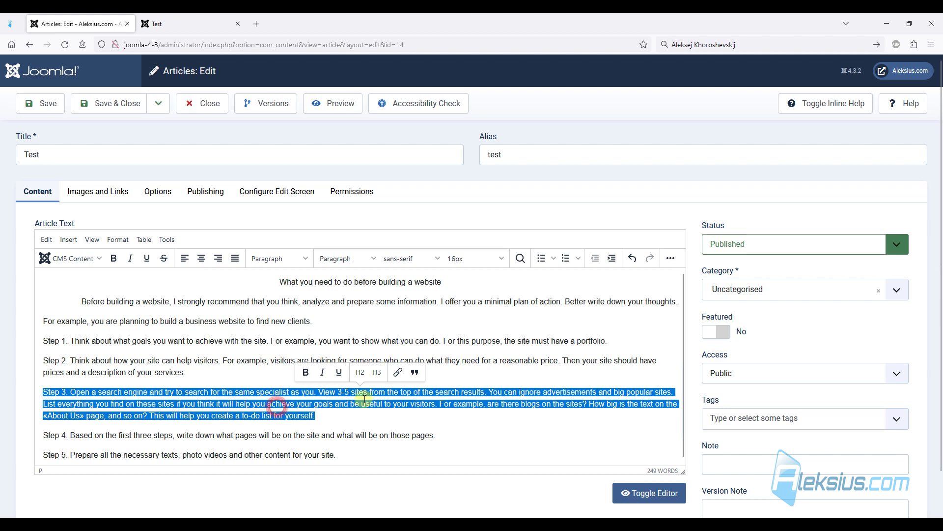
{"action": "left_click", "coordinate": [235, 259]}
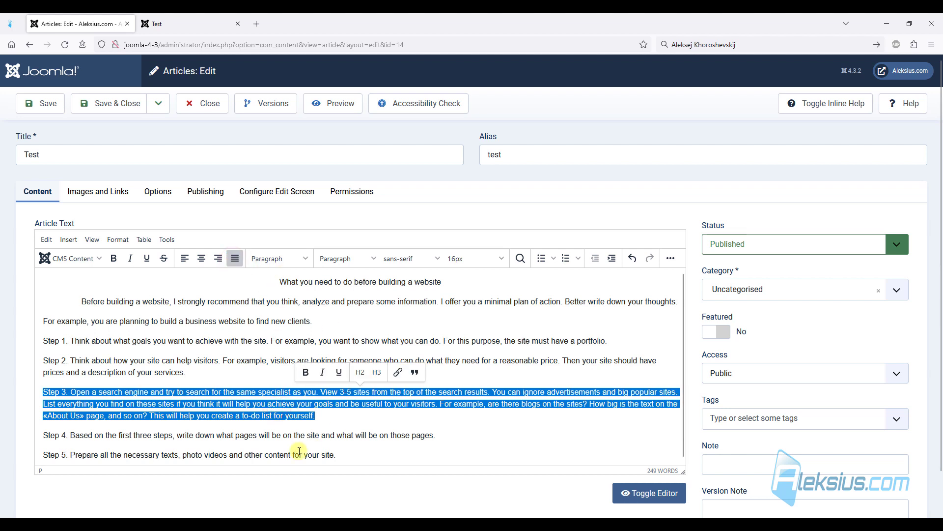
Save the article and reload its published page to check the text alignment
{"action": "left_click", "coordinate": [44, 110]}
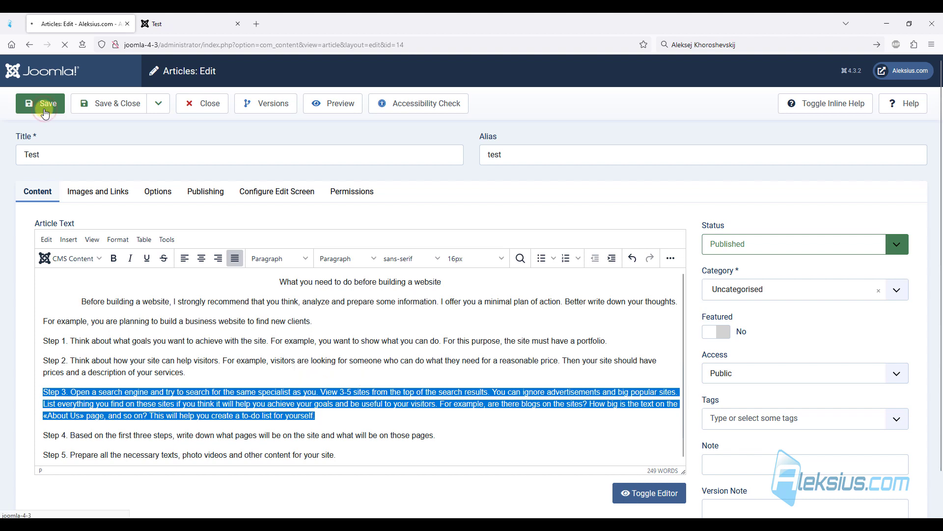
{"action": "left_click", "coordinate": [196, 19]}
{"action": "key", "text": "F5"}
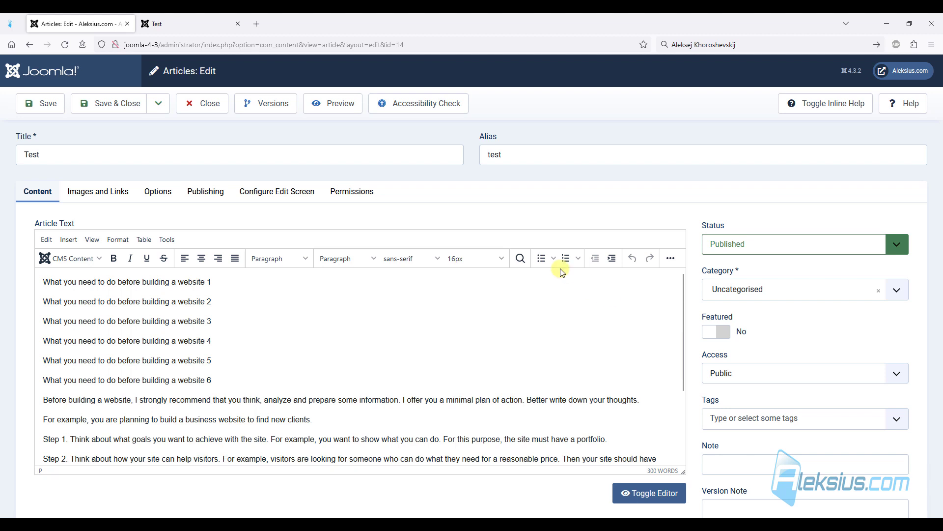
Examine the editor's heading, inline, block, align and container formats and its additional editing and formatting tools
{"action": "left_click", "coordinate": [304, 264]}
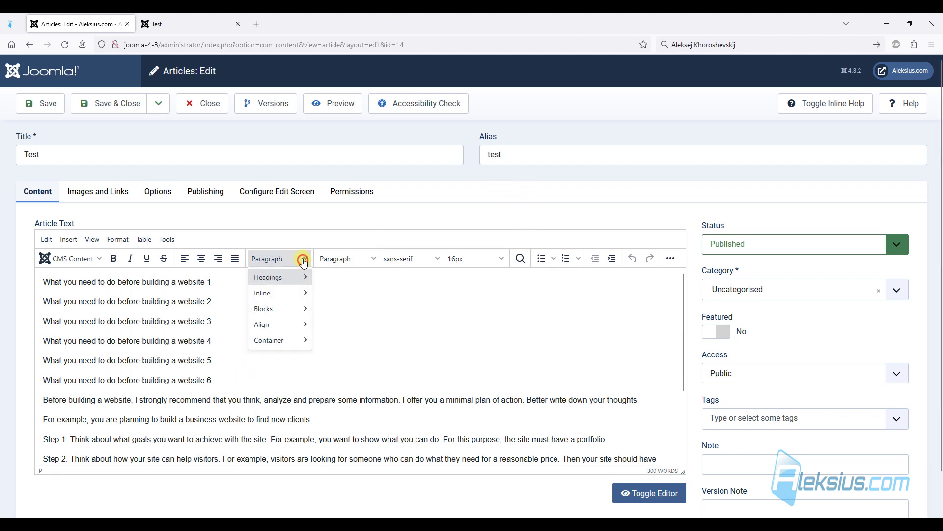
{"action": "mouse_move", "coordinate": [287, 281]}
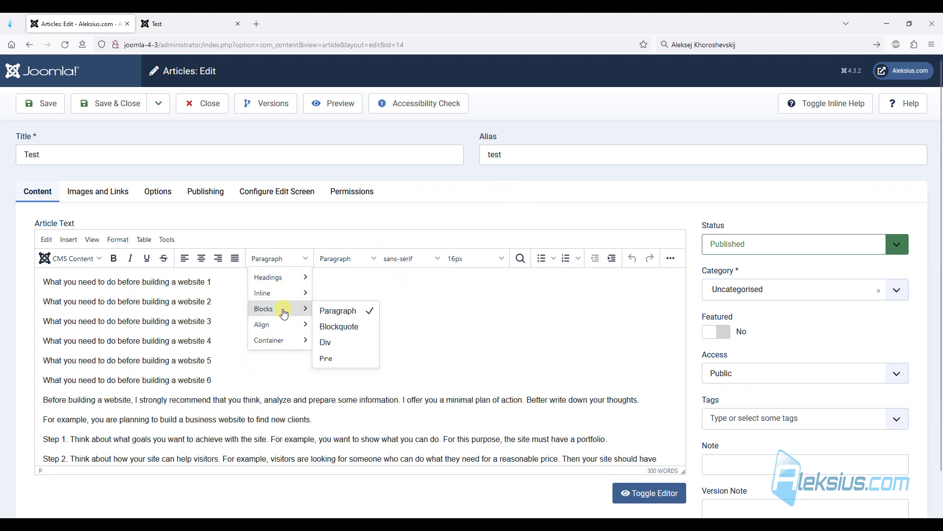
{"action": "mouse_move", "coordinate": [284, 321]}
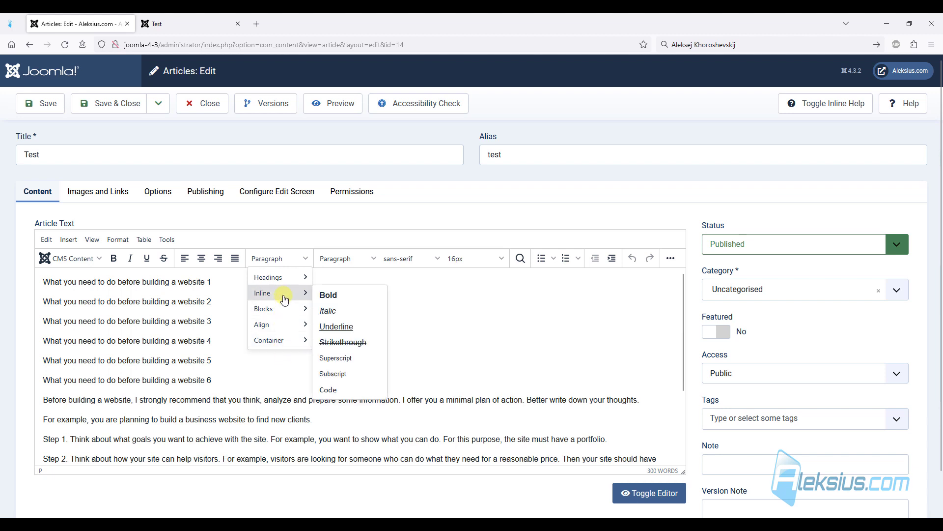
{"action": "left_click", "coordinate": [110, 237]}
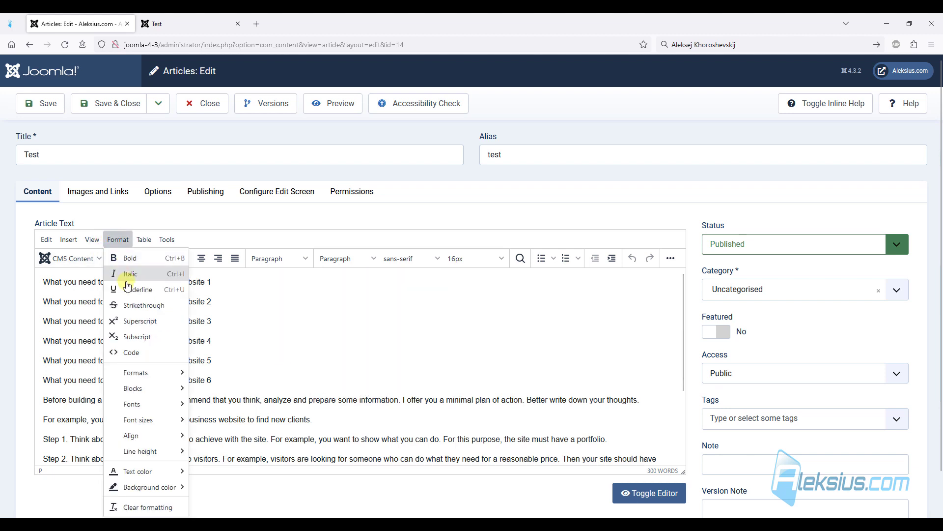
{"action": "mouse_move", "coordinate": [151, 380]}
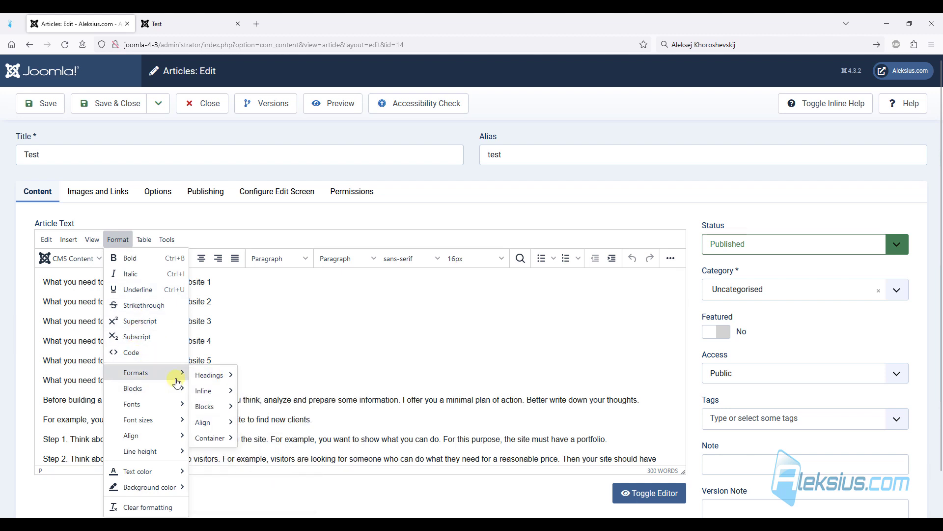
{"action": "mouse_move", "coordinate": [224, 375]}
{"action": "left_click", "coordinate": [671, 258]}
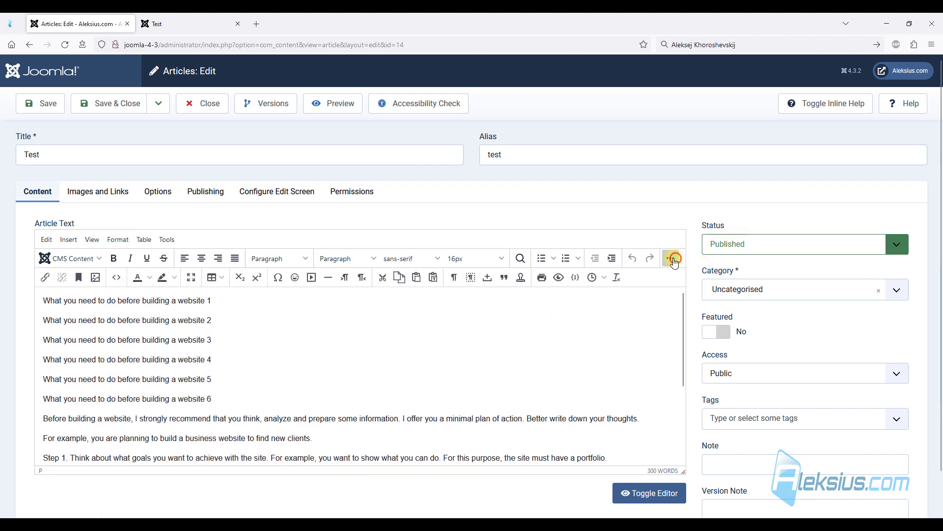
{"action": "left_click", "coordinate": [74, 239]}
{"action": "mouse_move", "coordinate": [89, 242]}
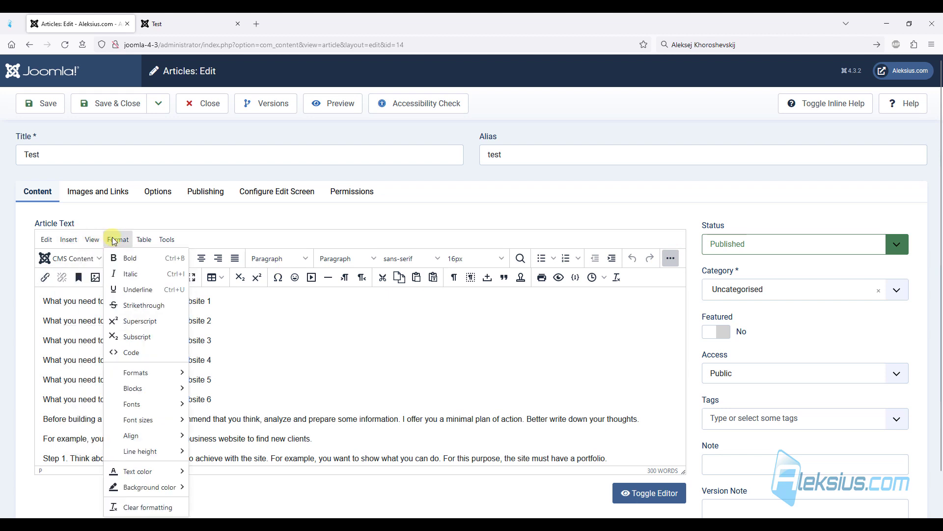
{"action": "mouse_move", "coordinate": [169, 240]}
{"action": "mouse_move", "coordinate": [47, 242]}
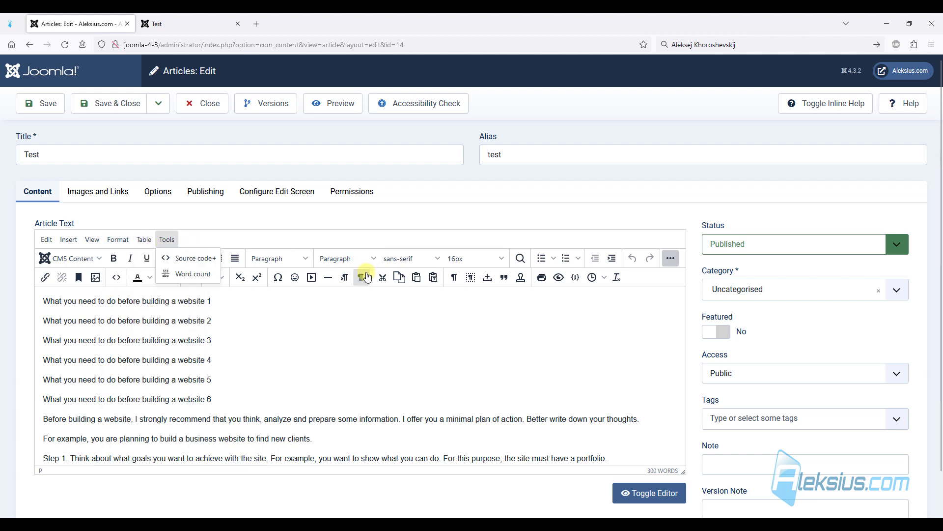
{"action": "left_click", "coordinate": [390, 353]}
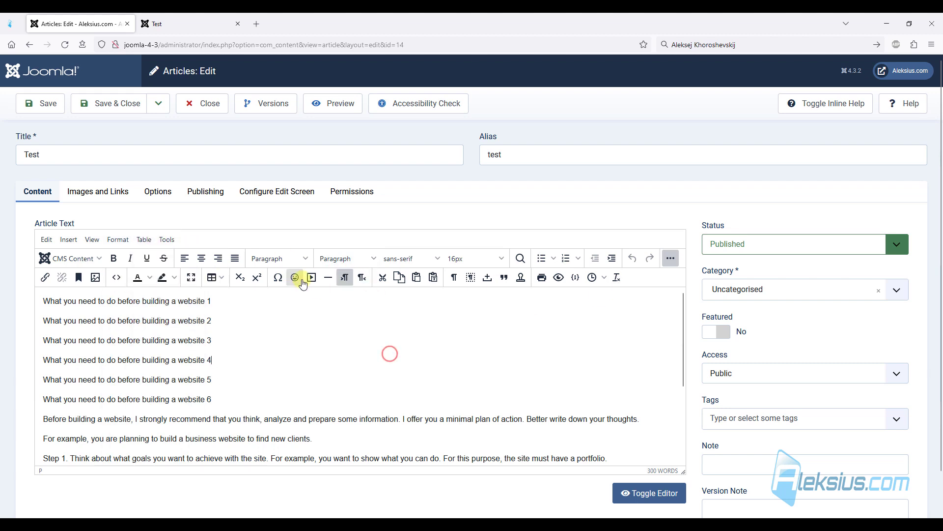
{"action": "left_click", "coordinate": [677, 265]}
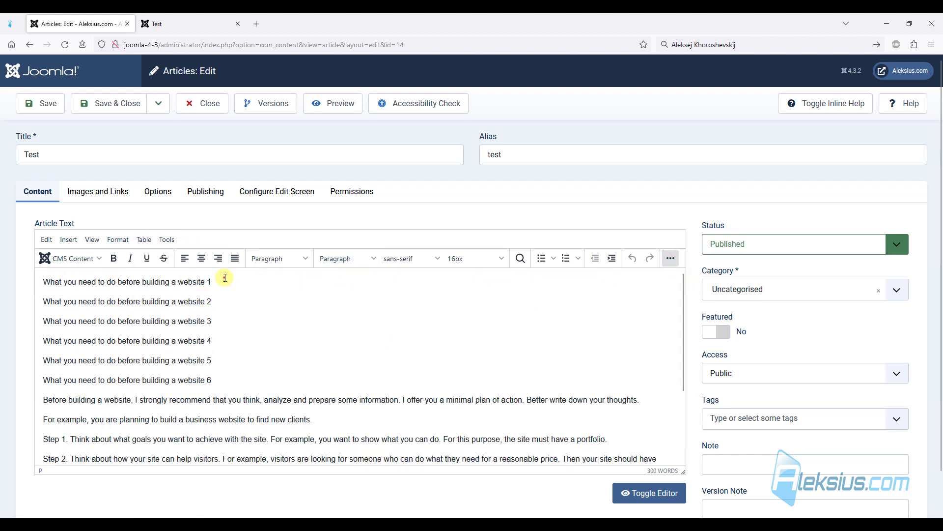
Format "What you need to do before building a website 1" as Heading 1 and the line ending in "2" as Heading 2
{"action": "triple_click", "coordinate": [226, 278]}
{"action": "left_click", "coordinate": [304, 262]}
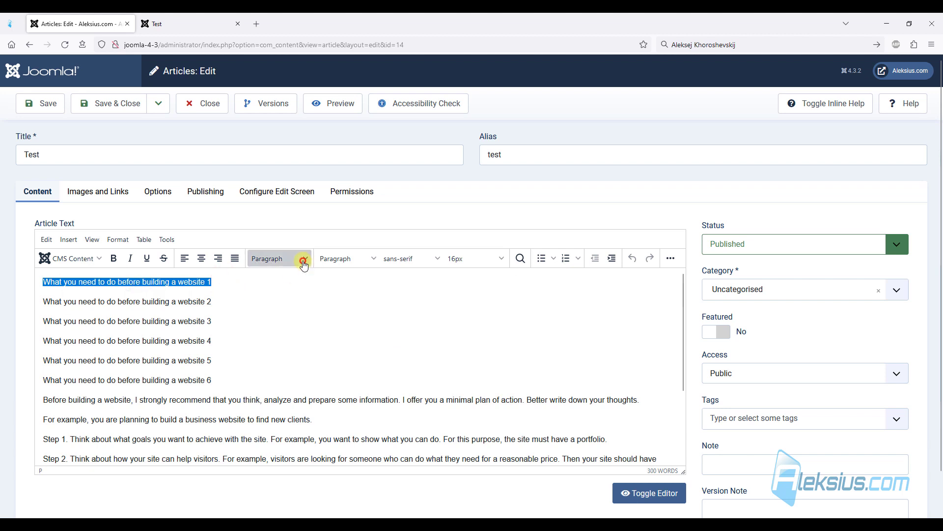
{"action": "mouse_move", "coordinate": [296, 281]}
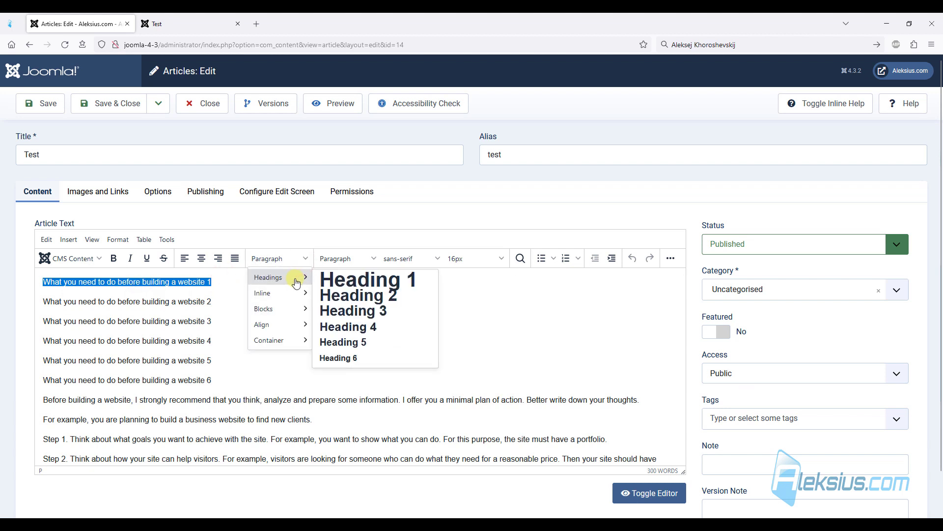
{"action": "left_click", "coordinate": [347, 279]}
{"action": "triple_click", "coordinate": [187, 314]}
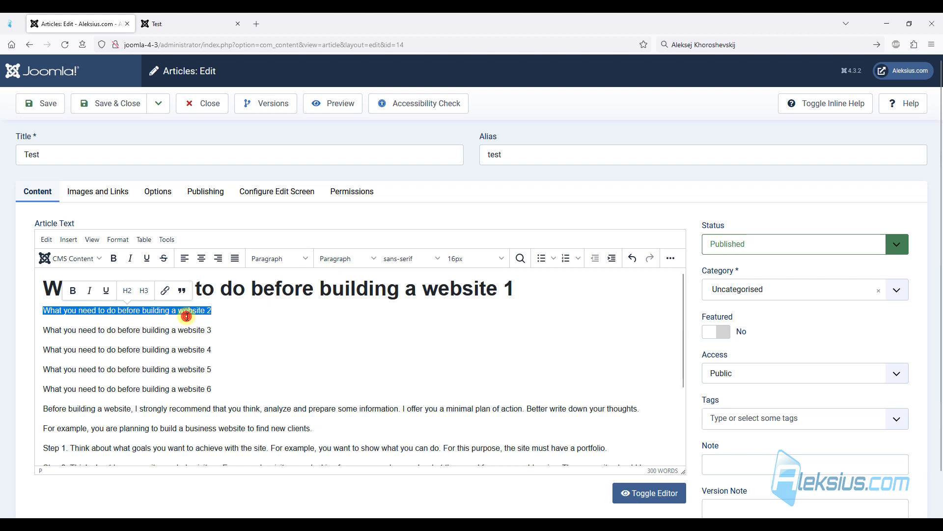
{"action": "left_click", "coordinate": [303, 258]}
{"action": "mouse_move", "coordinate": [300, 279]}
{"action": "left_click", "coordinate": [347, 295]}
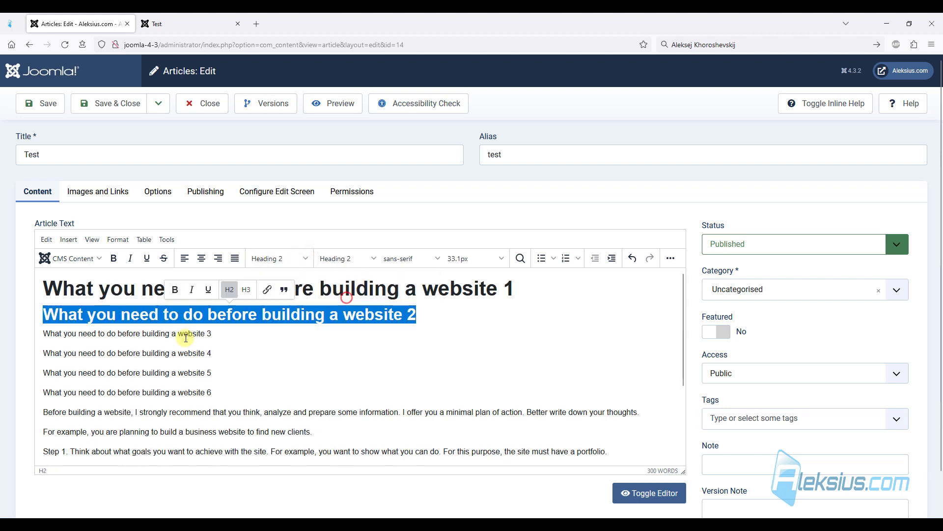
Format "What you need to do before building a website 3" as Heading 3 and the line ending in "4" as Heading 4
{"action": "triple_click", "coordinate": [193, 333]}
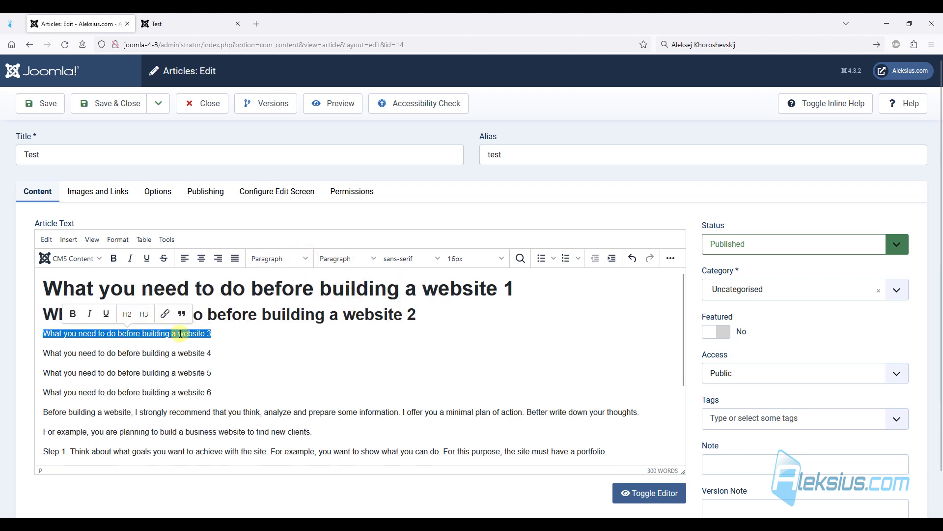
{"action": "left_click", "coordinate": [144, 315]}
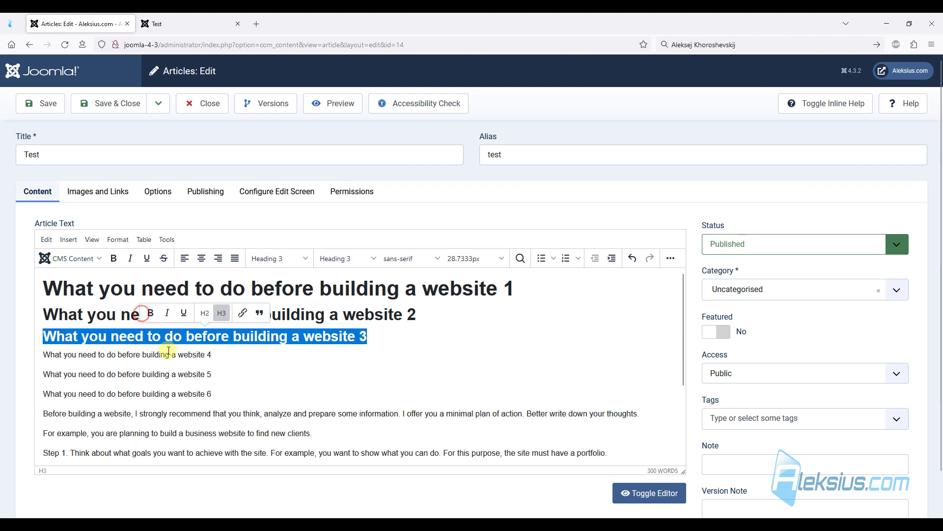
{"action": "triple_click", "coordinate": [168, 355]}
{"action": "left_click", "coordinate": [73, 239]}
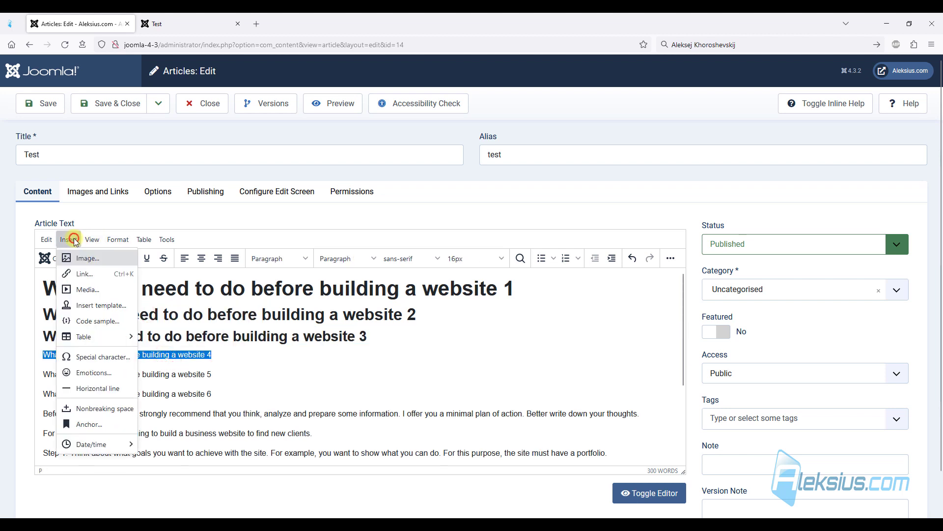
{"action": "mouse_move", "coordinate": [118, 239]}
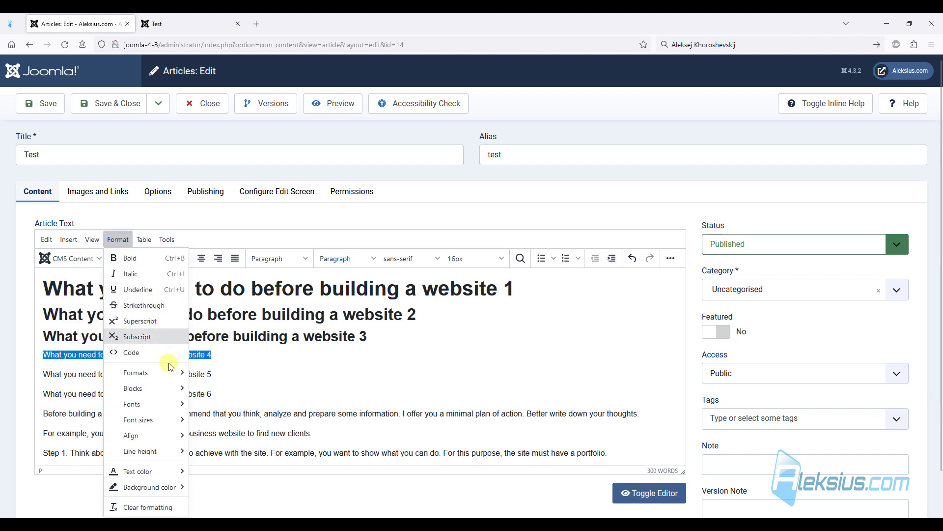
{"action": "mouse_move", "coordinate": [173, 372]}
{"action": "mouse_move", "coordinate": [210, 375]}
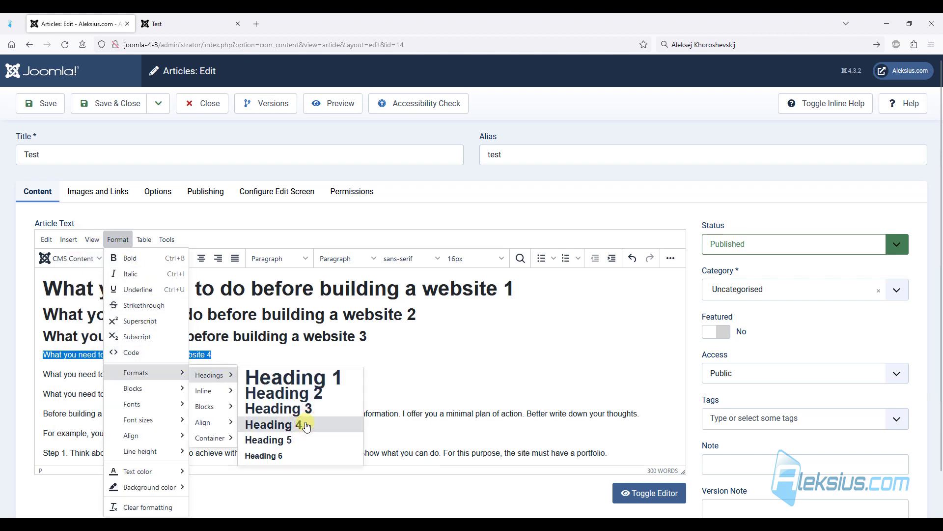
{"action": "left_click", "coordinate": [306, 426]}
Format the line ending in "website 5" as Heading 5 and the one ending in "6" as Heading 6, and save the article
{"action": "triple_click", "coordinate": [225, 374]}
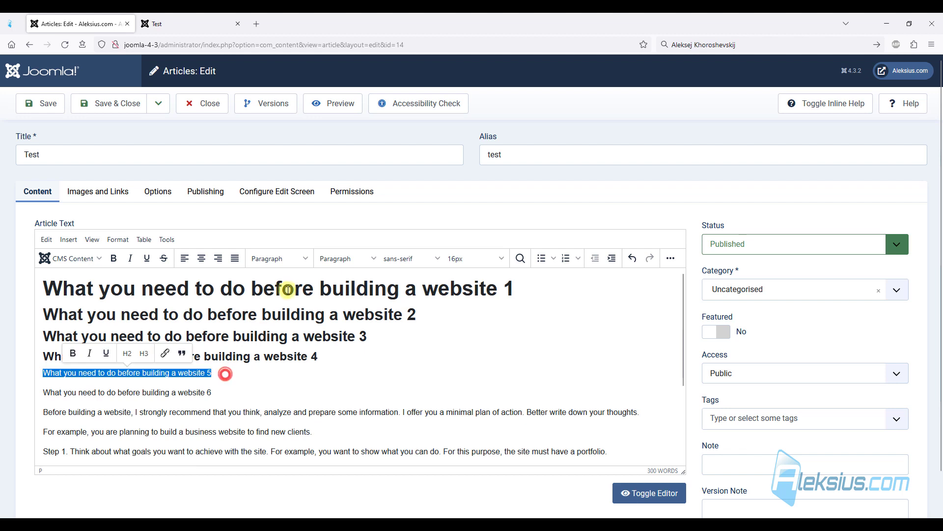
{"action": "left_click", "coordinate": [281, 258]}
{"action": "mouse_move", "coordinate": [302, 278]}
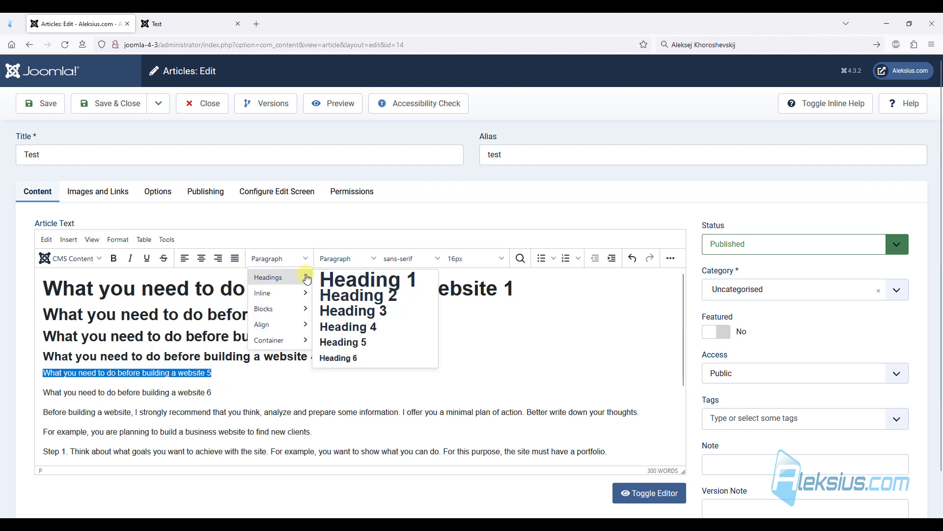
{"action": "left_click", "coordinate": [362, 342]}
{"action": "triple_click", "coordinate": [172, 387]}
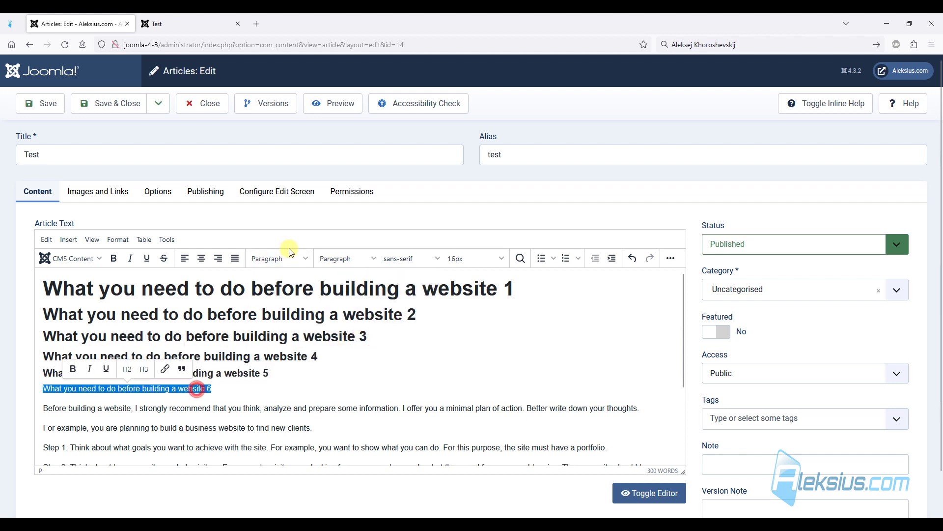
{"action": "left_click", "coordinate": [282, 258]}
{"action": "mouse_move", "coordinate": [308, 283]}
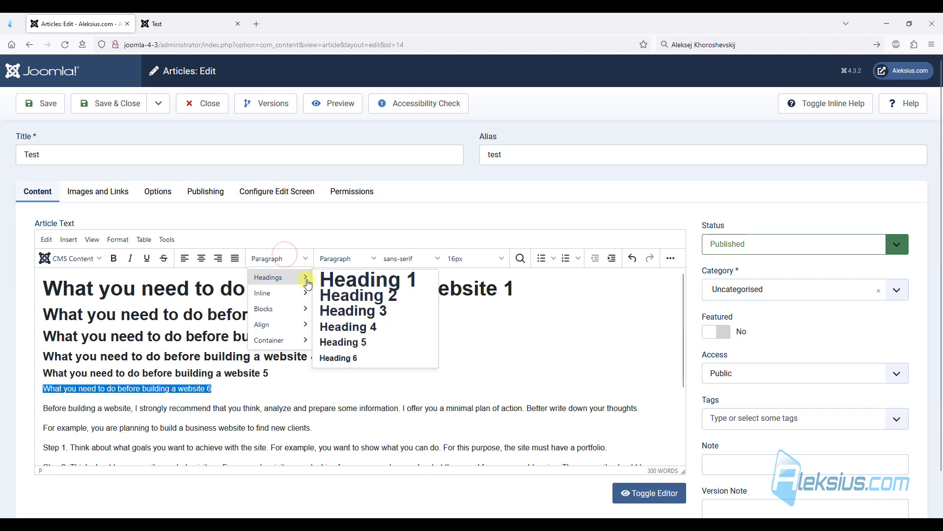
{"action": "left_click", "coordinate": [358, 357]}
{"action": "key", "text": "ctrl+s"}
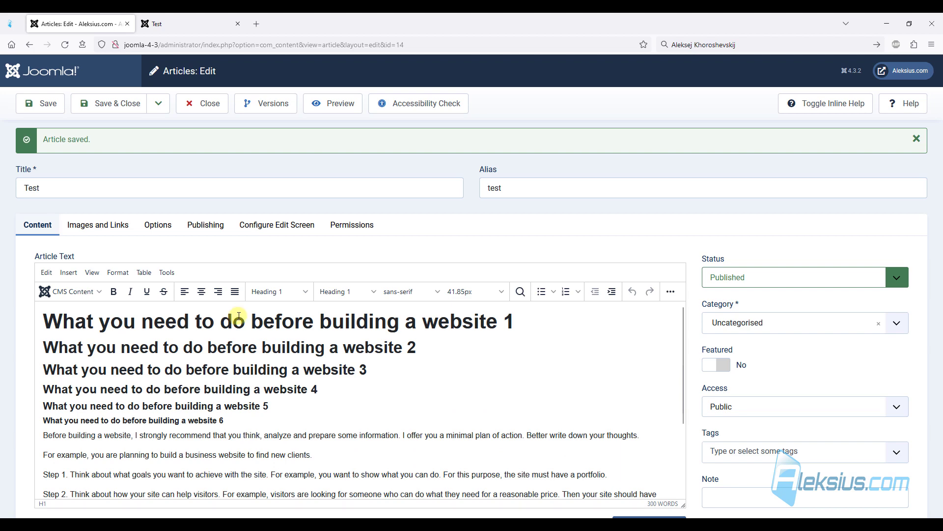
Inspect the heading tags in the article's HTML source, return to the visual editor and check the published Test page
{"action": "scroll", "coordinate": [274, 362], "scroll_direction": "down", "scroll_amount": 3}
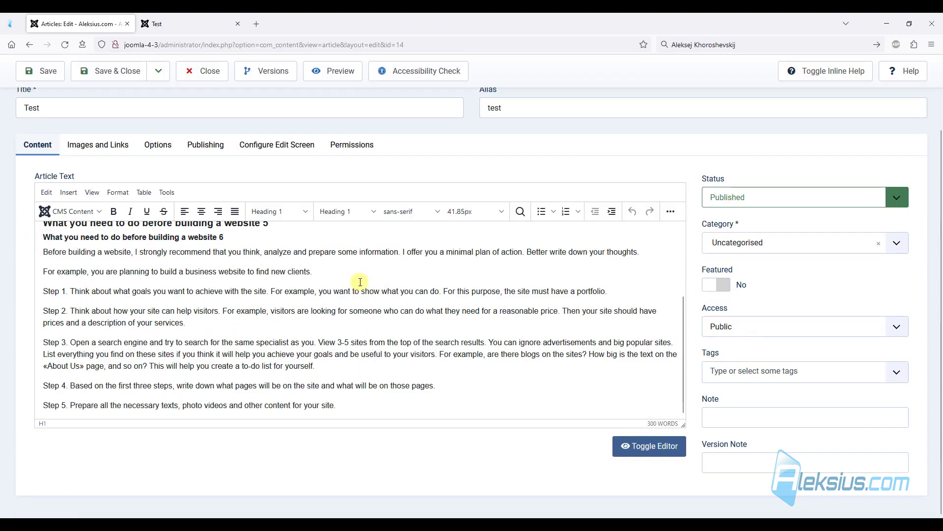
{"action": "scroll", "coordinate": [559, 371], "scroll_direction": "down", "scroll_amount": 5}
{"action": "left_click", "coordinate": [659, 447]}
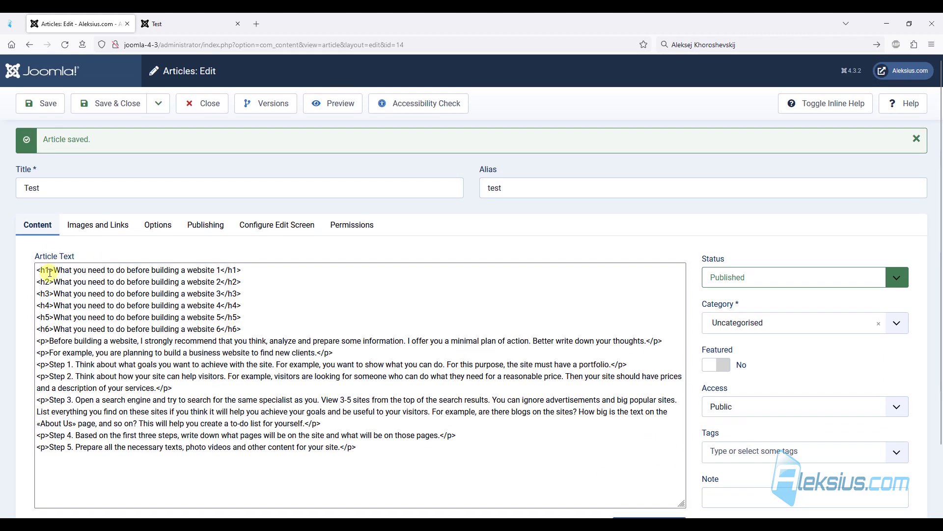
{"action": "left_click_drag", "start_coordinate": [51, 270], "coordinate": [36, 271]}
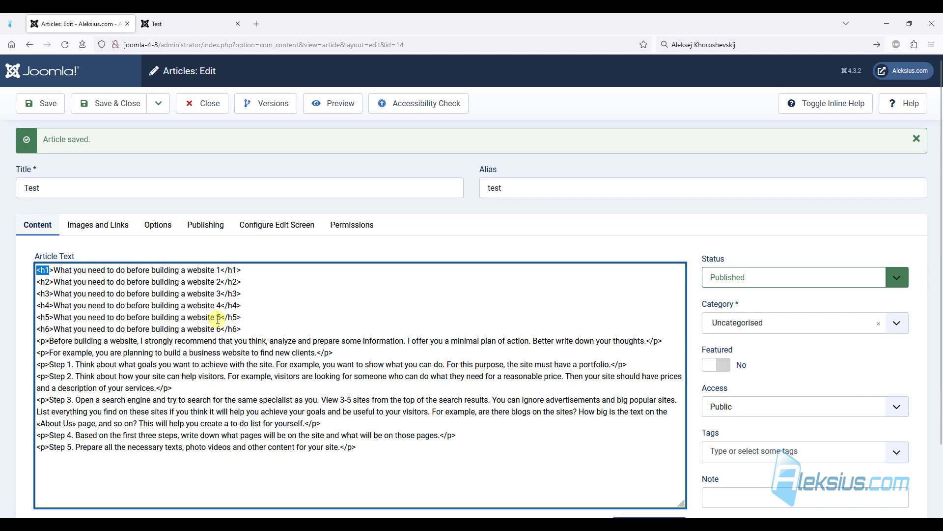
{"action": "scroll", "coordinate": [218, 319], "scroll_direction": "down", "scroll_amount": 2}
{"action": "left_click", "coordinate": [648, 446]}
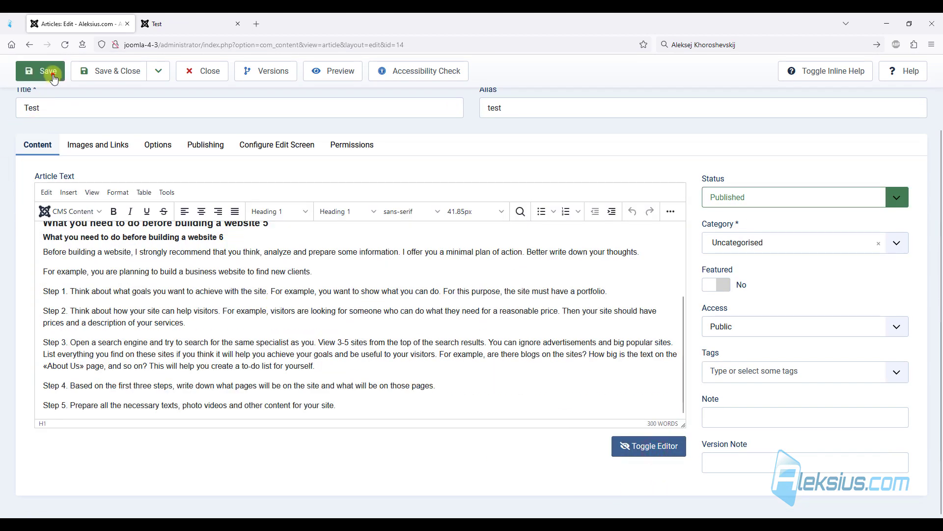
{"action": "left_click", "coordinate": [224, 21]}
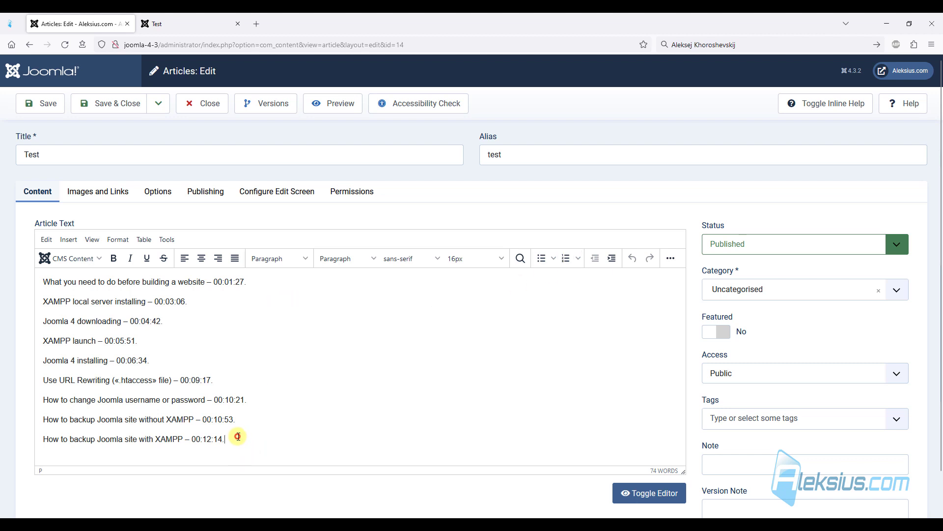
Turn all the pasted lines into a bulleted list and try the circle and square bullet styles
{"action": "left_click_drag", "start_coordinate": [238, 437], "coordinate": [42, 281]}
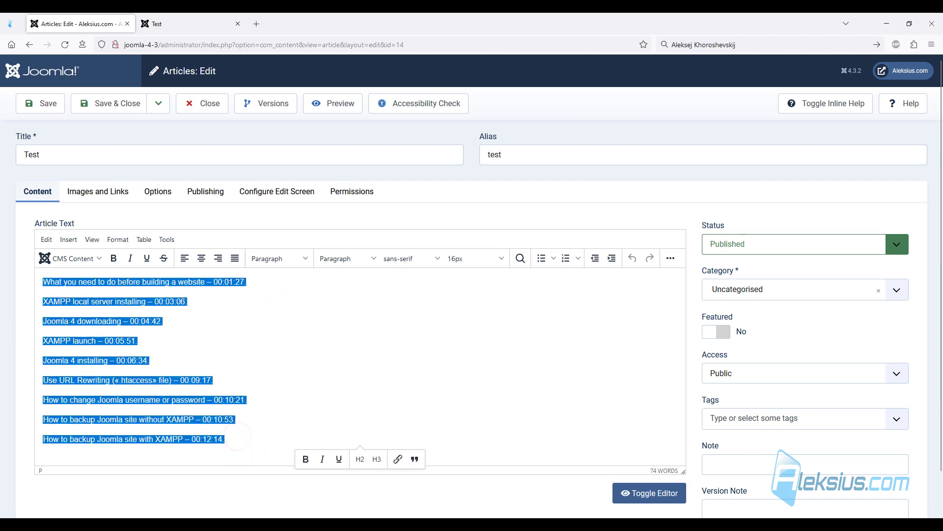
{"action": "left_click", "coordinate": [541, 258]}
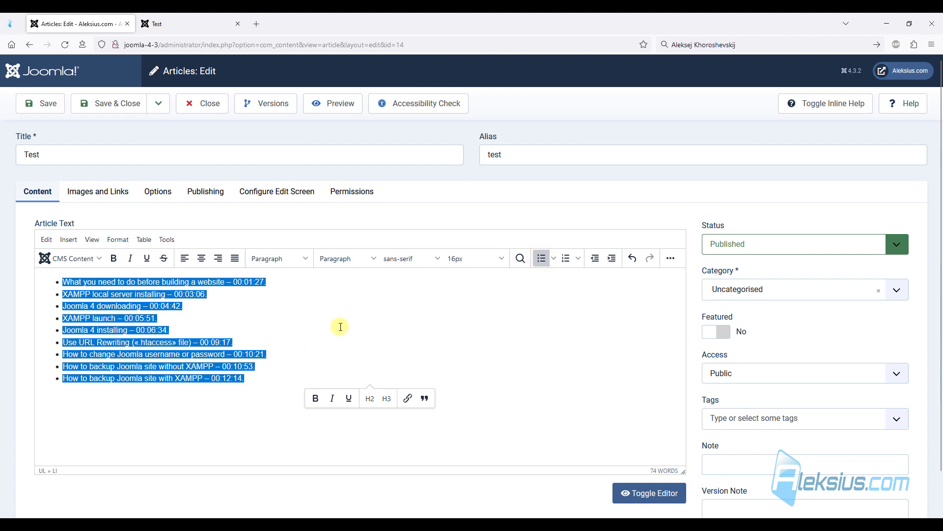
{"action": "left_click", "coordinate": [555, 256]}
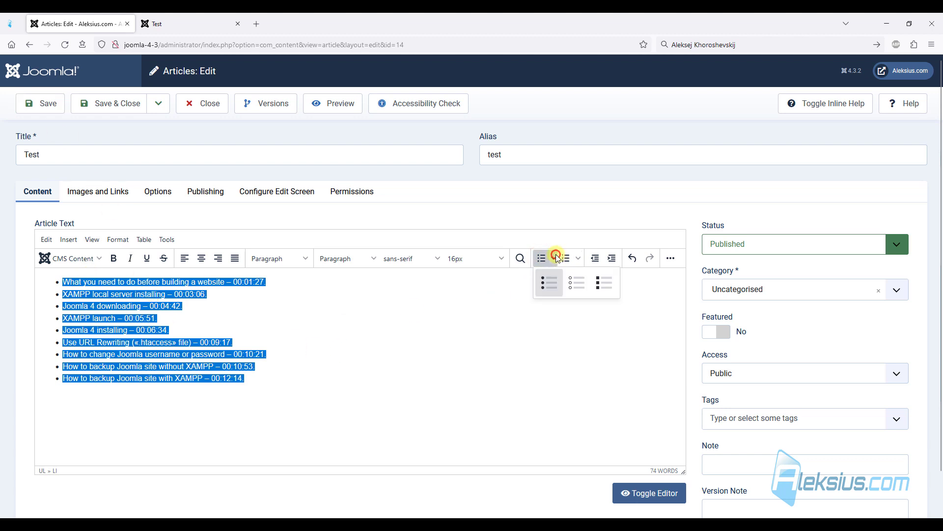
{"action": "left_click", "coordinate": [575, 283]}
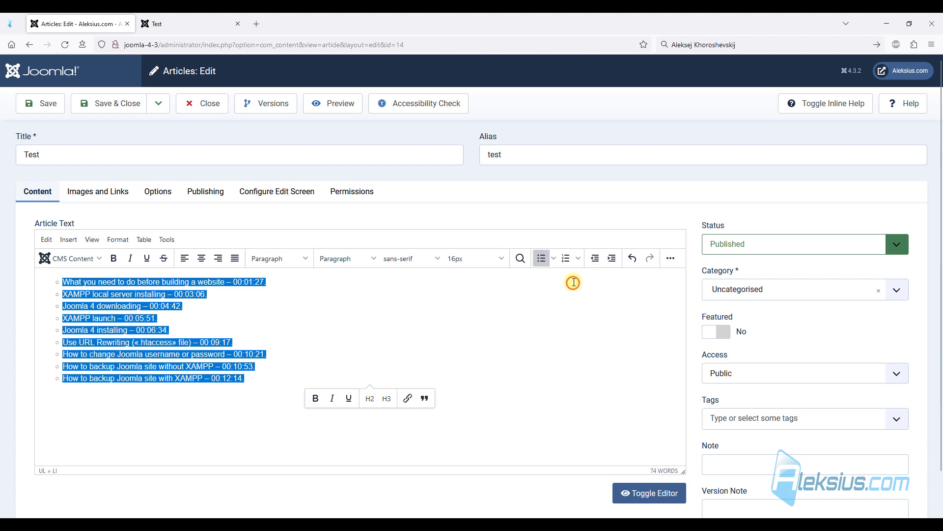
{"action": "left_click", "coordinate": [556, 257]}
{"action": "left_click", "coordinate": [605, 281]}
{"action": "left_click", "coordinate": [555, 258]}
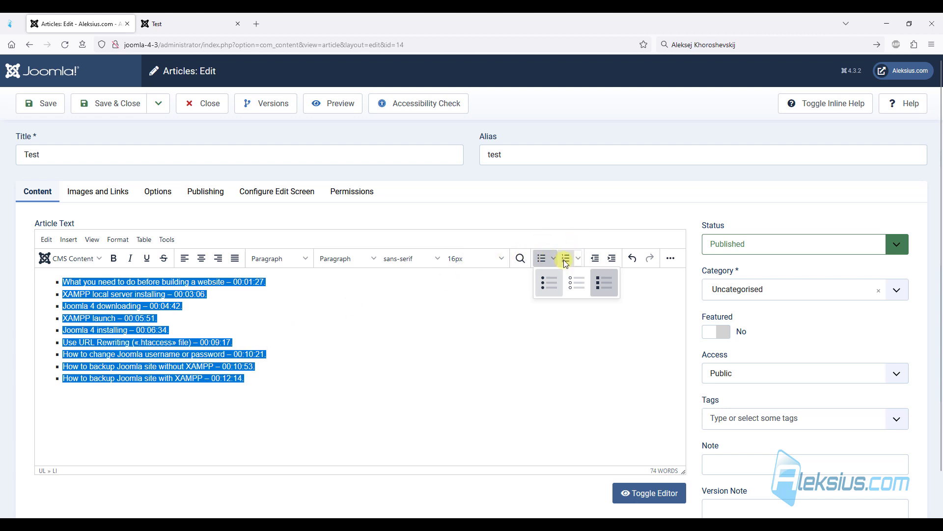
Convert the lines to a numbered list and try lowercase letter, Greek letter and lowercase Roman numbering
{"action": "left_click", "coordinate": [567, 261]}
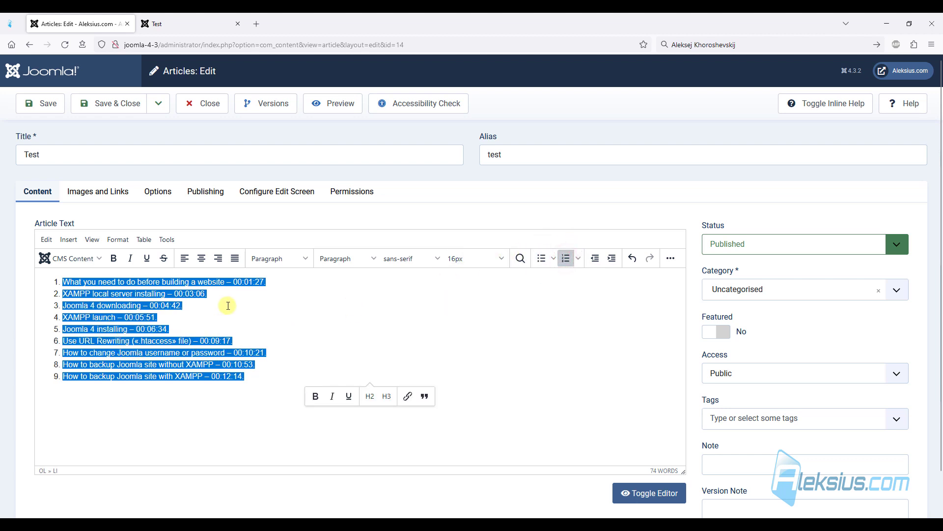
{"action": "left_click", "coordinate": [580, 259]}
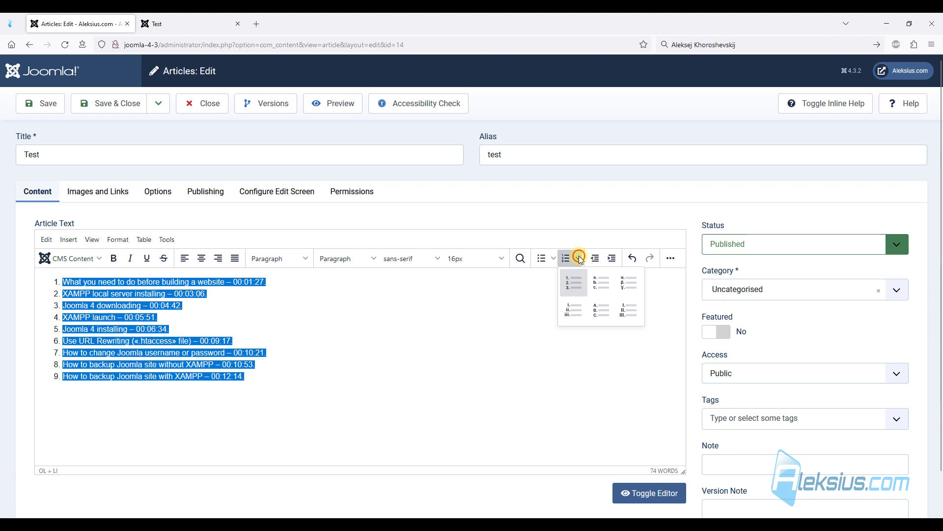
{"action": "left_click", "coordinate": [598, 285]}
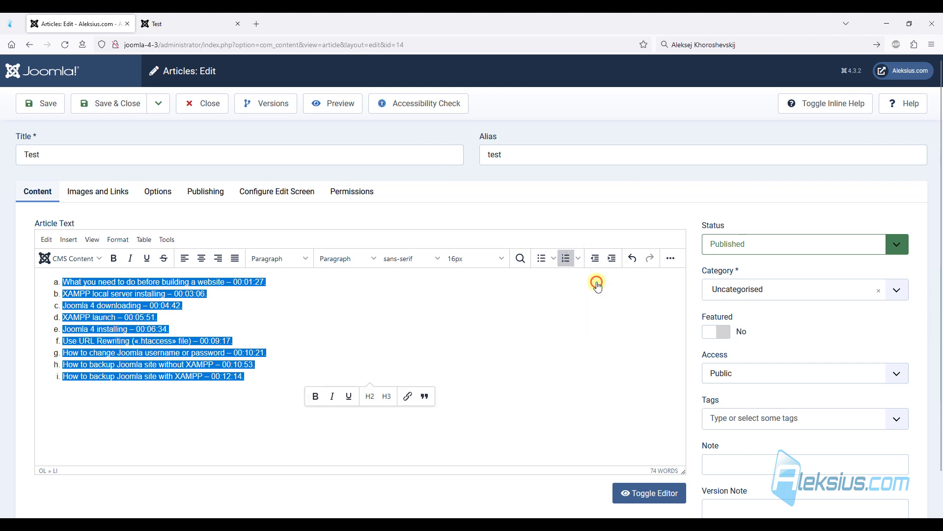
{"action": "left_click", "coordinate": [578, 259]}
{"action": "left_click", "coordinate": [631, 295]}
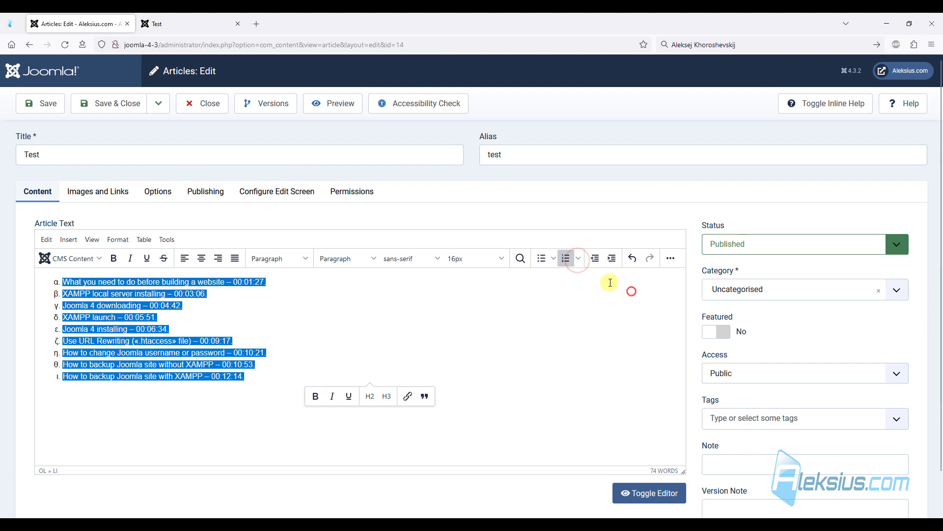
{"action": "left_click", "coordinate": [579, 259]}
{"action": "left_click", "coordinate": [568, 314]}
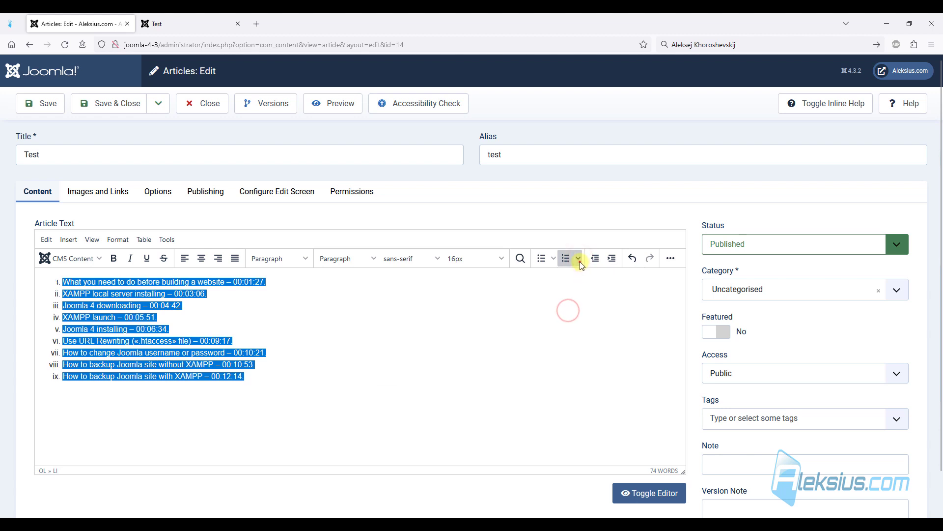
Try uppercase letter and uppercase Roman numbering on the list and set it back to the default 1, 2, 3 numbering
{"action": "left_click", "coordinate": [579, 259]}
{"action": "left_click", "coordinate": [602, 308]}
{"action": "left_click", "coordinate": [578, 259]}
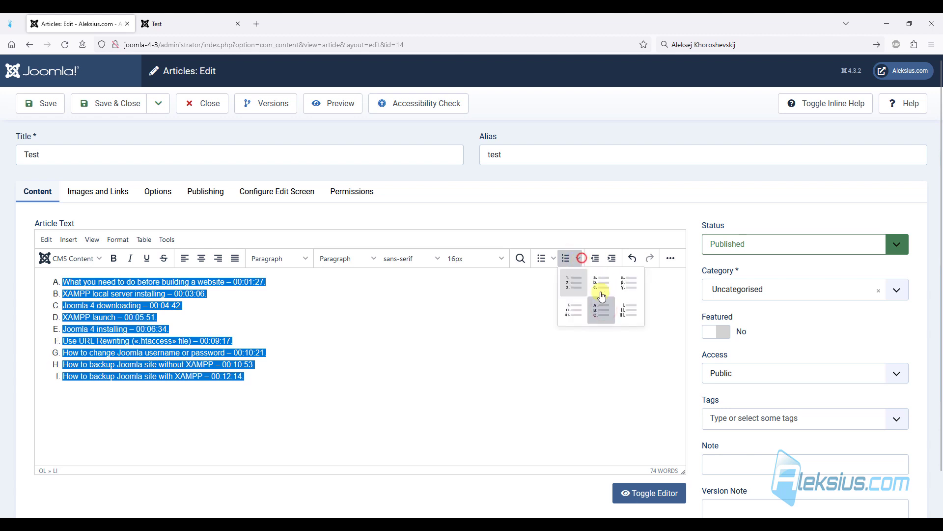
{"action": "left_click", "coordinate": [621, 307]}
{"action": "left_click", "coordinate": [580, 260]}
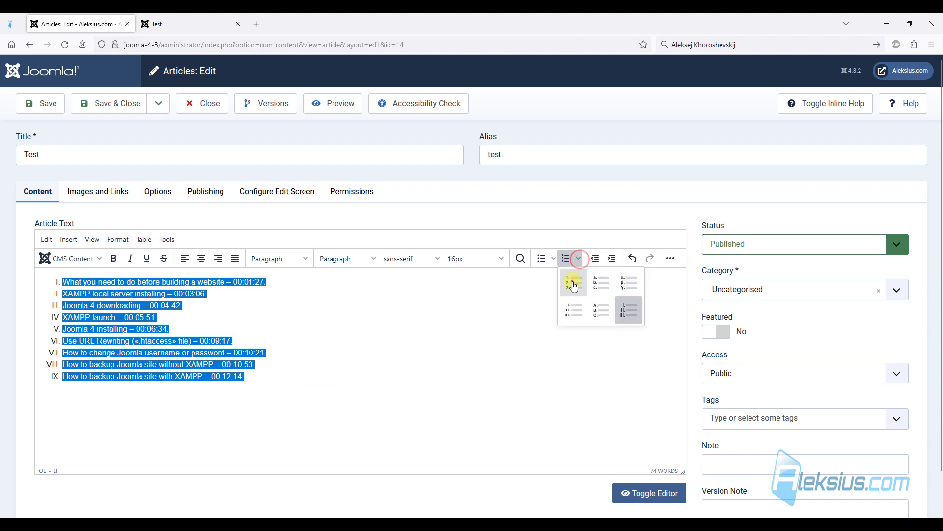
{"action": "left_click", "coordinate": [571, 281]}
Delete the fifth list item, "Joomla 4 installing – 00:06:34.", together with its number
{"action": "left_click", "coordinate": [72, 329]}
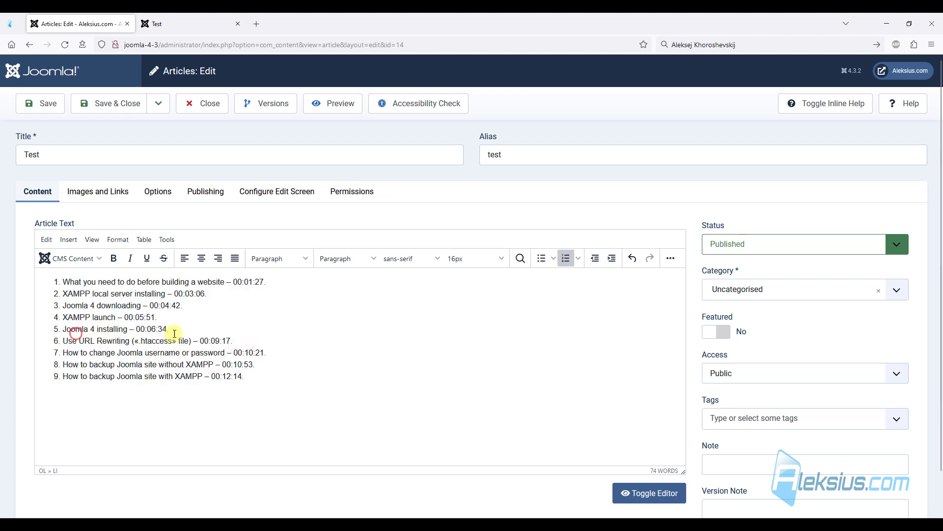
{"action": "left_click_drag", "start_coordinate": [186, 329], "coordinate": [54, 329]}
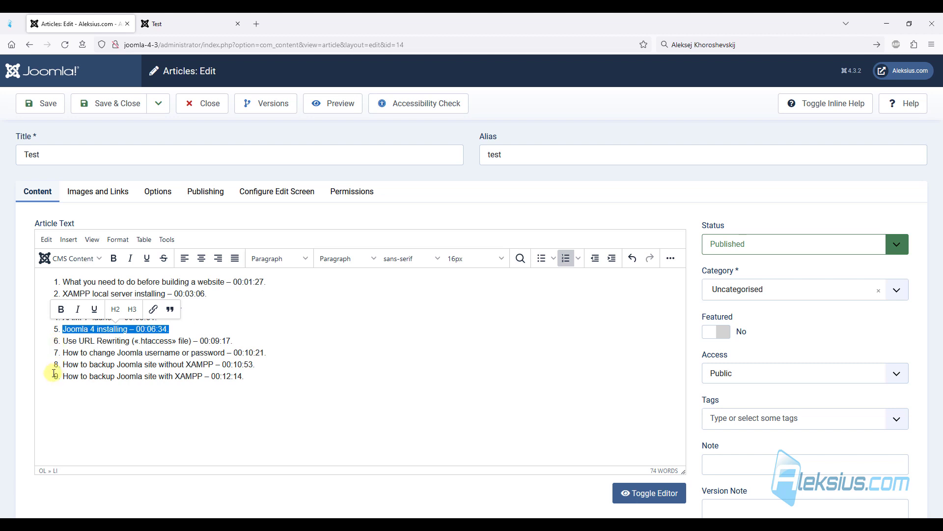
{"action": "key", "text": "BackSpace"}
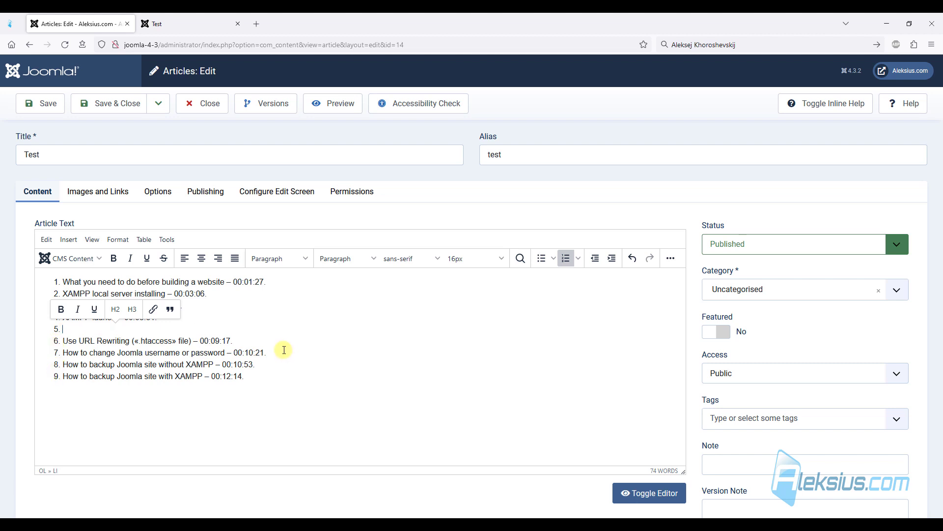
{"action": "key", "text": "BackSpace"}
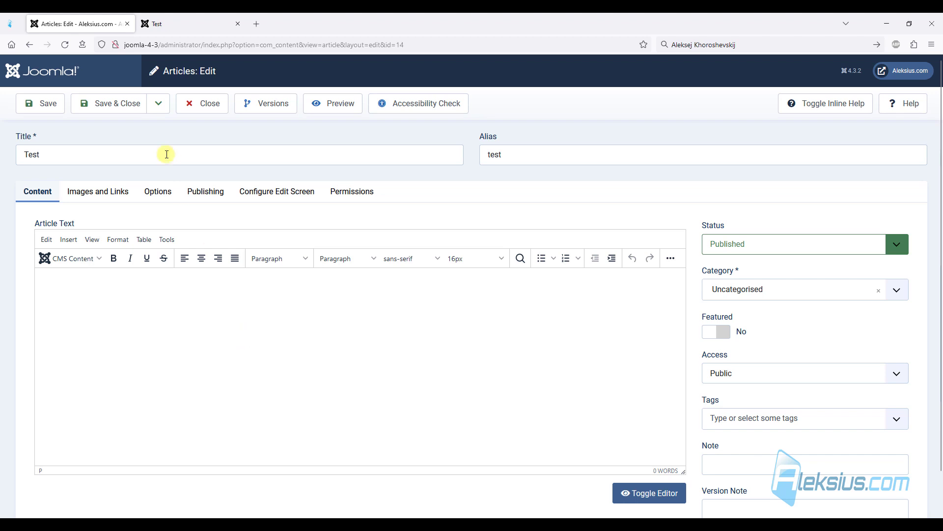
Save and close the Test article and open the media manager by way of the Home Dashboard
{"action": "left_click", "coordinate": [139, 111]}
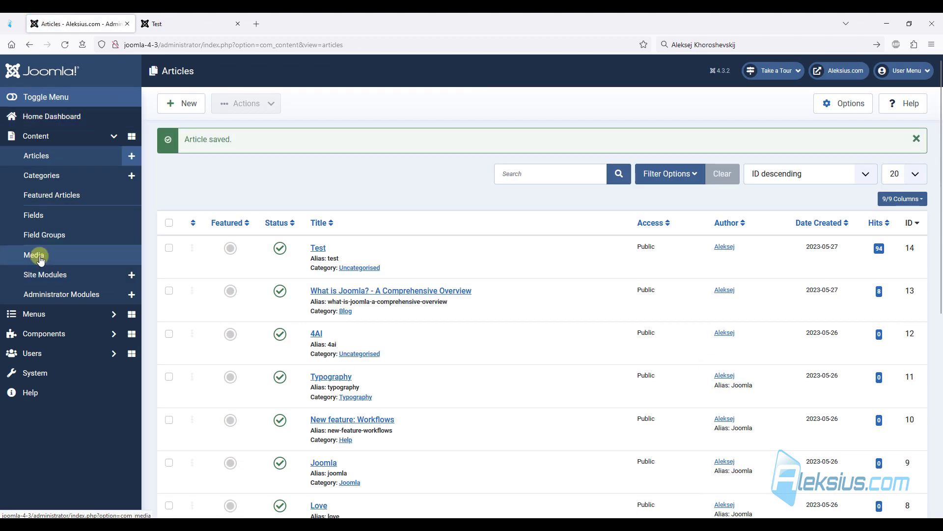
{"action": "left_click", "coordinate": [50, 118]}
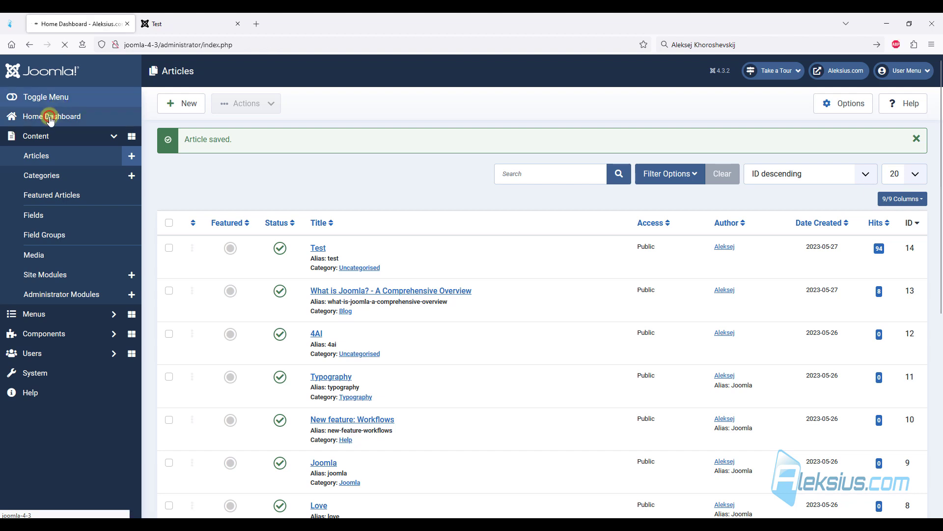
{"action": "left_click", "coordinate": [210, 216]}
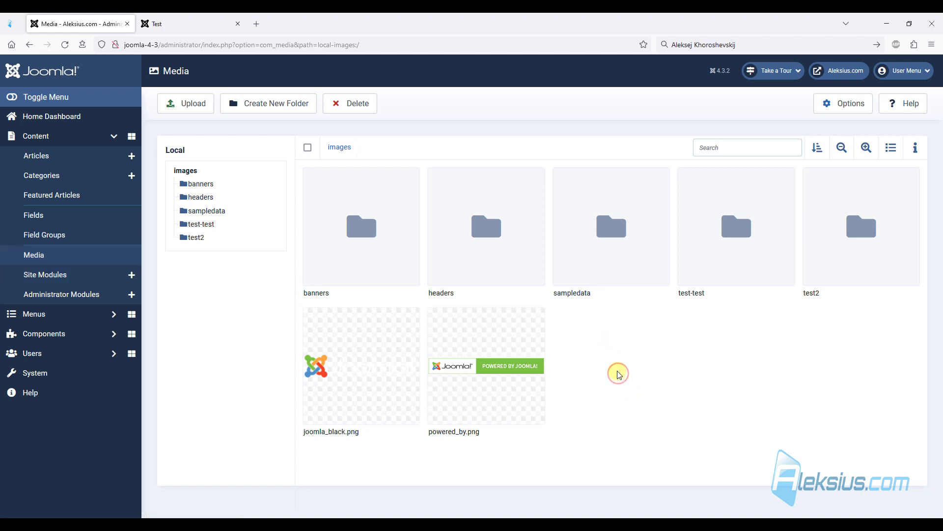
Create a new folder named test17062023 in the images folder
{"action": "left_click", "coordinate": [285, 104]}
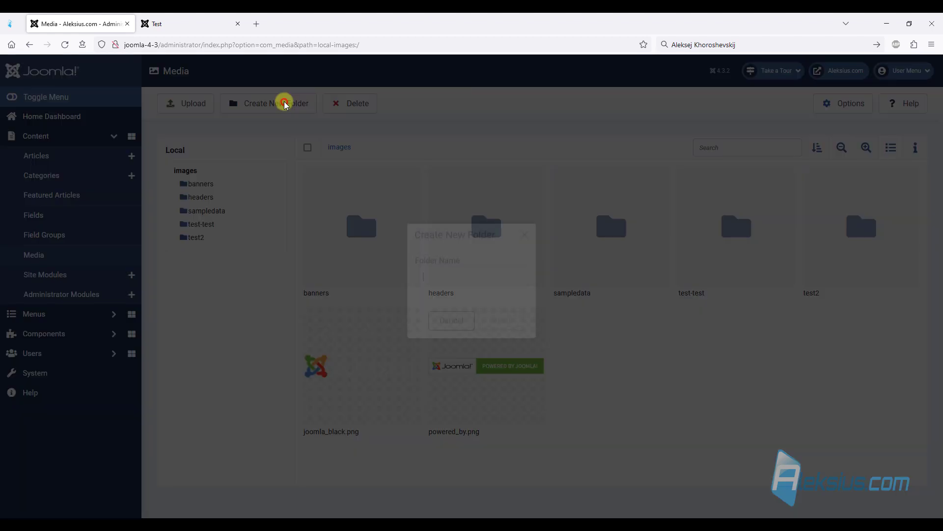
{"action": "type", "text": "test17062023"}
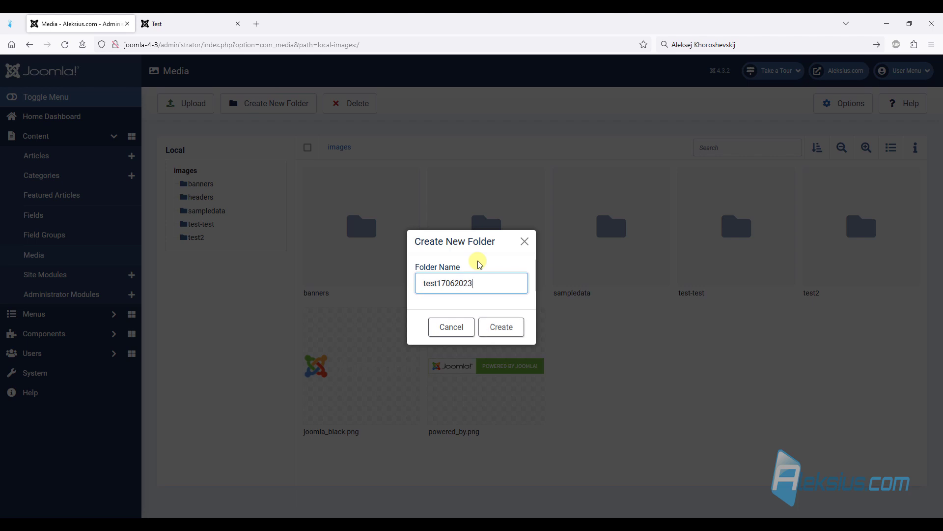
{"action": "left_click", "coordinate": [491, 326]}
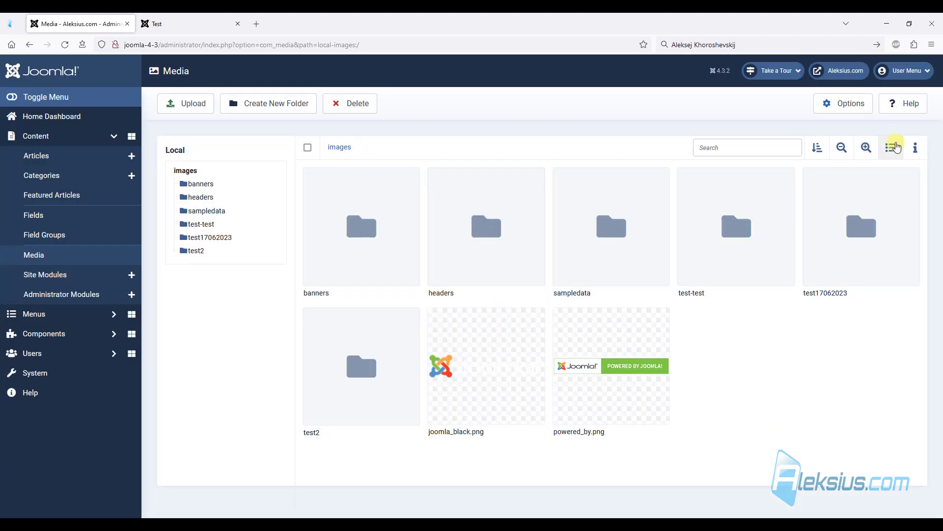
Look at the images folder in list view, return to grid view and try smaller and larger thumbnails, ending with the smaller size
{"action": "left_click", "coordinate": [895, 147]}
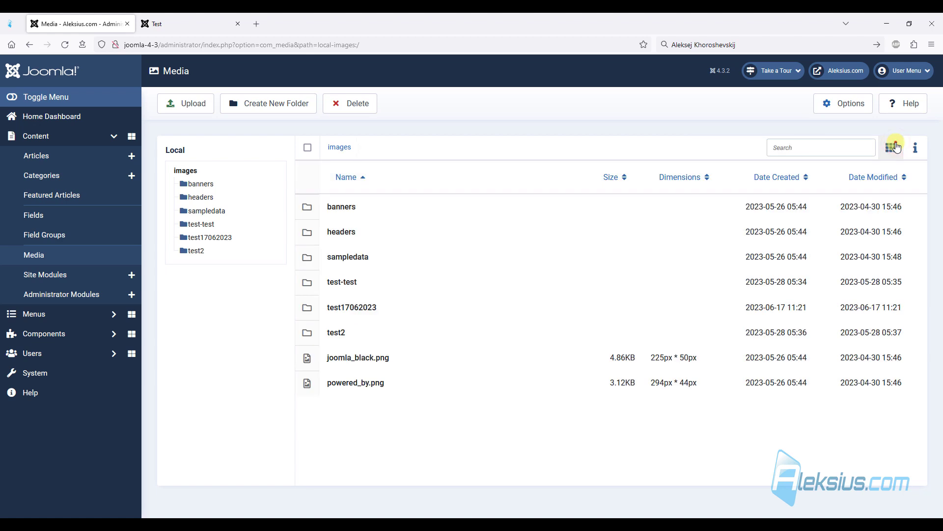
{"action": "left_click", "coordinate": [895, 147]}
{"action": "left_click", "coordinate": [841, 148]}
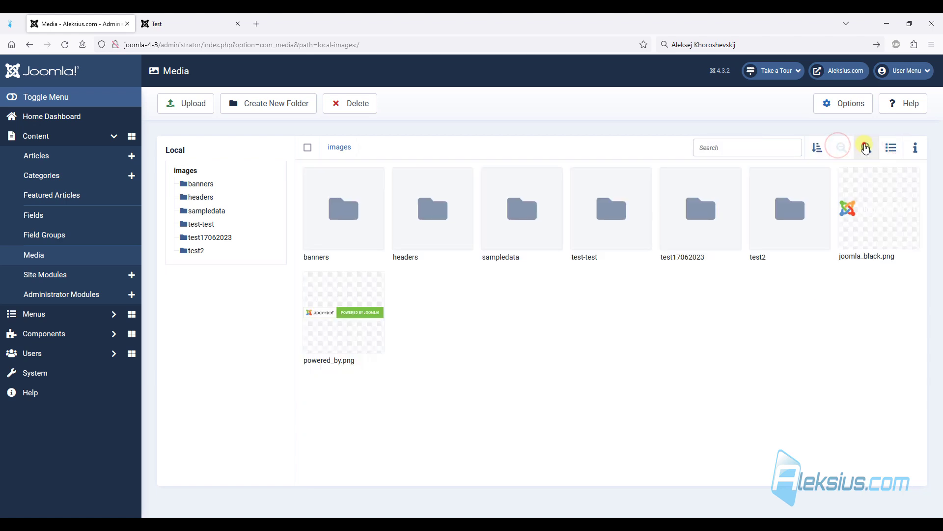
{"action": "left_click", "coordinate": [866, 146]}
{"action": "left_click", "coordinate": [841, 147]}
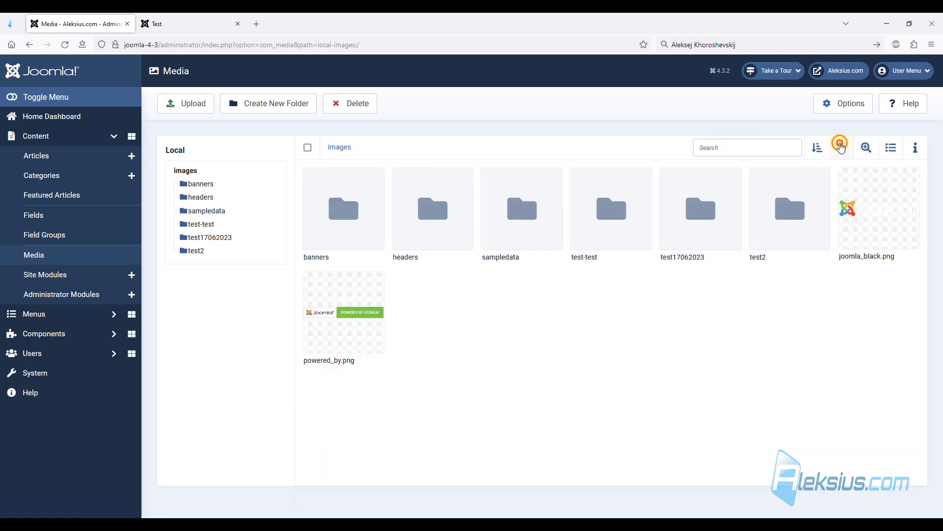
Rename the test2 folder as test2111
{"action": "mouse_move", "coordinate": [816, 191]}
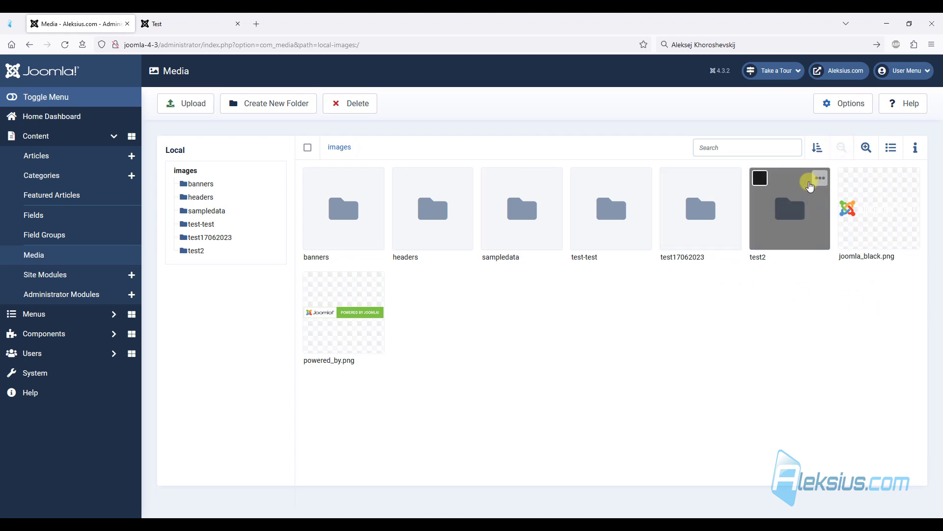
{"action": "left_click", "coordinate": [825, 182]}
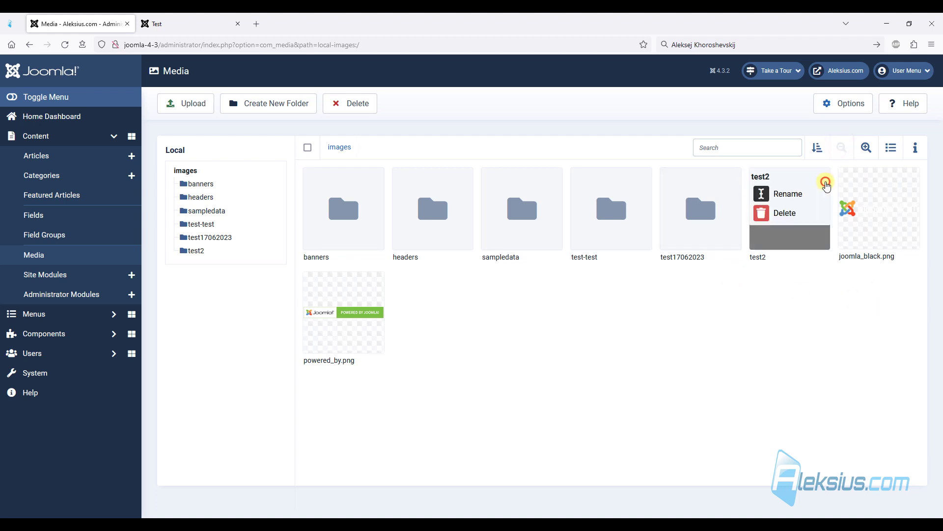
{"action": "left_click", "coordinate": [789, 194]}
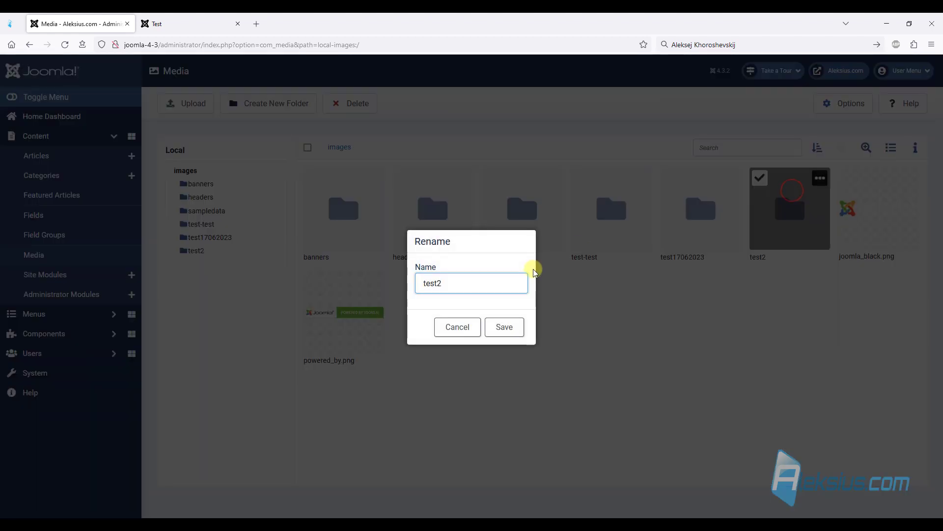
{"action": "type", "text": "111"}
{"action": "left_click", "coordinate": [504, 327]}
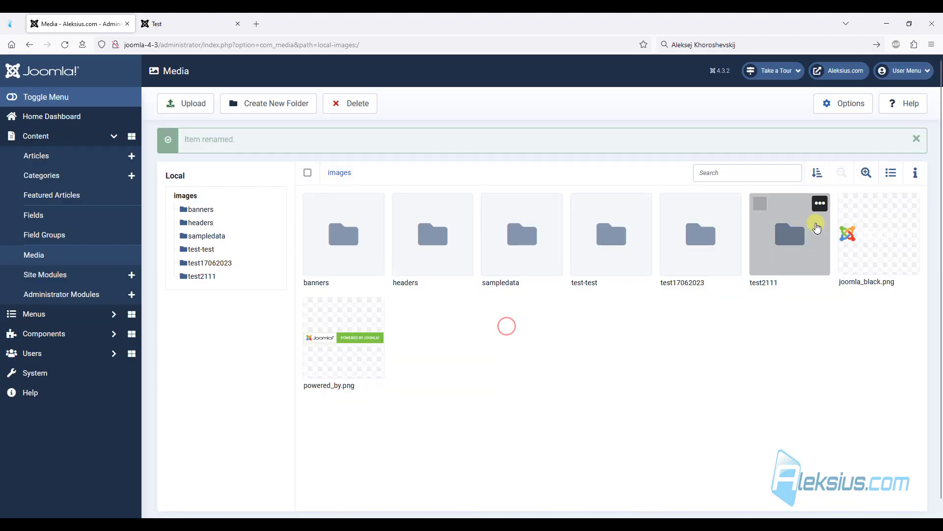
Delete the test2111 folder and confirm the deletion
{"action": "left_click", "coordinate": [819, 203]}
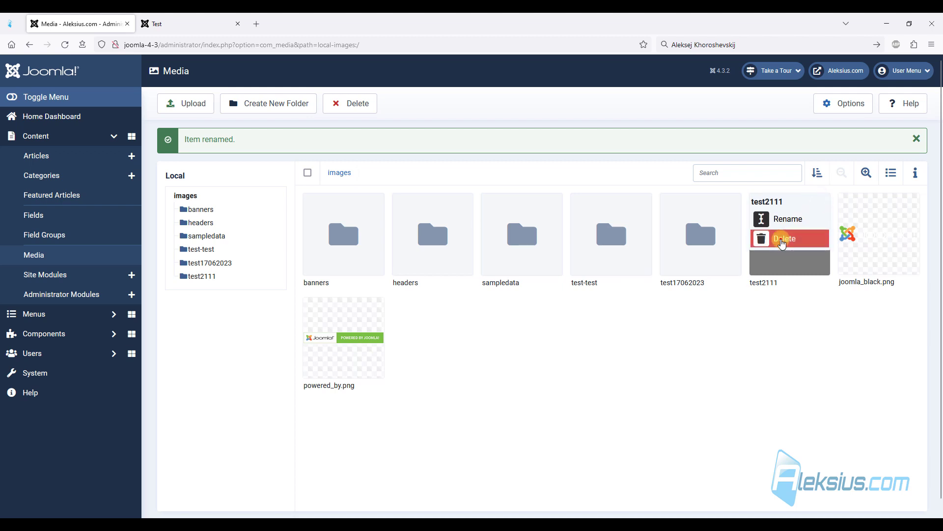
{"action": "left_click", "coordinate": [780, 238]}
{"action": "left_click", "coordinate": [562, 320]}
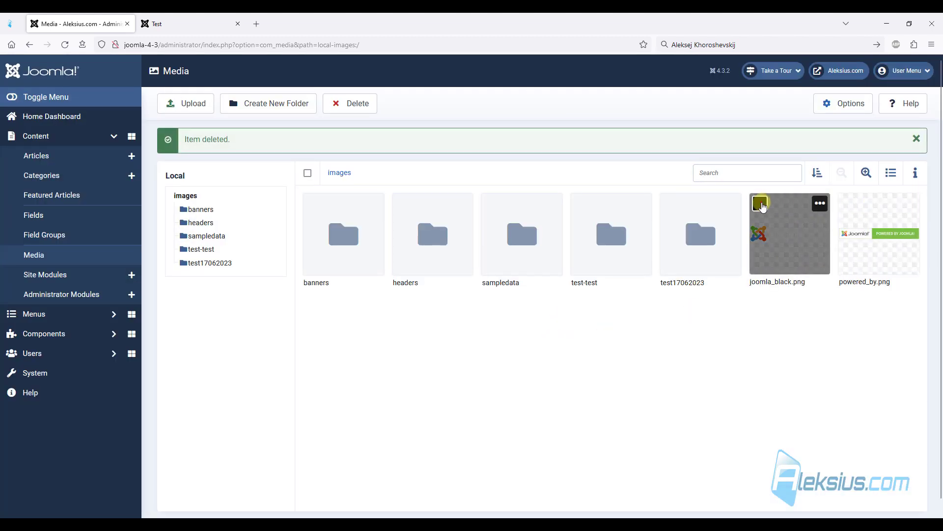
Preview the joomla_black.png image and close the preview
{"action": "left_click", "coordinate": [762, 206]}
{"action": "left_click", "coordinate": [820, 203]}
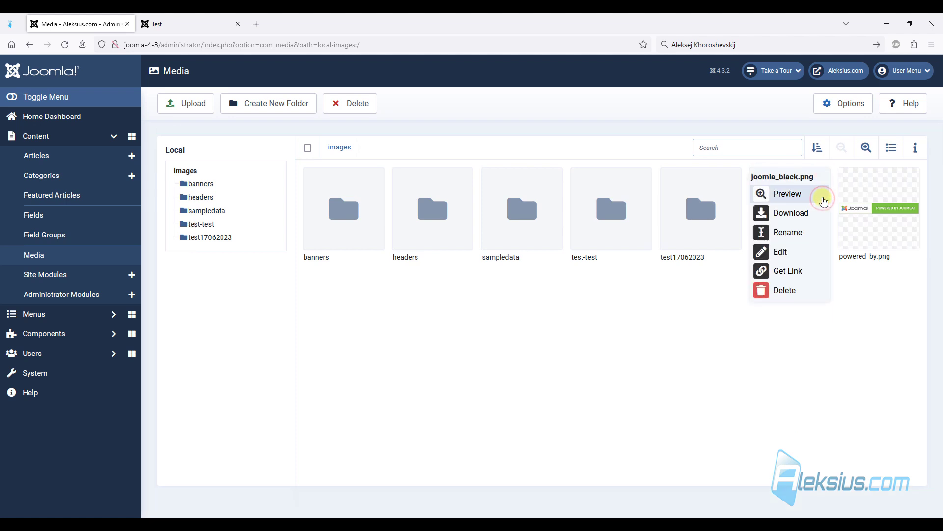
{"action": "left_click", "coordinate": [789, 194]}
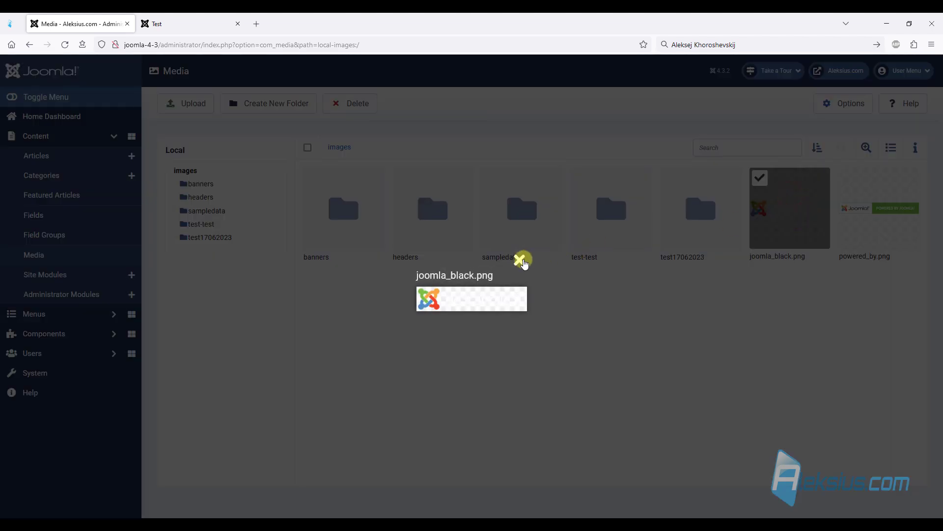
{"action": "left_click", "coordinate": [522, 258]}
Open joomla_black.png for editing, look through its crop, resize and rotate options, and close it without saving
{"action": "left_click", "coordinate": [822, 176]}
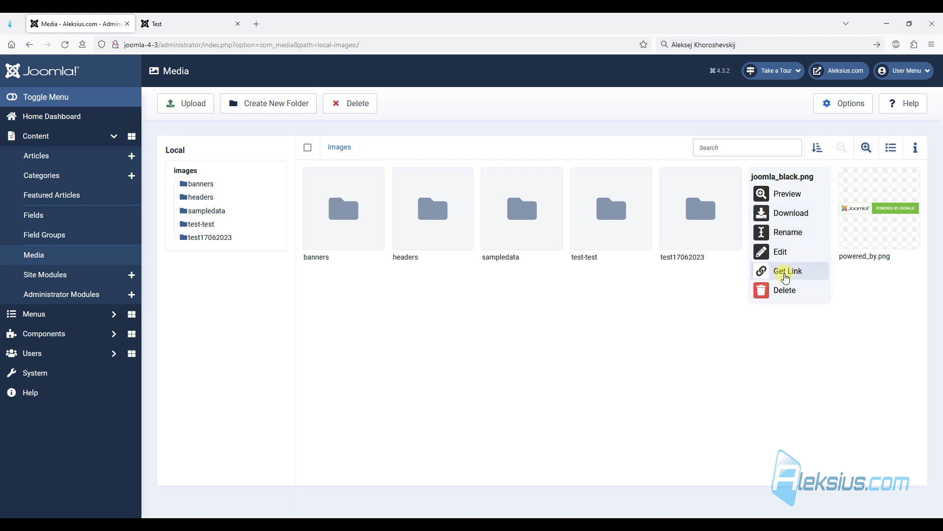
{"action": "left_click", "coordinate": [781, 252]}
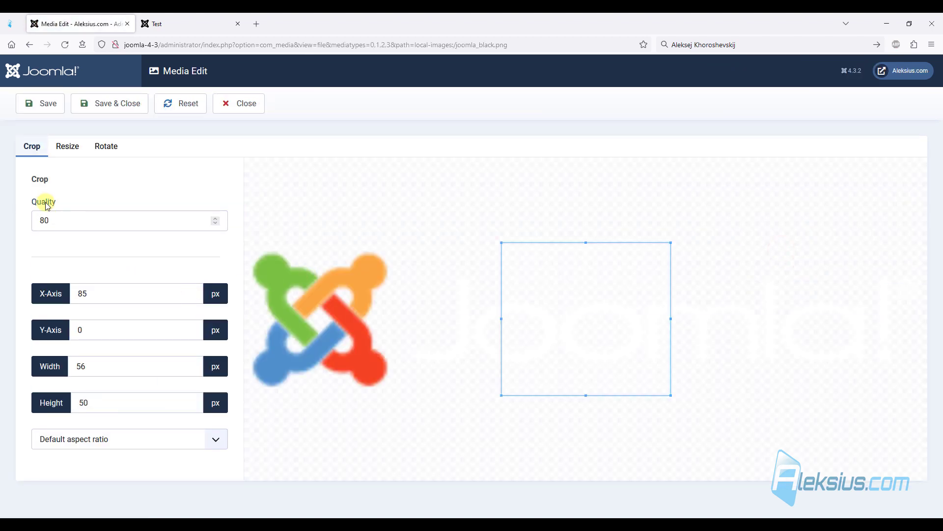
{"action": "left_click", "coordinate": [68, 148]}
{"action": "left_click", "coordinate": [110, 147]}
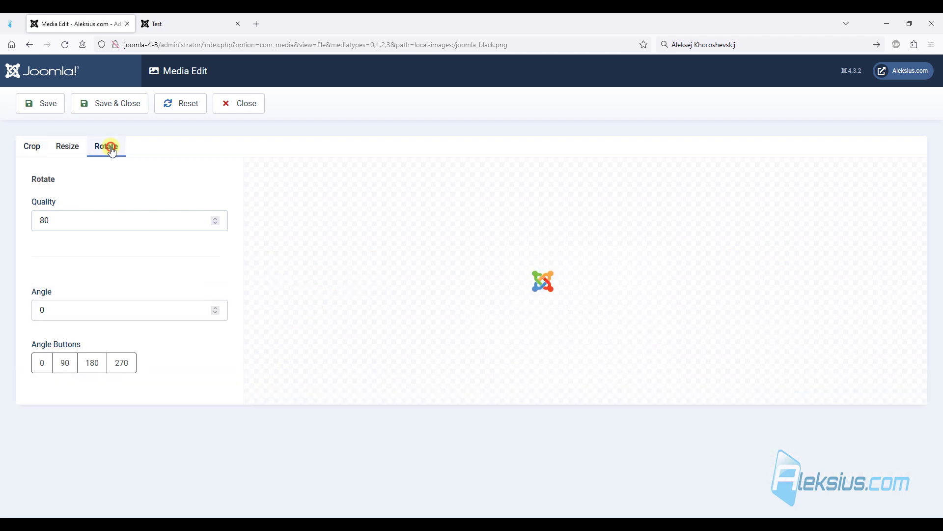
{"action": "left_click", "coordinate": [238, 104]}
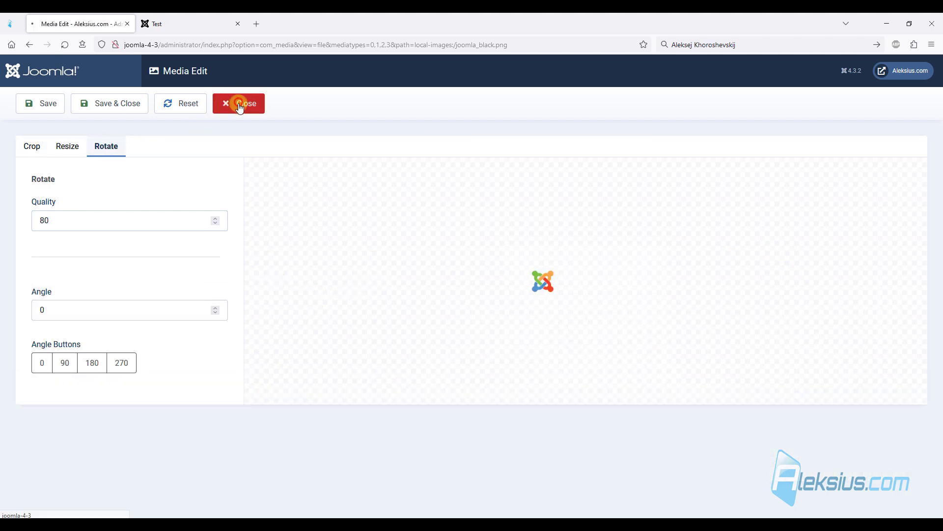
Open the test17062023 folder and add izobrazhenie-01, izobrazhenie-03 and izobrazhenie-08 to it straight from the 1920x1080 folder in File Explorer
{"action": "left_click", "coordinate": [705, 217]}
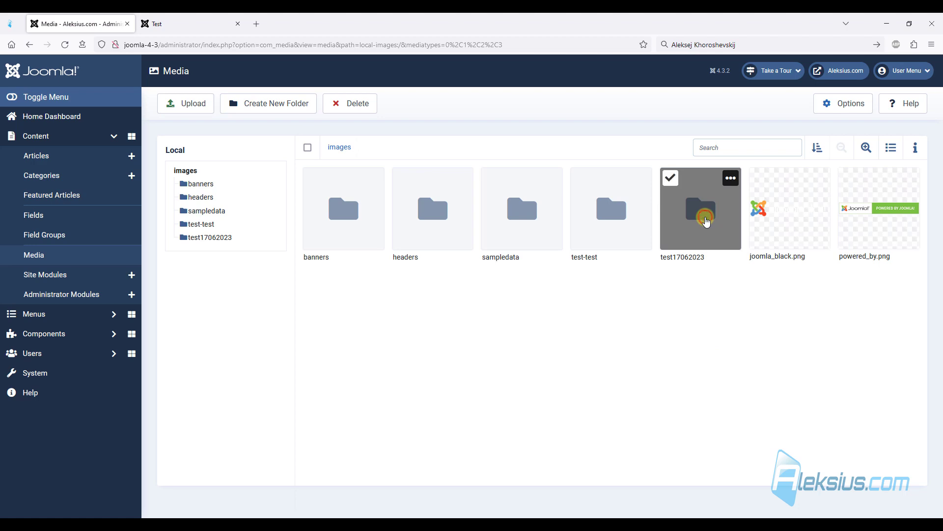
{"action": "left_click", "coordinate": [705, 217]}
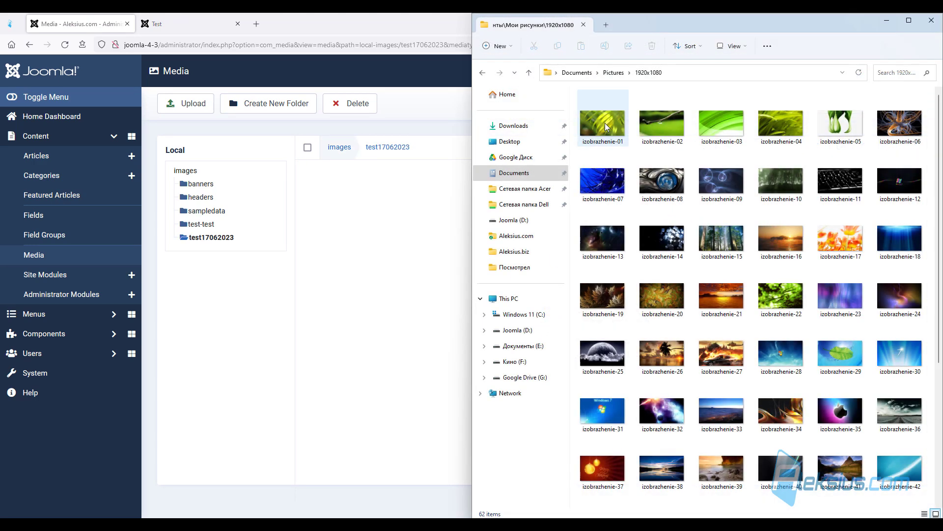
{"action": "left_click", "coordinate": [605, 123]}
{"action": "left_click", "coordinate": [659, 169], "text": "ctrl"}
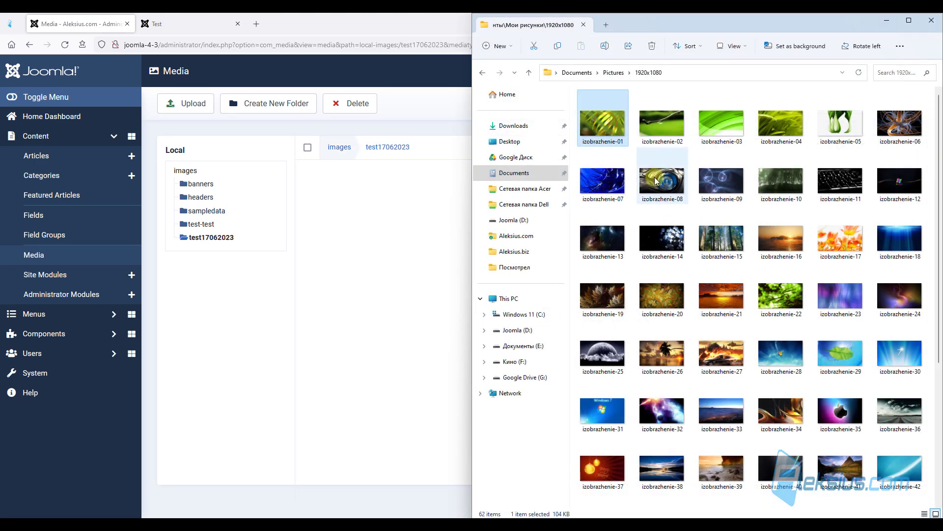
{"action": "left_click", "coordinate": [714, 130], "text": "ctrl"}
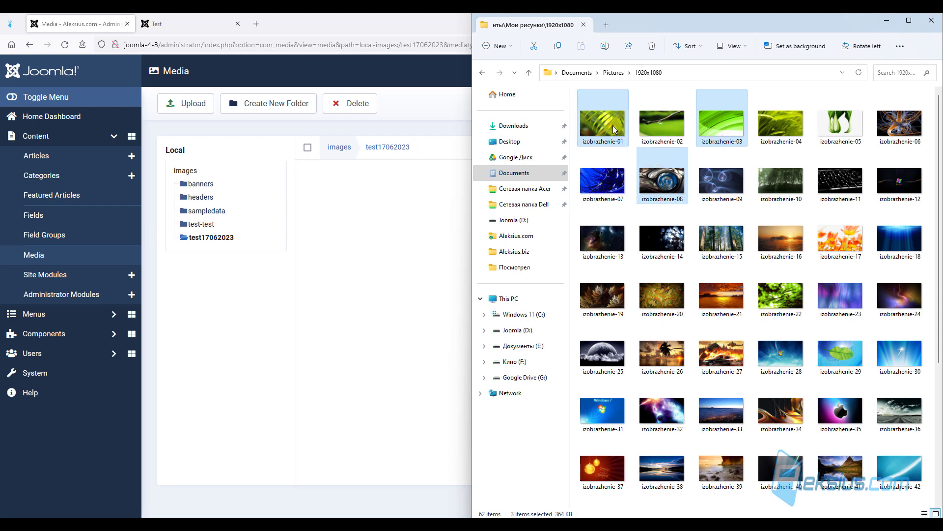
{"action": "left_click_drag", "start_coordinate": [612, 126], "coordinate": [381, 231]}
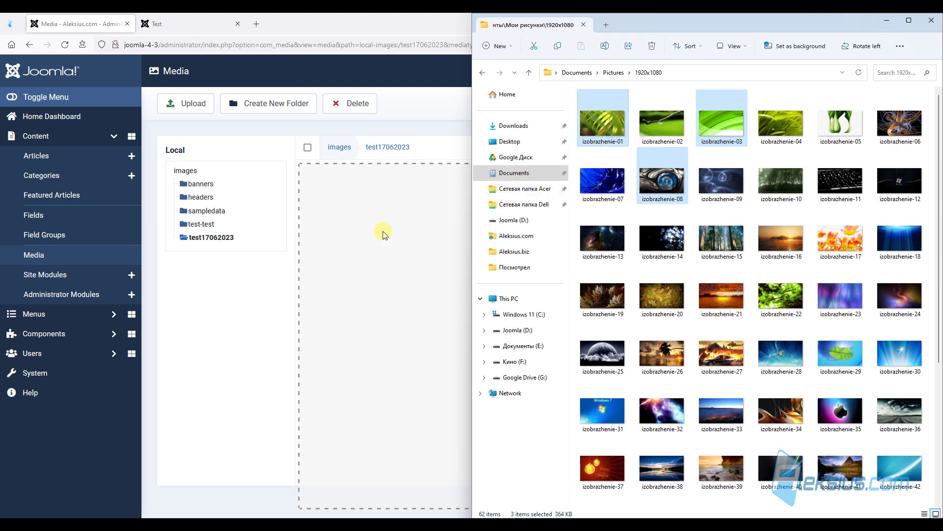
{"action": "left_click", "coordinate": [97, 16]}
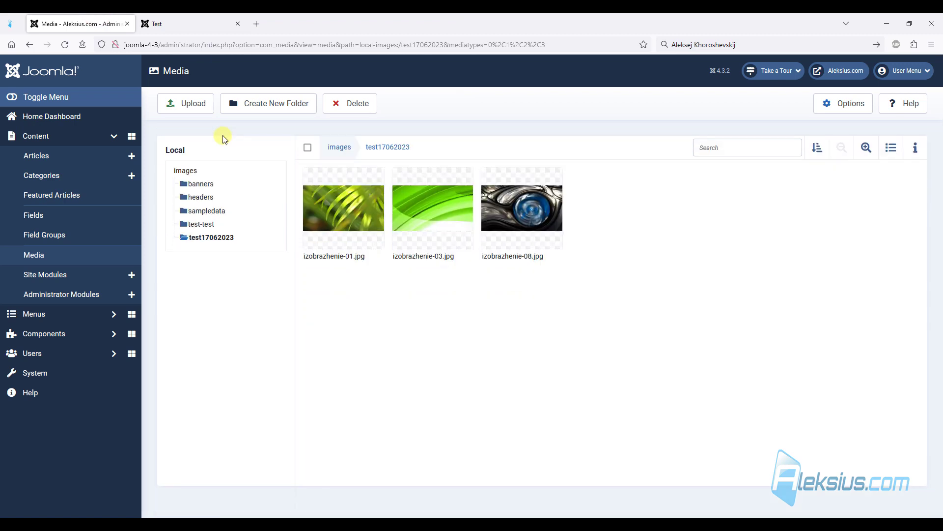
Upload izobrazhenie-34, izobrazhenie-45 and izobrazhenie-47 to the test17062023 folder through the file upload dialog
{"action": "left_click", "coordinate": [187, 103]}
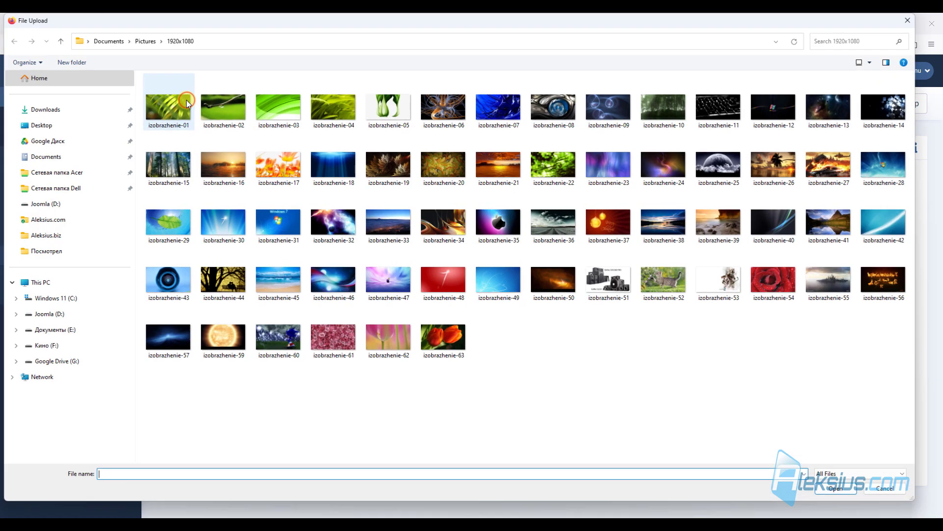
{"action": "left_click", "coordinate": [289, 285]}
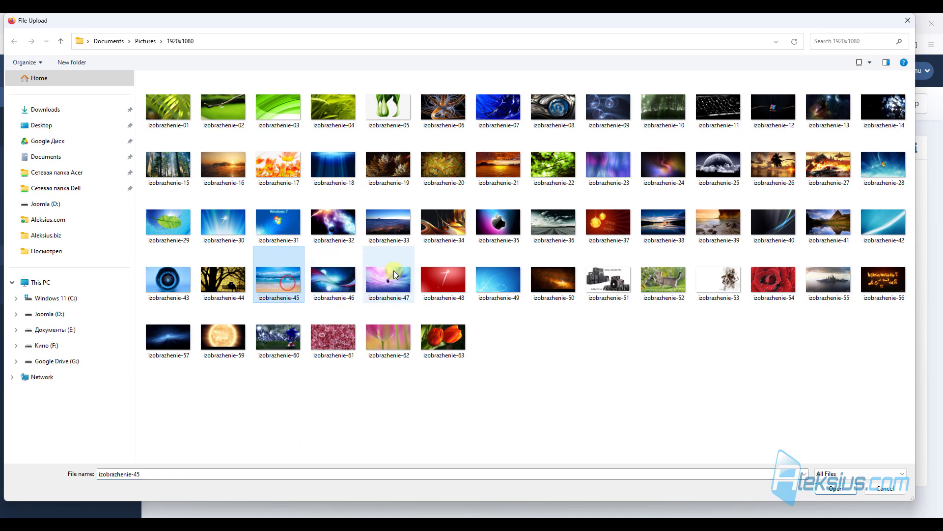
{"action": "left_click", "coordinate": [388, 278], "text": "ctrl"}
{"action": "left_click", "coordinate": [444, 212], "text": "ctrl"}
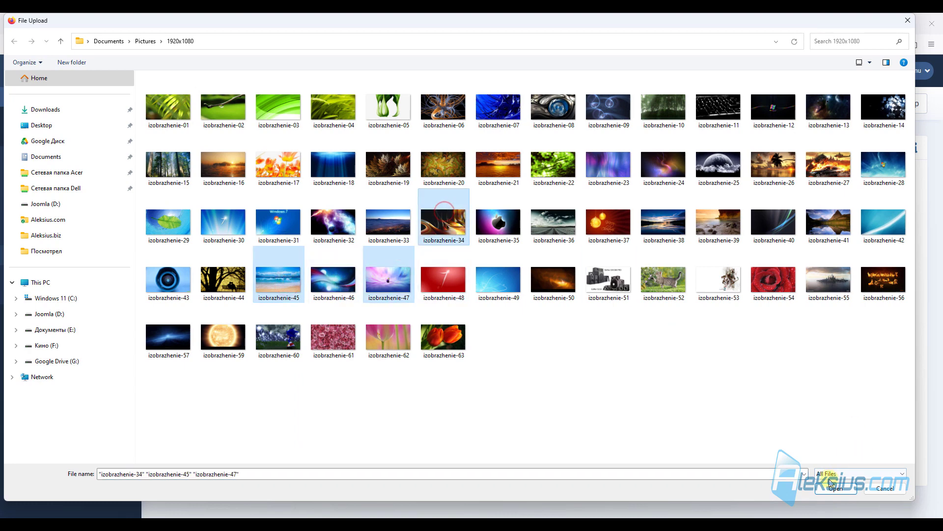
{"action": "left_click", "coordinate": [836, 488]}
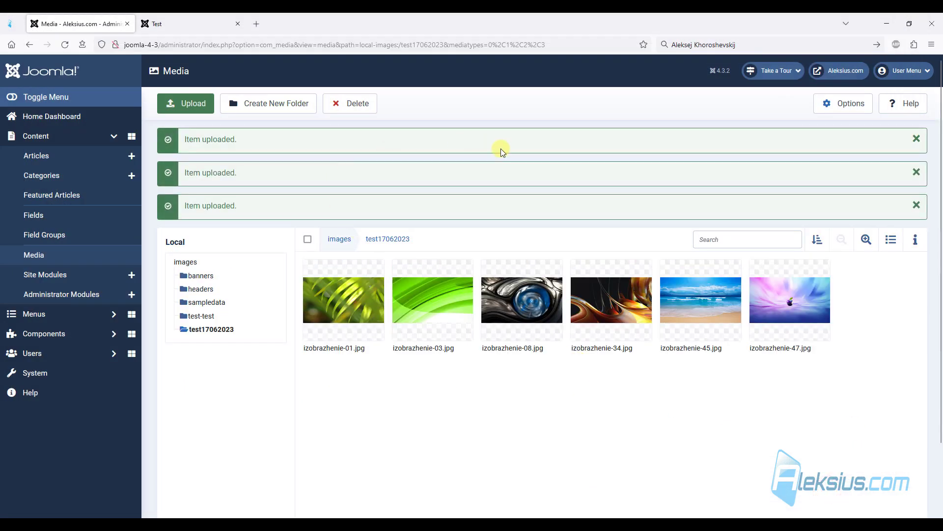
Open the Test article for editing and place the cursor in its empty article text
{"action": "left_click", "coordinate": [53, 155]}
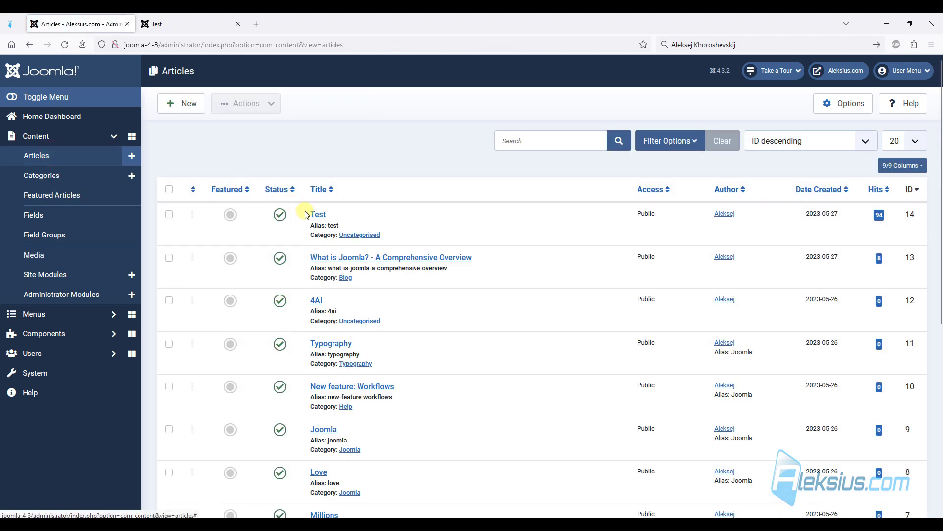
{"action": "left_click", "coordinate": [312, 217]}
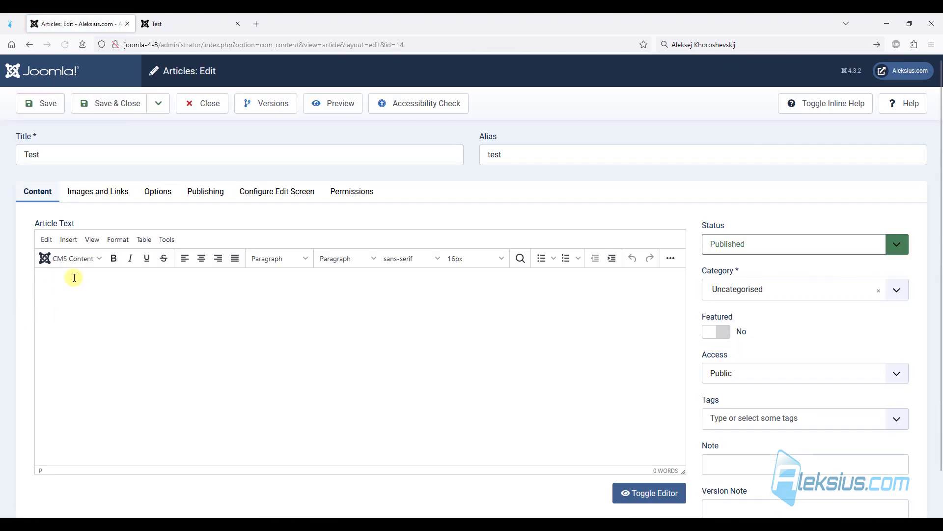
{"action": "left_click", "coordinate": [74, 276]}
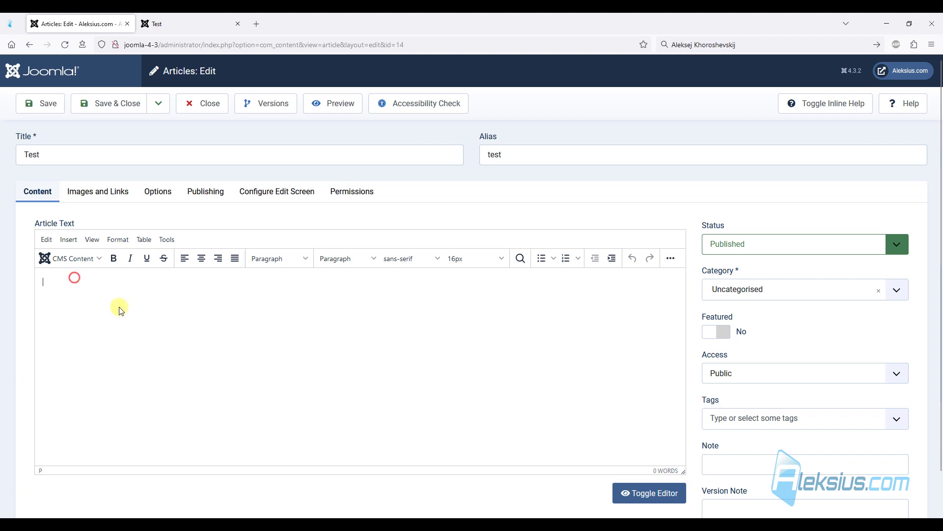
Insert izobrazhenie-01.jpg from the test17062023 media folder into the article, with Test as its image description
{"action": "left_click", "coordinate": [91, 260]}
{"action": "left_click", "coordinate": [146, 320]}
{"action": "left_click", "coordinate": [82, 259]}
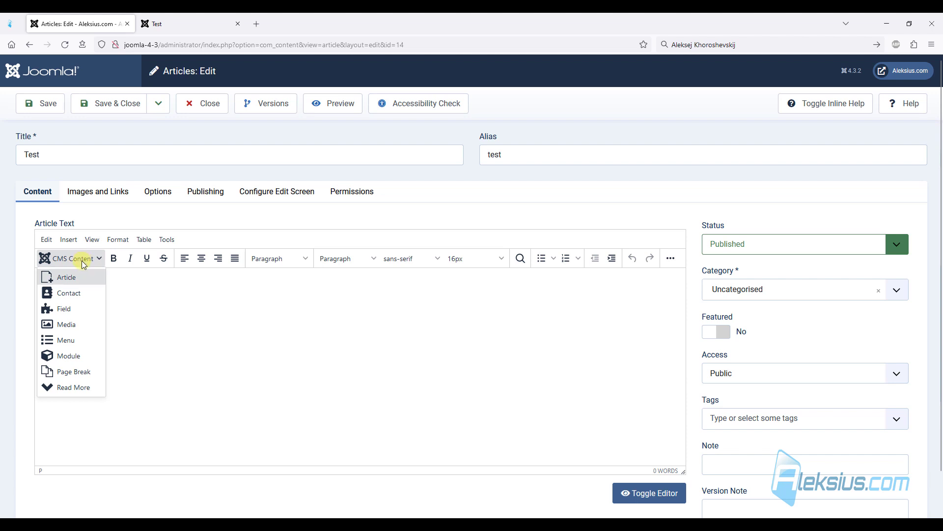
{"action": "left_click", "coordinate": [66, 325]}
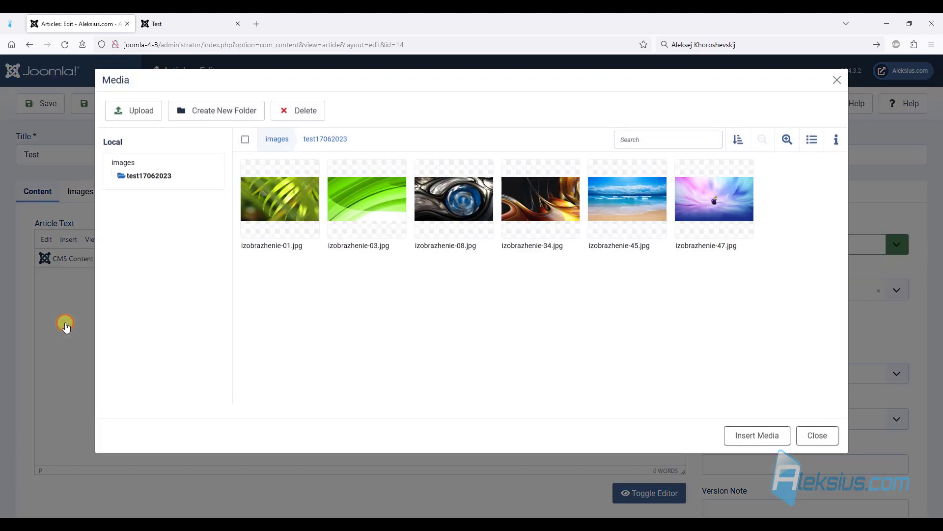
{"action": "double_click", "coordinate": [124, 163]}
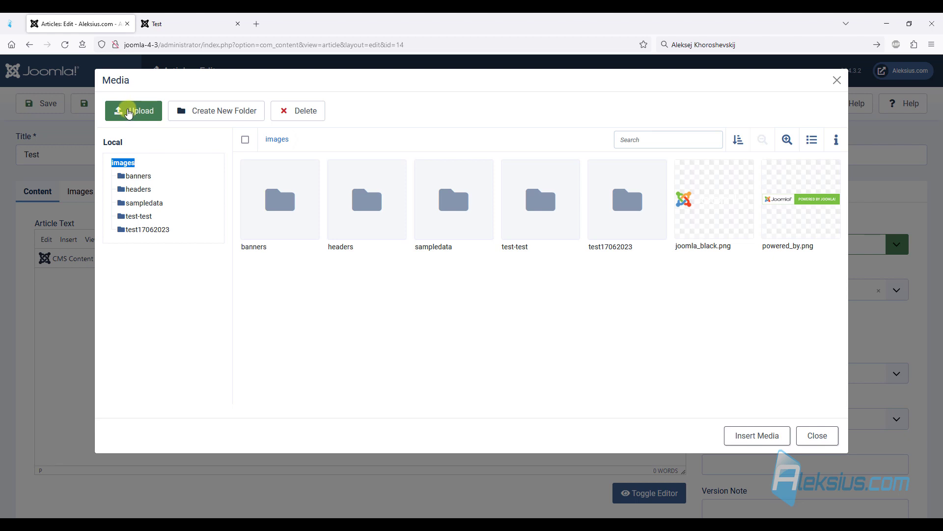
{"action": "double_click", "coordinate": [623, 212]}
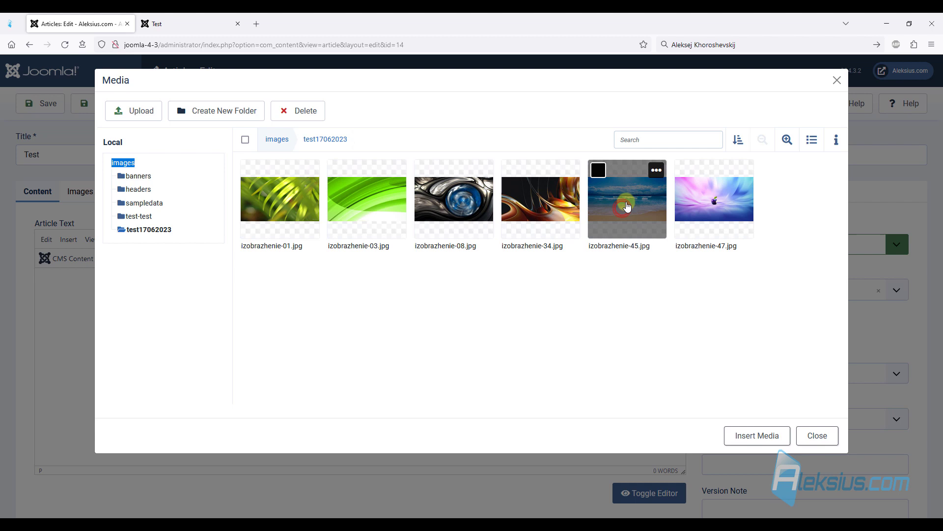
{"action": "left_click", "coordinate": [276, 212]}
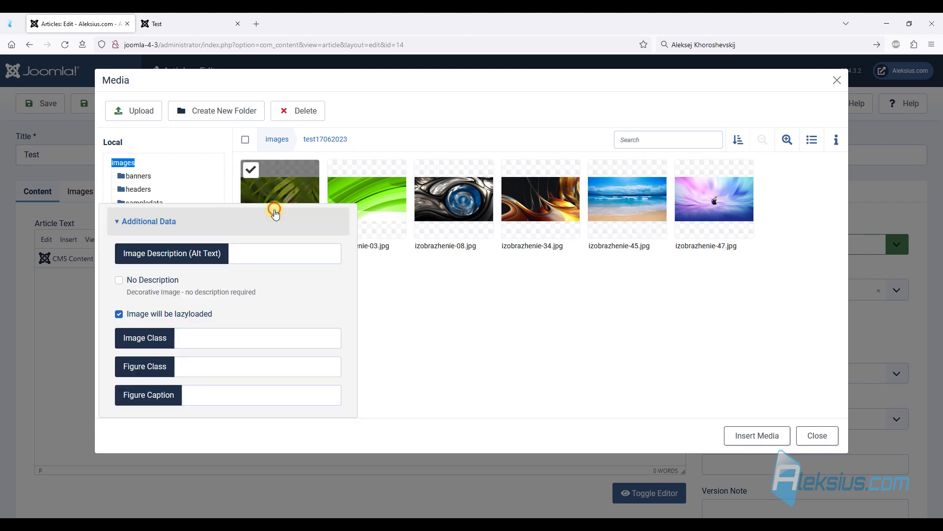
{"action": "left_click", "coordinate": [268, 258]}
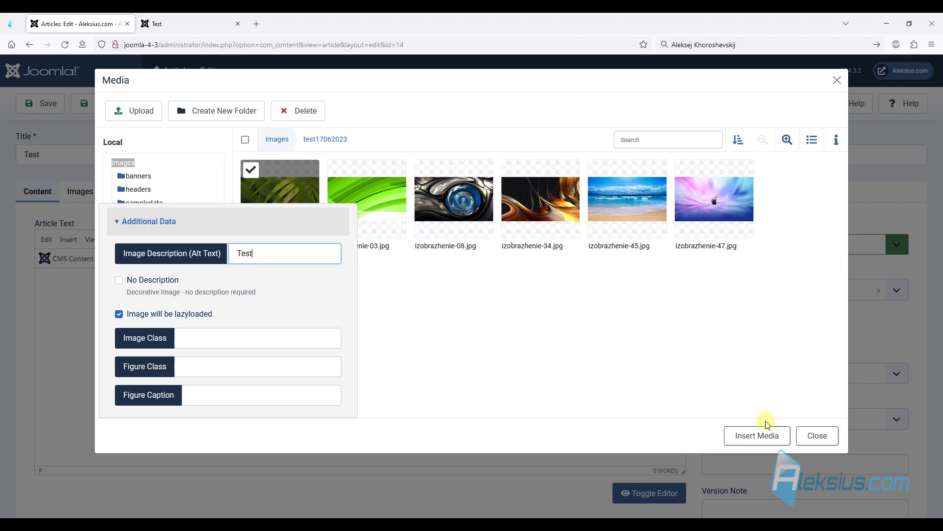
{"action": "left_click", "coordinate": [757, 435]}
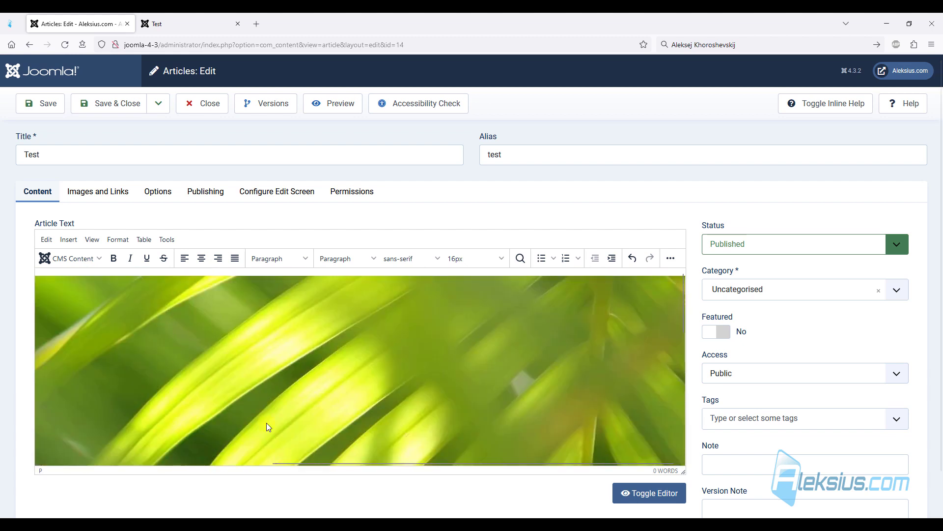
Resize the inserted leaf image to a width of 600 with its proportions locked
{"action": "left_click", "coordinate": [645, 488]}
{"action": "left_click_drag", "start_coordinate": [647, 463], "coordinate": [341, 462]}
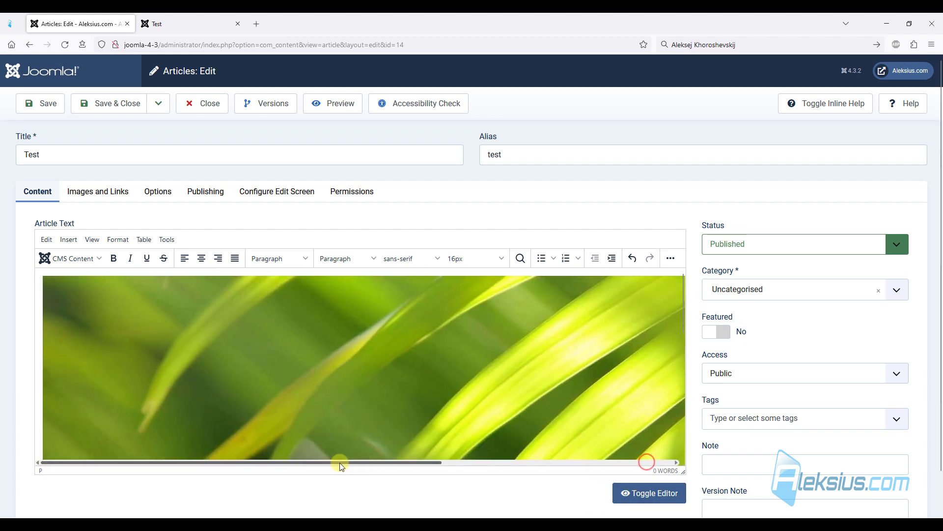
{"action": "left_click", "coordinate": [208, 342]}
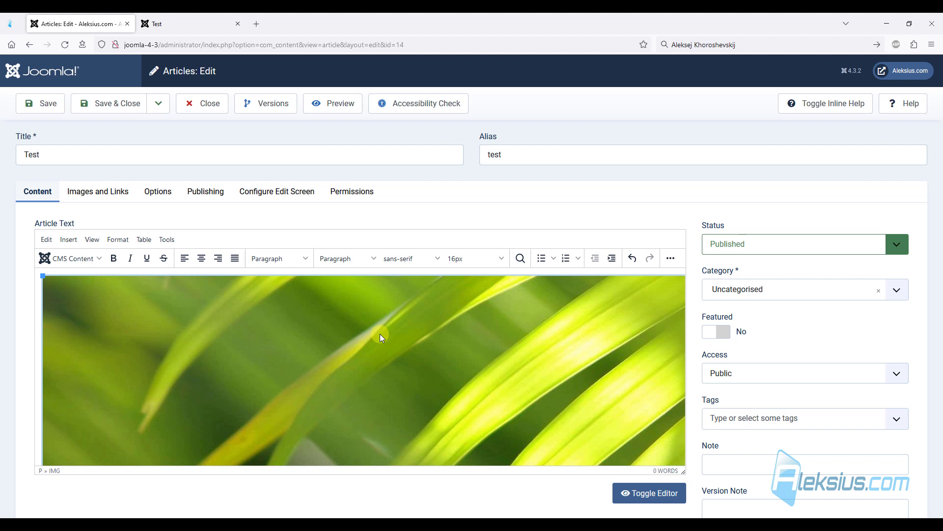
{"action": "right_click", "coordinate": [90, 294]}
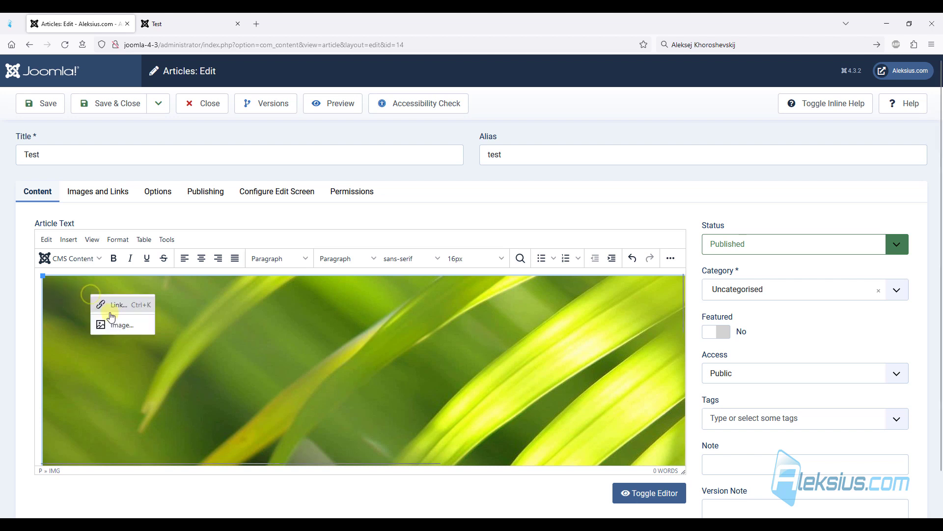
{"action": "left_click", "coordinate": [670, 258]}
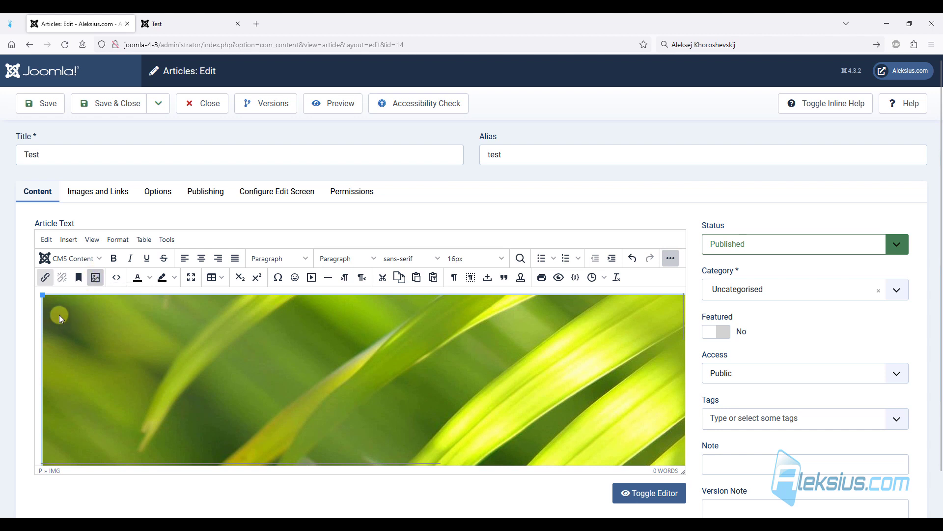
{"action": "left_click", "coordinate": [82, 339]}
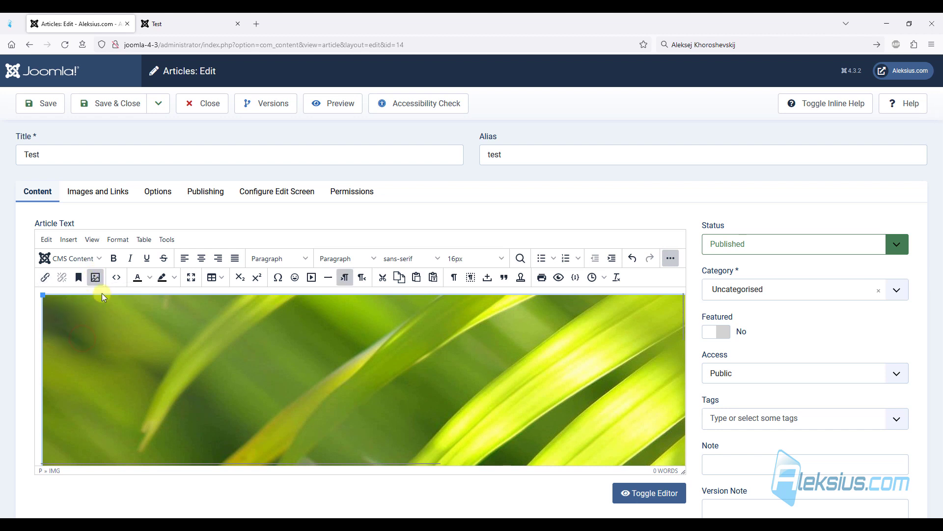
{"action": "left_click", "coordinate": [96, 279]}
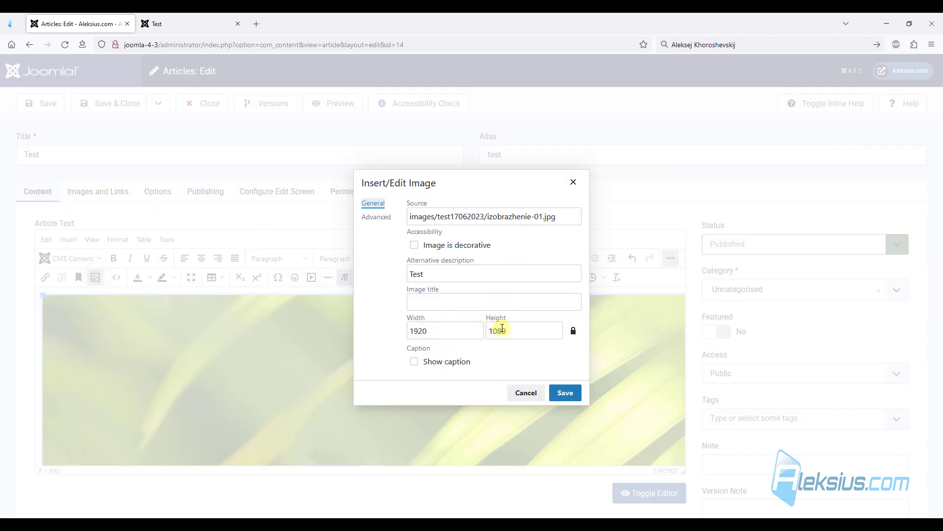
{"action": "double_click", "coordinate": [446, 328]}
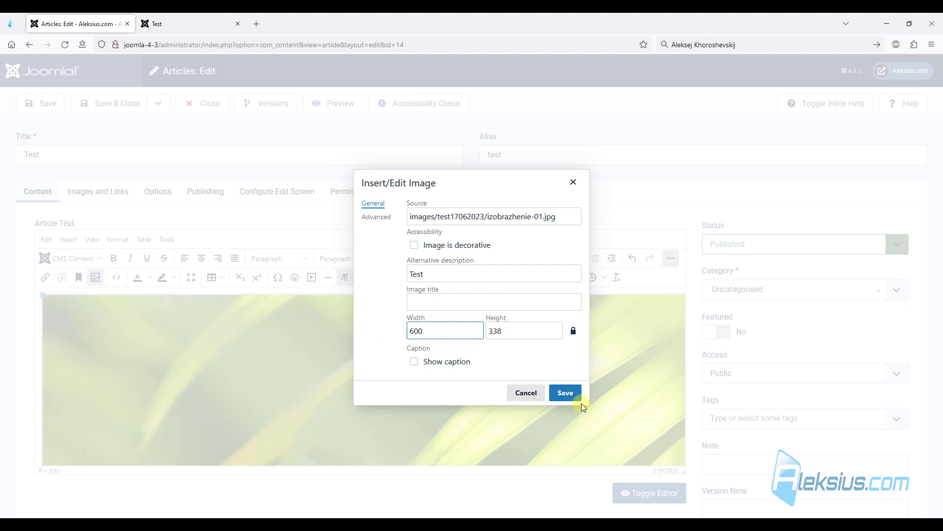
{"action": "left_click", "coordinate": [566, 393]}
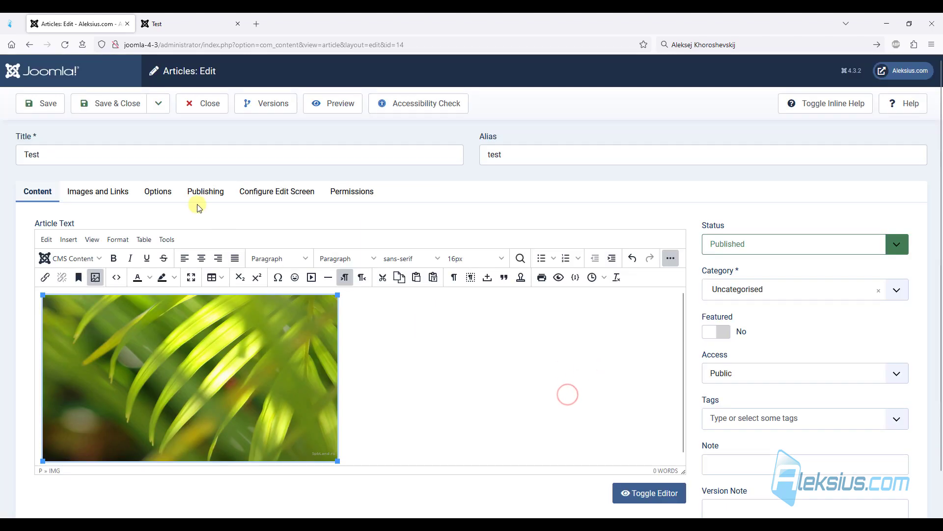
Save the article and check the resized image on the site's Test page
{"action": "left_click", "coordinate": [53, 104]}
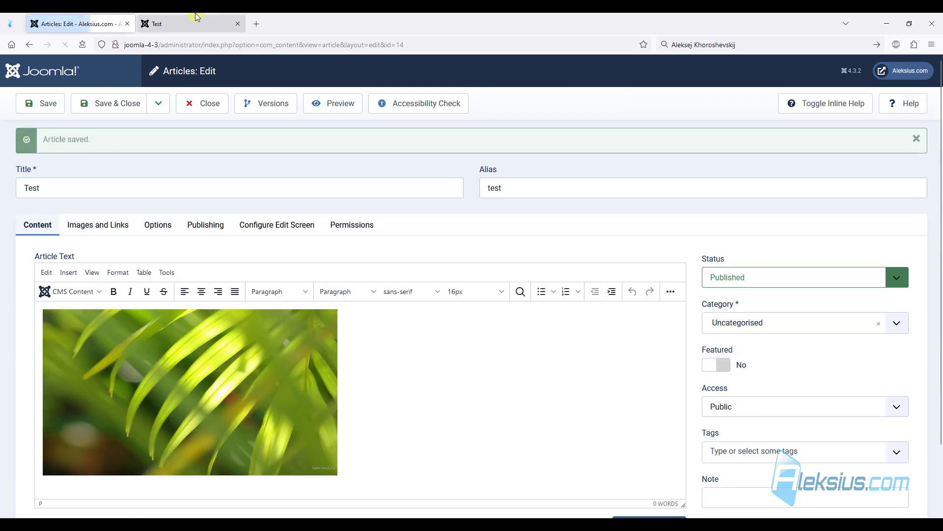
{"action": "left_click", "coordinate": [196, 14]}
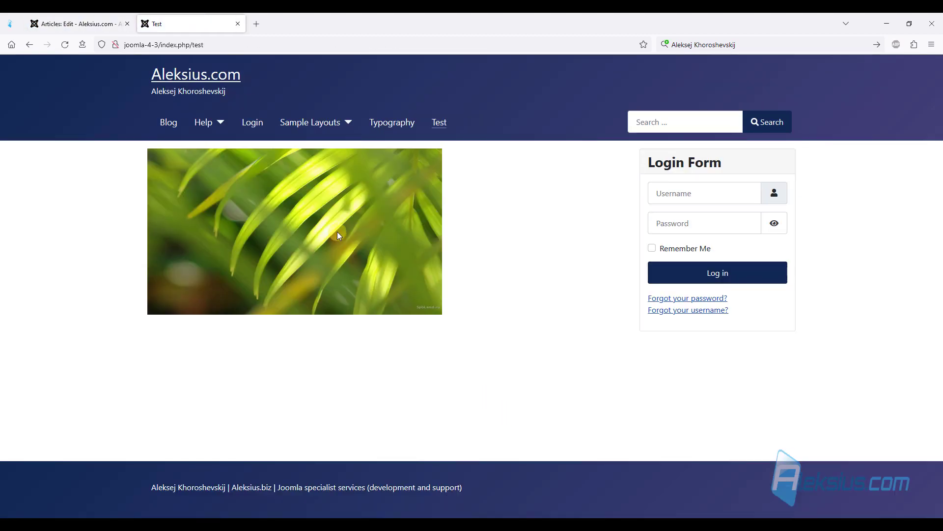
{"action": "key", "text": "ctrl+shift+Tab"}
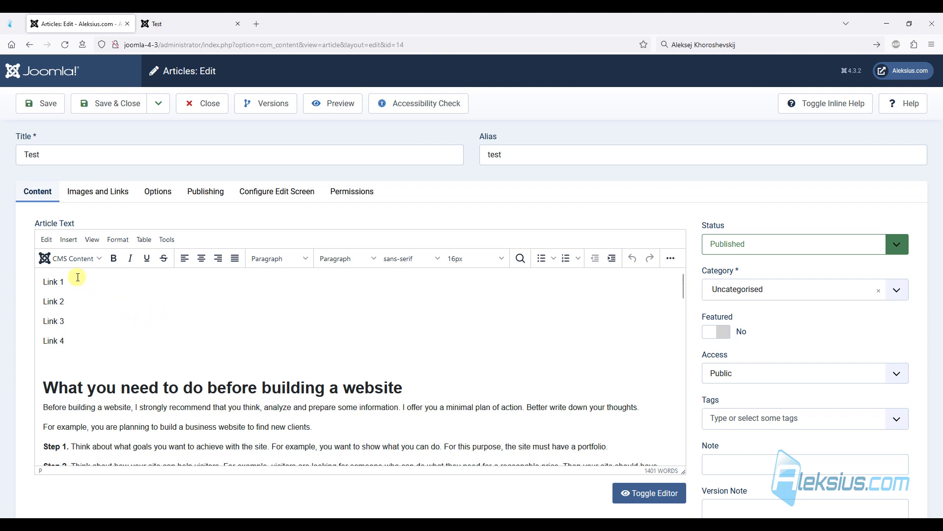
{"action": "left_click_drag", "start_coordinate": [64, 280], "coordinate": [42, 282]}
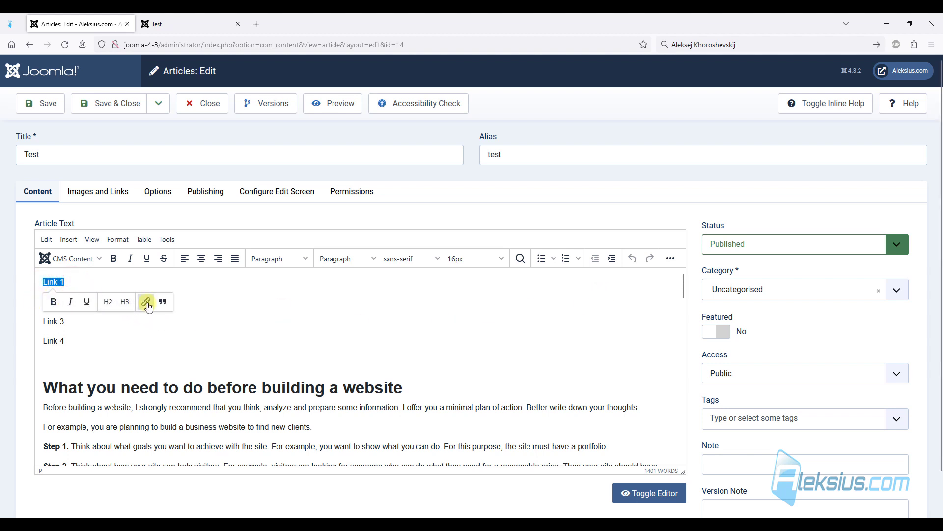
{"action": "left_click", "coordinate": [670, 258]}
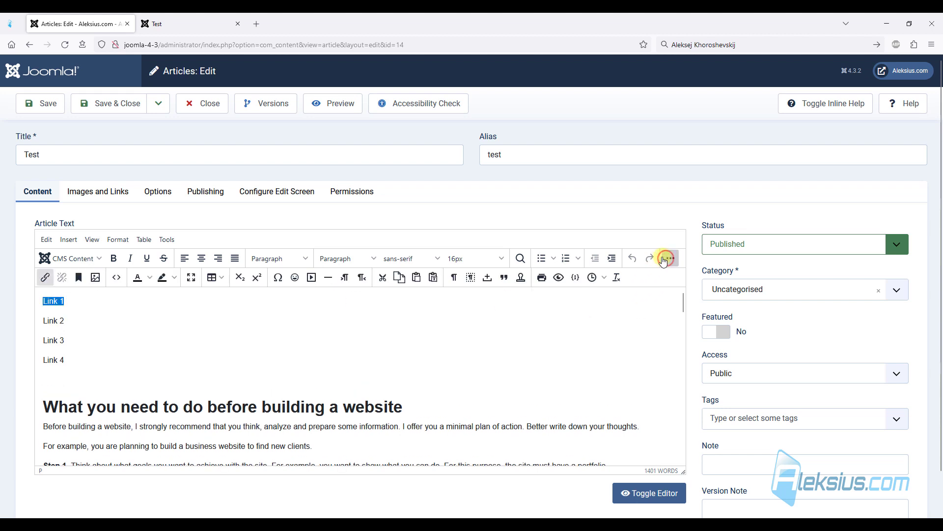
{"action": "left_click", "coordinate": [45, 278]}
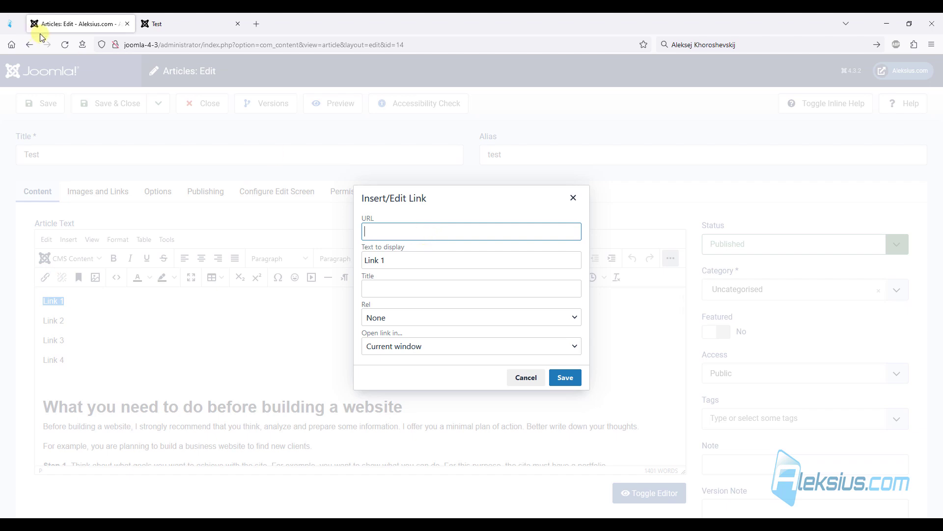
{"action": "left_click", "coordinate": [10, 25]}
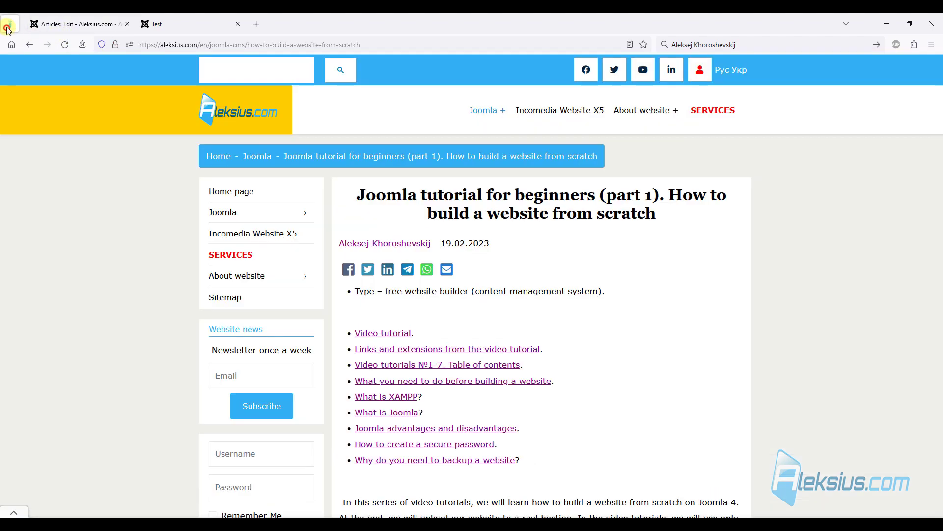
{"action": "left_click", "coordinate": [398, 41]}
{"action": "key", "text": "ctrl+c"}
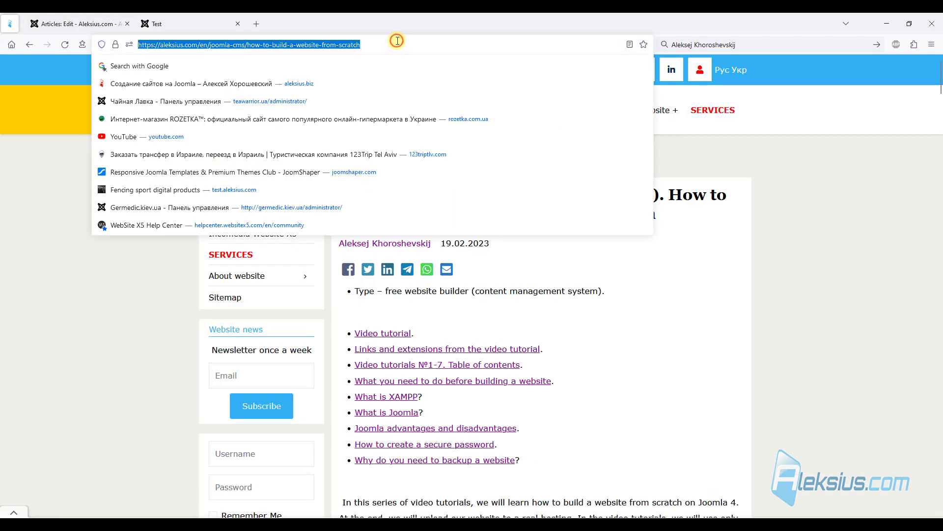
{"action": "left_click", "coordinate": [69, 28]}
{"action": "key", "text": "ctrl+v"}
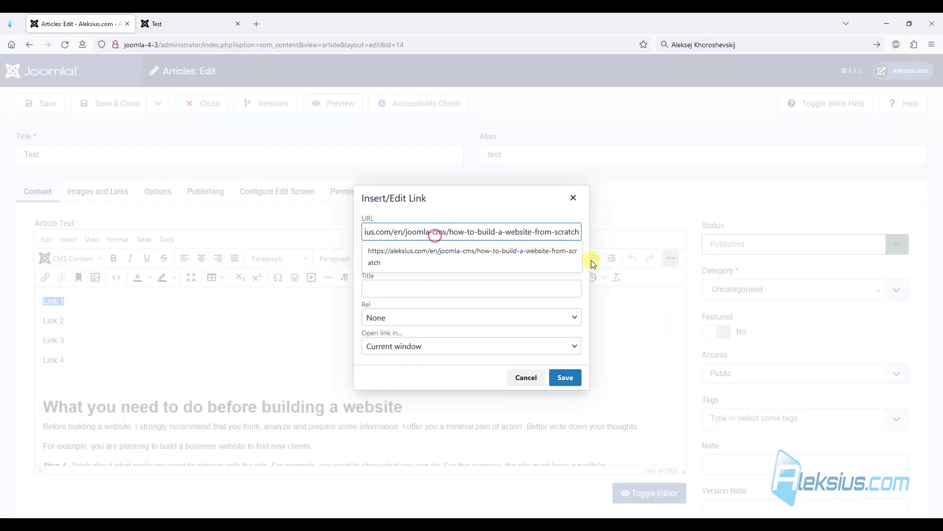
{"action": "left_click", "coordinate": [485, 193]}
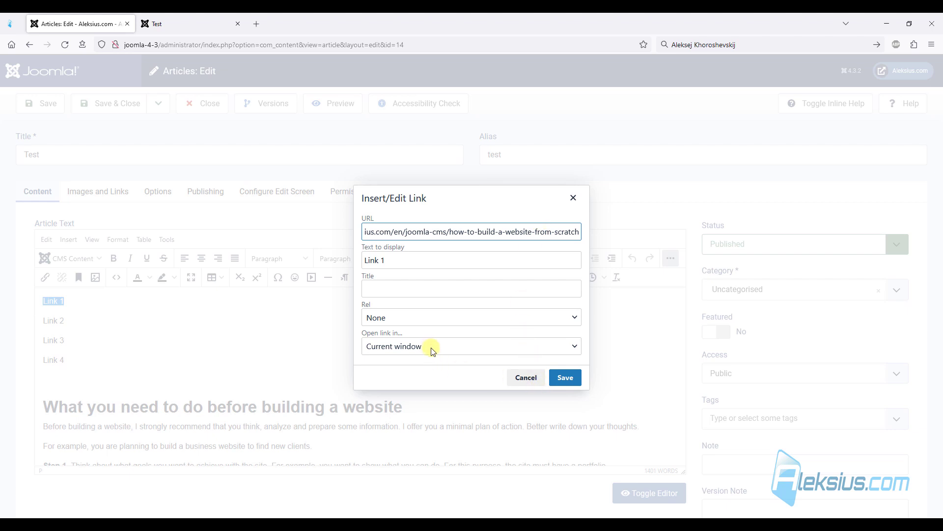
{"action": "left_click", "coordinate": [565, 377]}
Save the article, reload the site's Test page, follow Link 1 and return to the Test page
{"action": "left_click", "coordinate": [54, 106]}
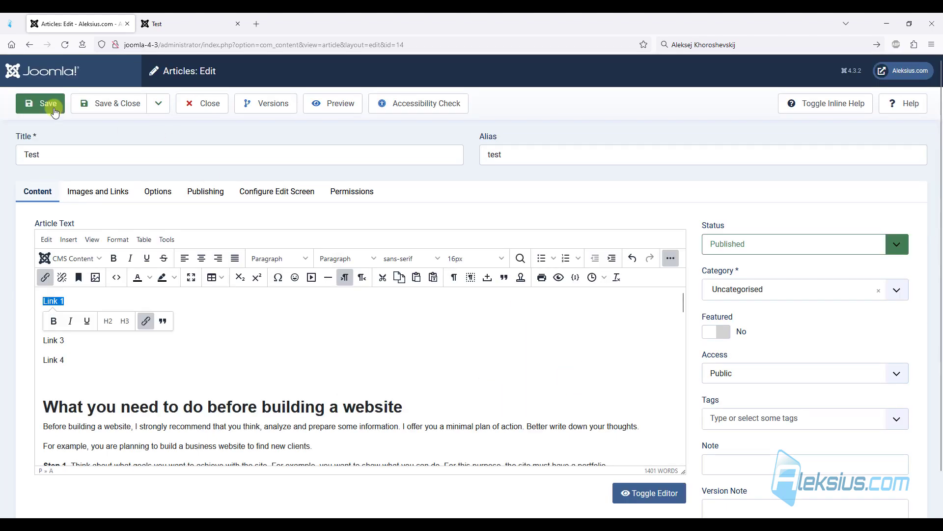
{"action": "left_click", "coordinate": [182, 26]}
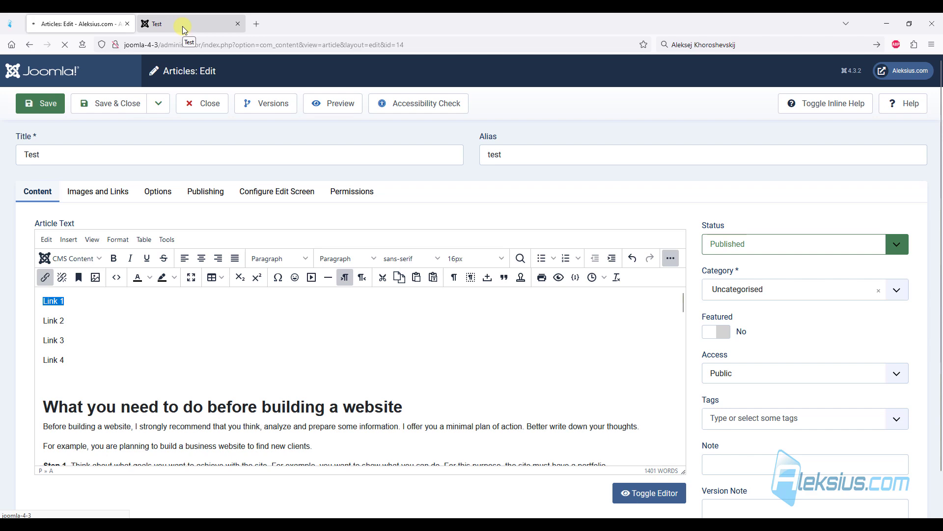
{"action": "key", "text": "F5"}
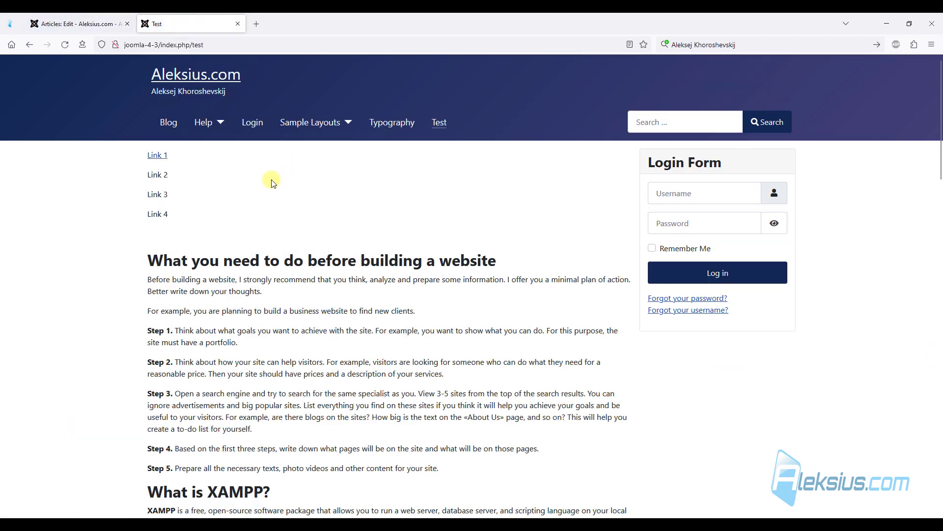
{"action": "left_click", "coordinate": [155, 155]}
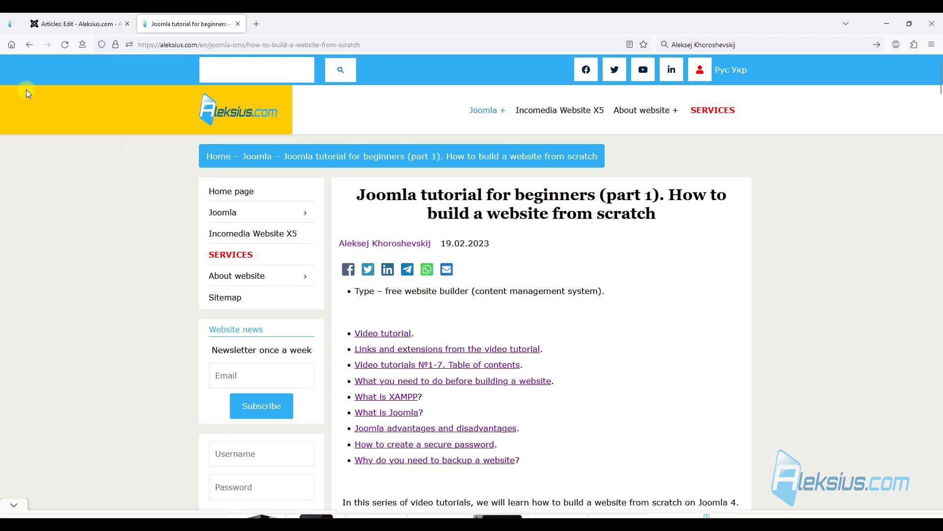
{"action": "left_click", "coordinate": [27, 44]}
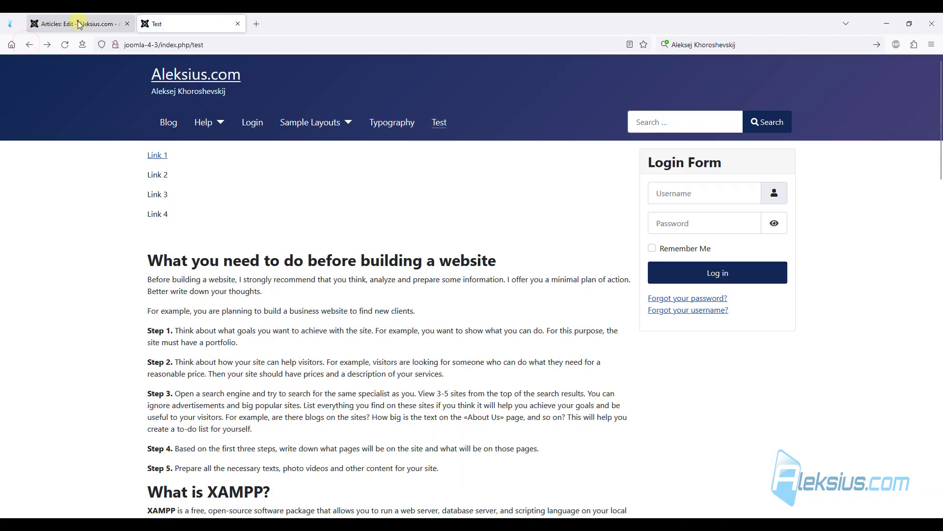
Edit the link on "Link 1" in the article, giving it the title Tesr and making it open in a new window
{"action": "left_click", "coordinate": [78, 23]}
{"action": "right_click", "coordinate": [57, 316]}
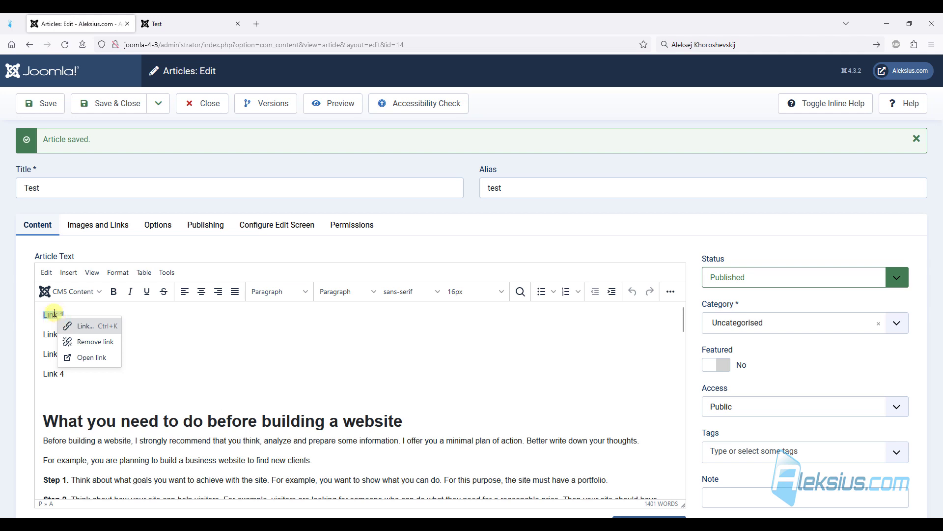
{"action": "left_click", "coordinate": [91, 326]}
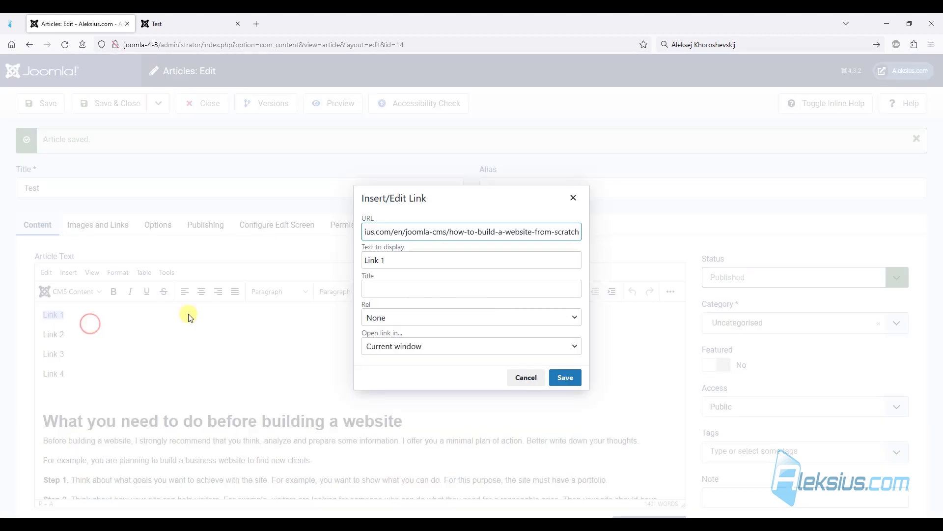
{"action": "left_click", "coordinate": [434, 292]}
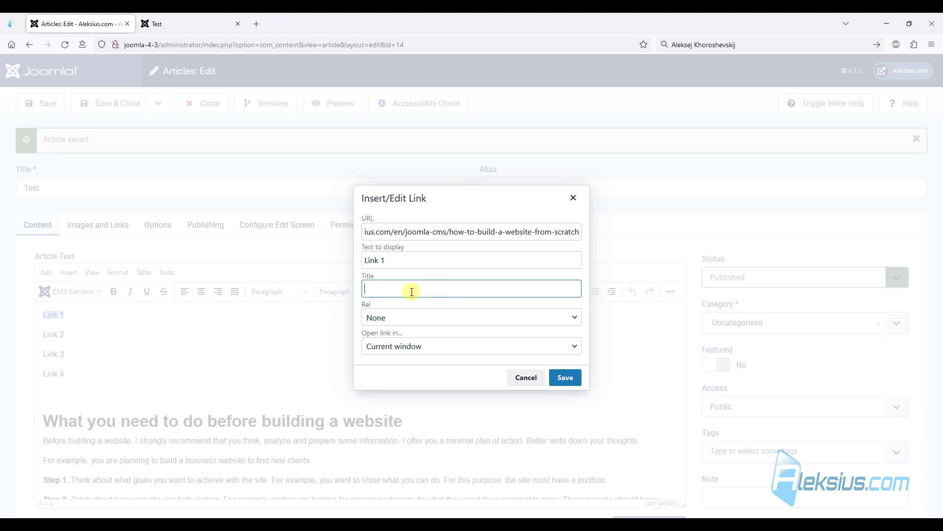
{"action": "type", "text": "Tesr"}
{"action": "left_click", "coordinate": [412, 346]}
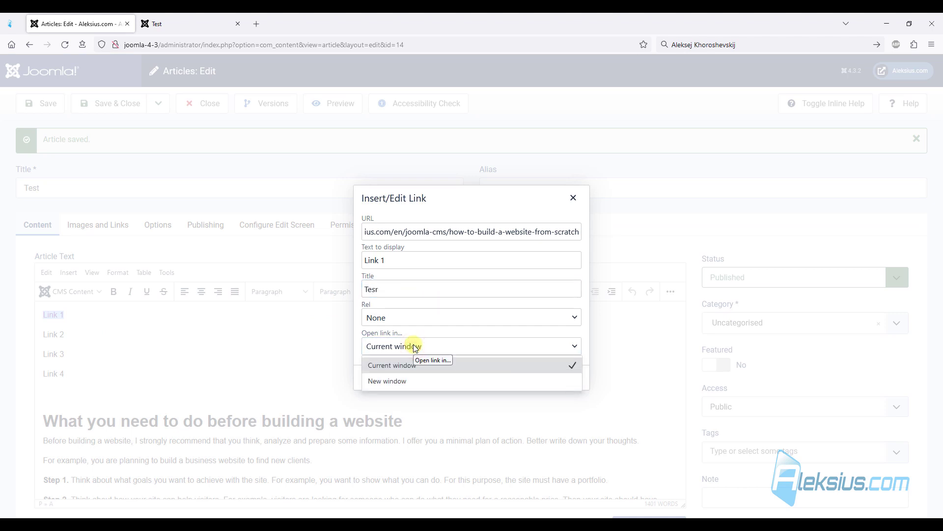
{"action": "left_click", "coordinate": [408, 381]}
{"action": "left_click", "coordinate": [569, 378]}
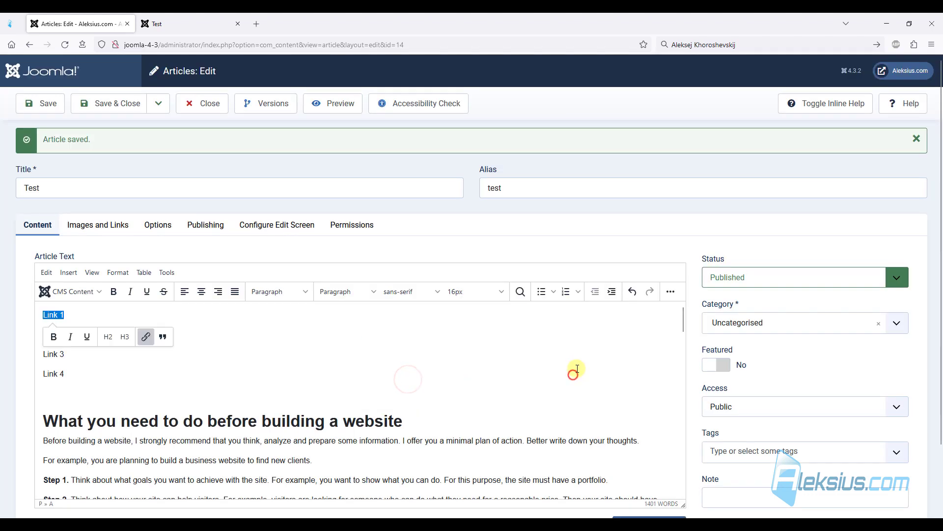
Save the article, follow Link 1 on the site's Test page and close the new page it opens
{"action": "left_click", "coordinate": [62, 105]}
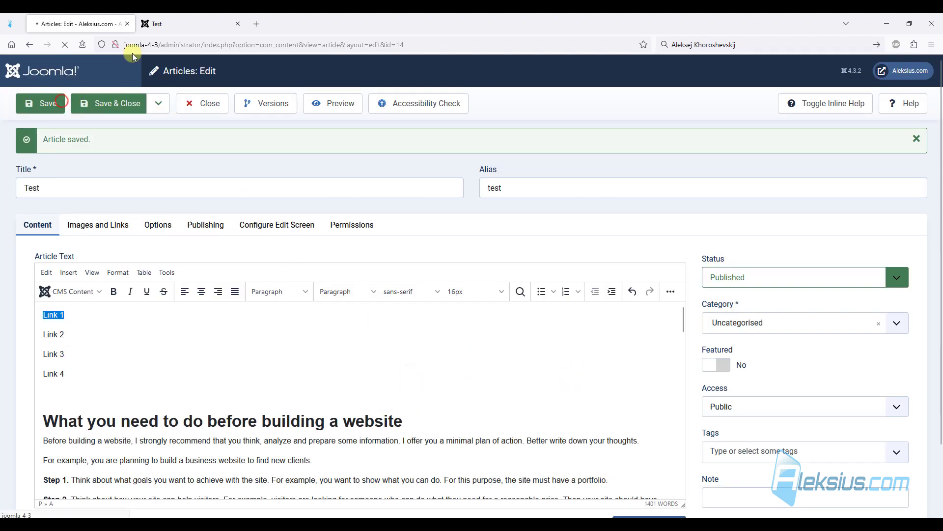
{"action": "left_click", "coordinate": [173, 24]}
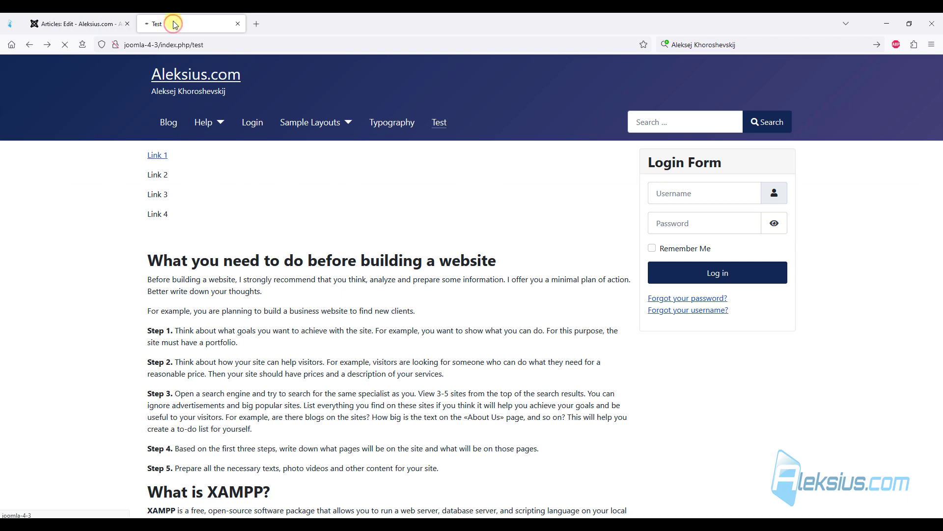
{"action": "left_click", "coordinate": [161, 155]}
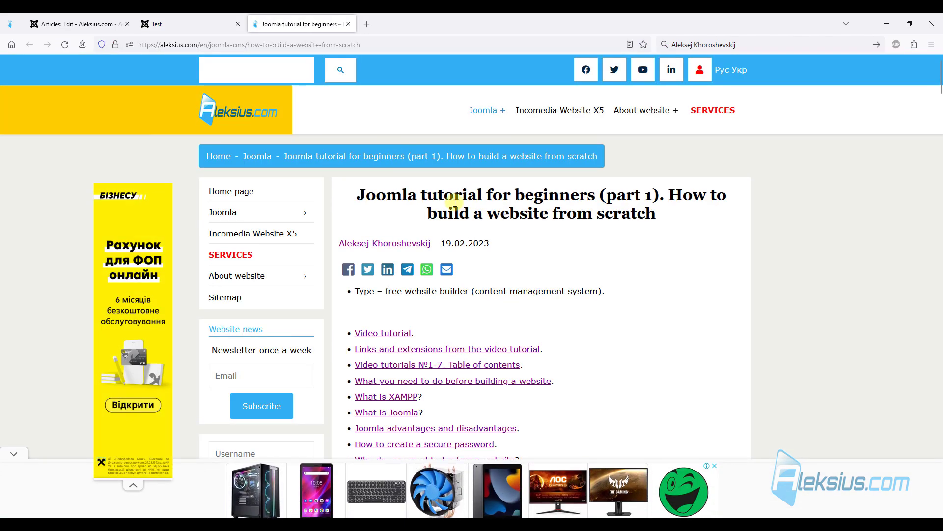
{"action": "left_click", "coordinate": [350, 25]}
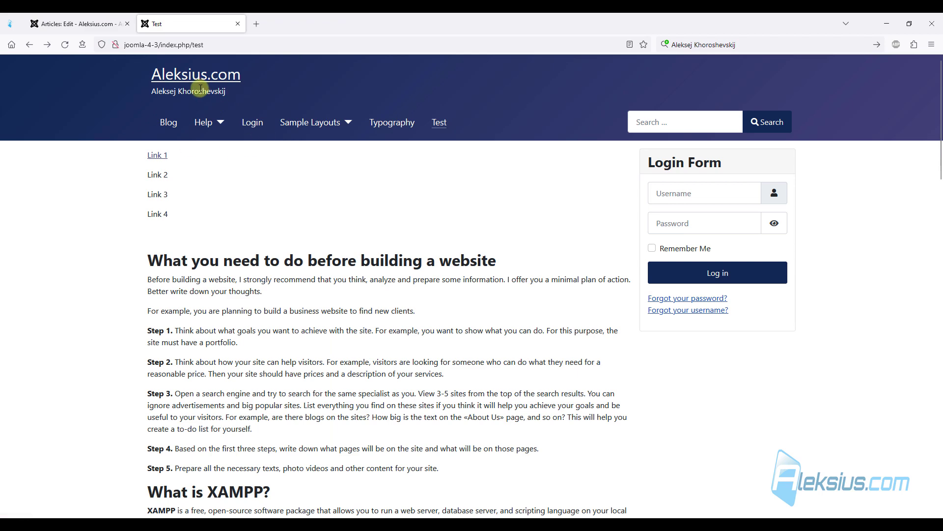
Open the blog article "Customize Your Blog with Joomla 4: Tips and Tricks" on the site and copy its URL
{"action": "left_click", "coordinate": [168, 122]}
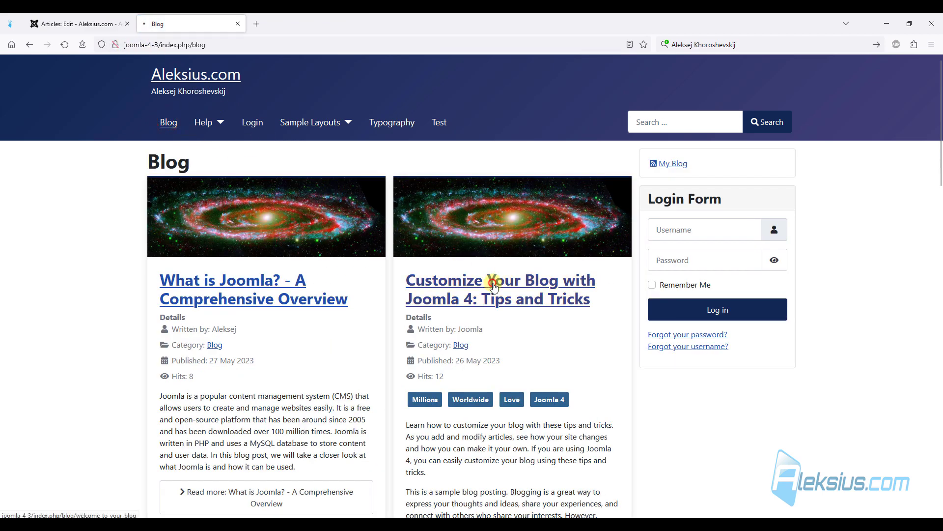
{"action": "left_click", "coordinate": [493, 284]}
{"action": "left_click", "coordinate": [311, 45]}
{"action": "key", "text": "ctrl+c"}
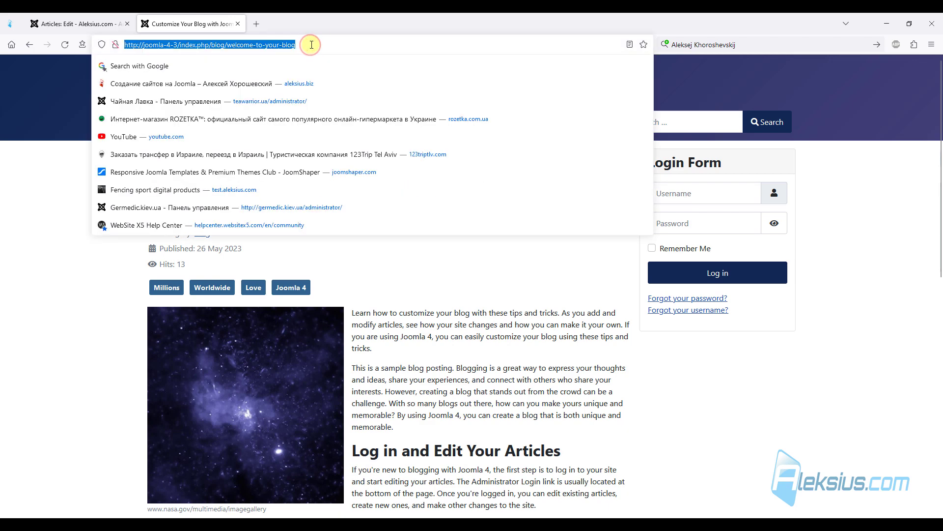
{"action": "left_click", "coordinate": [104, 259]}
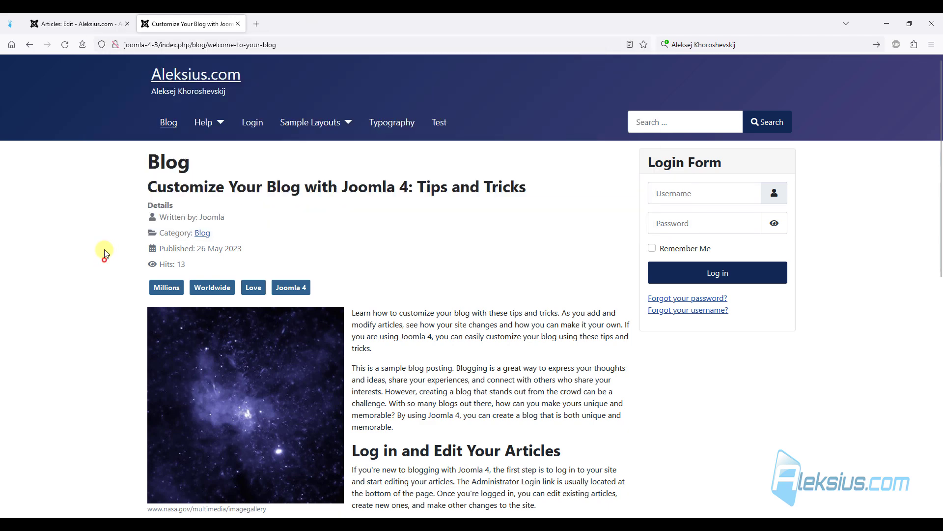
{"action": "left_click", "coordinate": [105, 23]}
{"action": "left_click_drag", "start_coordinate": [77, 335], "coordinate": [34, 336]}
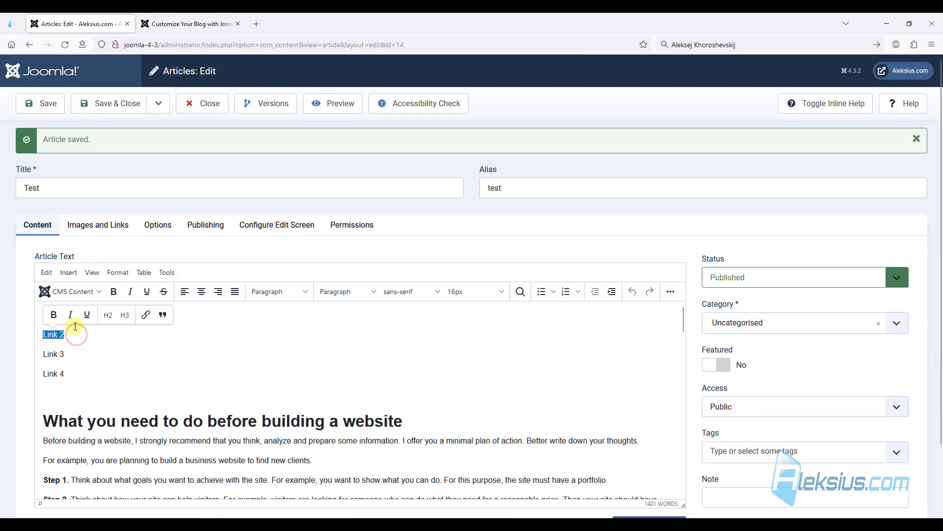
{"action": "left_click", "coordinate": [145, 314]}
{"action": "key", "text": "ctrl+v"}
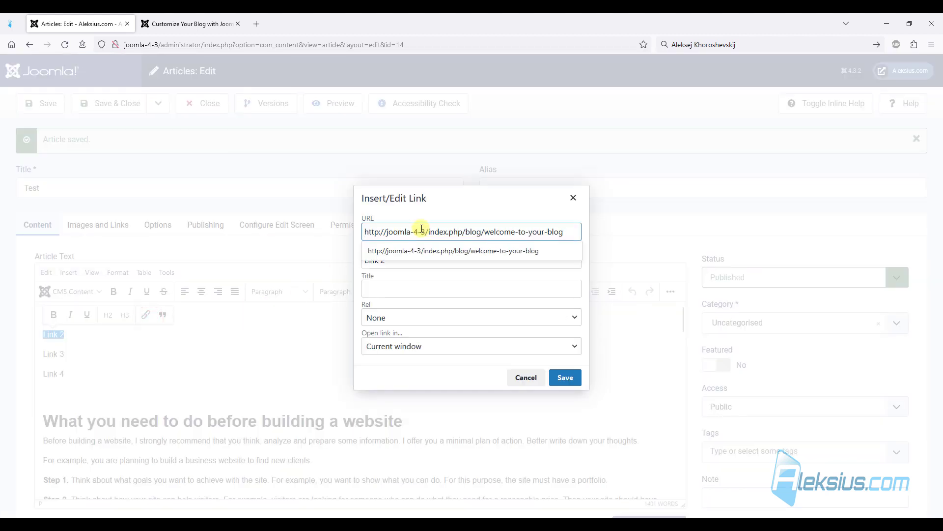
{"action": "left_click", "coordinate": [443, 344]}
{"action": "left_click", "coordinate": [442, 345]}
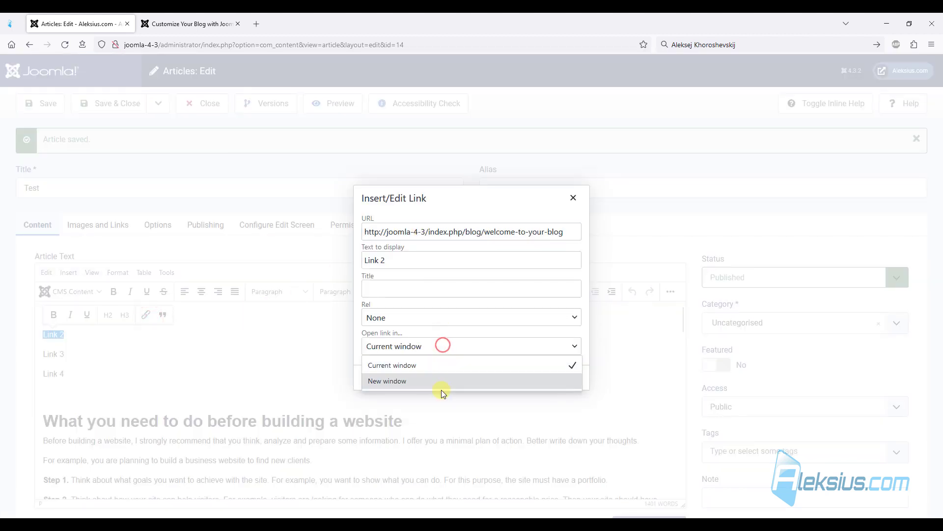
{"action": "left_click", "coordinate": [401, 381]}
{"action": "left_click", "coordinate": [561, 376]}
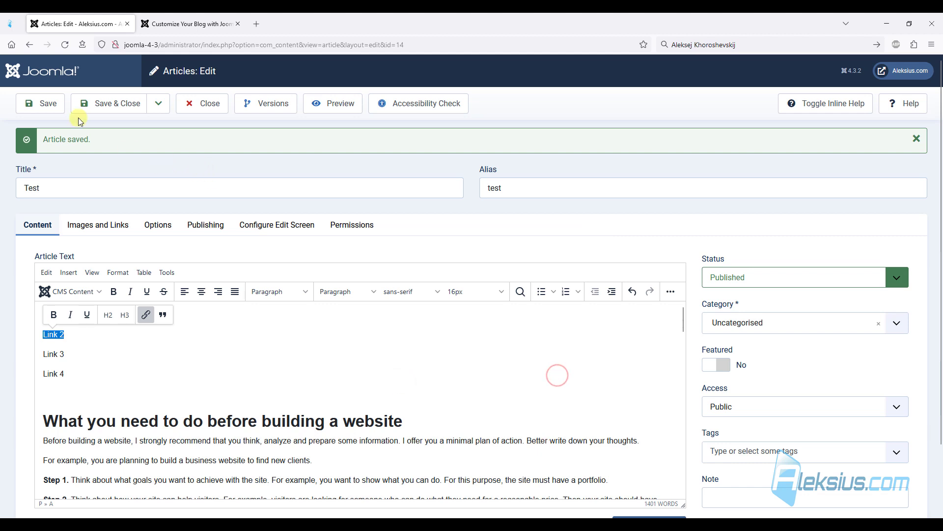
Save the article, follow Link 2 on the site's Test page and close the new page it opens
{"action": "left_click", "coordinate": [62, 105]}
{"action": "left_click", "coordinate": [177, 23]}
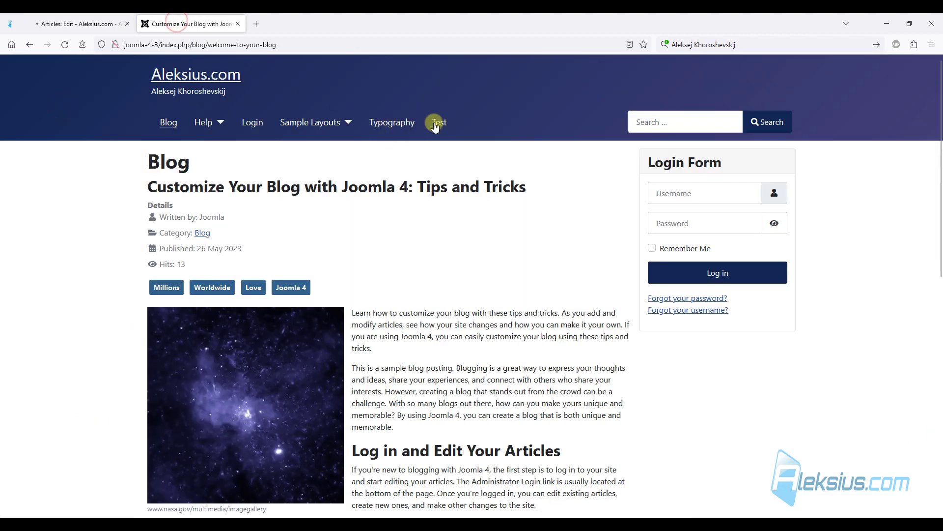
{"action": "left_click", "coordinate": [439, 123]}
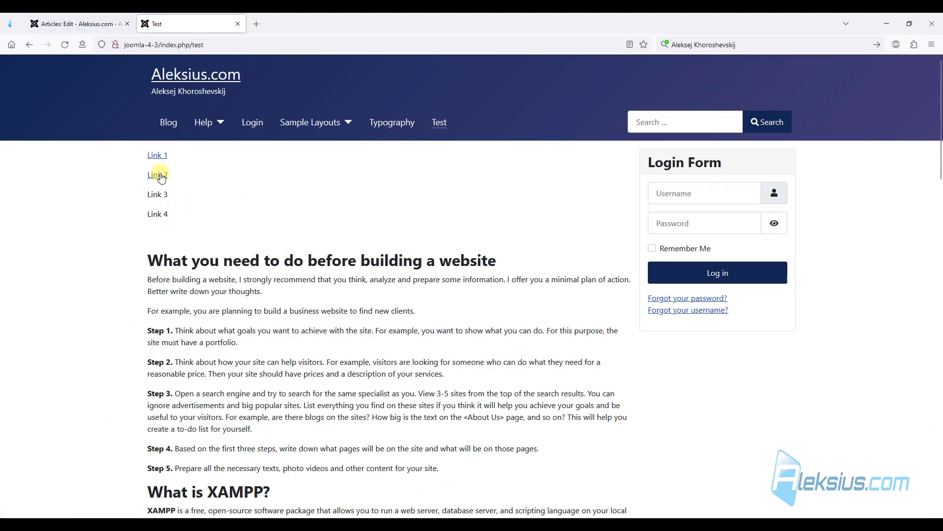
{"action": "left_click", "coordinate": [160, 176]}
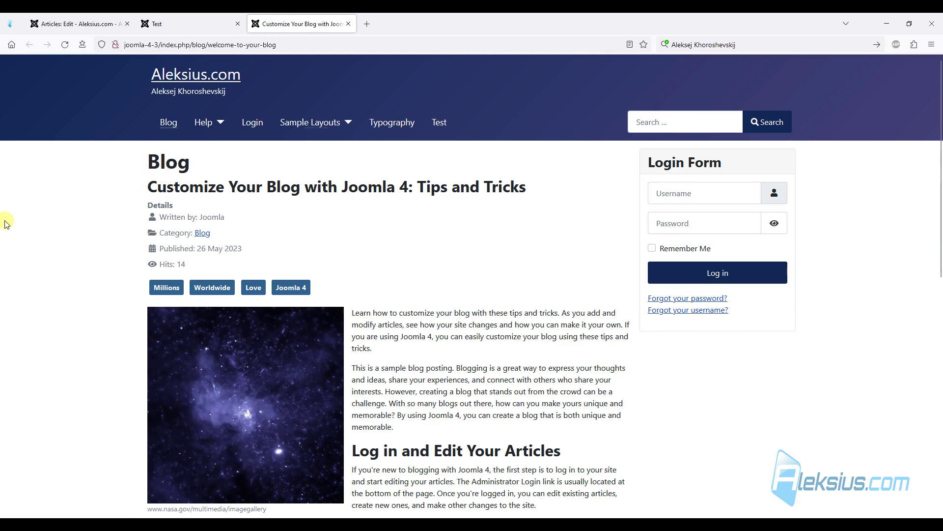
{"action": "left_click", "coordinate": [348, 24]}
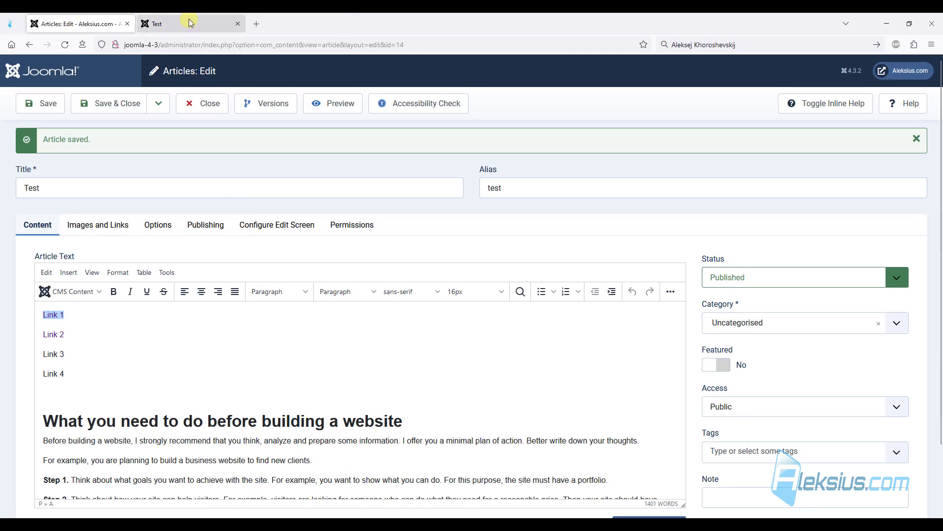
Locate the heading "Joomla advantages and disadvantages" on the site's Test page and select its text
{"action": "left_click", "coordinate": [205, 24]}
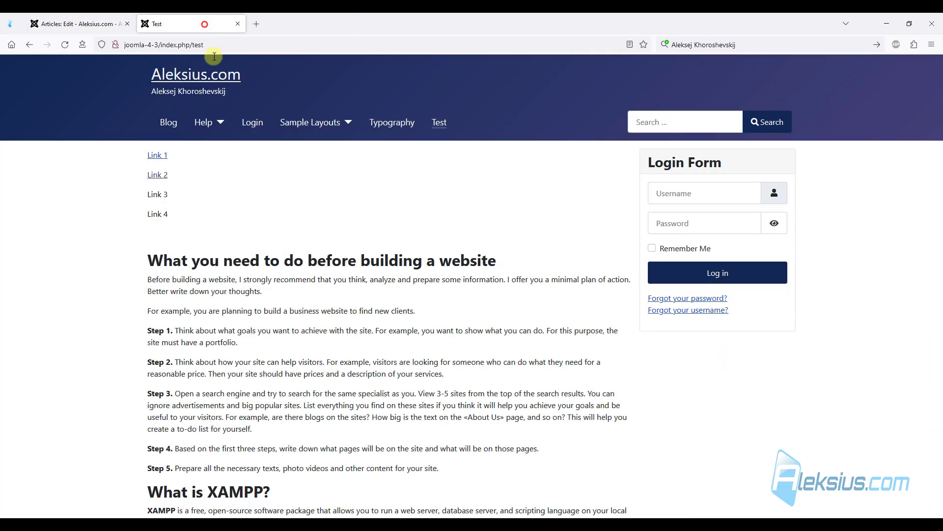
{"action": "triple_click", "coordinate": [170, 193]}
{"action": "left_click", "coordinate": [215, 192]}
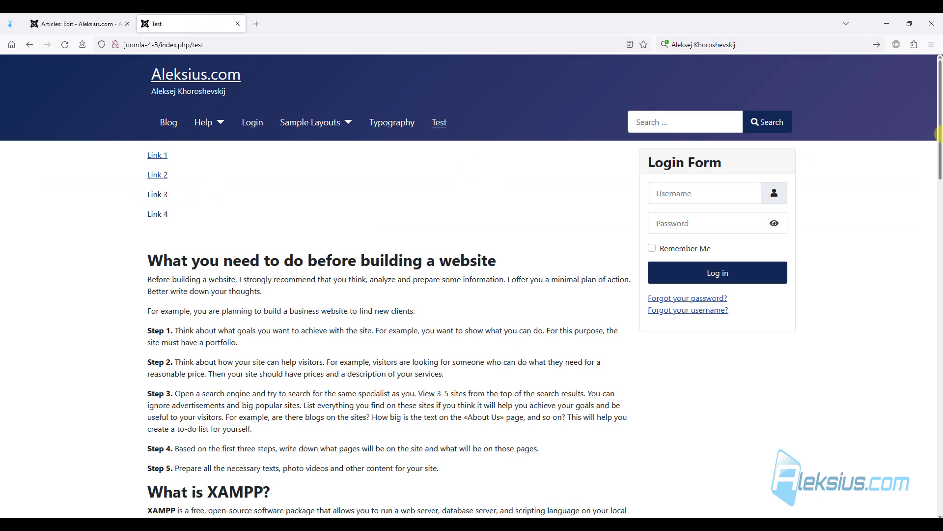
{"action": "left_click_drag", "start_coordinate": [939, 96], "coordinate": [938, 290]}
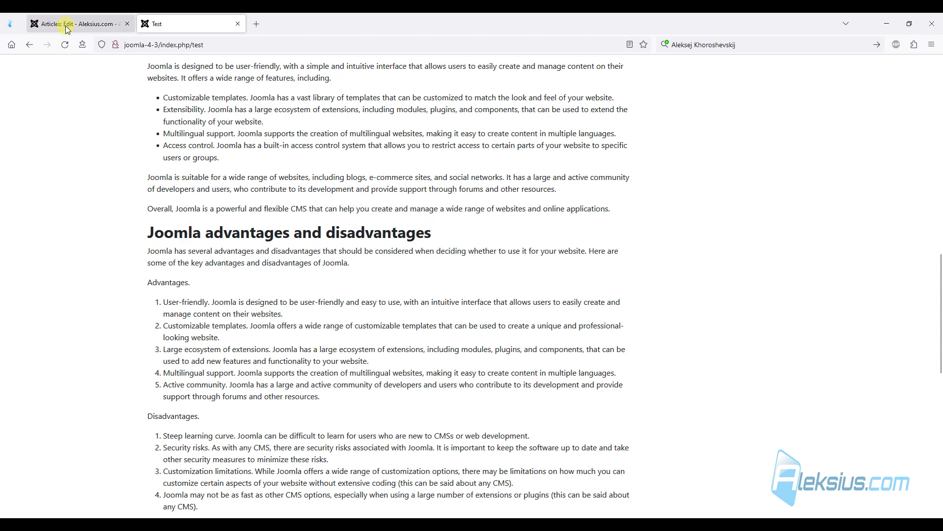
{"action": "left_click_drag", "start_coordinate": [147, 232], "coordinate": [435, 234]}
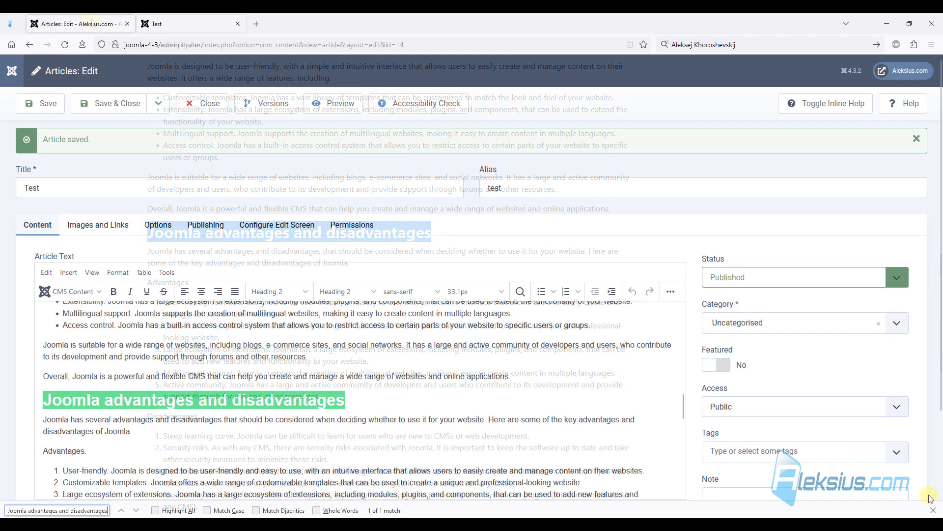
Insert an anchor with the ID test1 in front of the heading "Joomla advantages and disadvantages" in the article editor
{"action": "triple_click", "coordinate": [163, 399]}
{"action": "left_click", "coordinate": [45, 401]}
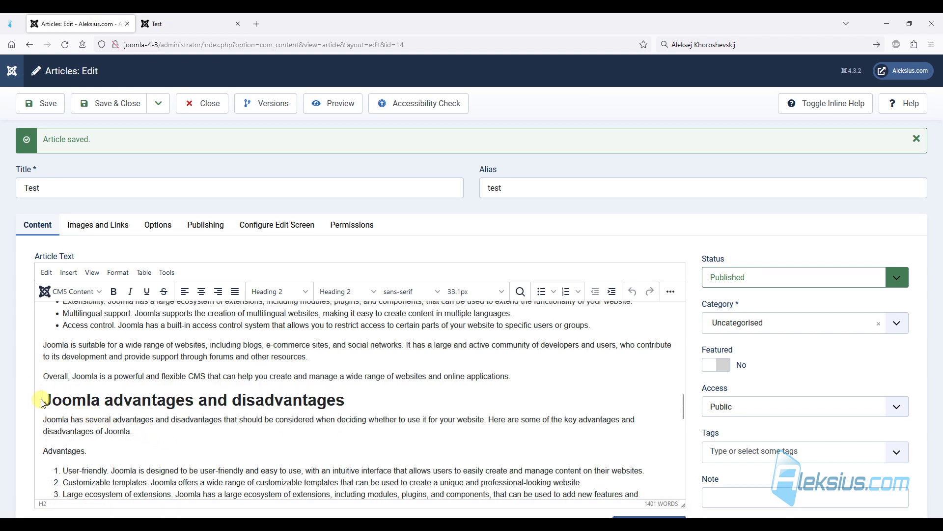
{"action": "left_click", "coordinate": [671, 291]}
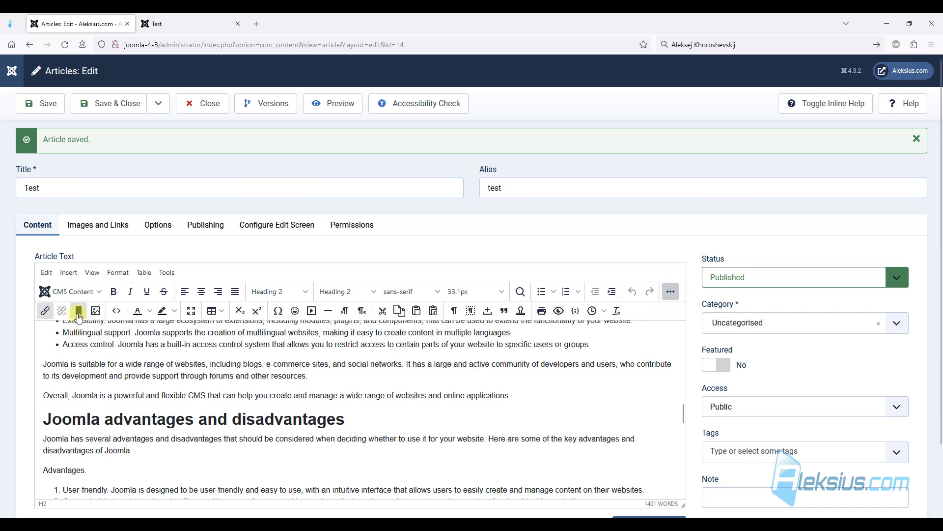
{"action": "left_click", "coordinate": [78, 311]}
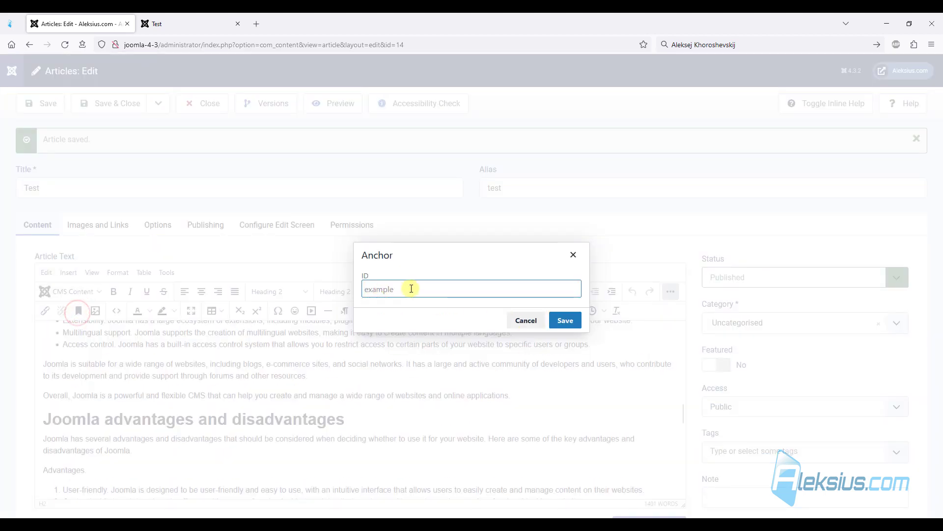
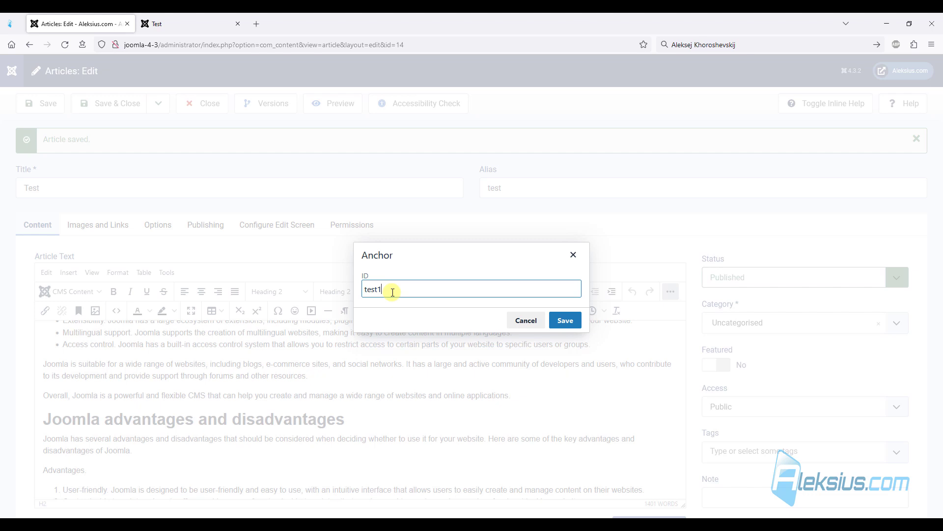
{"action": "left_click", "coordinate": [566, 319]}
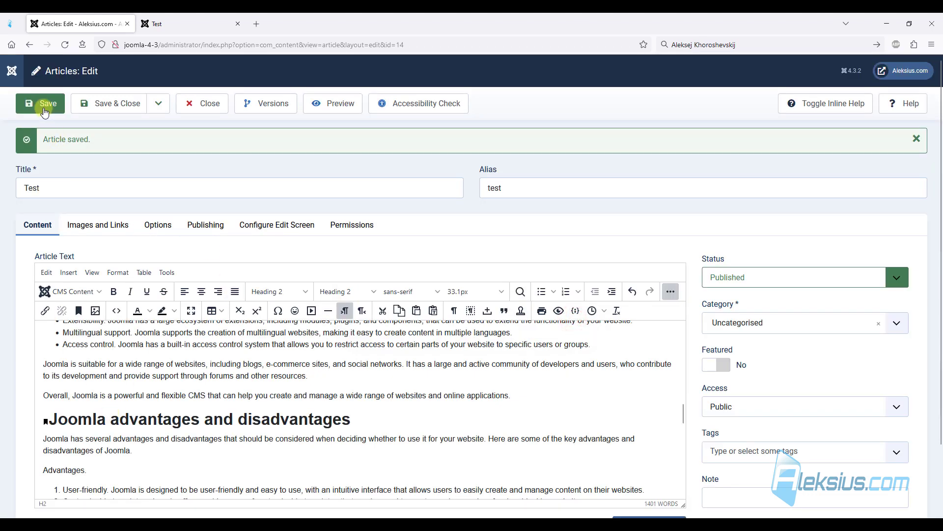
Link the text "Link 3" near the start of the article to the anchor test1
{"action": "scroll", "coordinate": [120, 392], "scroll_direction": "up", "scroll_amount": 10}
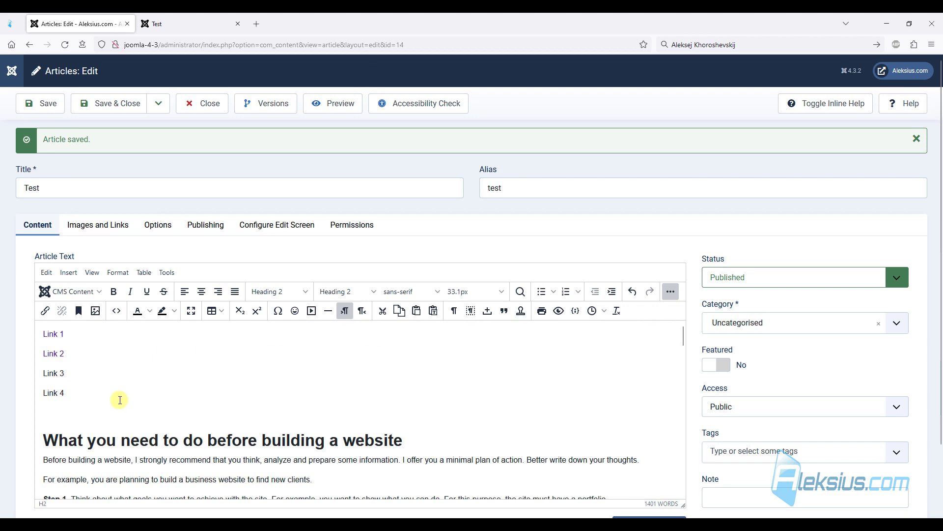
{"action": "left_click", "coordinate": [46, 374]}
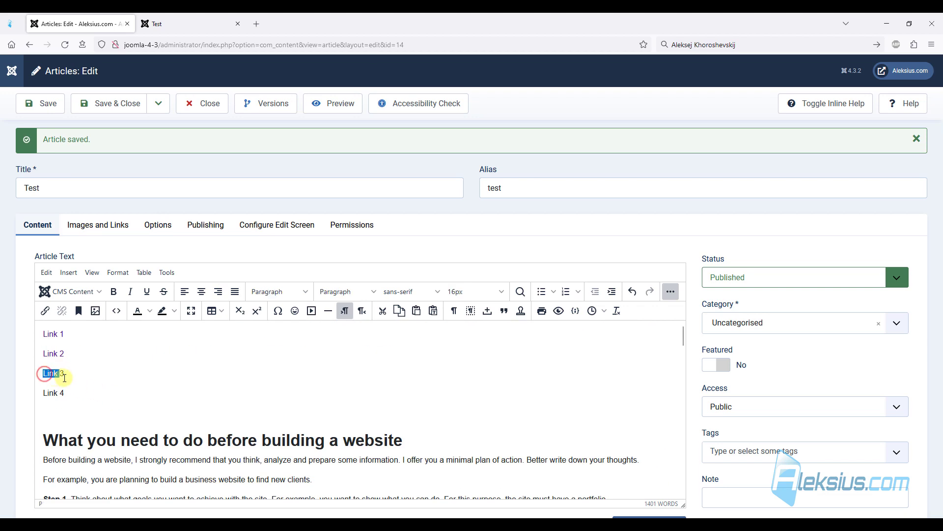
{"action": "left_click_drag", "start_coordinate": [64, 377], "coordinate": [65, 374]}
{"action": "left_click", "coordinate": [148, 354]}
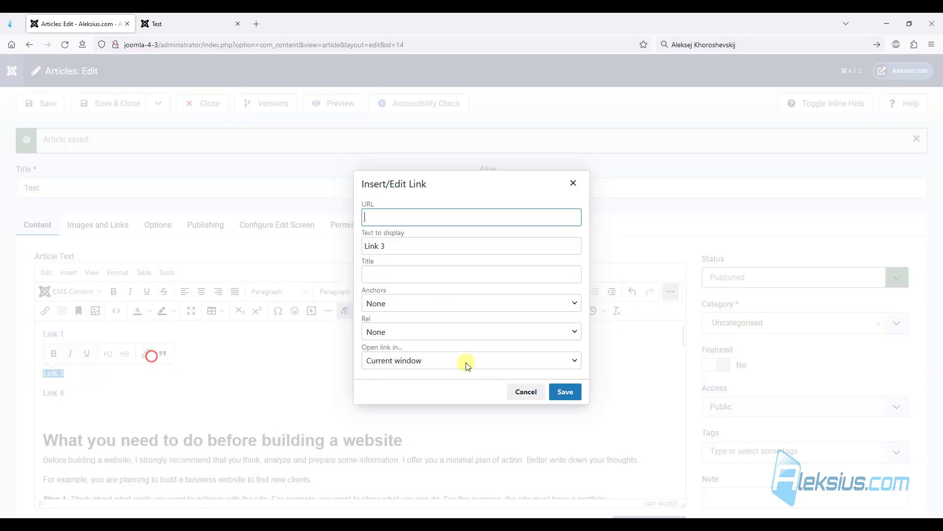
{"action": "left_click", "coordinate": [506, 301]}
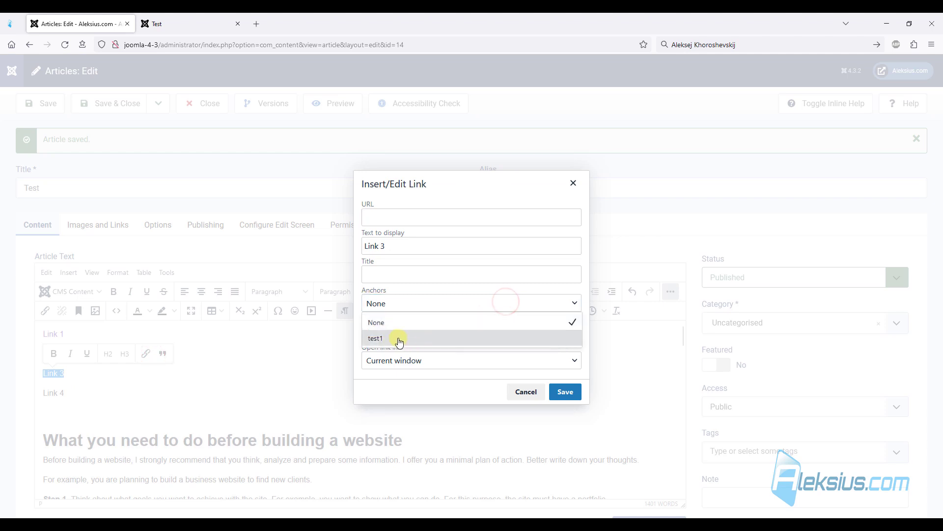
{"action": "left_click", "coordinate": [396, 339]}
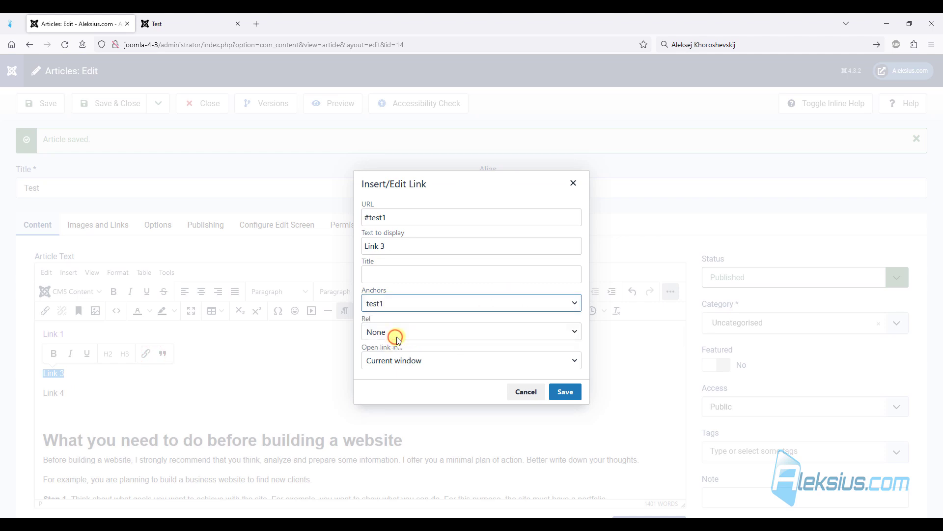
{"action": "left_click", "coordinate": [566, 391]}
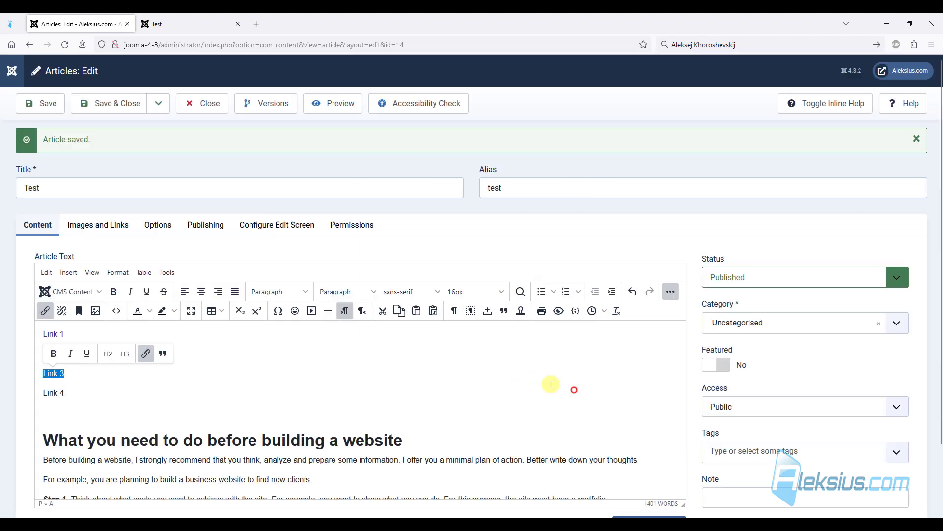
Save the article, reload the site's Test page, follow Link 3 to its anchor and return to the start of the page
{"action": "left_click", "coordinate": [51, 102]}
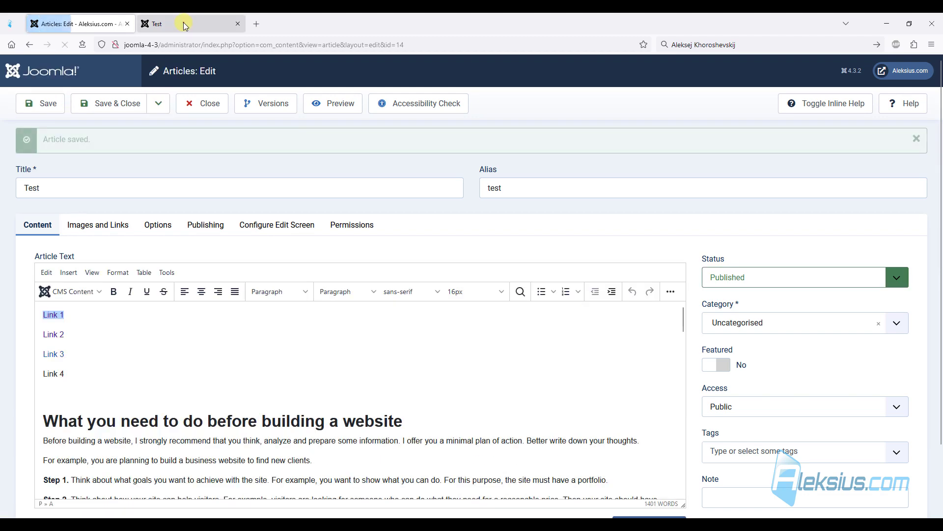
{"action": "left_click", "coordinate": [186, 25]}
{"action": "key", "text": "F5"}
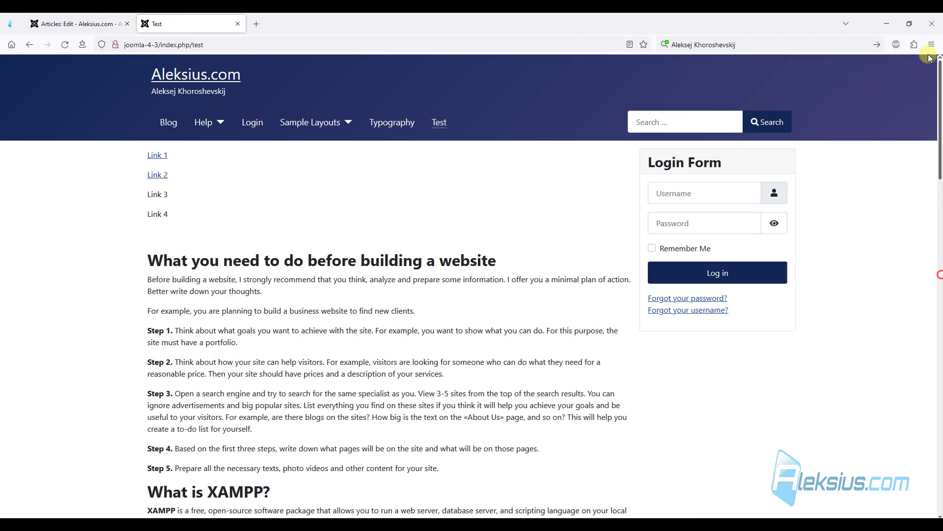
{"action": "left_click", "coordinate": [389, 205]}
{"action": "key", "text": "F5"}
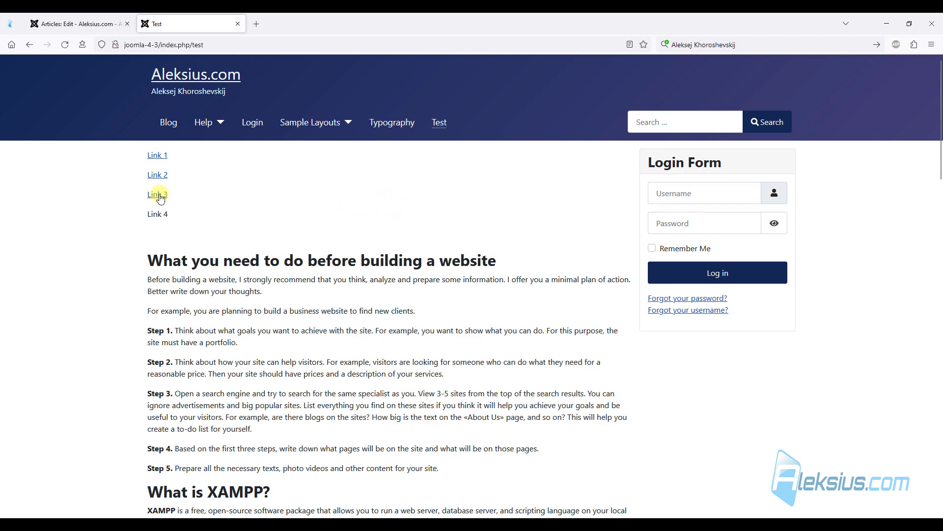
{"action": "left_click", "coordinate": [158, 195]}
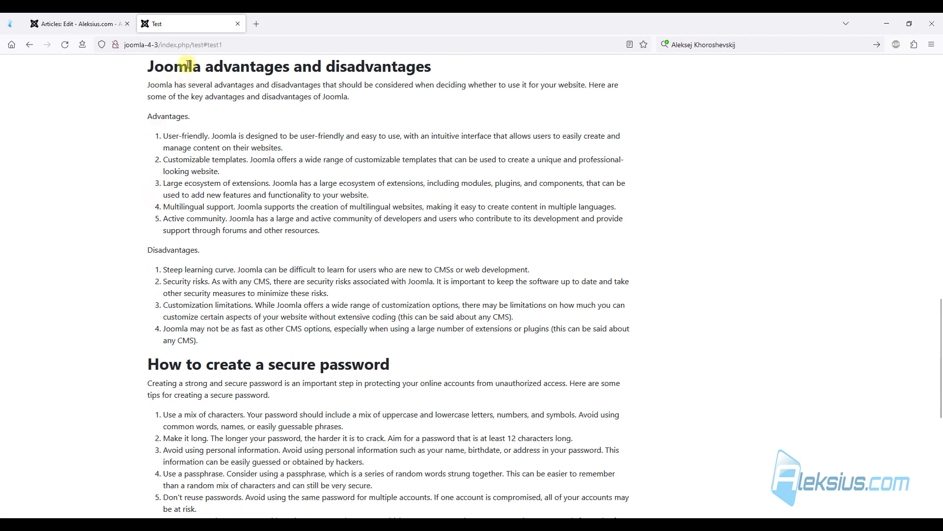
{"action": "scroll", "coordinate": [418, 267], "scroll_direction": "up", "scroll_amount": 15}
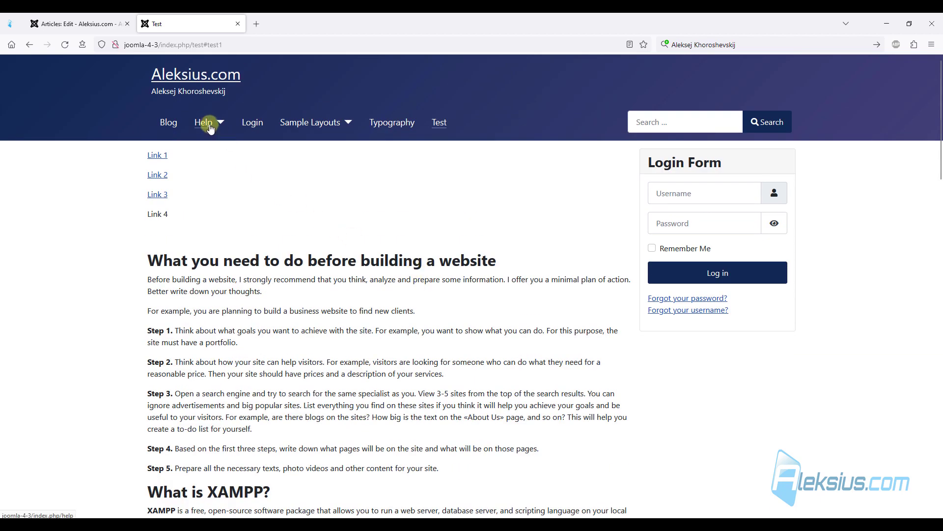
Open the article "Your Modules" from the site's Blog page and copy its title
{"action": "left_click", "coordinate": [168, 123]}
{"action": "scroll", "coordinate": [403, 231], "scroll_direction": "down", "scroll_amount": 10}
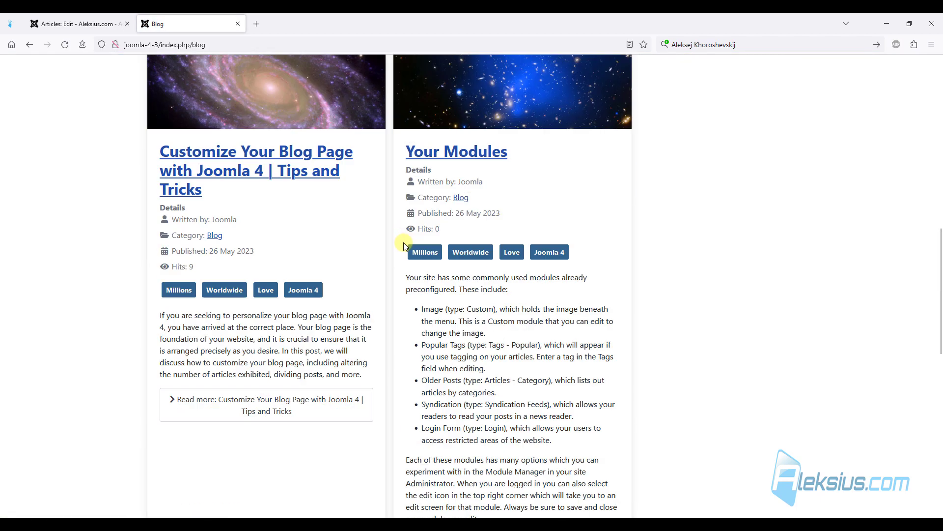
{"action": "scroll", "coordinate": [425, 116], "scroll_direction": "up", "scroll_amount": 5}
{"action": "left_click", "coordinate": [450, 240]}
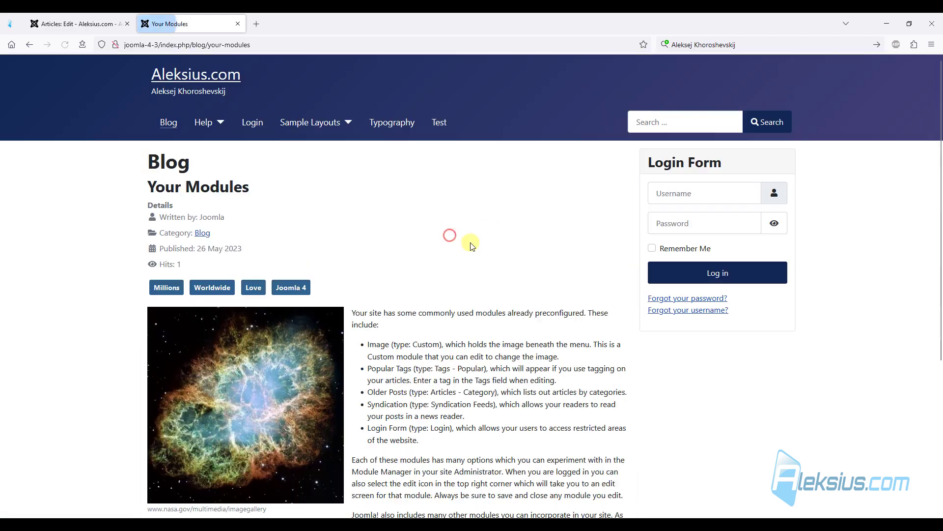
{"action": "scroll", "coordinate": [404, 241], "scroll_direction": "down", "scroll_amount": 5}
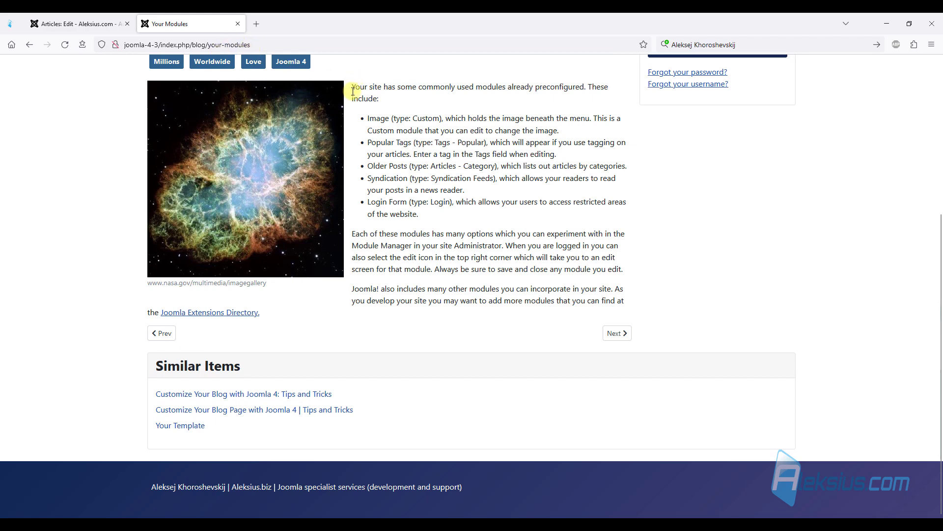
{"action": "scroll", "coordinate": [375, 120], "scroll_direction": "up", "scroll_amount": 4}
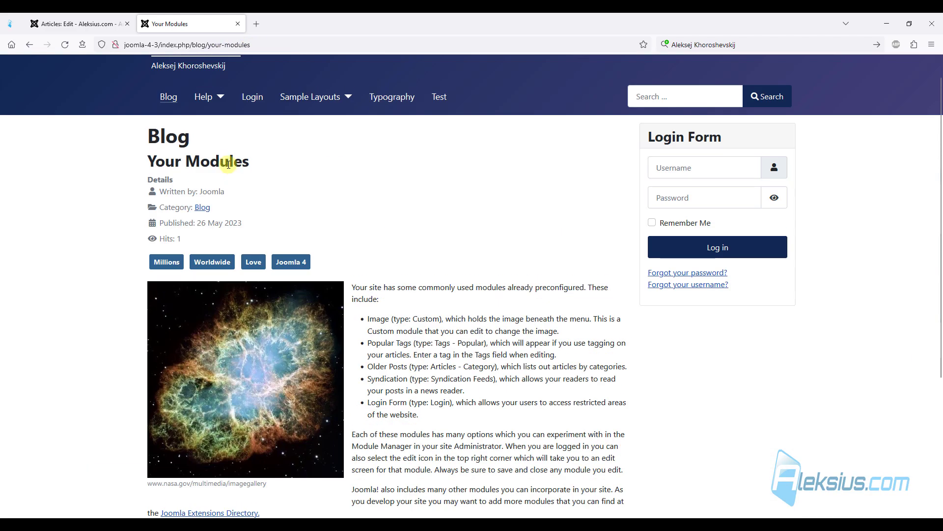
{"action": "left_click_drag", "start_coordinate": [149, 159], "coordinate": [251, 158]}
{"action": "key", "text": "ctrl+c"}
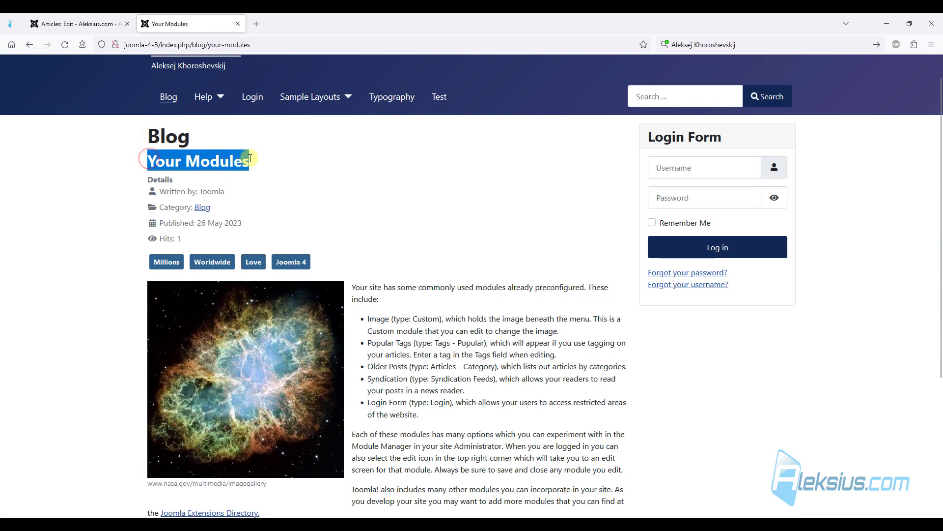
Save and close the Test article in the administrator, and find the article "Your Modules" by its copied title to open it for editing
{"action": "left_click", "coordinate": [77, 23]}
{"action": "left_click", "coordinate": [109, 103]}
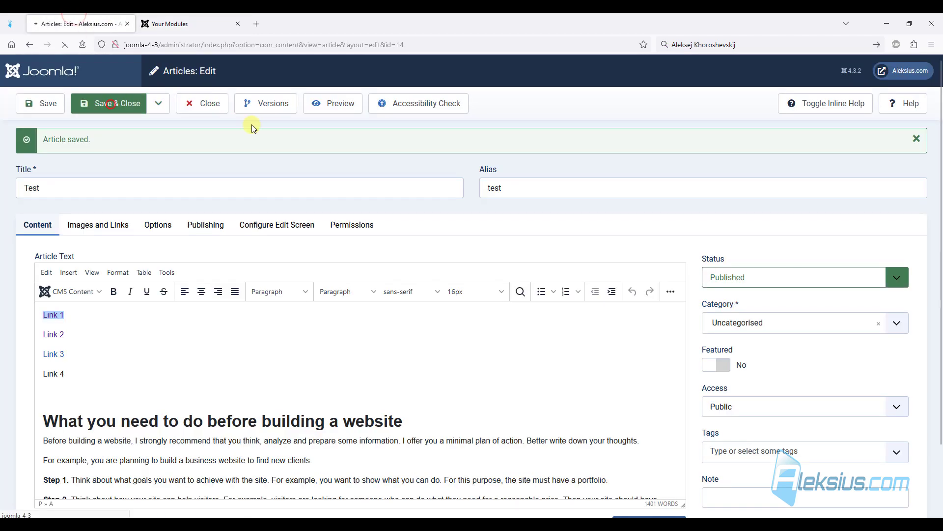
{"action": "left_click", "coordinate": [551, 173]}
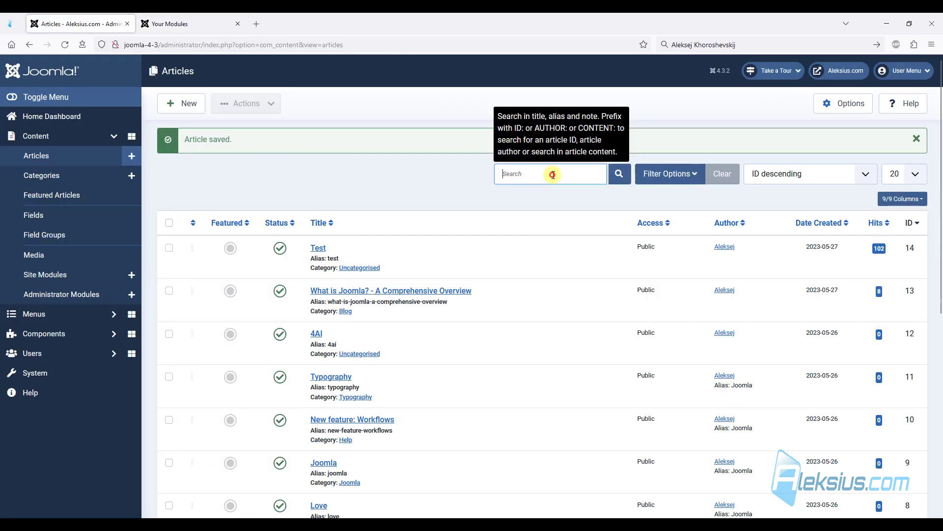
{"action": "key", "text": "ctrl+v"}
{"action": "key", "text": "Return"}
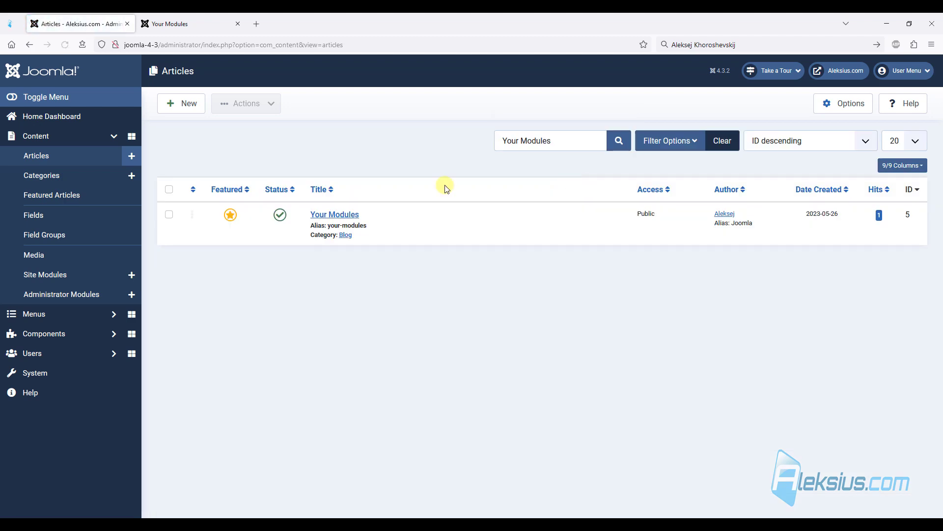
{"action": "left_click", "coordinate": [337, 213]}
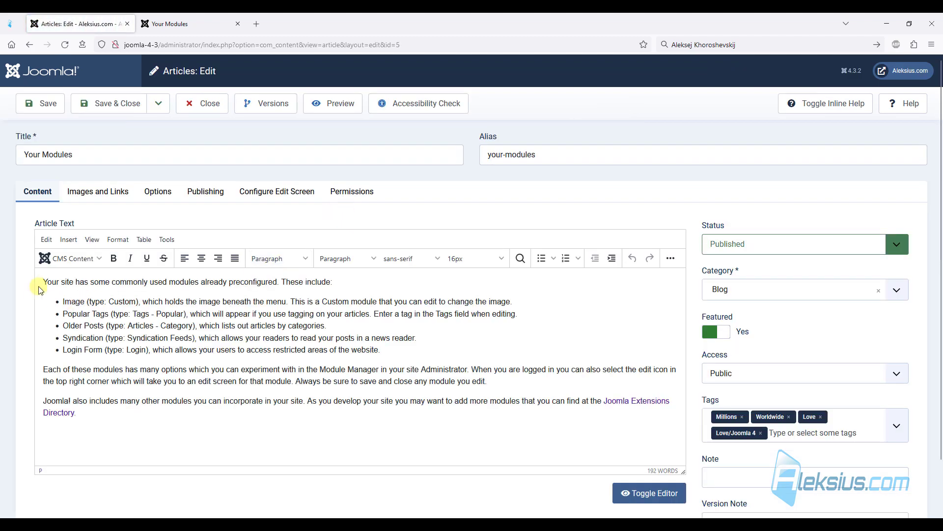
Insert an anchor with the ID test1 at the start of the first paragraph of the "Your Modules" article
{"action": "key", "text": "ctrl+Tab"}
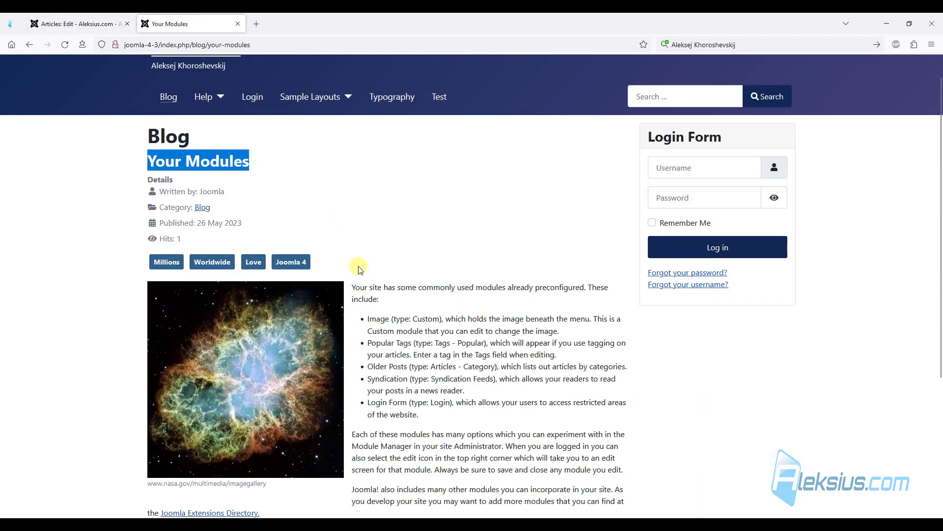
{"action": "left_click", "coordinate": [98, 22]}
{"action": "left_click", "coordinate": [43, 282]}
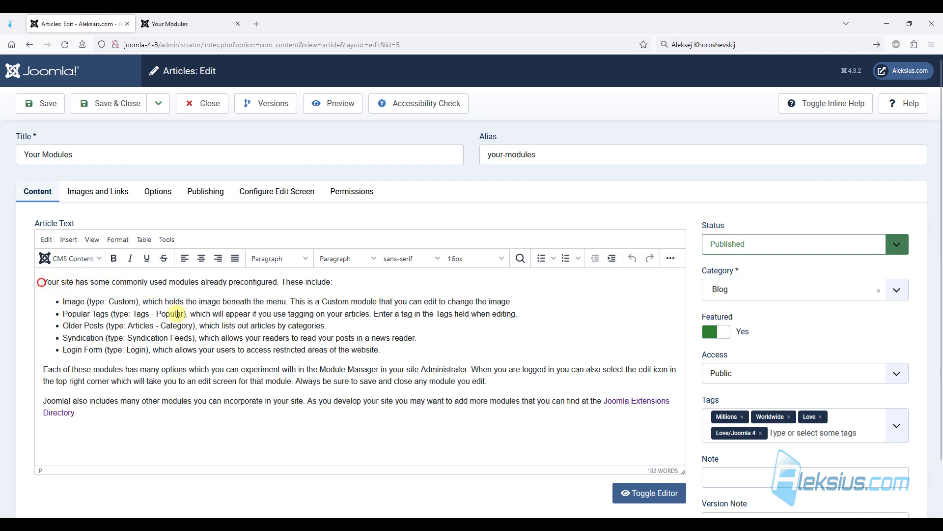
{"action": "left_click", "coordinate": [671, 258]}
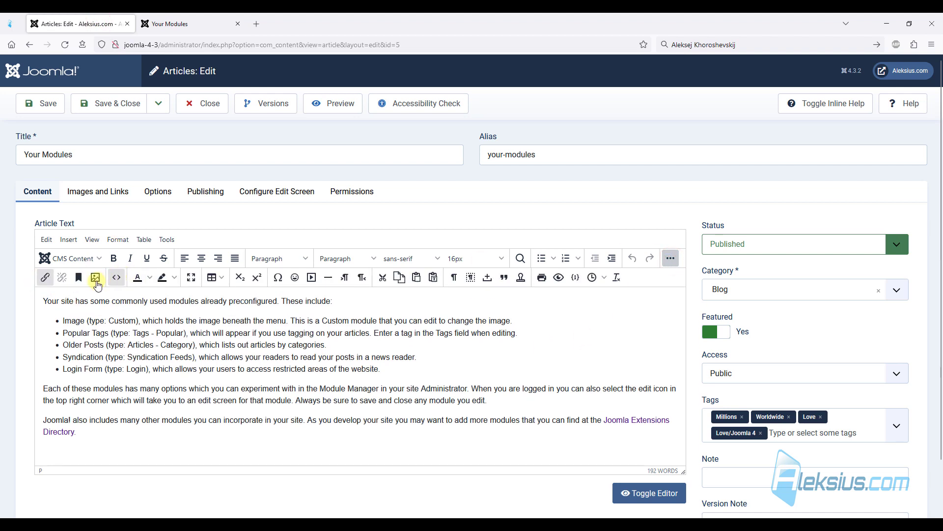
{"action": "left_click", "coordinate": [79, 278]}
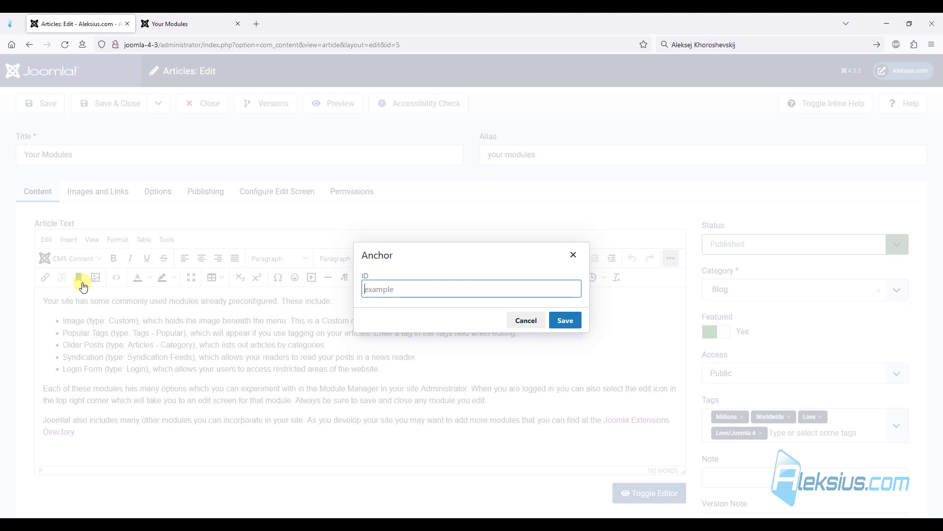
{"action": "type", "text": "test1"}
{"action": "left_click", "coordinate": [565, 319]}
Save and close the "Your Modules" article, and reopen the Test article from the article list with the search cleared
{"action": "left_click", "coordinate": [30, 112]}
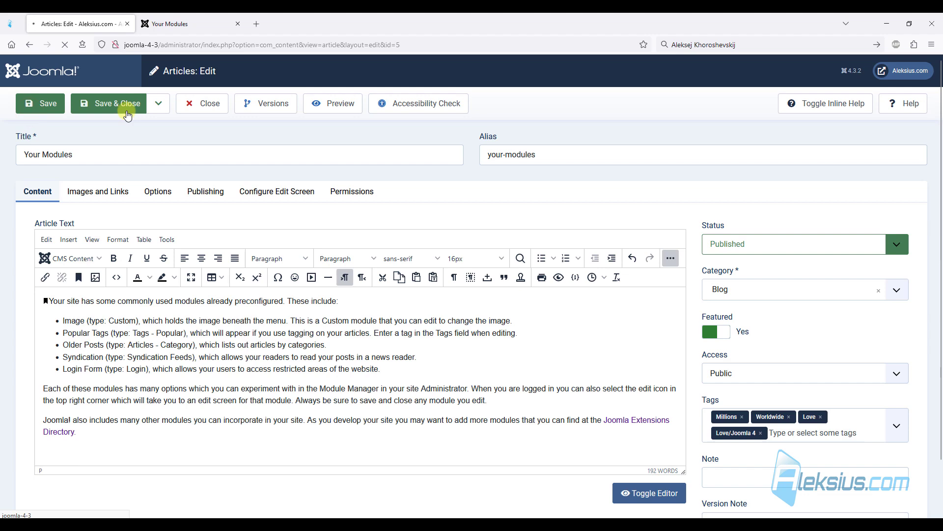
{"action": "left_click", "coordinate": [127, 112]}
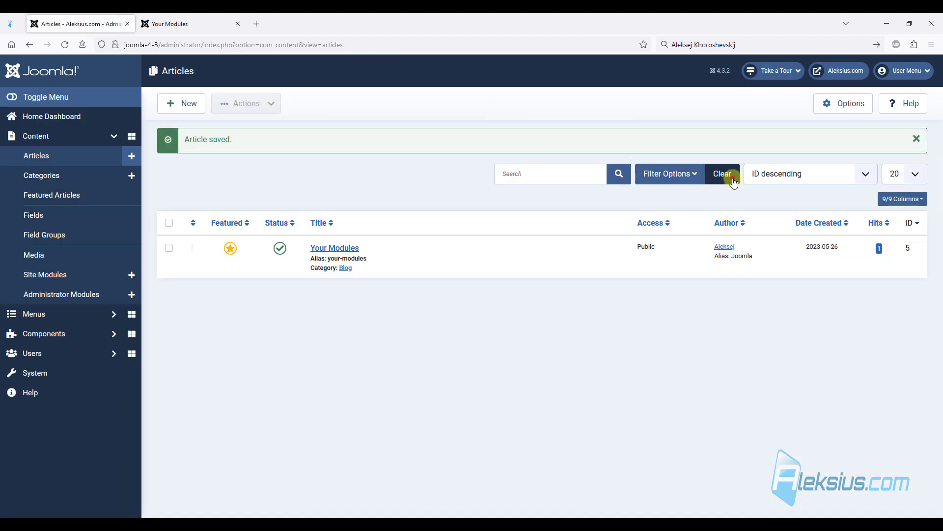
{"action": "left_click", "coordinate": [732, 180]}
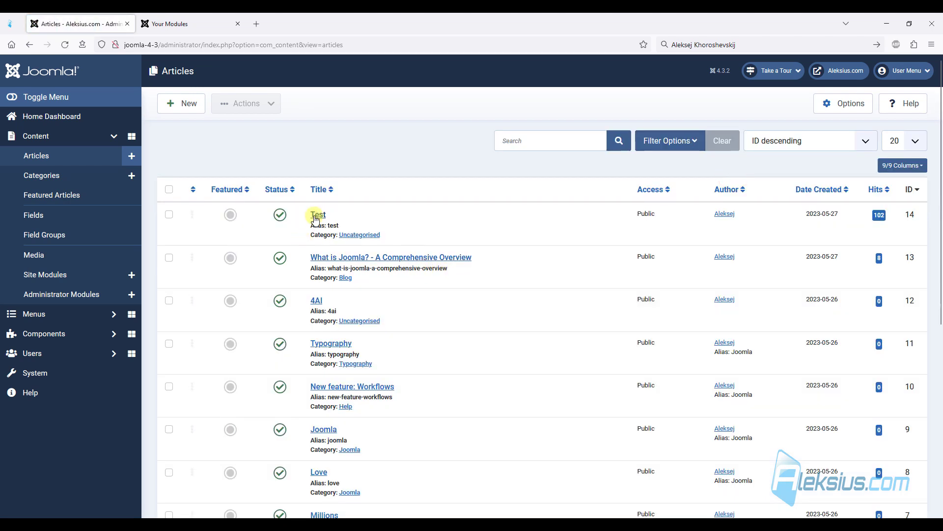
{"action": "left_click", "coordinate": [317, 215]}
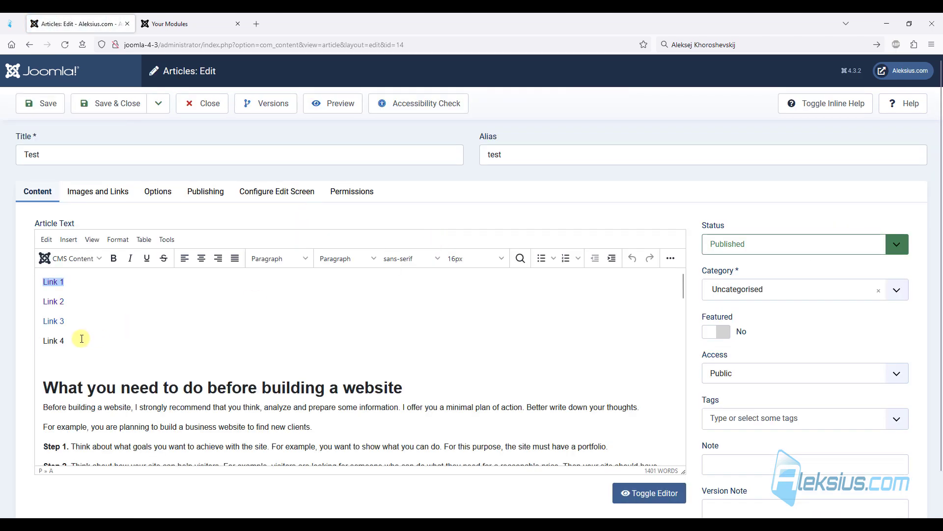
Start a link on the text "Link 4" near the start of the Test article, choosing the anchor test1 as its target
{"action": "left_click_drag", "start_coordinate": [82, 339], "coordinate": [29, 339]}
{"action": "left_click", "coordinate": [153, 320]}
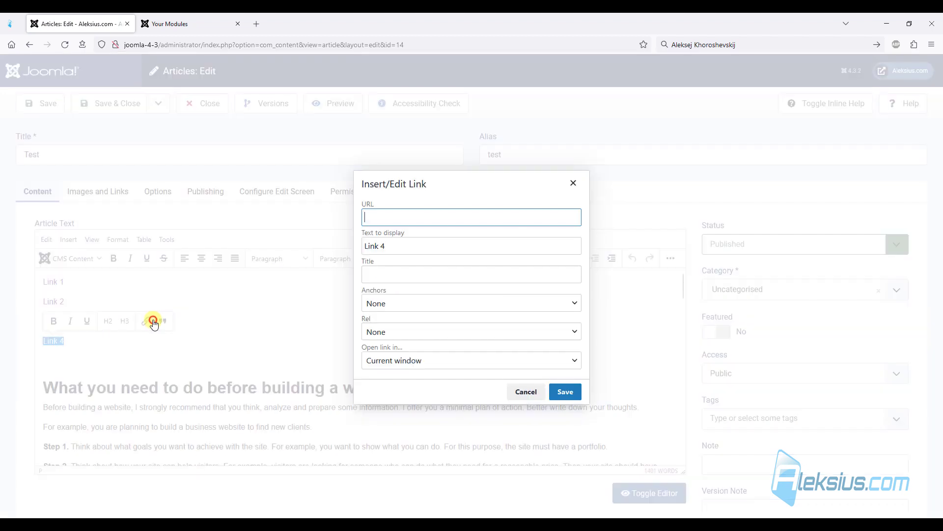
{"action": "left_click", "coordinate": [462, 304]}
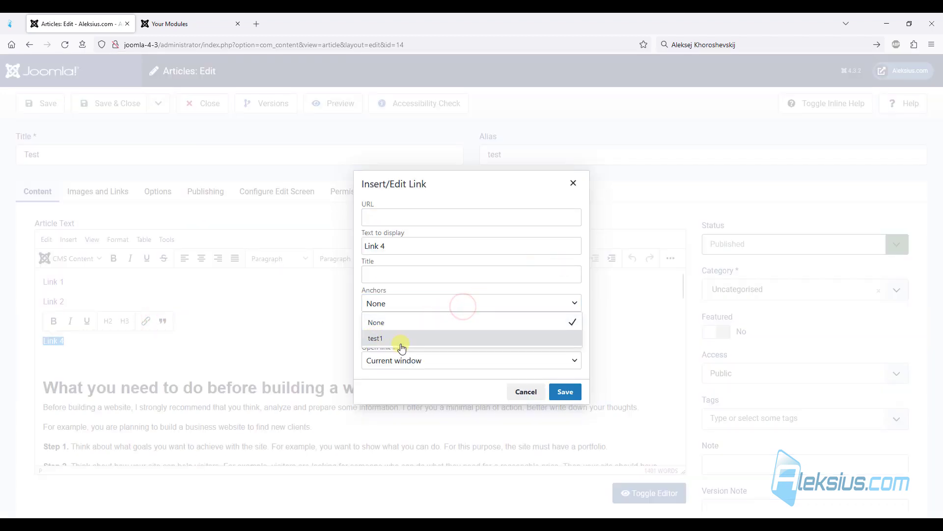
{"action": "left_click", "coordinate": [401, 339]}
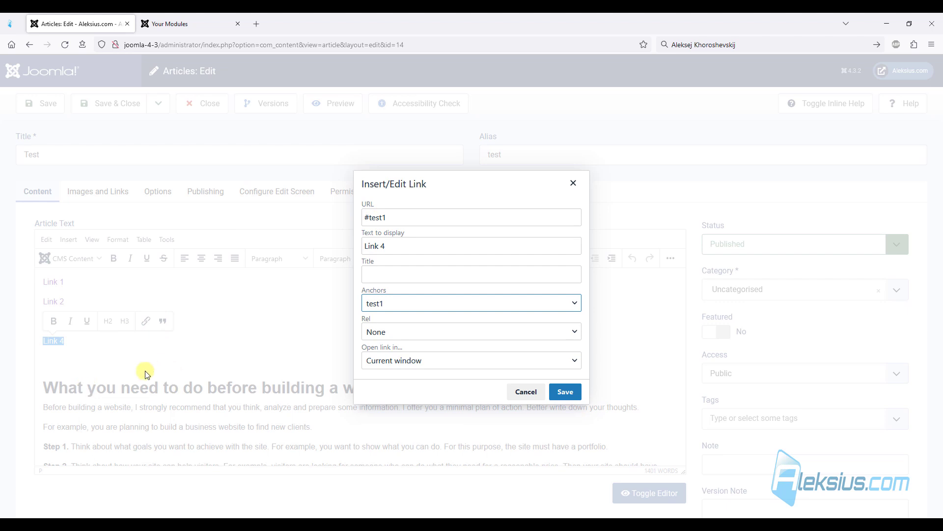
{"action": "left_click", "coordinate": [142, 20]}
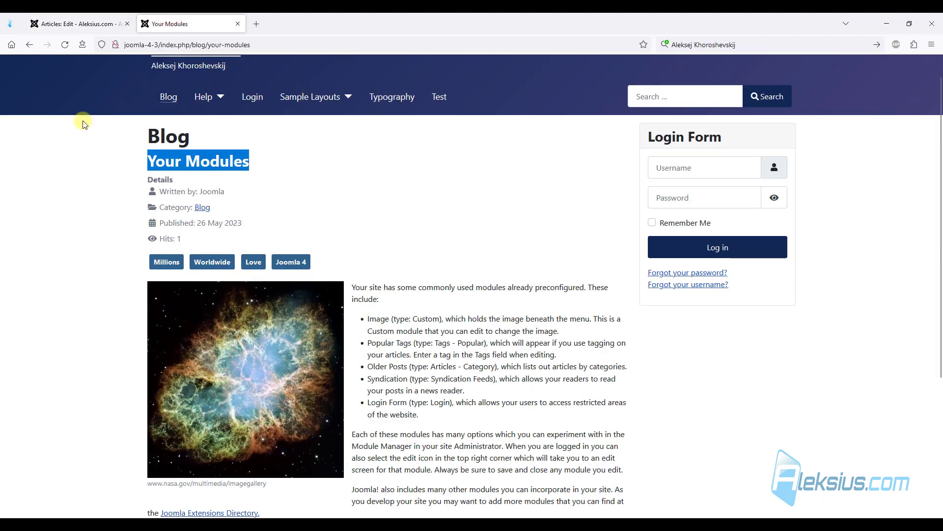
{"action": "left_click", "coordinate": [284, 44]}
{"action": "left_click", "coordinate": [75, 26]}
{"action": "key", "text": "ctrl+c"}
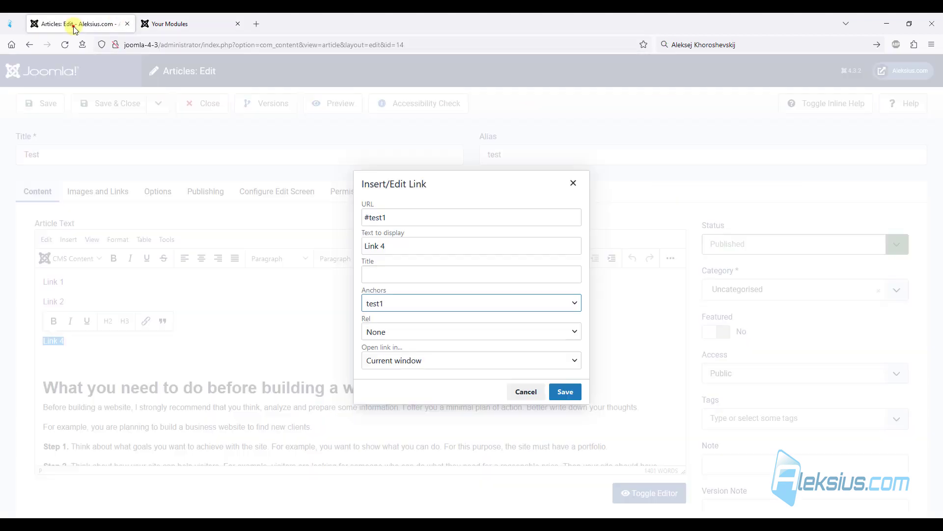
{"action": "left_click", "coordinate": [370, 217]}
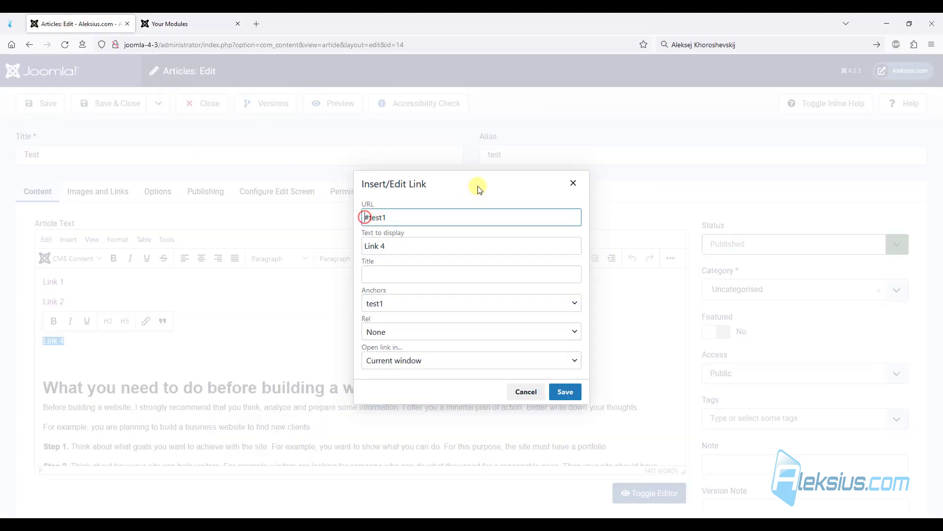
{"action": "key", "text": "ctrl+v"}
{"action": "left_click", "coordinate": [534, 212]}
{"action": "left_click_drag", "start_coordinate": [560, 215], "coordinate": [536, 219]}
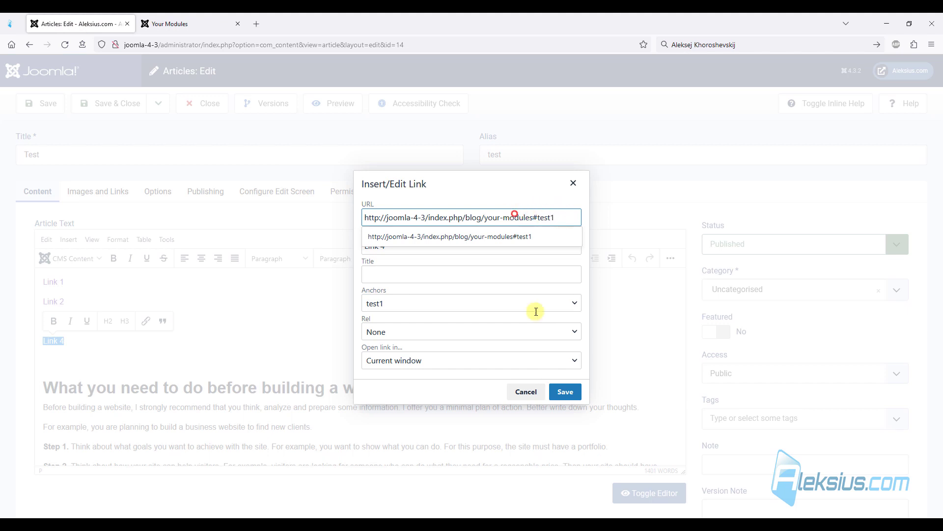
{"action": "left_click", "coordinate": [565, 391]}
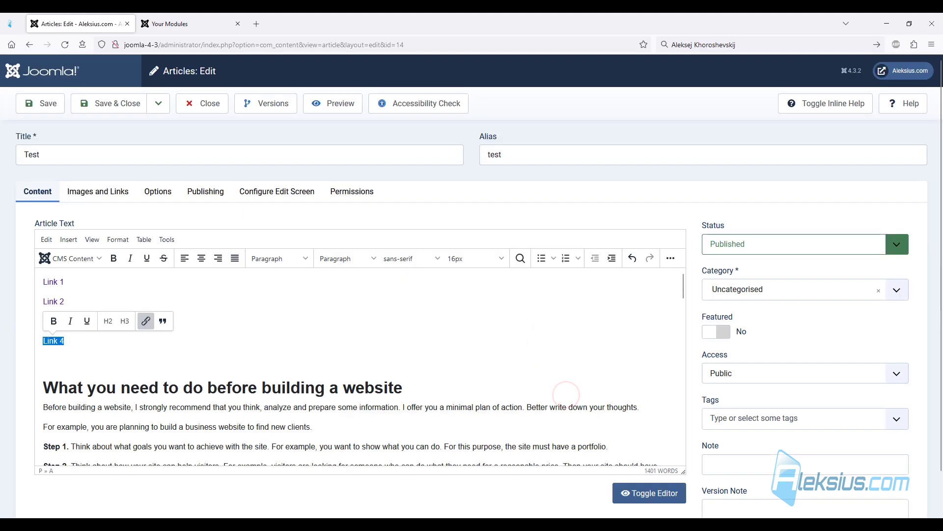
{"action": "left_click", "coordinate": [30, 103]}
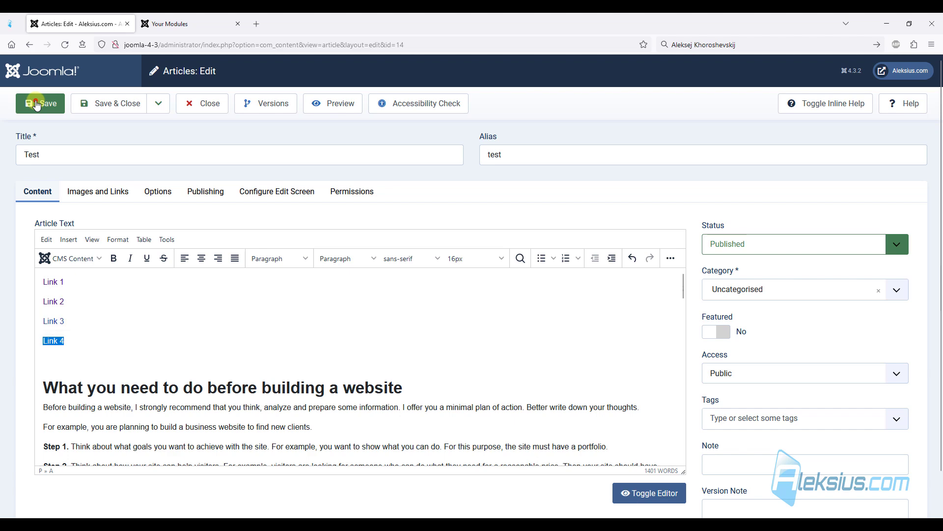
Open the site's Test page and try out Link 3 and Link 4 to check where their anchors lead
{"action": "left_click", "coordinate": [195, 25]}
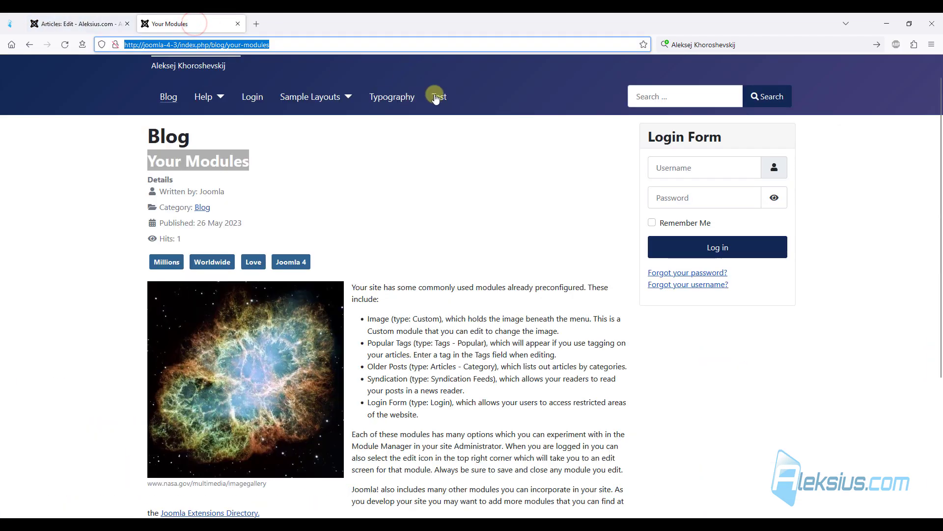
{"action": "left_click", "coordinate": [439, 97]}
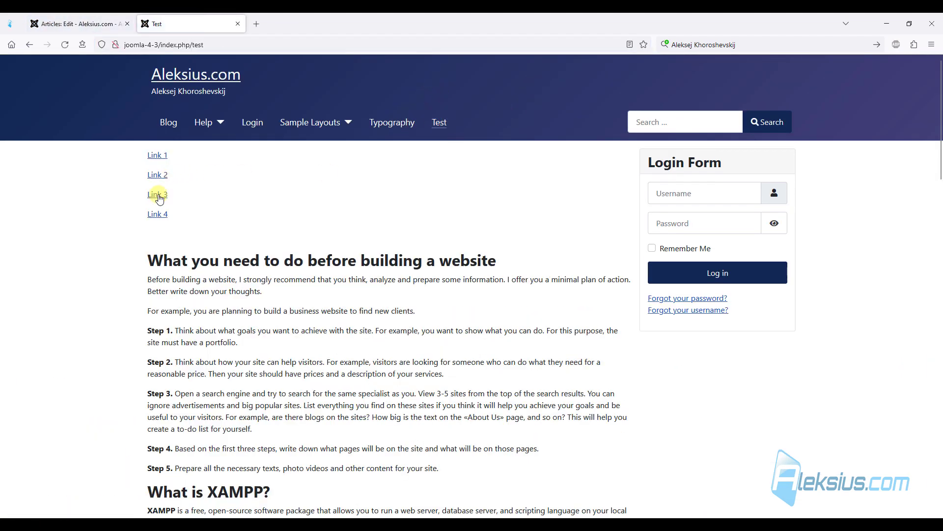
{"action": "left_click_drag", "start_coordinate": [940, 122], "coordinate": [909, 71]}
{"action": "left_click", "coordinate": [163, 200]}
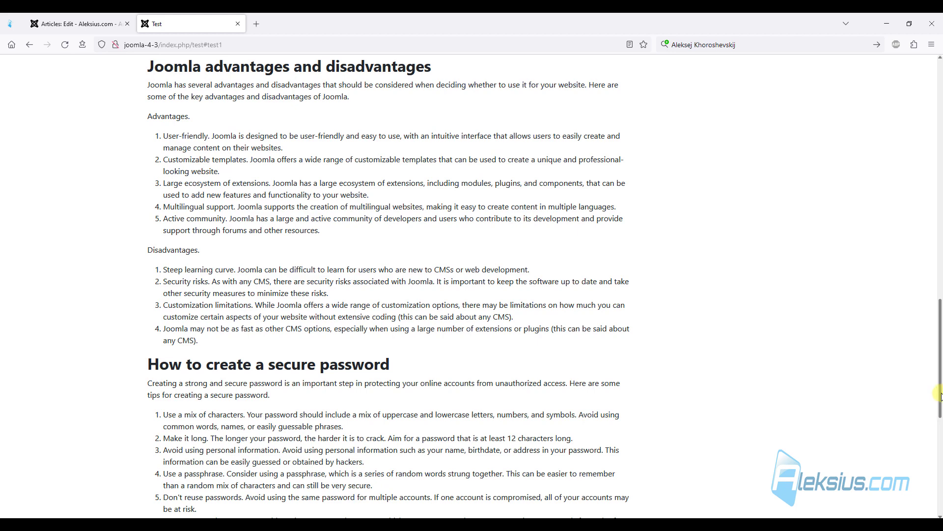
{"action": "left_click_drag", "start_coordinate": [940, 395], "coordinate": [940, 152]}
{"action": "left_click", "coordinate": [159, 213]}
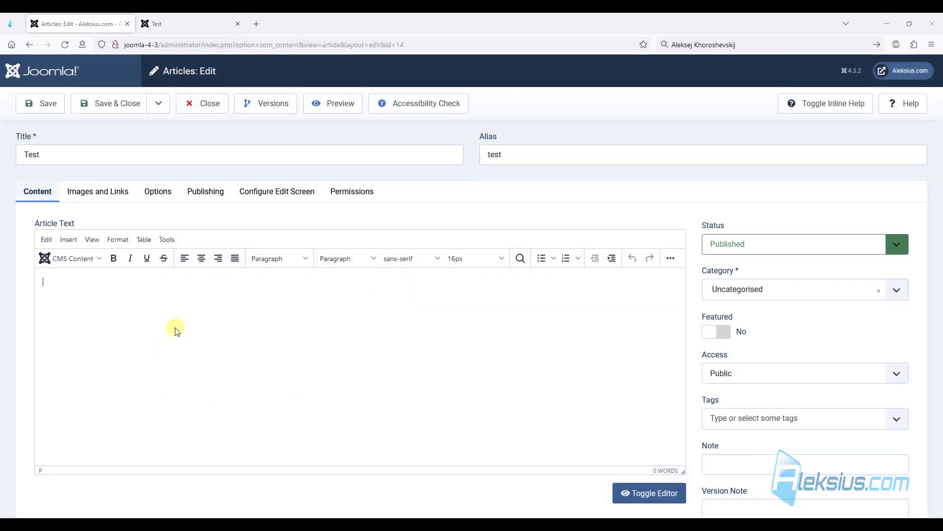
Insert a table with four columns and four rows into the empty article text
{"action": "left_click", "coordinate": [143, 239]}
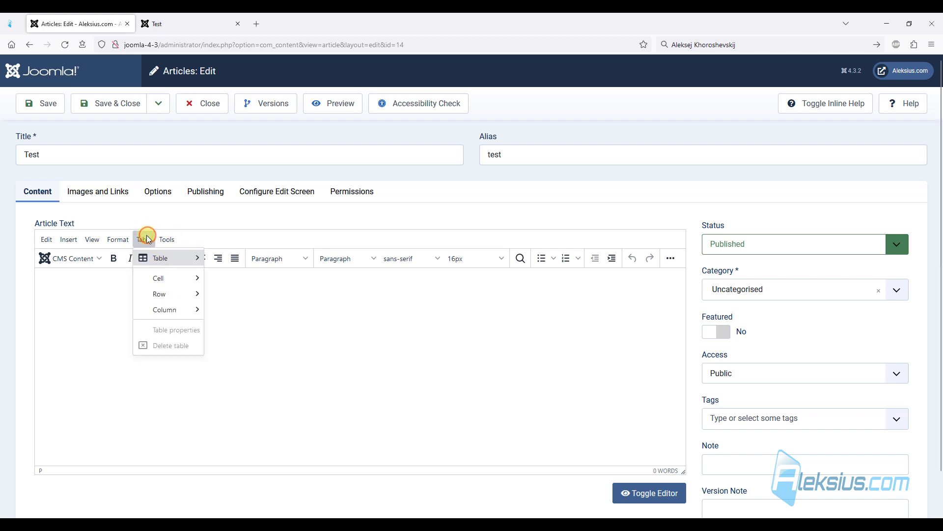
{"action": "left_click", "coordinate": [671, 260]}
{"action": "left_click", "coordinate": [672, 260]}
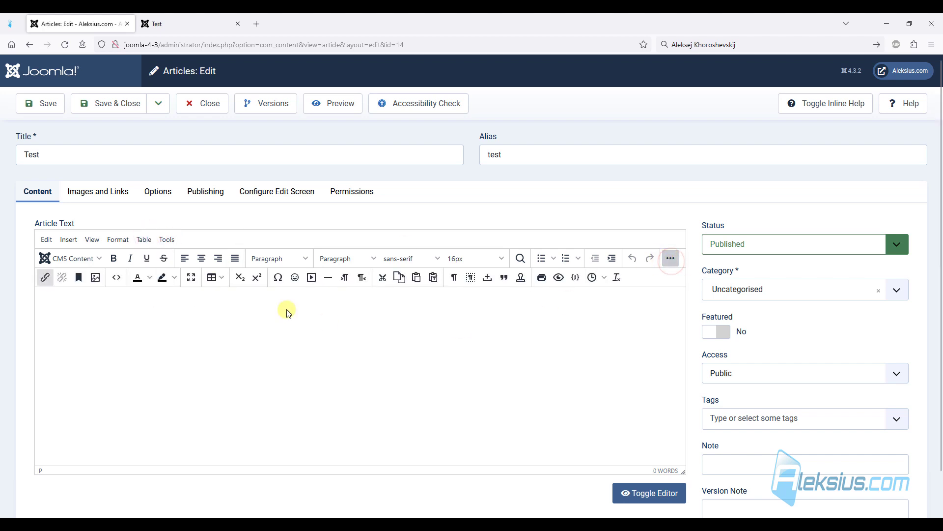
{"action": "left_click", "coordinate": [174, 308]}
{"action": "left_click", "coordinate": [218, 277]}
{"action": "mouse_move", "coordinate": [238, 299]}
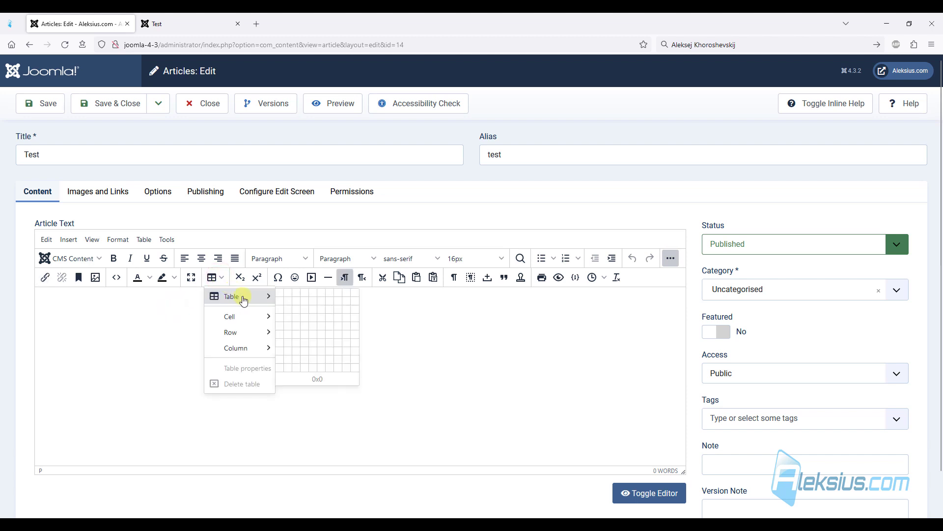
{"action": "left_click", "coordinate": [307, 319]}
{"action": "left_click", "coordinate": [223, 330]}
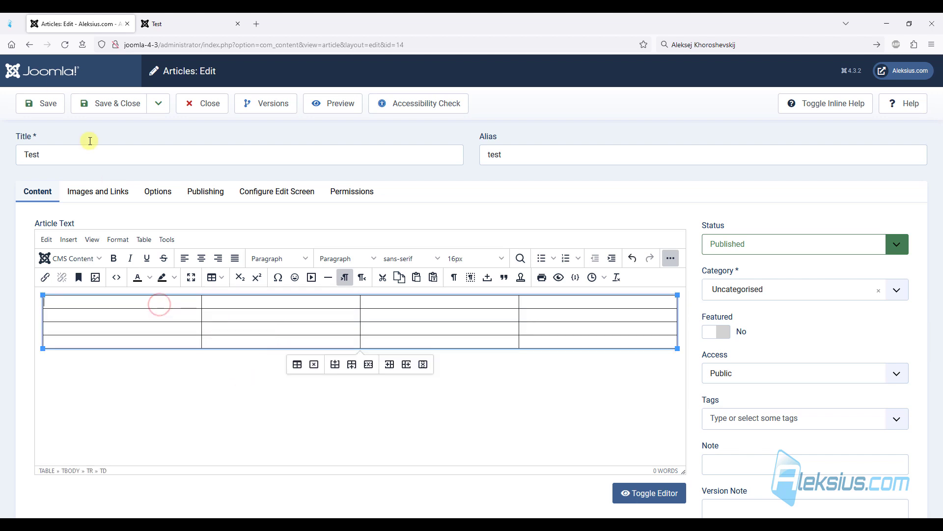
Save the article and reload the Test page on the site to view the empty table
{"action": "left_click", "coordinate": [43, 104]}
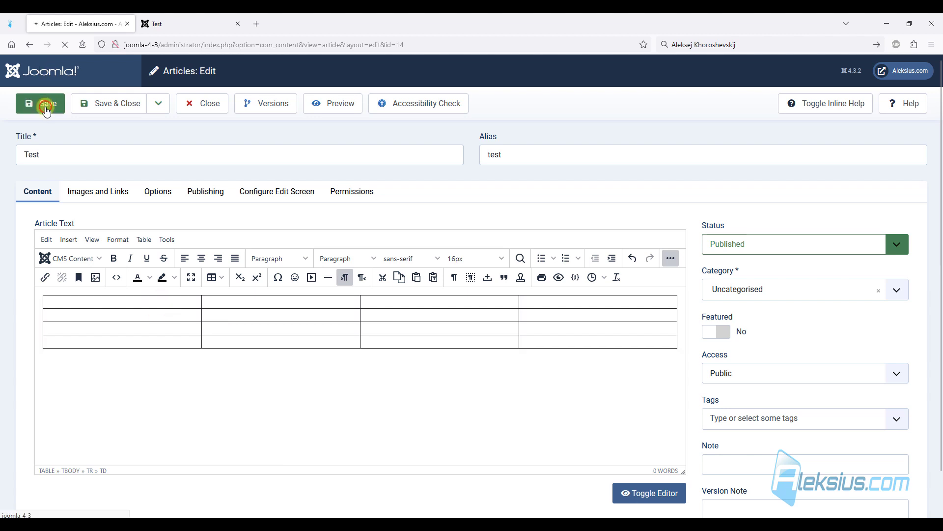
{"action": "left_click", "coordinate": [195, 26]}
{"action": "key", "text": "F5"}
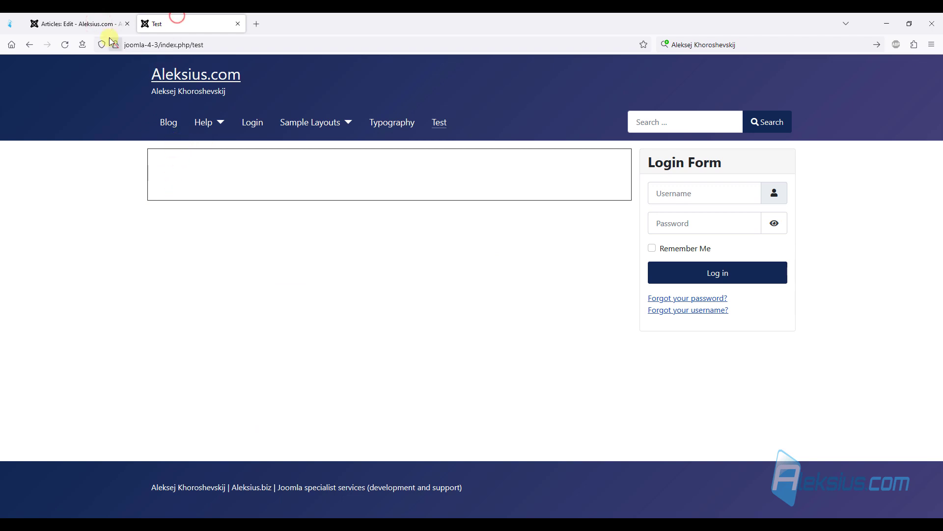
Fill the table cells row by row with Test 1 through Test 16 and check the result on the site's Test page
{"action": "left_click", "coordinate": [96, 25]}
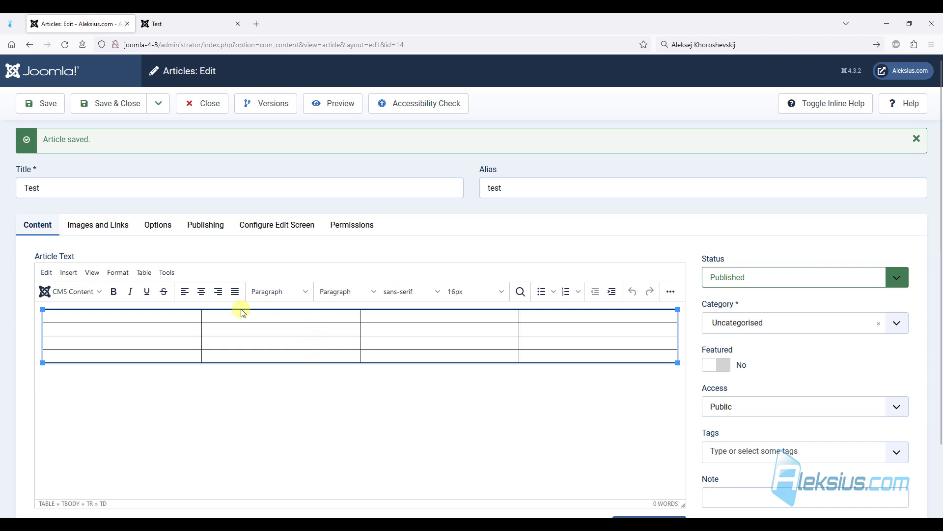
{"action": "left_click", "coordinate": [148, 320]}
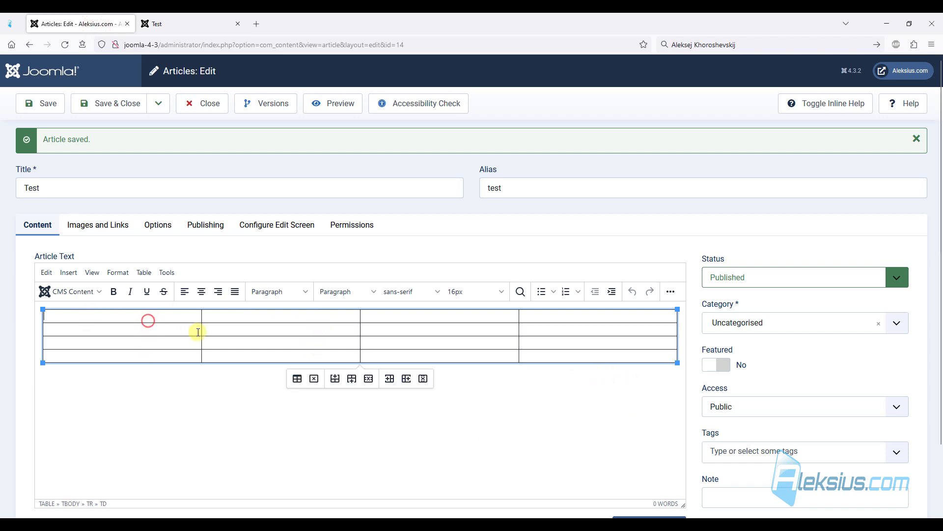
{"action": "type", "text": "Test 1"}
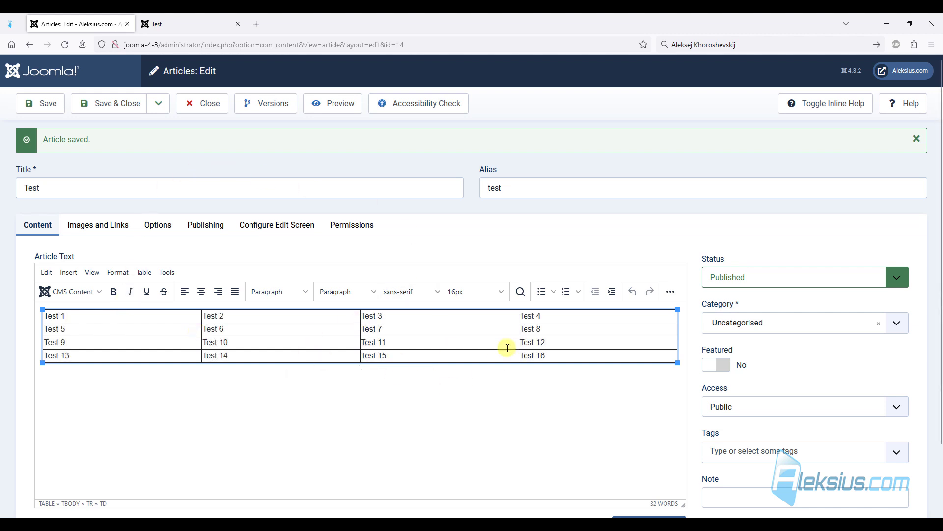
{"action": "left_click", "coordinate": [165, 30]}
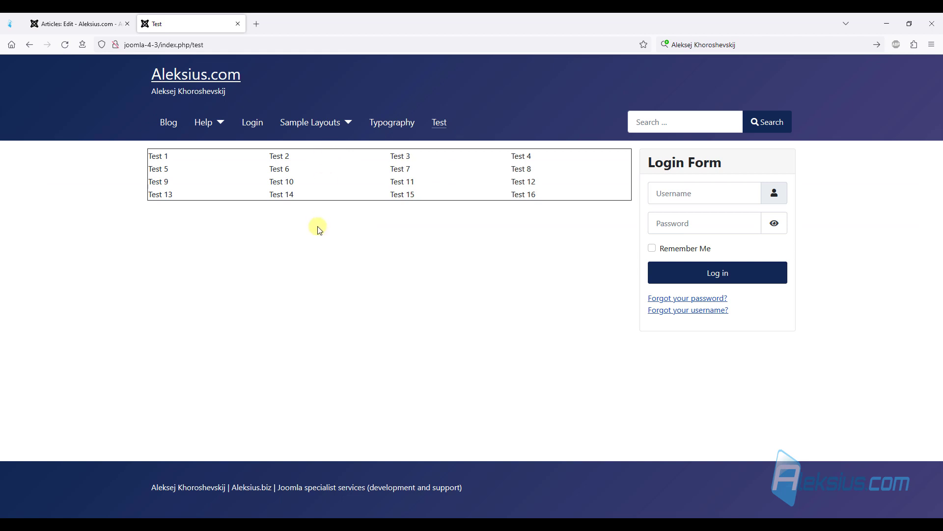
{"action": "left_click", "coordinate": [46, 37]}
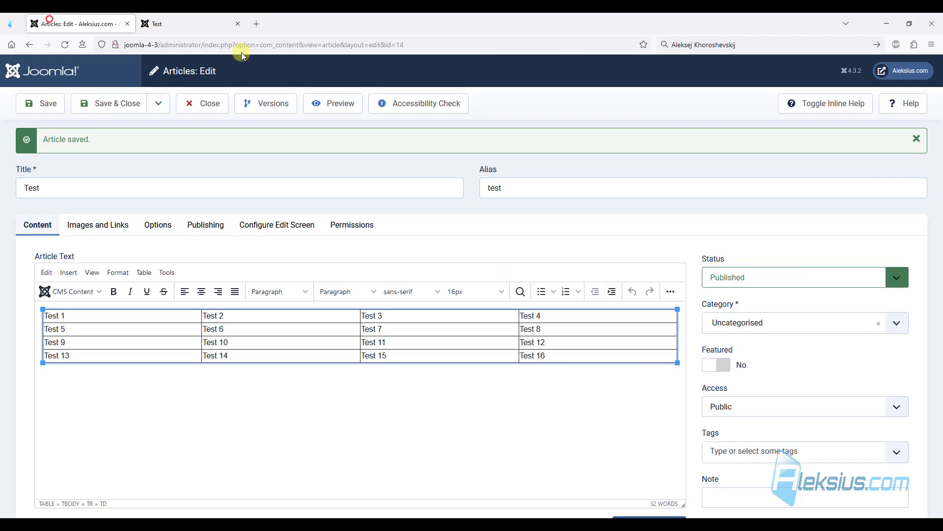
Insert two empty rows above the Test 1 row and two empty rows below it
{"action": "left_click", "coordinate": [119, 317]}
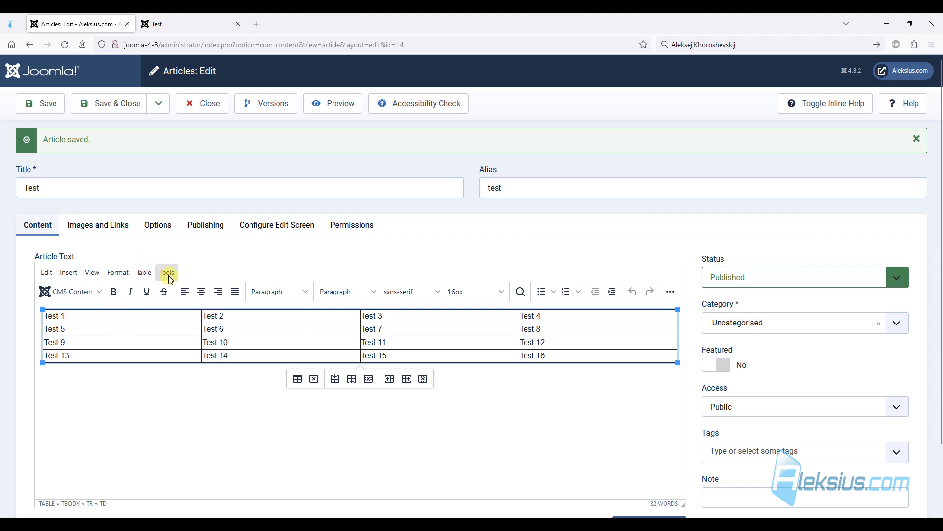
{"action": "left_click", "coordinate": [337, 383]}
{"action": "left_click", "coordinate": [336, 392]}
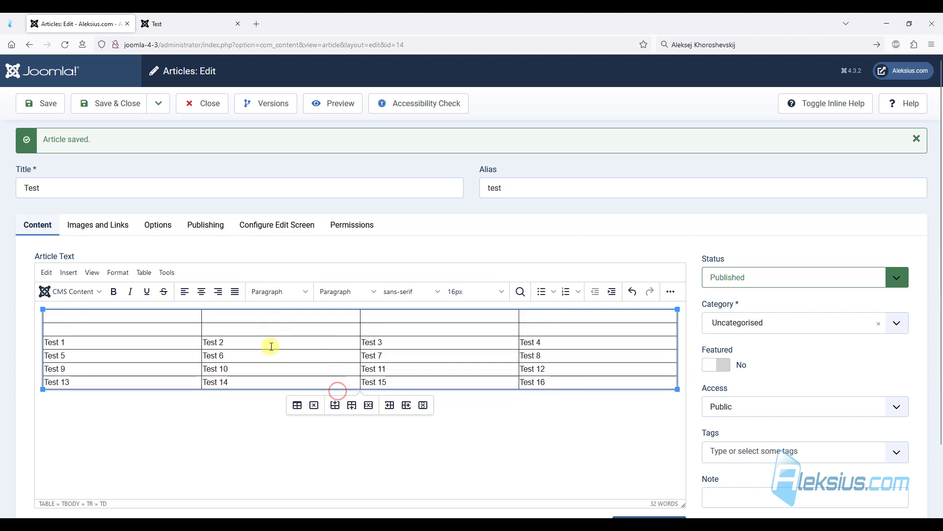
{"action": "left_click", "coordinate": [350, 403]}
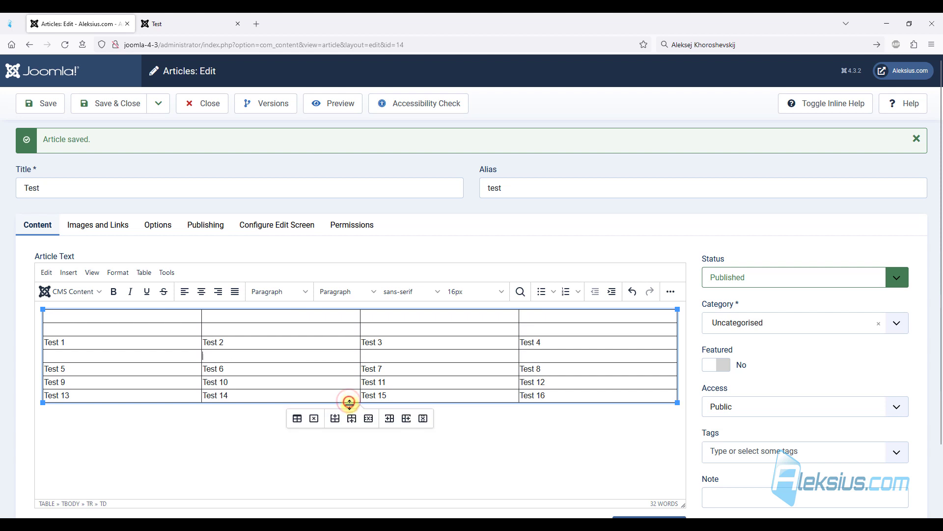
{"action": "left_click", "coordinate": [351, 418]}
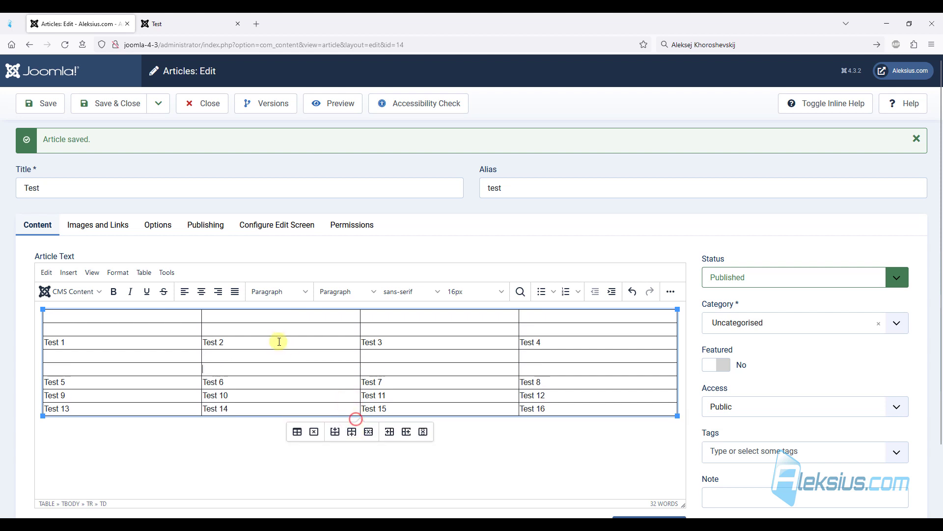
Delete the four empty rows above and below the Test 1 row
{"action": "left_click", "coordinate": [264, 315]}
{"action": "left_click", "coordinate": [369, 432]}
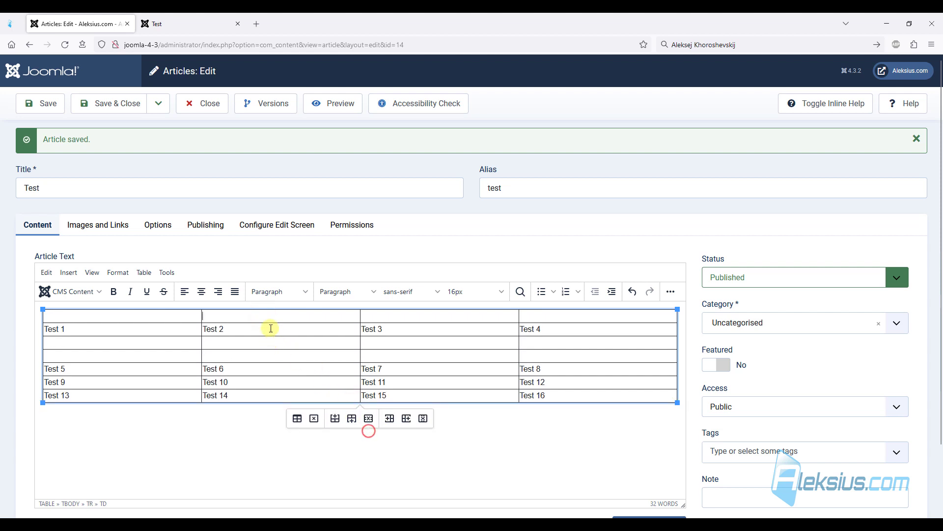
{"action": "left_click", "coordinate": [270, 318]}
{"action": "left_click", "coordinate": [369, 420]}
{"action": "left_click", "coordinate": [270, 331]}
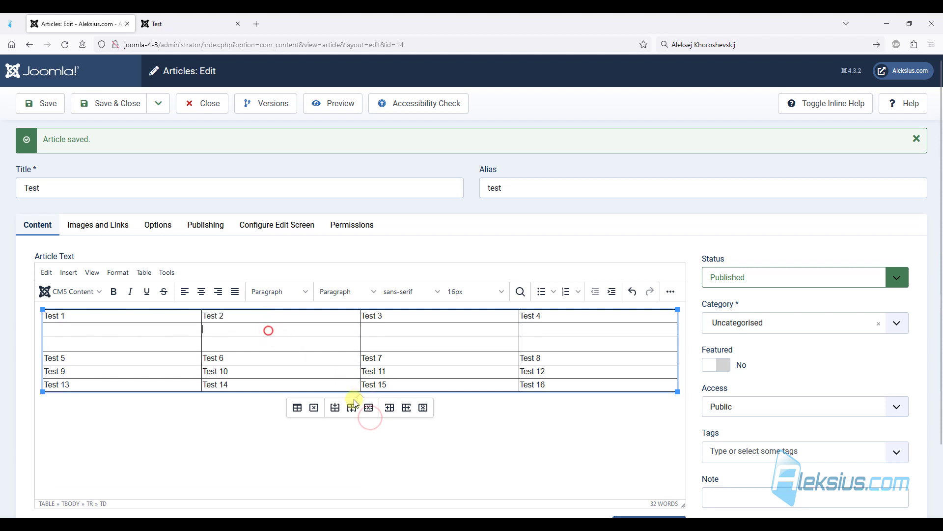
{"action": "left_click", "coordinate": [369, 407]}
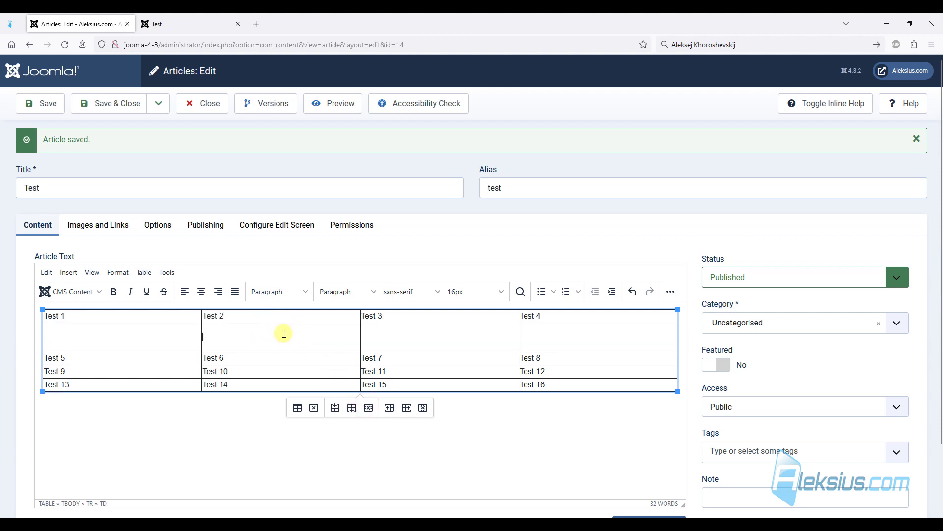
{"action": "left_click", "coordinate": [284, 333]}
{"action": "left_click", "coordinate": [368, 407]}
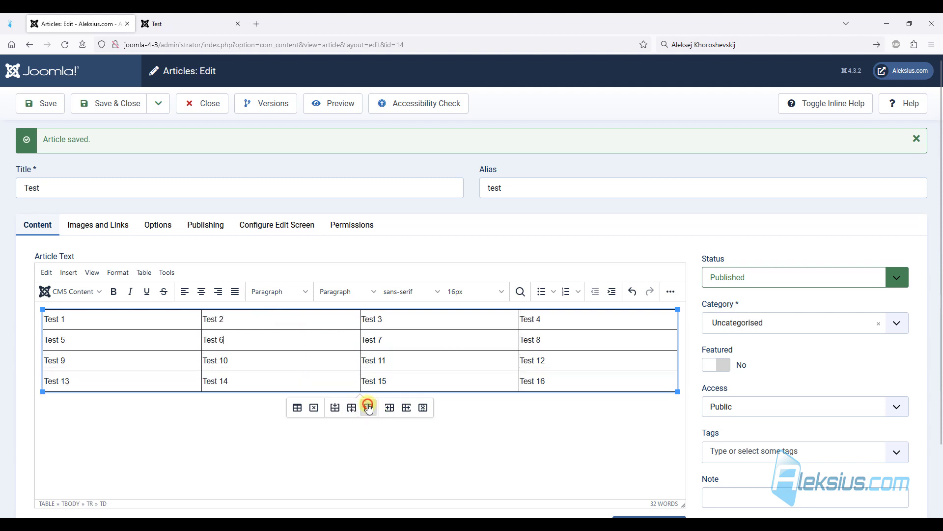
Insert one empty column before and one after the Test 2 column
{"action": "left_click", "coordinate": [328, 320]}
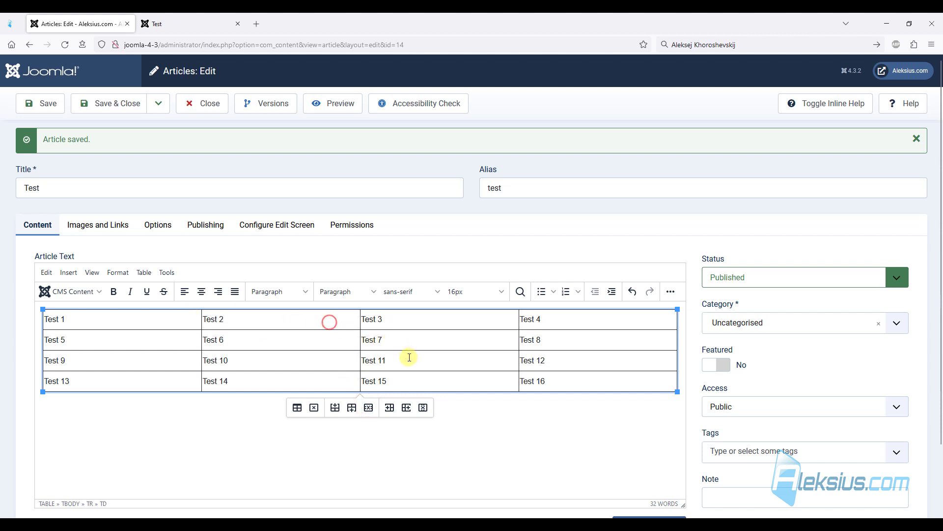
{"action": "left_click", "coordinate": [391, 408]}
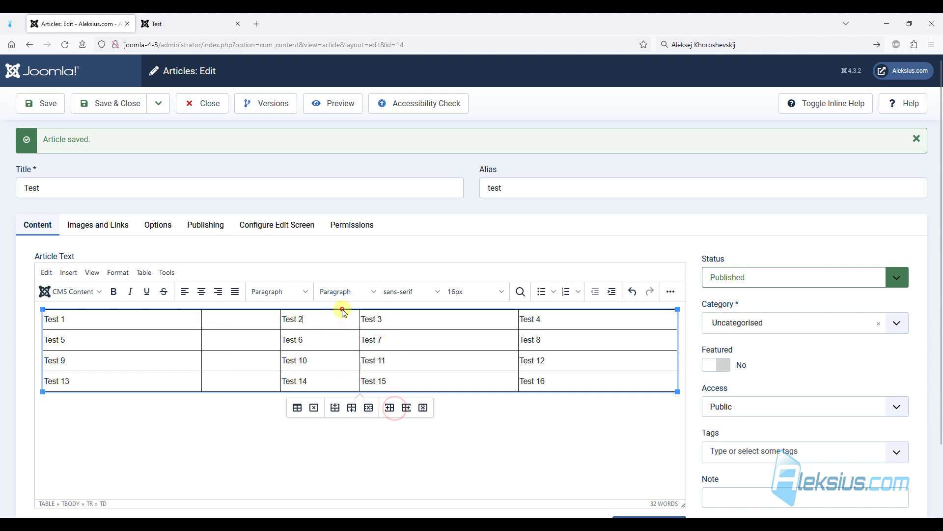
{"action": "left_click", "coordinate": [406, 409]}
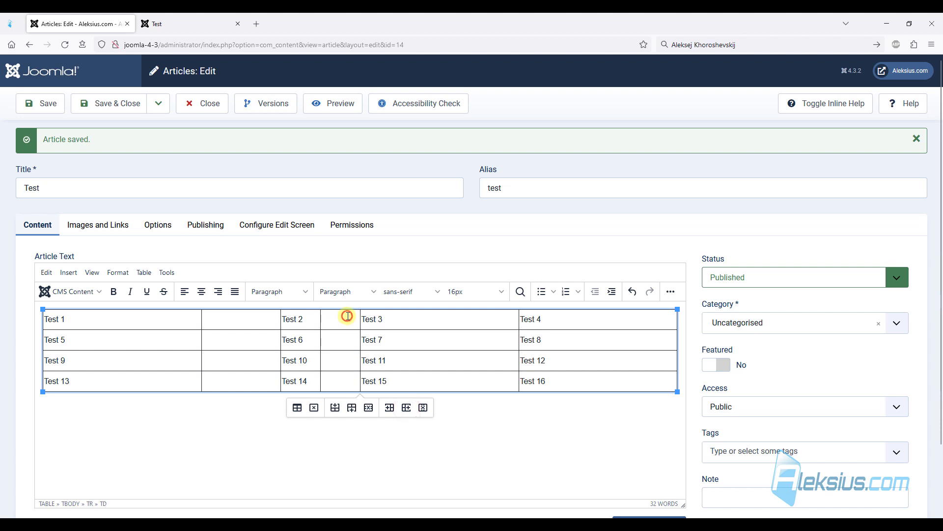
Delete the two empty columns on either side of the Test 2 column
{"action": "left_click", "coordinate": [423, 408]}
{"action": "left_click", "coordinate": [262, 319]}
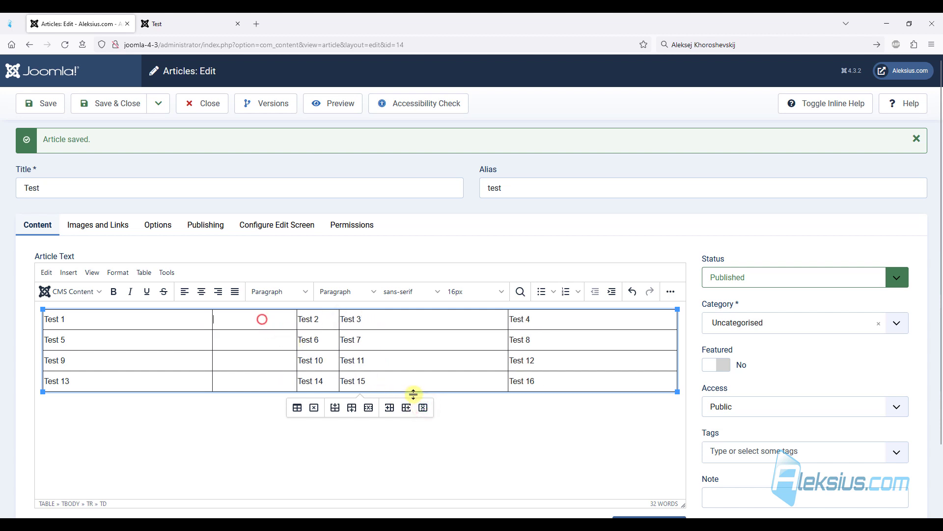
{"action": "left_click", "coordinate": [423, 407]}
Set the table's width to 50% and its height to 300px in the table properties
{"action": "left_click", "coordinate": [277, 350]}
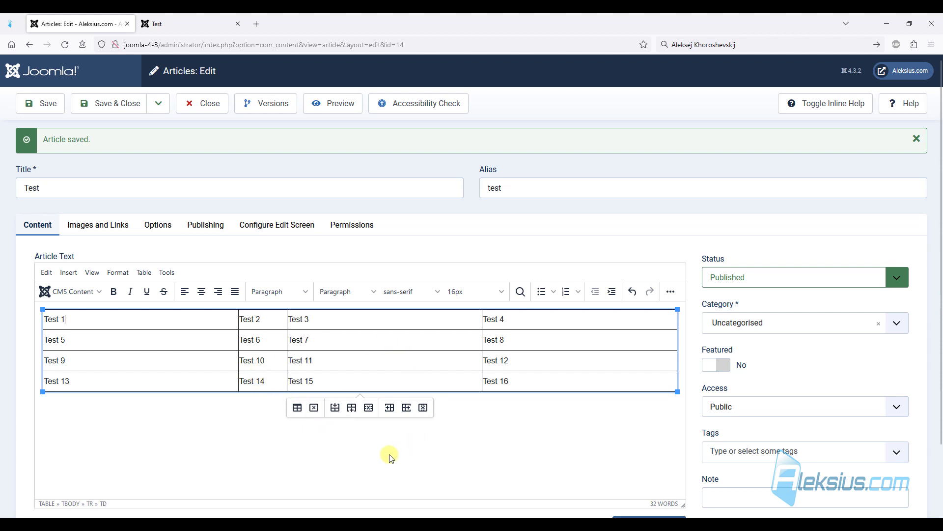
{"action": "left_click", "coordinate": [294, 413]}
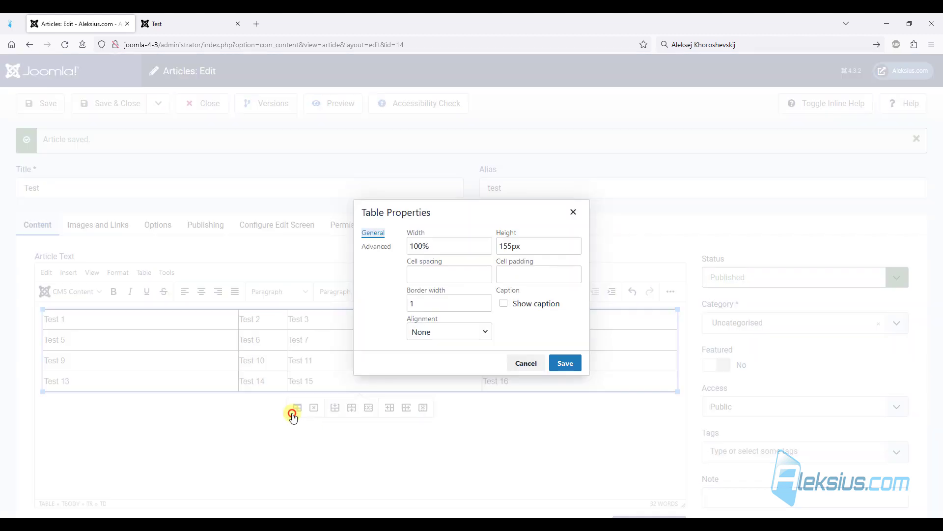
{"action": "left_click", "coordinate": [422, 245]}
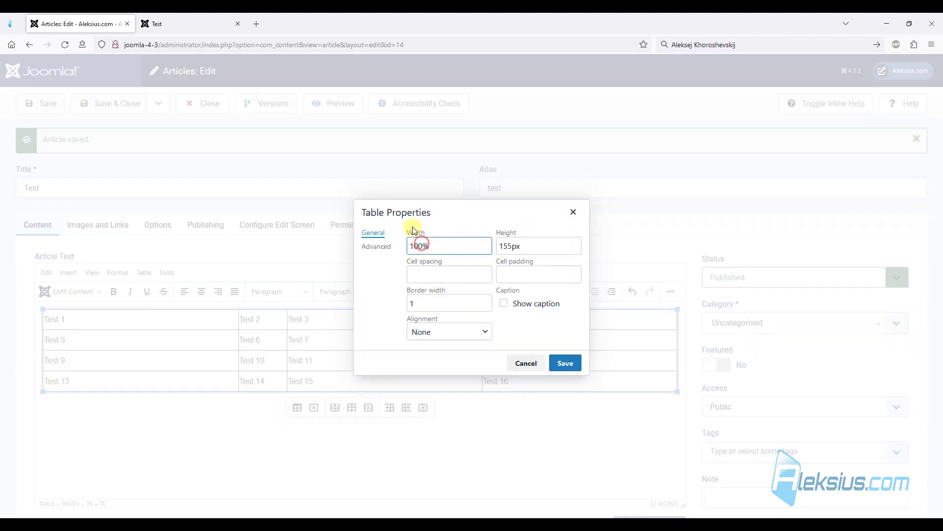
{"action": "left_click", "coordinate": [192, 17]}
{"action": "left_click", "coordinate": [77, 20]}
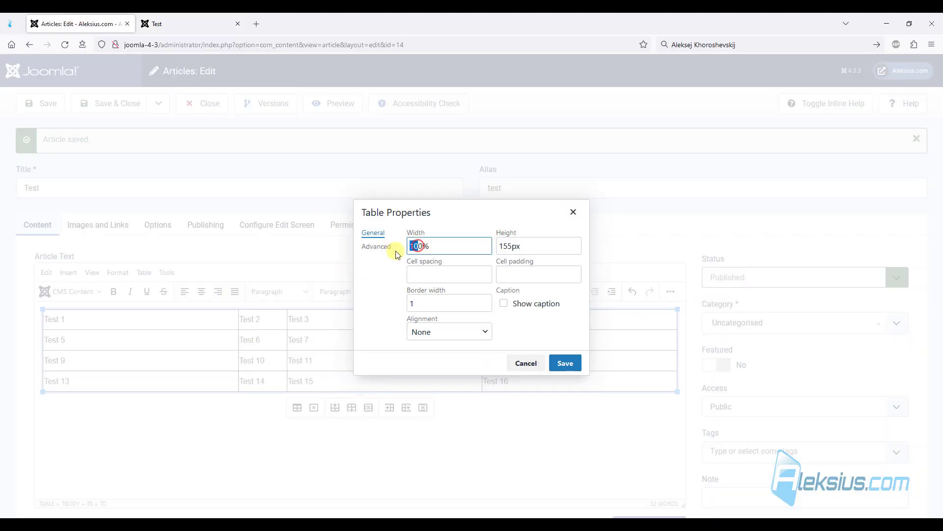
{"action": "type", "text": "5"}
{"action": "left_click", "coordinate": [544, 246]}
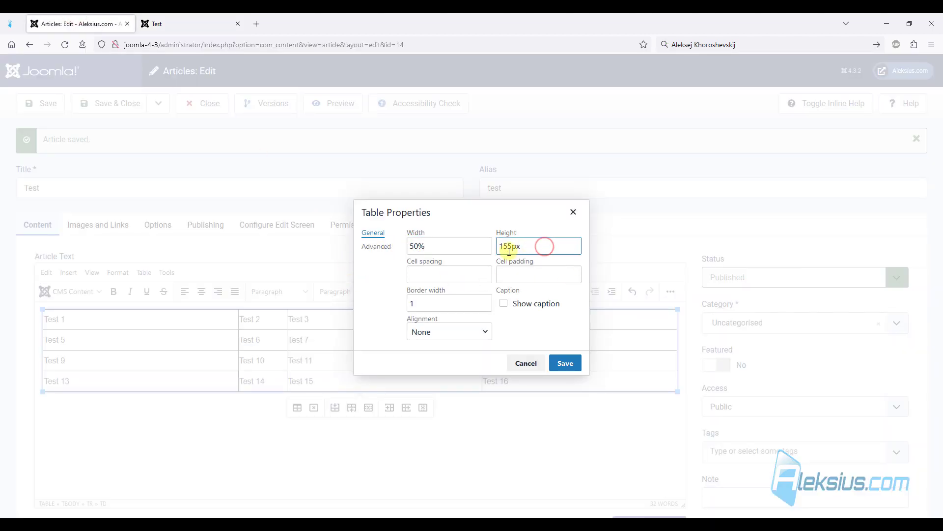
{"action": "left_click_drag", "start_coordinate": [512, 246], "coordinate": [500, 245]}
{"action": "left_click", "coordinate": [563, 363]}
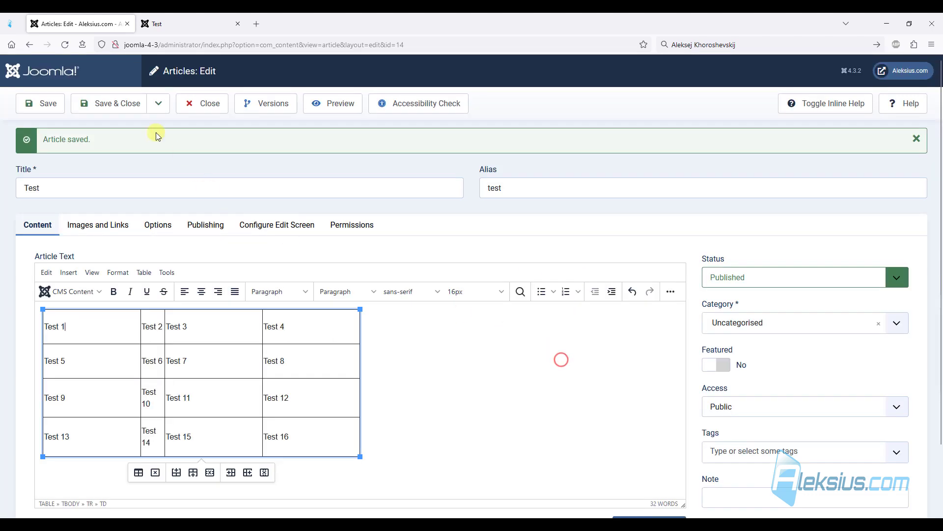
Save the article and refresh the Test page on the site to check the table's new size
{"action": "left_click", "coordinate": [48, 103]}
{"action": "left_click", "coordinate": [188, 22]}
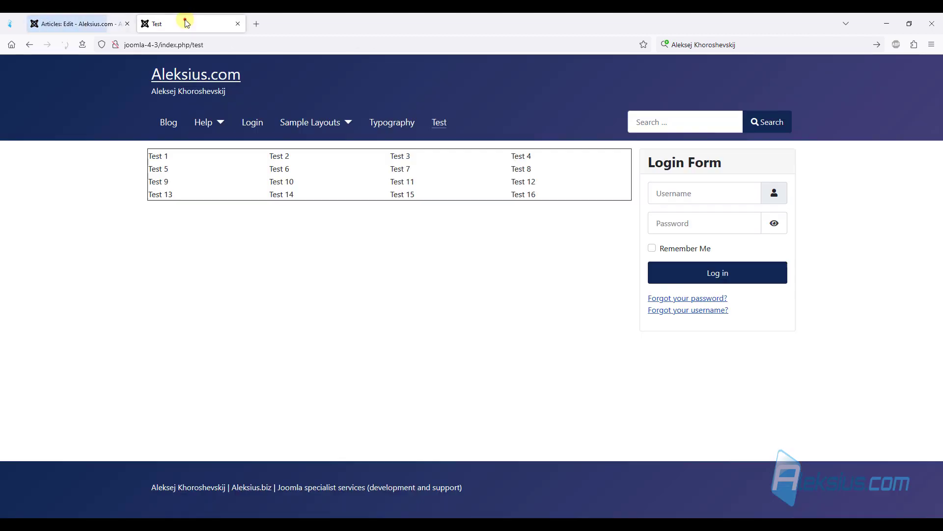
{"action": "key", "text": "F5"}
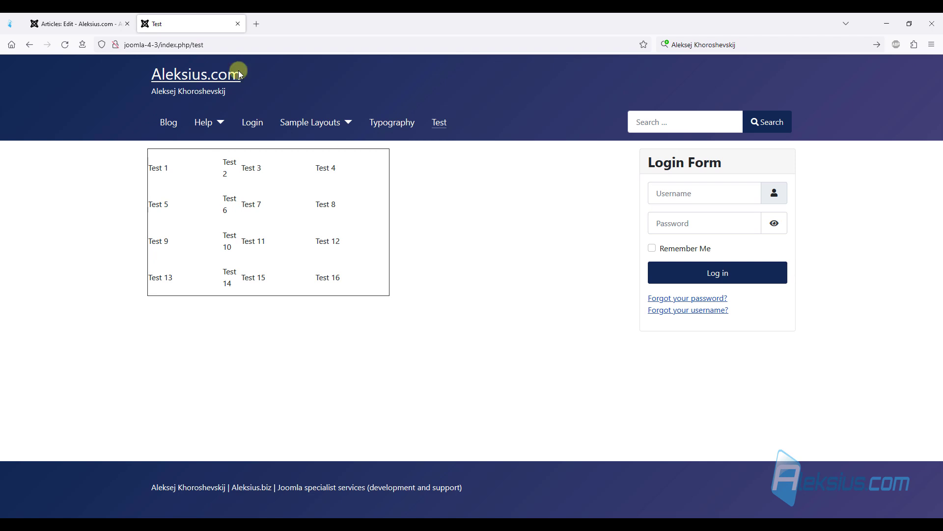
Set the table's width to 100%, with cell spacing 10 and cell padding 10
{"action": "left_click", "coordinate": [66, 23]}
{"action": "right_click", "coordinate": [106, 355]}
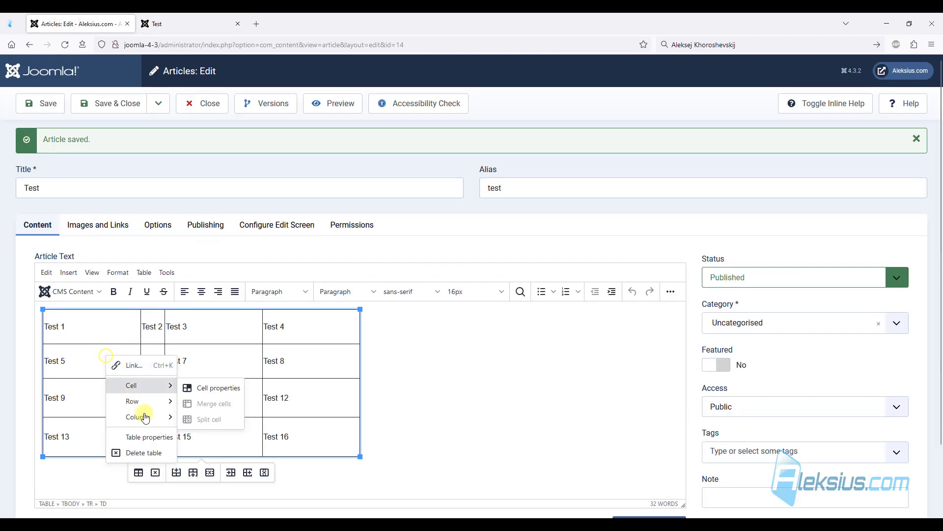
{"action": "left_click", "coordinate": [138, 472]}
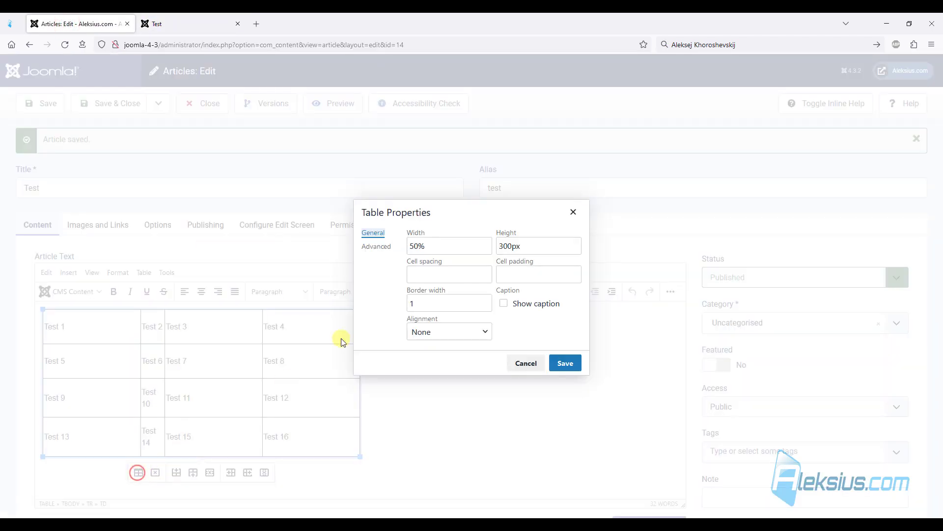
{"action": "left_click", "coordinate": [417, 245]}
{"action": "key", "text": "BackSpace"}
{"action": "type", "text": "10"}
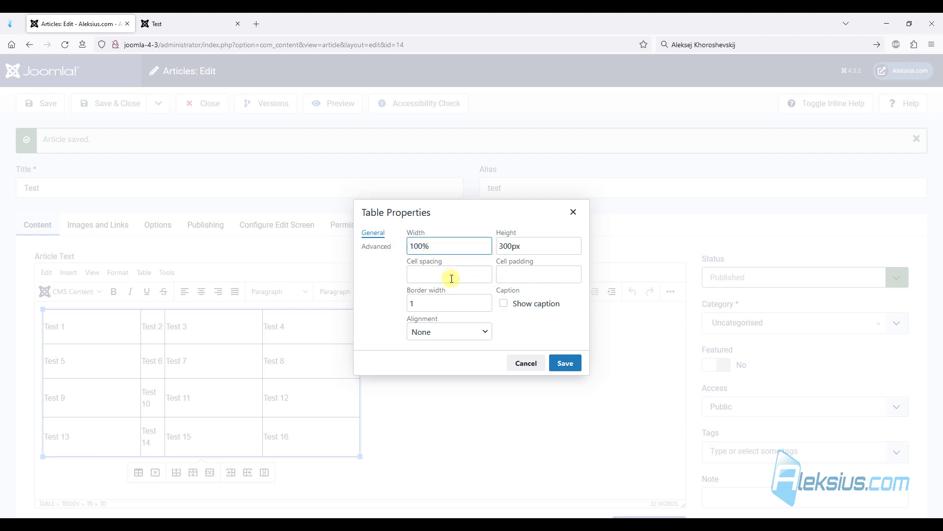
{"action": "left_click", "coordinate": [455, 278]}
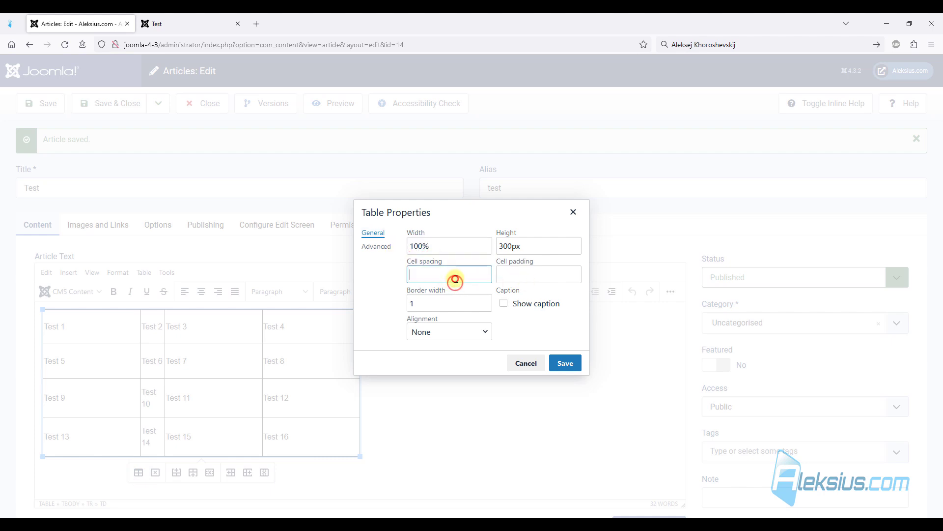
{"action": "left_click", "coordinate": [546, 276]}
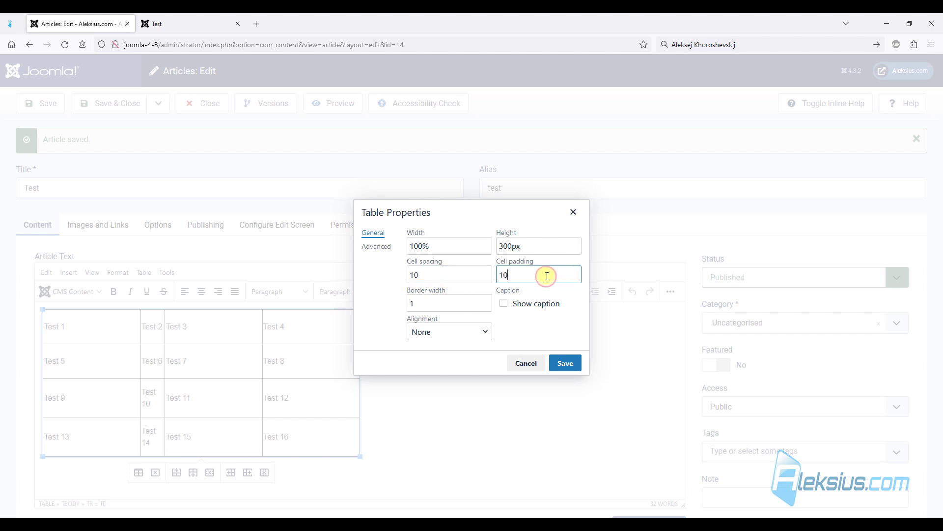
{"action": "type", "text": "10"}
{"action": "left_click", "coordinate": [565, 363]}
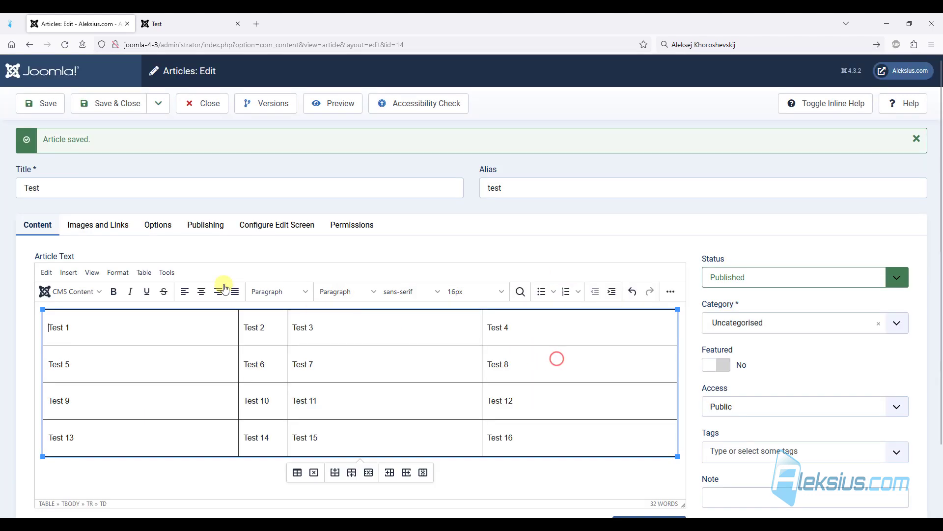
Save the article and refresh the Test page on the site to check the table's width and cell padding
{"action": "left_click", "coordinate": [54, 106]}
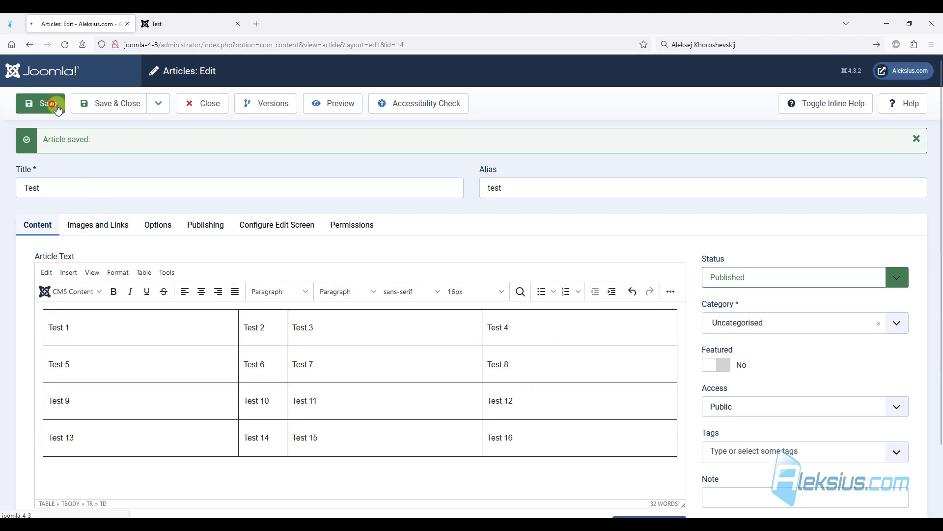
{"action": "left_click", "coordinate": [200, 24]}
{"action": "key", "text": "F5"}
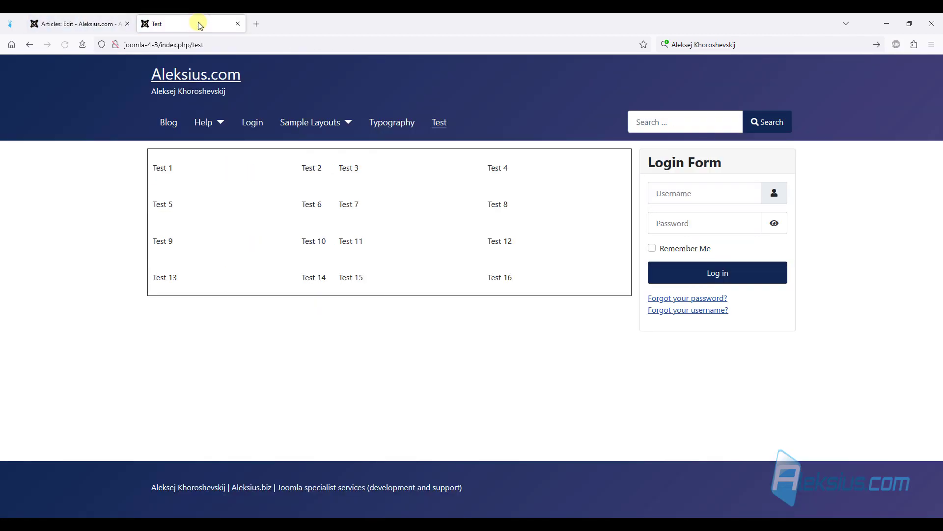
Return to the article editor and choose the green border color #169179 in the advanced table properties
{"action": "left_click", "coordinate": [93, 27]}
{"action": "left_click", "coordinate": [77, 333]}
{"action": "right_click", "coordinate": [77, 335]}
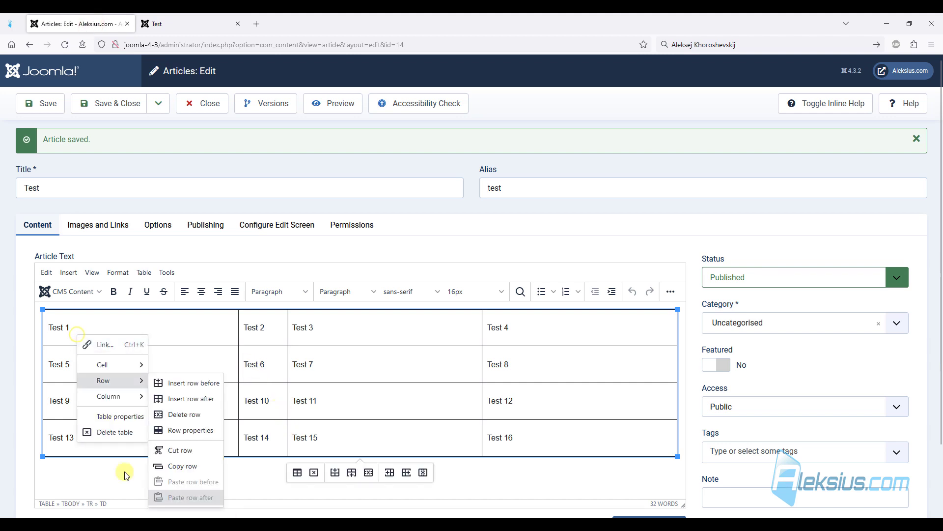
{"action": "left_click", "coordinate": [110, 491]}
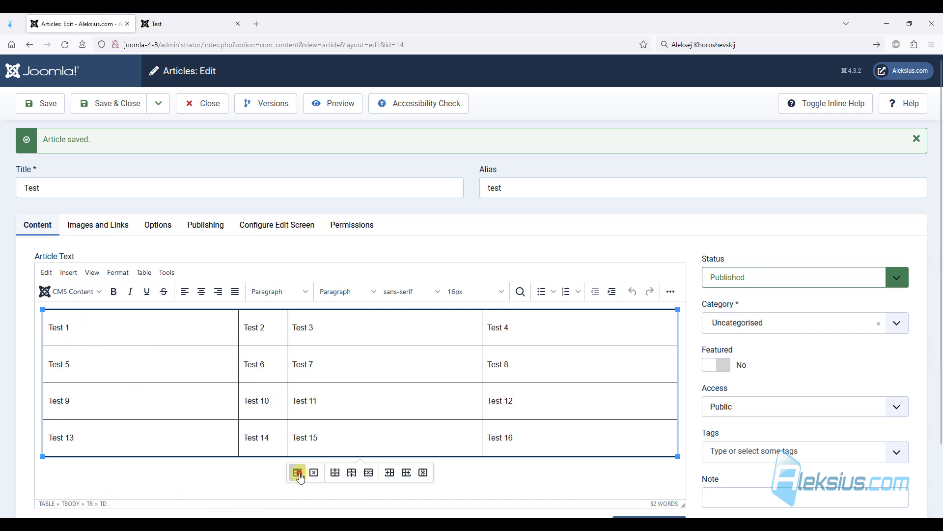
{"action": "left_click", "coordinate": [298, 473]}
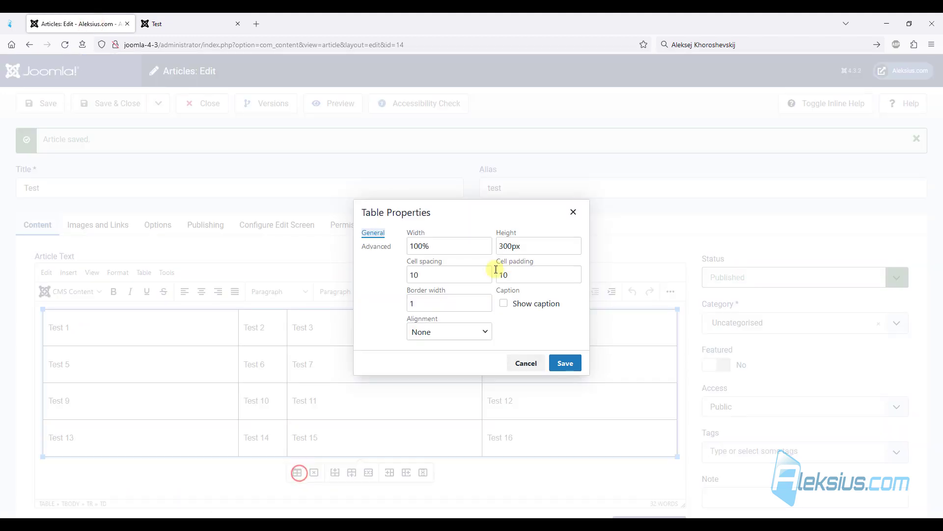
{"action": "left_click", "coordinate": [379, 248]}
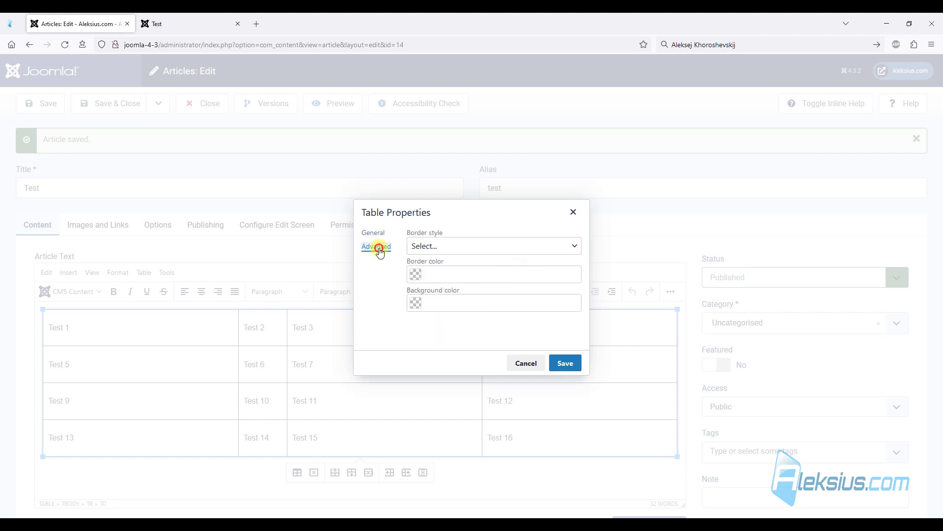
{"action": "left_click", "coordinate": [445, 273]}
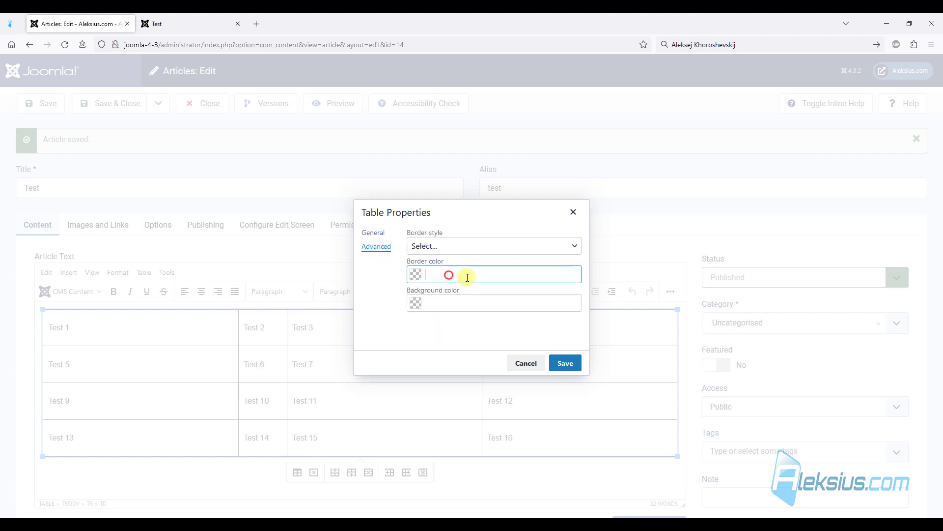
{"action": "left_click", "coordinate": [417, 276]}
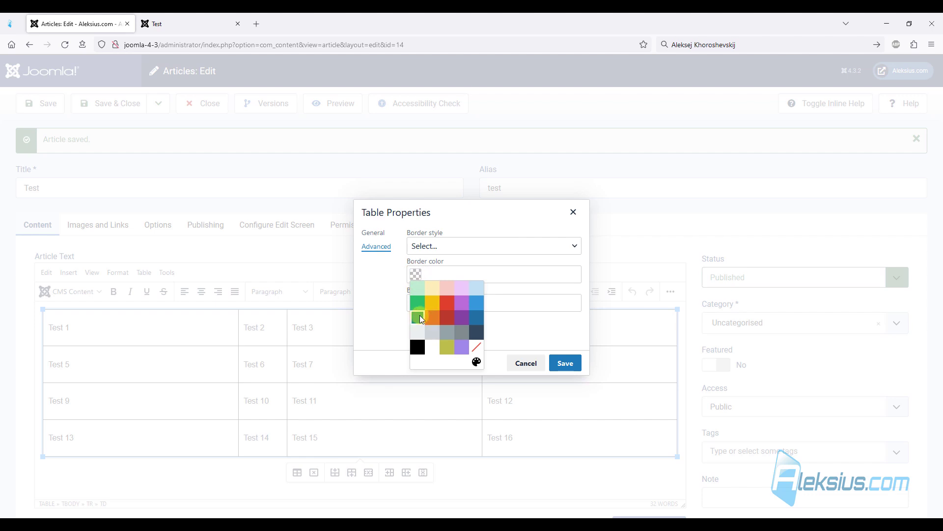
{"action": "left_click", "coordinate": [417, 317]}
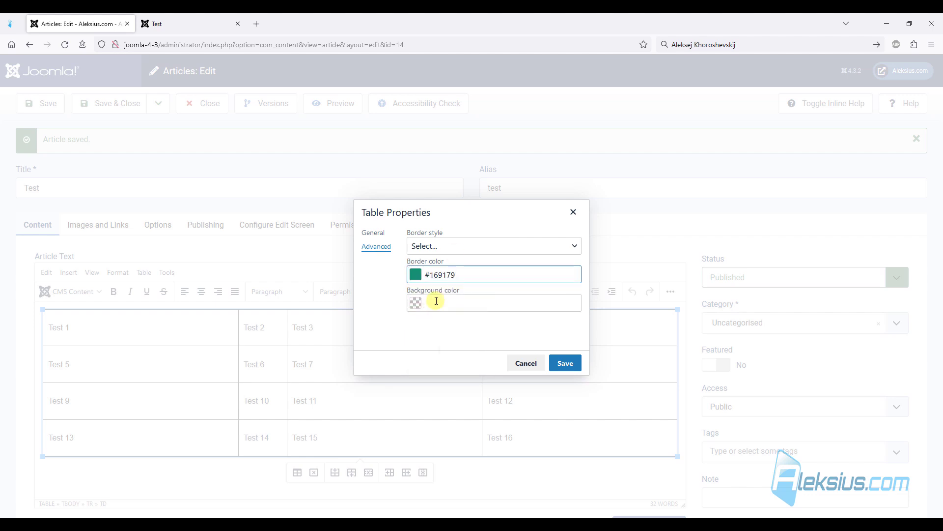
Choose the yellow background color #f1c40f for the table and apply the table properties
{"action": "left_click", "coordinate": [436, 302]}
{"action": "left_click", "coordinate": [415, 304]}
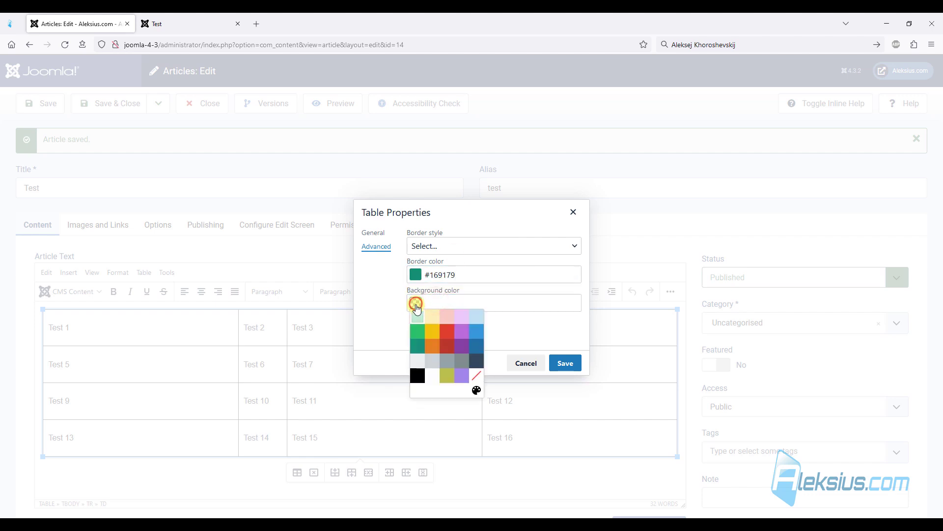
{"action": "left_click", "coordinate": [434, 330]}
{"action": "left_click", "coordinate": [565, 363]}
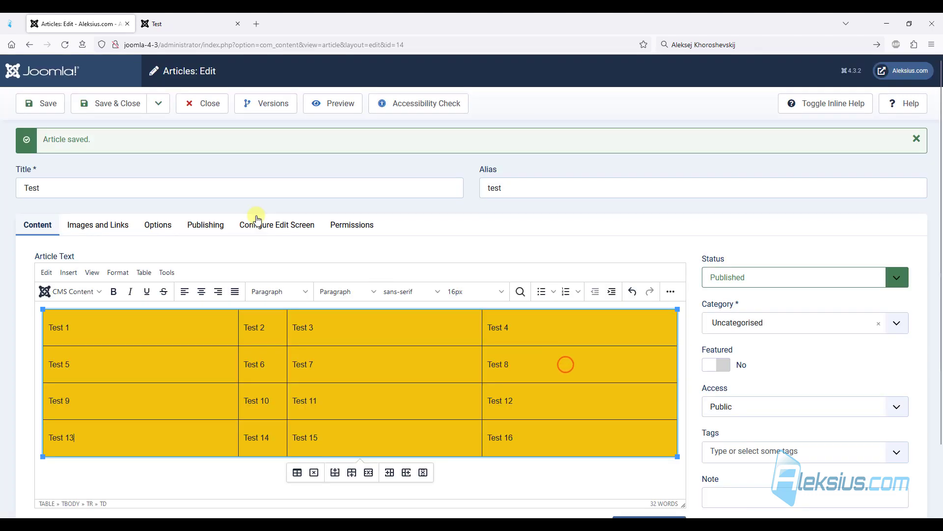
Save the article and refresh the Test page on the site to check the table's colors
{"action": "left_click", "coordinate": [54, 109]}
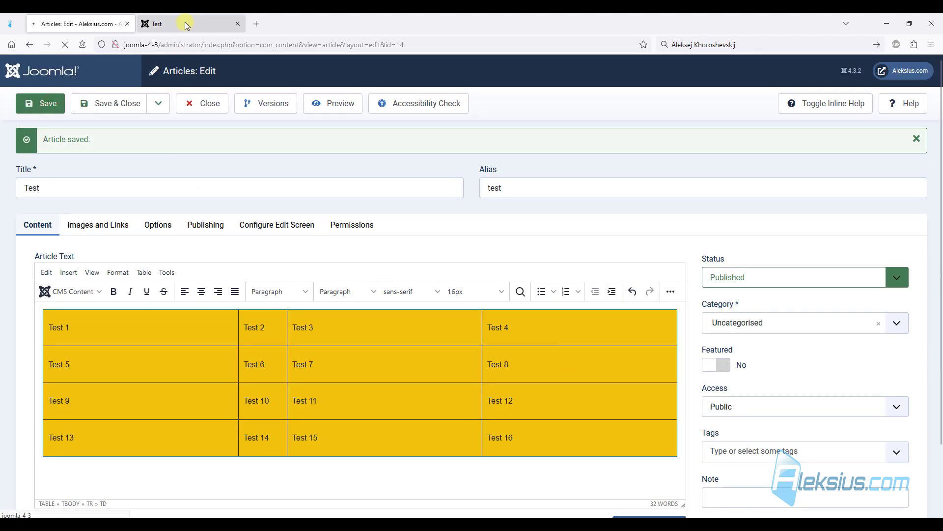
{"action": "left_click", "coordinate": [187, 26]}
{"action": "key", "text": "F5"}
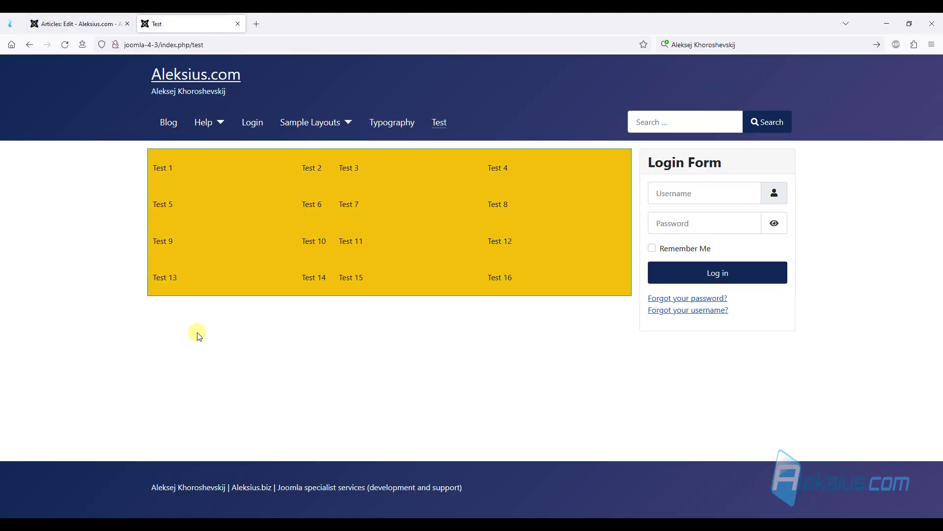
Set the table's border width to 3 and its border style to Double
{"action": "left_click", "coordinate": [54, 24]}
{"action": "right_click", "coordinate": [90, 378]}
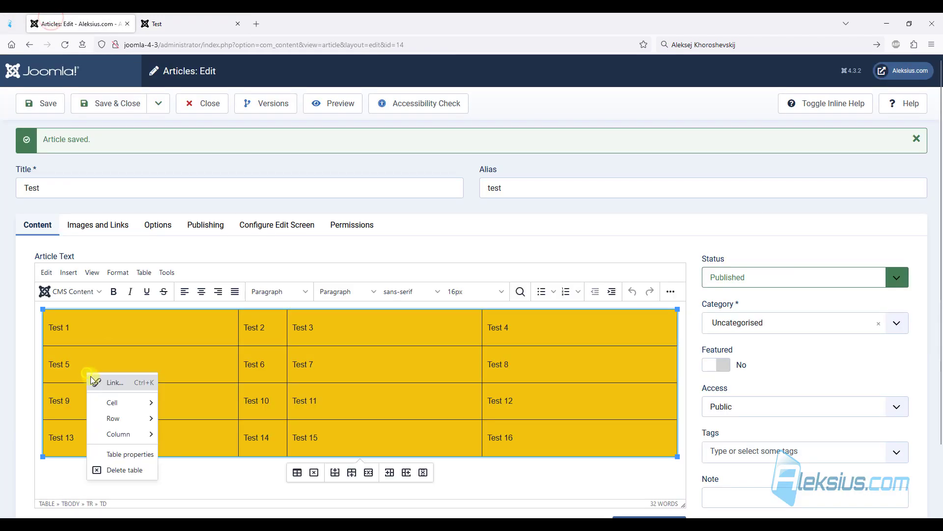
{"action": "left_click", "coordinate": [296, 471]}
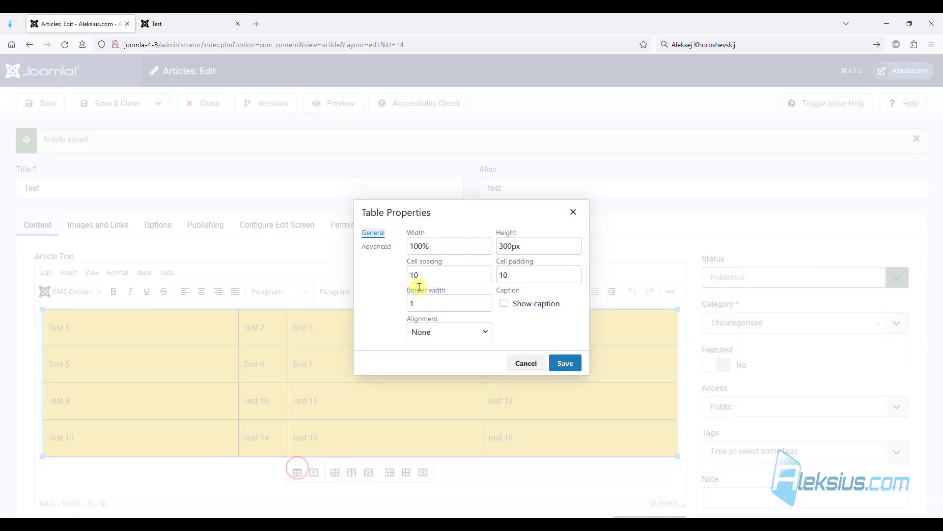
{"action": "double_click", "coordinate": [413, 303]}
{"action": "type", "text": "3"}
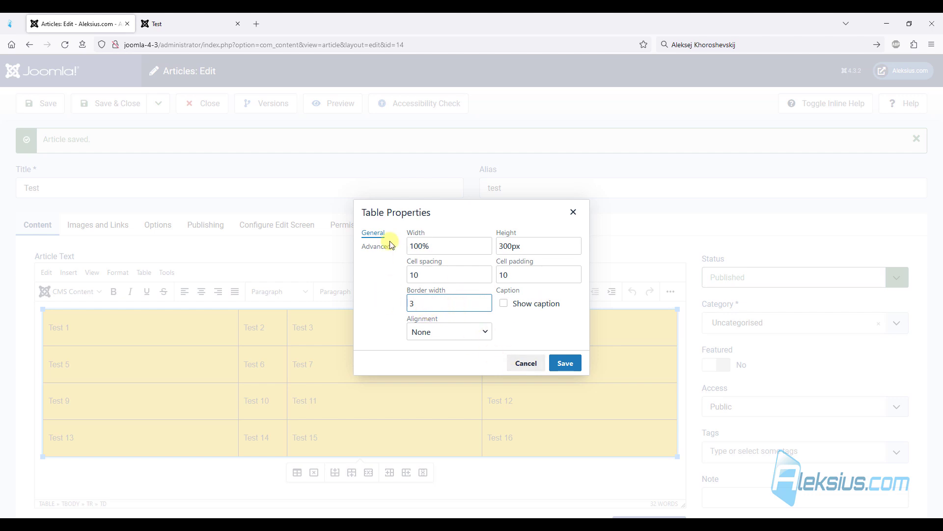
{"action": "left_click", "coordinate": [380, 249]}
{"action": "left_click", "coordinate": [458, 248]}
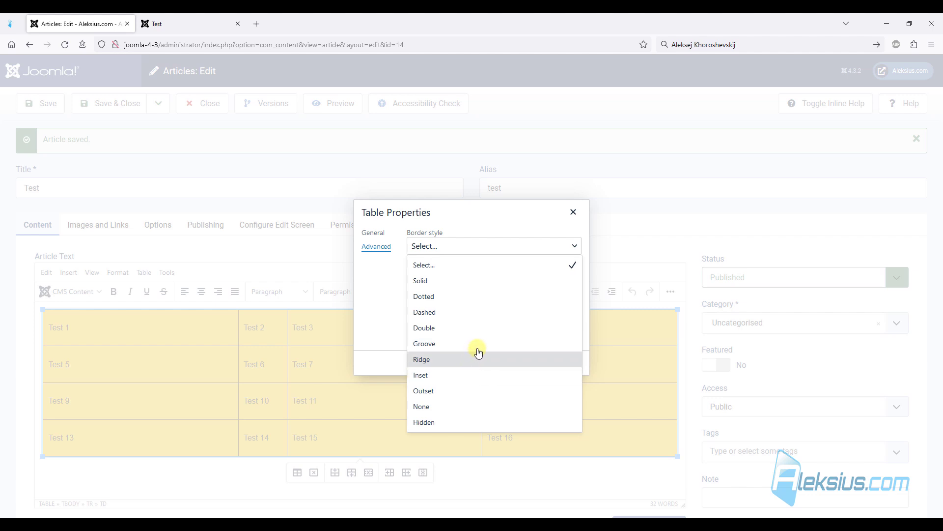
{"action": "left_click", "coordinate": [480, 329]}
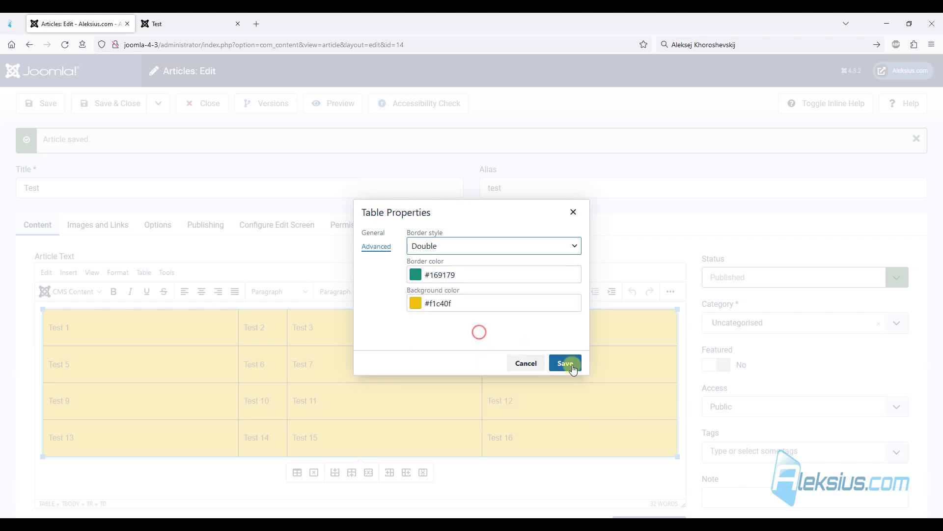
{"action": "left_click", "coordinate": [570, 364]}
Save the article and view the table's border on the site's Test page
{"action": "left_click", "coordinate": [50, 106]}
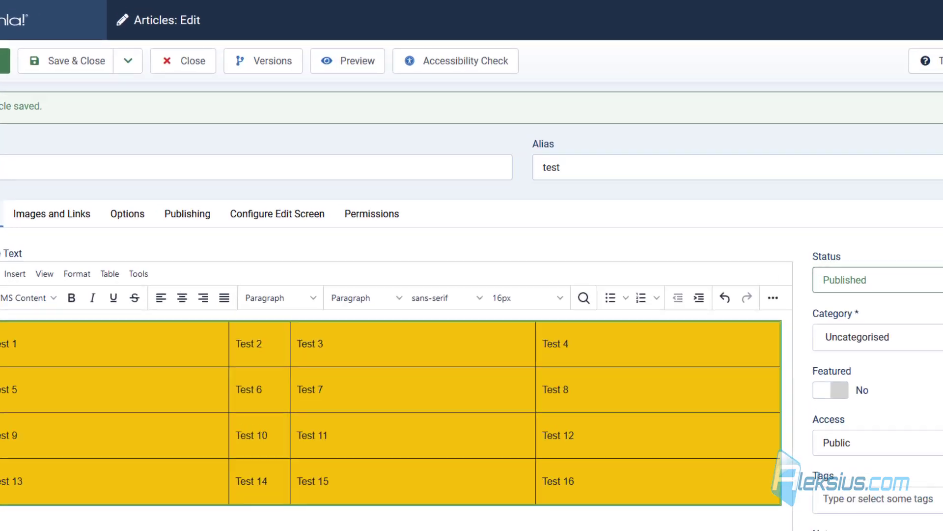
{"action": "left_click", "coordinate": [183, 25]}
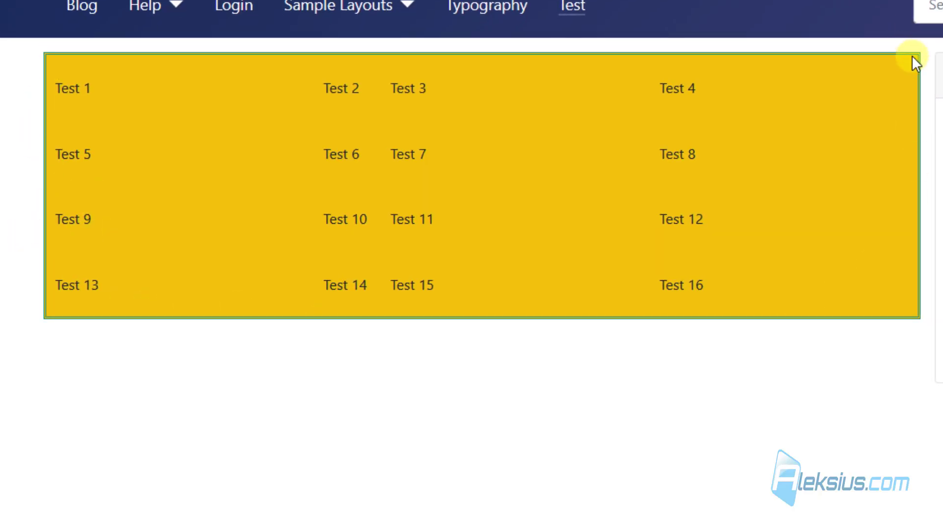
Set the table's border width to 30 and check the saved article on the site's Test page
{"action": "left_click", "coordinate": [71, 24]}
{"action": "right_click", "coordinate": [105, 347]}
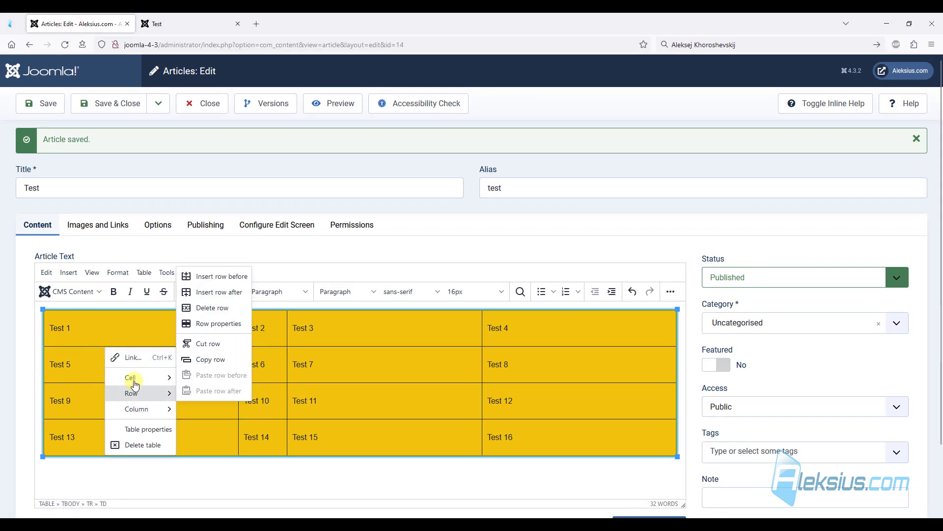
{"action": "mouse_move", "coordinate": [127, 380]}
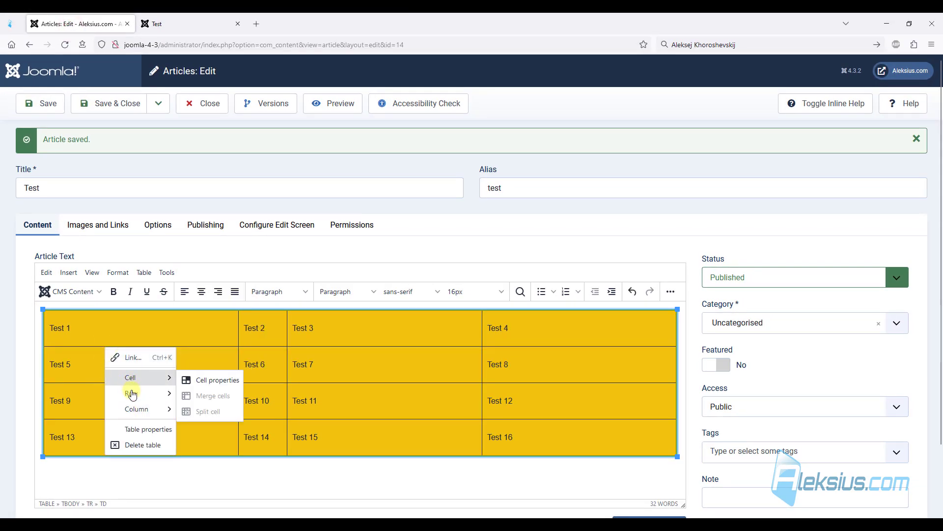
{"action": "left_click", "coordinate": [147, 429]}
{"action": "double_click", "coordinate": [427, 303]}
{"action": "type", "text": "3"}
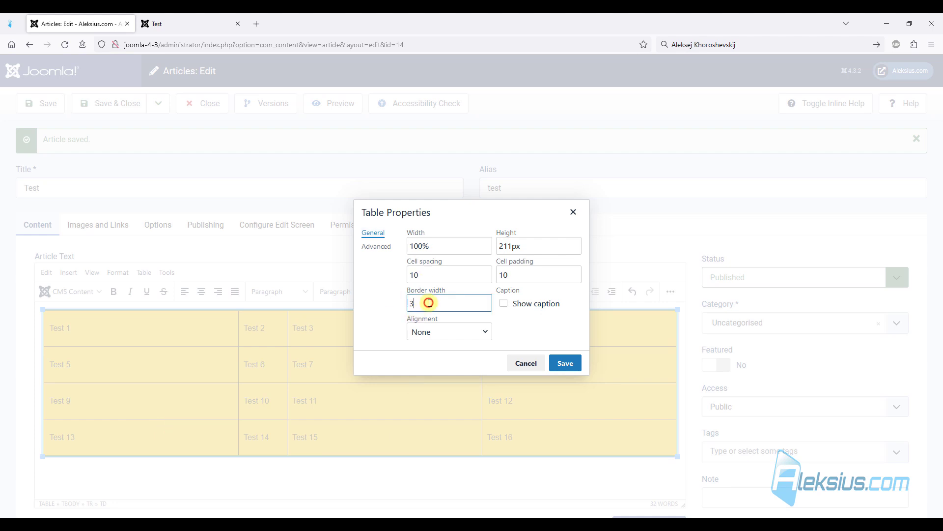
{"action": "type", "text": "0"}
{"action": "left_click", "coordinate": [561, 365]}
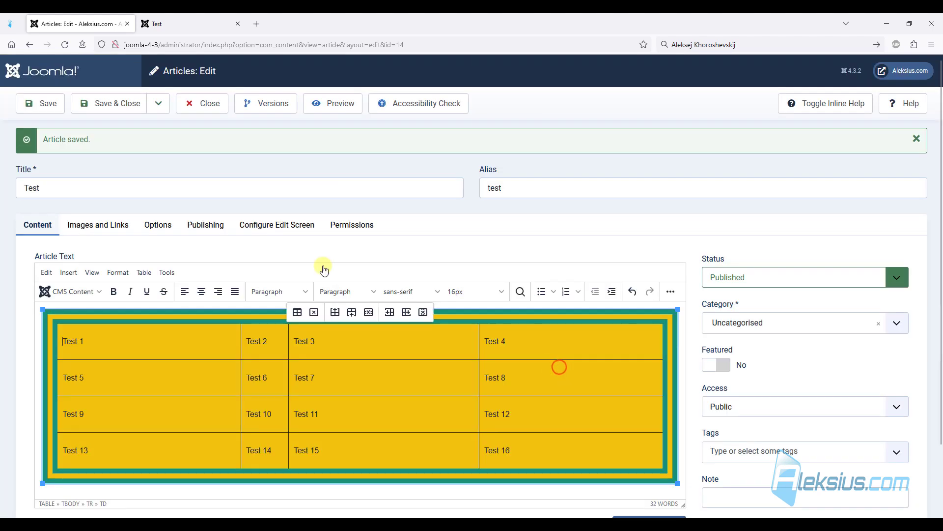
{"action": "left_click", "coordinate": [42, 101]}
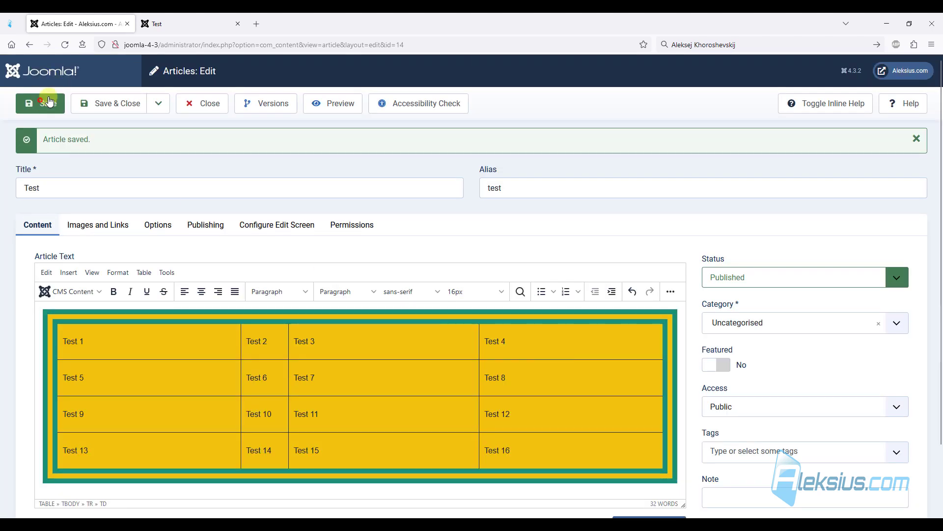
{"action": "left_click", "coordinate": [186, 22]}
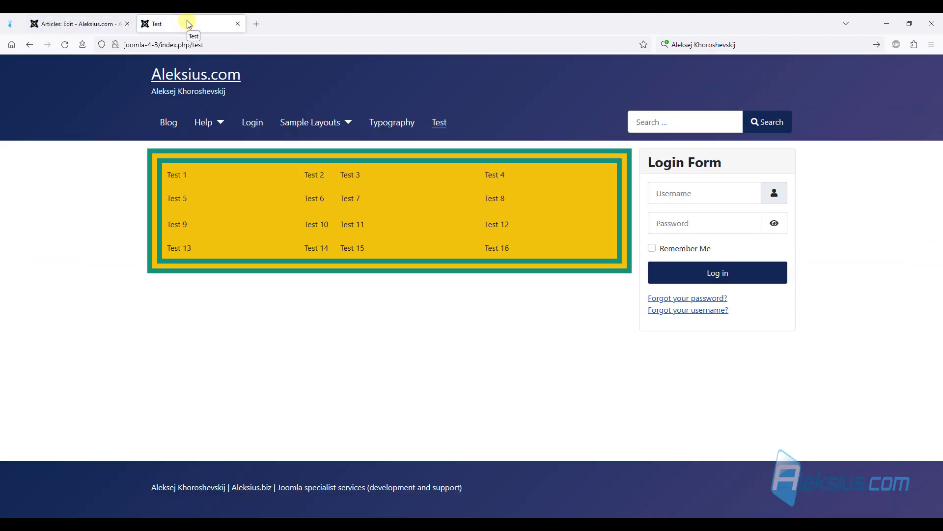
Return to the article editor and set the table's border width to 1 in its properties
{"action": "left_click", "coordinate": [96, 27]}
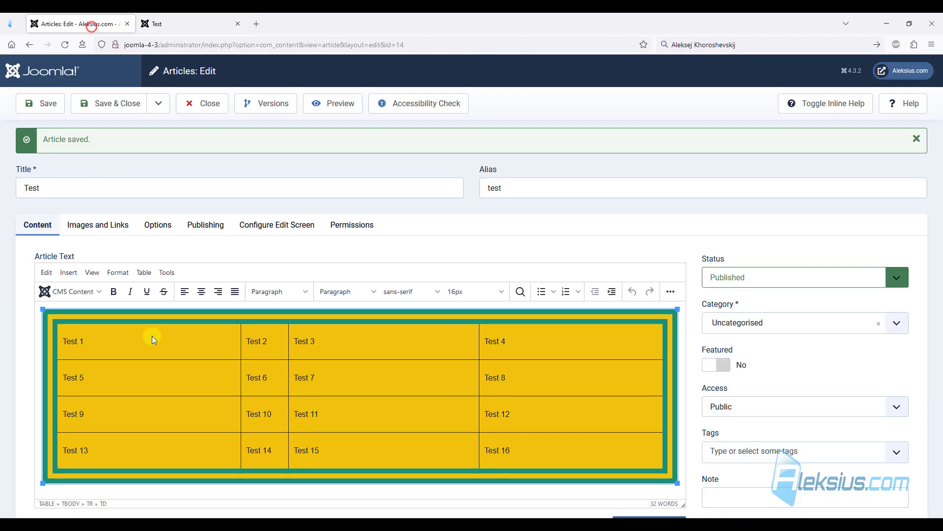
{"action": "right_click", "coordinate": [72, 338]}
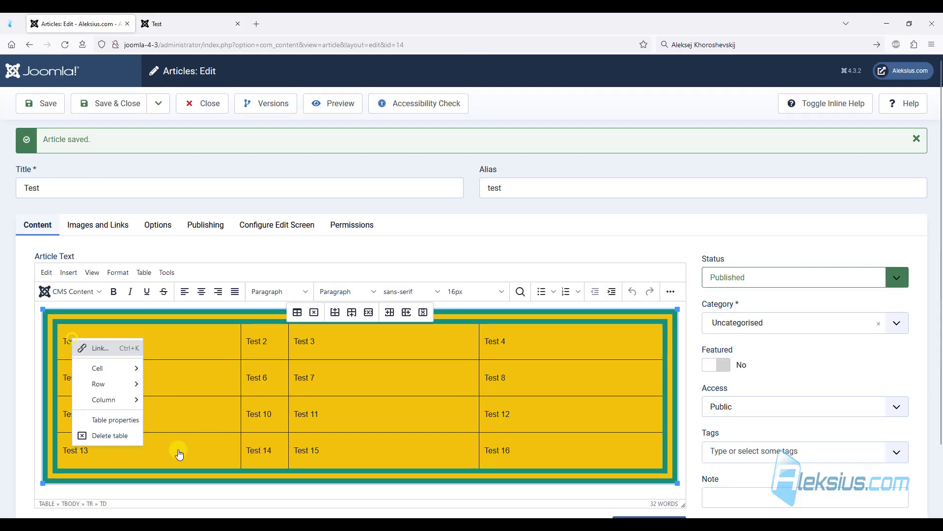
{"action": "left_click", "coordinate": [118, 421]}
{"action": "double_click", "coordinate": [436, 303]}
{"action": "type", "text": "1"}
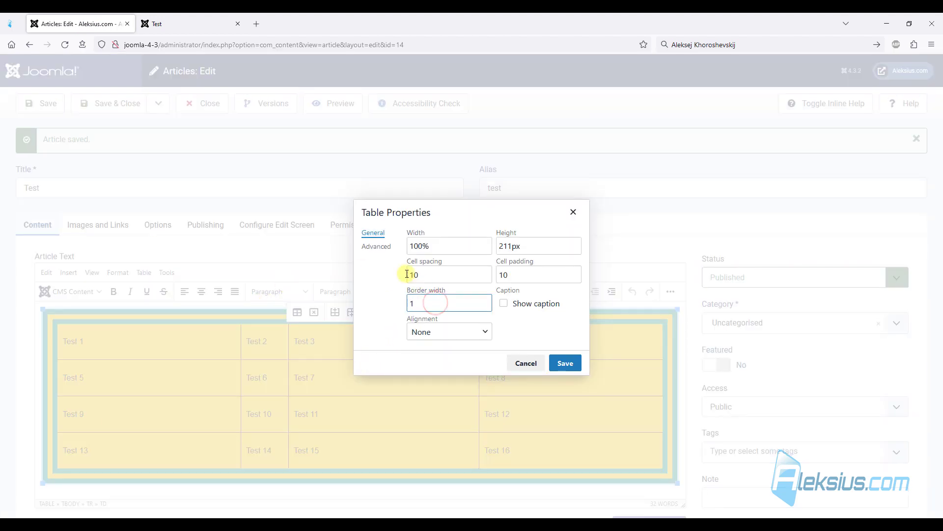
Clear the table's border color and background color
{"action": "left_click", "coordinate": [382, 247]}
{"action": "left_click", "coordinate": [457, 274]}
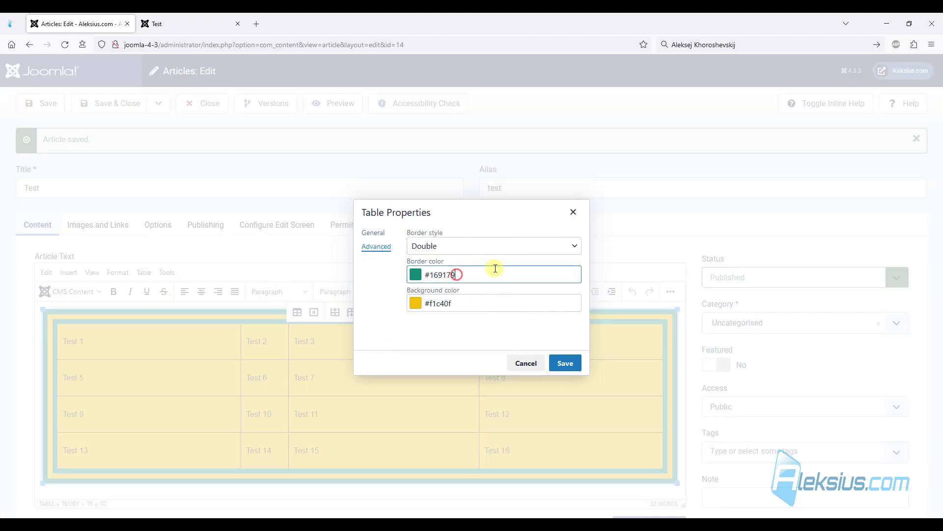
{"action": "triple_click", "coordinate": [492, 274]}
{"action": "key", "text": "BackSpace"}
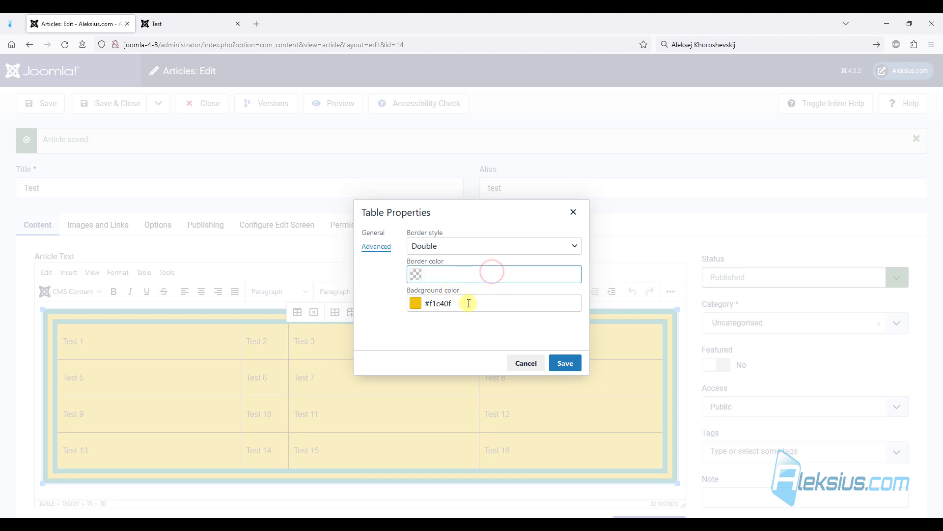
{"action": "triple_click", "coordinate": [468, 302]}
{"action": "key", "text": "BackSpace"}
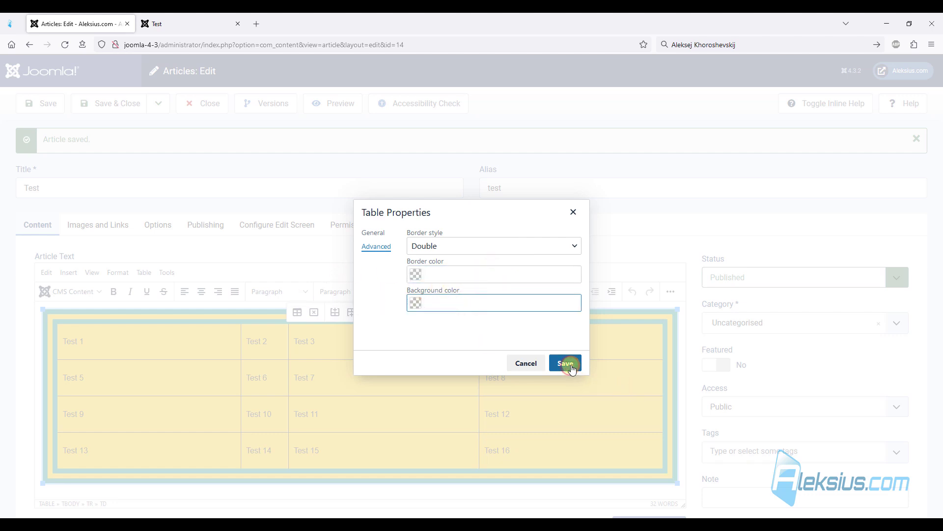
Set the table's border style to Solid, apply the table properties and save the article
{"action": "left_click", "coordinate": [515, 251]}
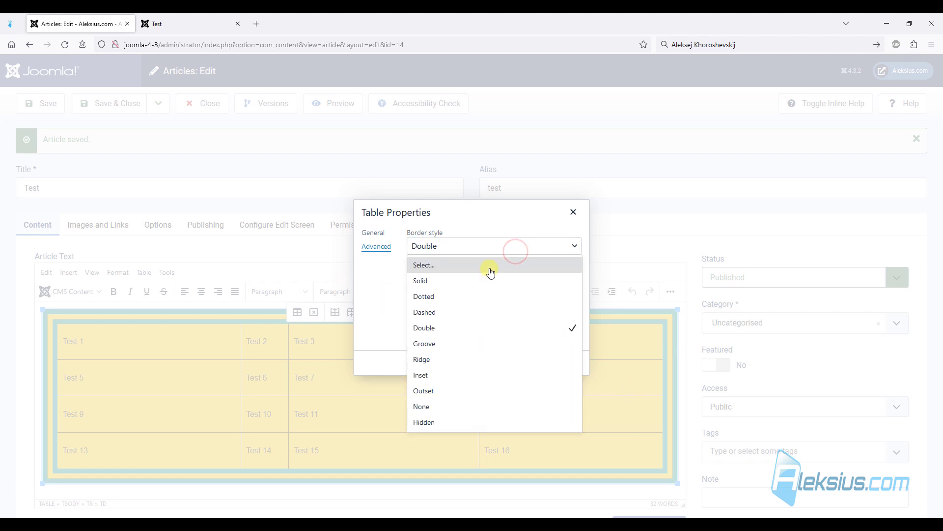
{"action": "left_click", "coordinate": [483, 281]}
{"action": "left_click", "coordinate": [561, 364]}
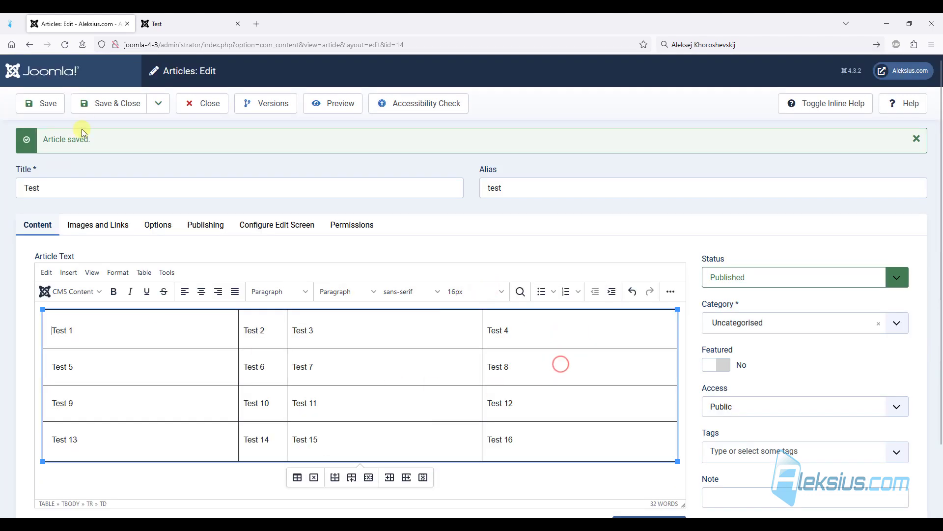
{"action": "left_click", "coordinate": [56, 103]}
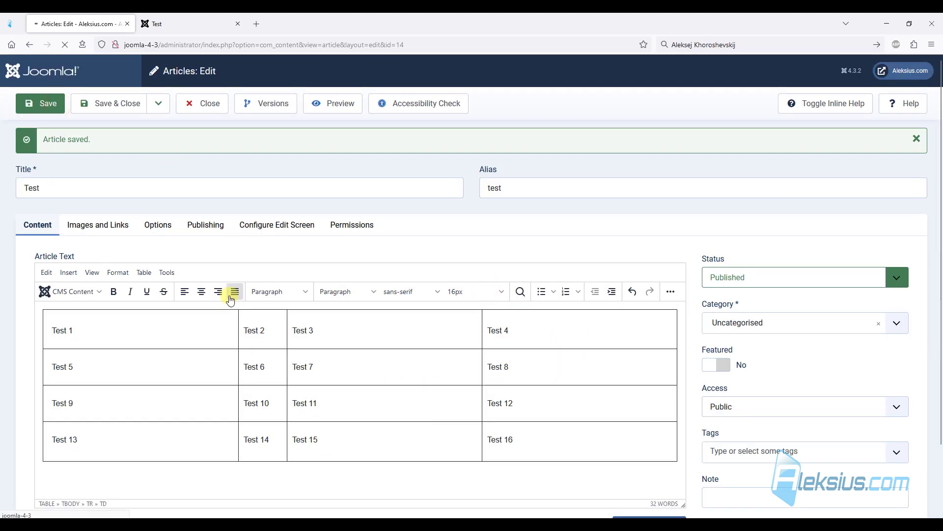
Set horizontal alignment to Center and vertical alignment to Bottom for all cells of the table
{"action": "left_click_drag", "start_coordinate": [137, 327], "coordinate": [603, 439]}
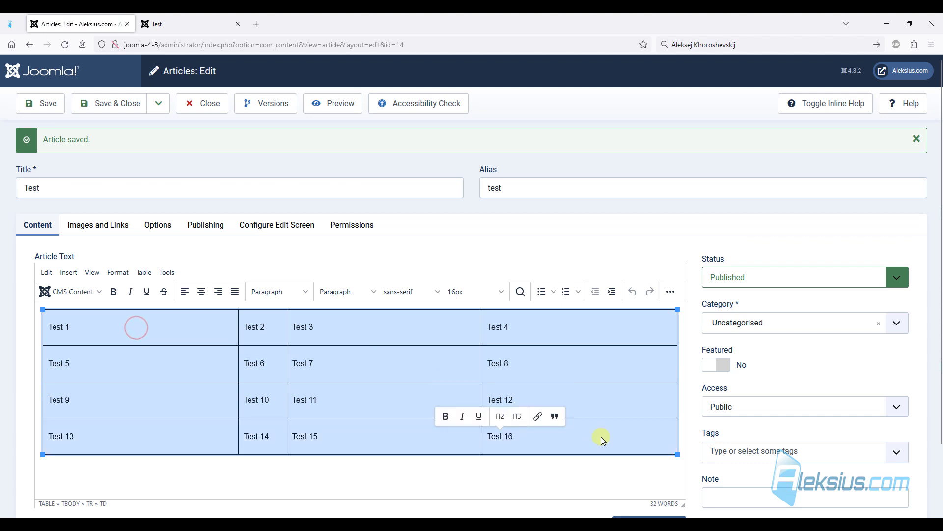
{"action": "left_click", "coordinate": [167, 272]}
{"action": "left_click", "coordinate": [167, 273]}
{"action": "left_click", "coordinate": [144, 272]}
{"action": "mouse_move", "coordinate": [176, 308]}
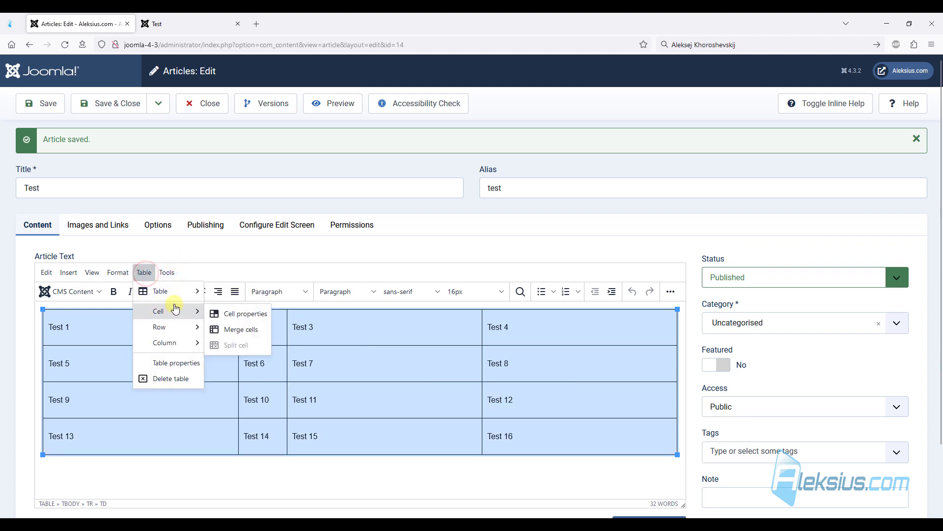
{"action": "left_click", "coordinate": [242, 315]}
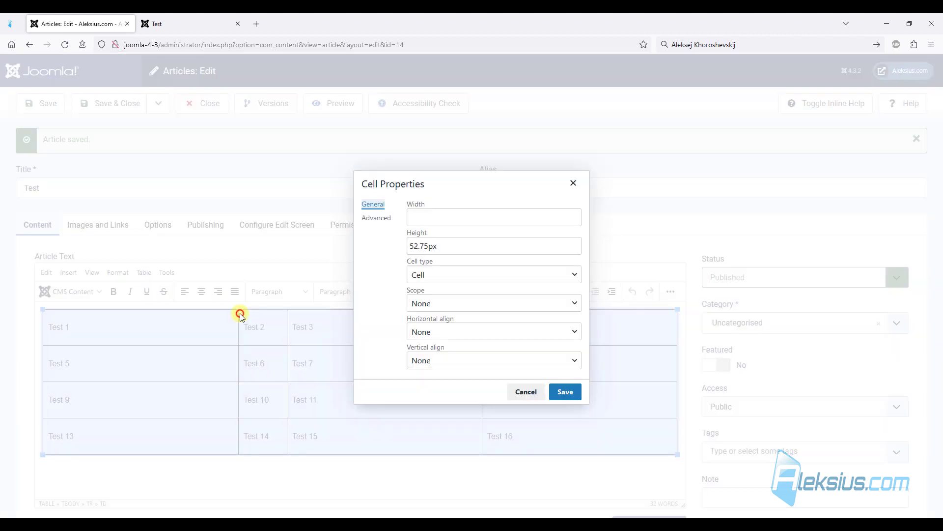
{"action": "left_click", "coordinate": [445, 333]}
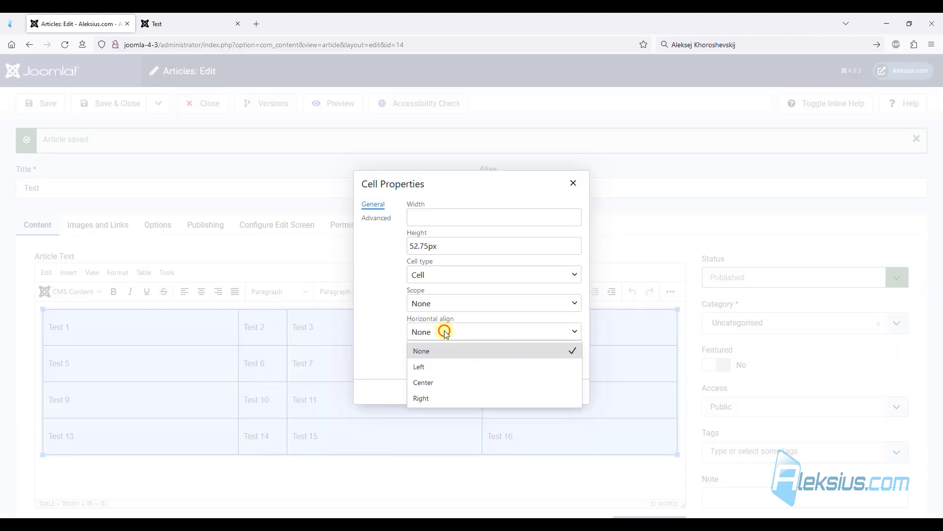
{"action": "left_click", "coordinate": [437, 382]}
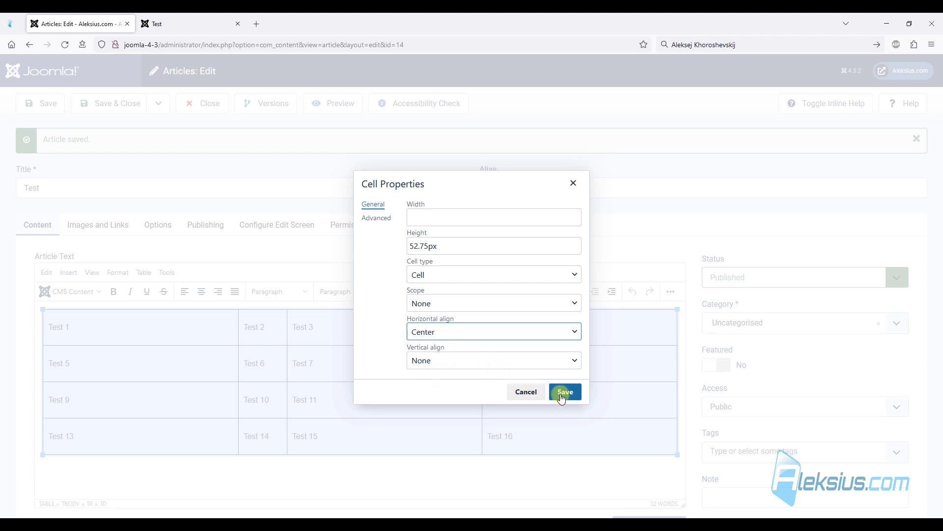
{"action": "left_click", "coordinate": [451, 359]}
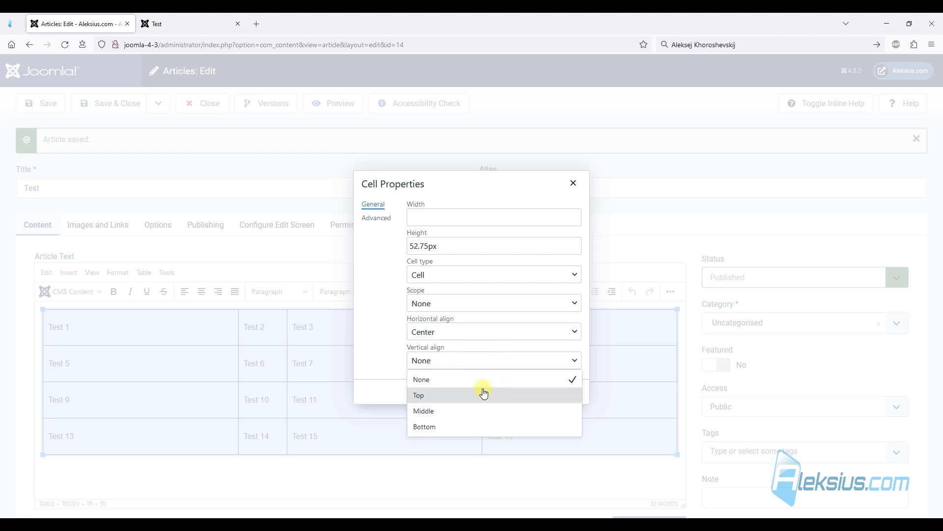
{"action": "left_click", "coordinate": [480, 426]}
{"action": "left_click", "coordinate": [561, 393]}
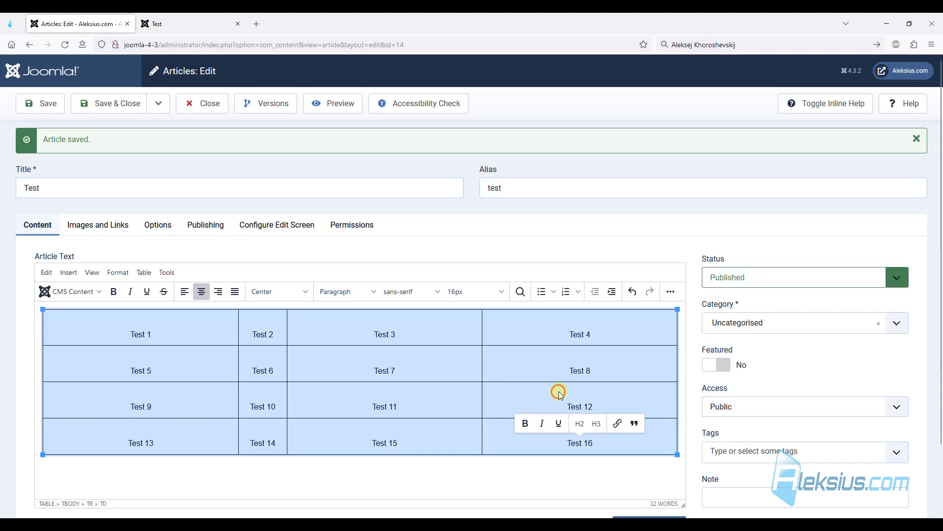
Save the article and refresh the site's Test page to check the cell text alignment
{"action": "left_click", "coordinate": [53, 103]}
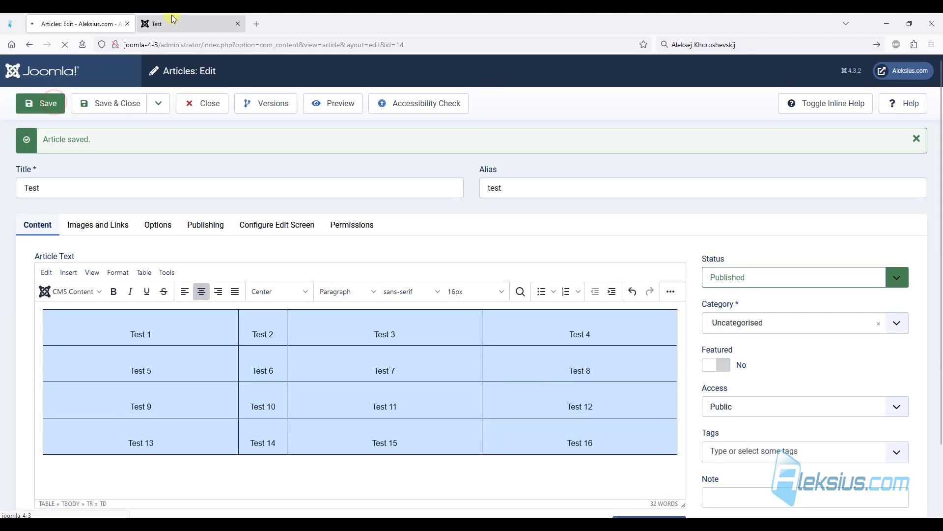
{"action": "left_click", "coordinate": [173, 19]}
{"action": "key", "text": "F5"}
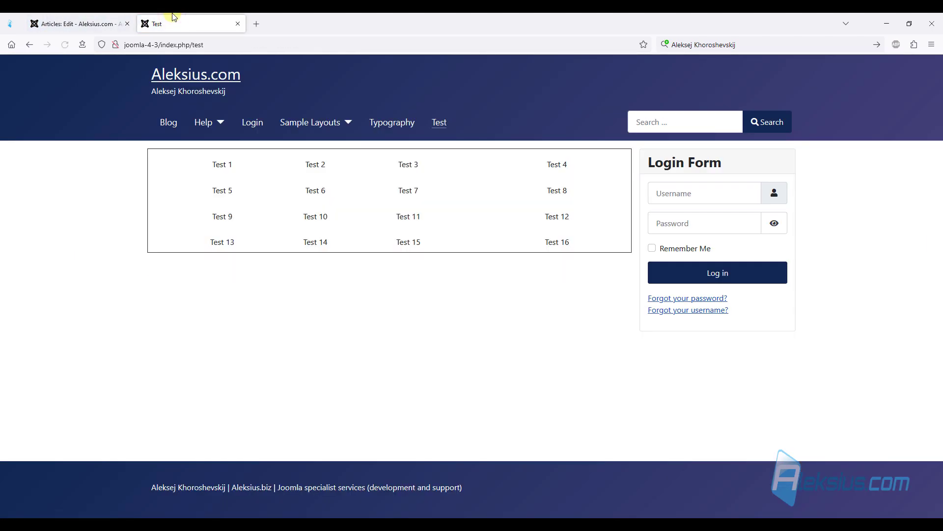
Set the width of all table cells to 25% and save the article
{"action": "left_click", "coordinate": [72, 24]}
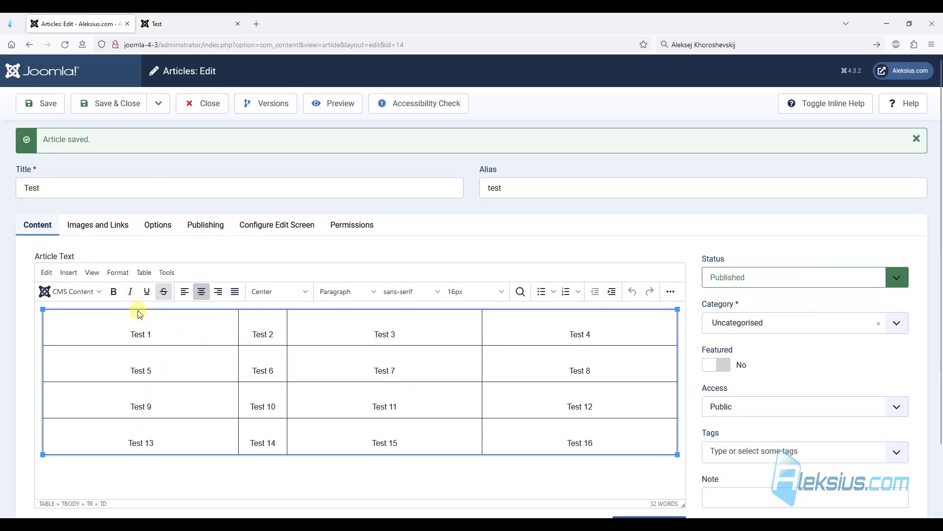
{"action": "left_click", "coordinate": [145, 273]}
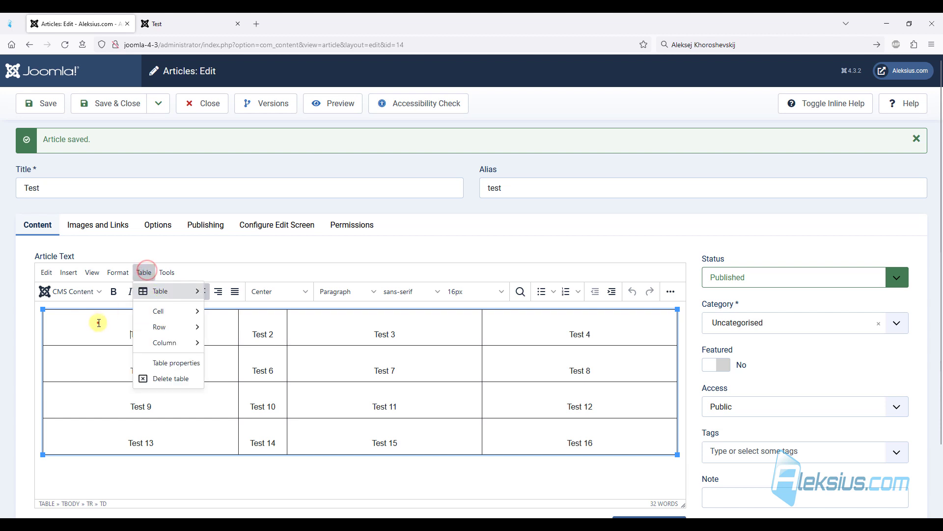
{"action": "left_click_drag", "start_coordinate": [97, 320], "coordinate": [537, 432]}
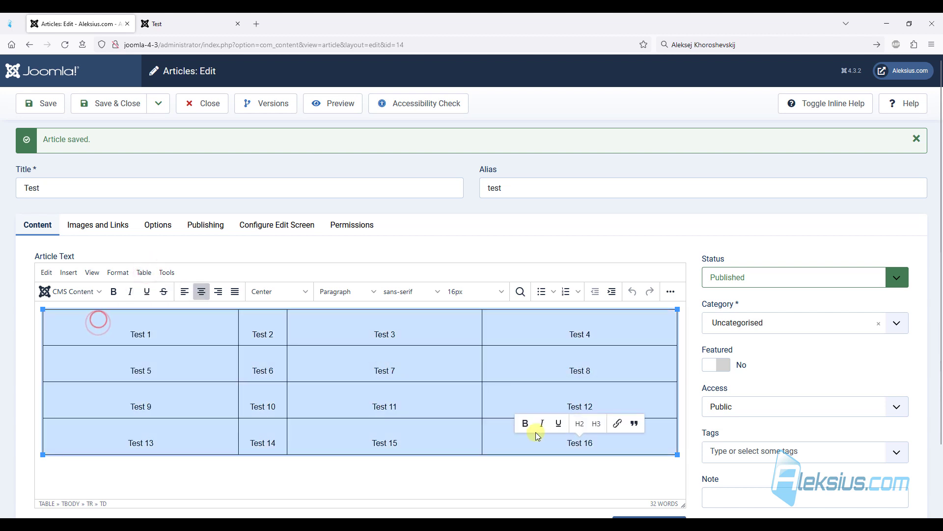
{"action": "left_click", "coordinate": [144, 272]}
{"action": "mouse_move", "coordinate": [165, 309]}
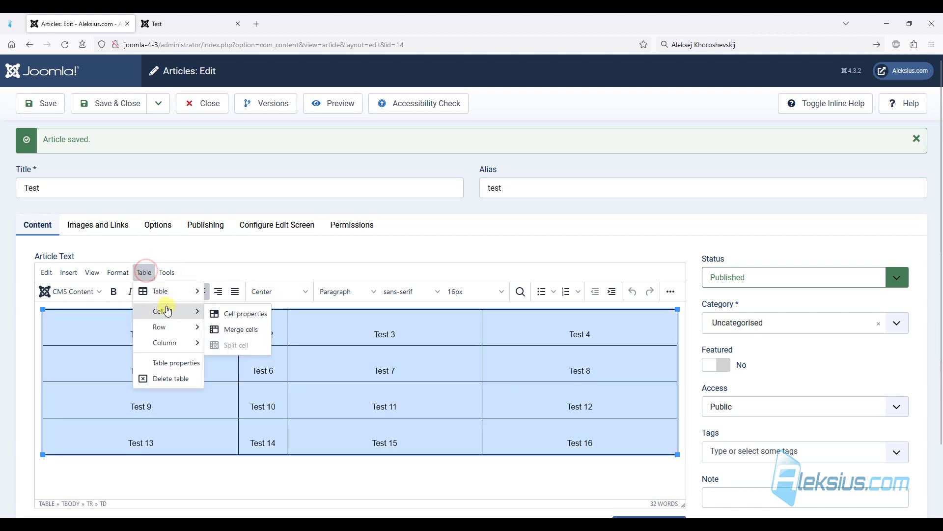
{"action": "left_click", "coordinate": [231, 315]}
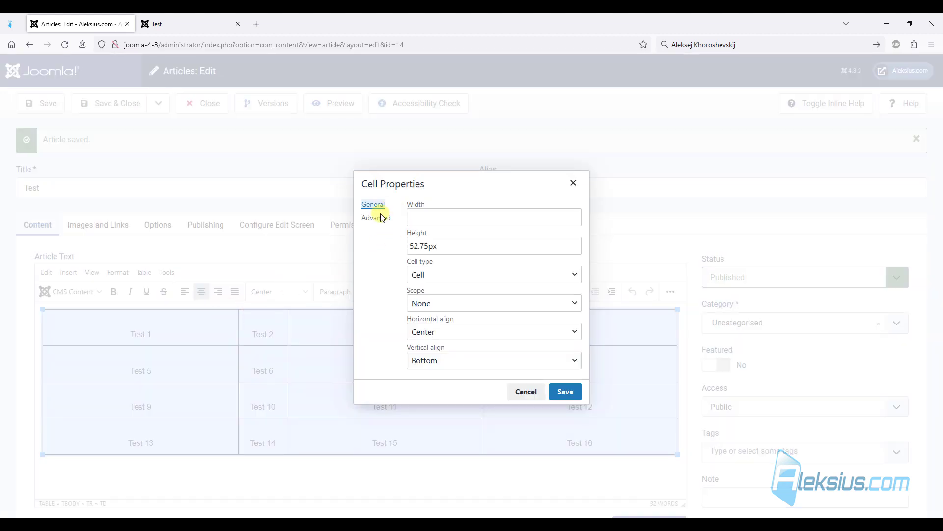
{"action": "left_click", "coordinate": [435, 216]}
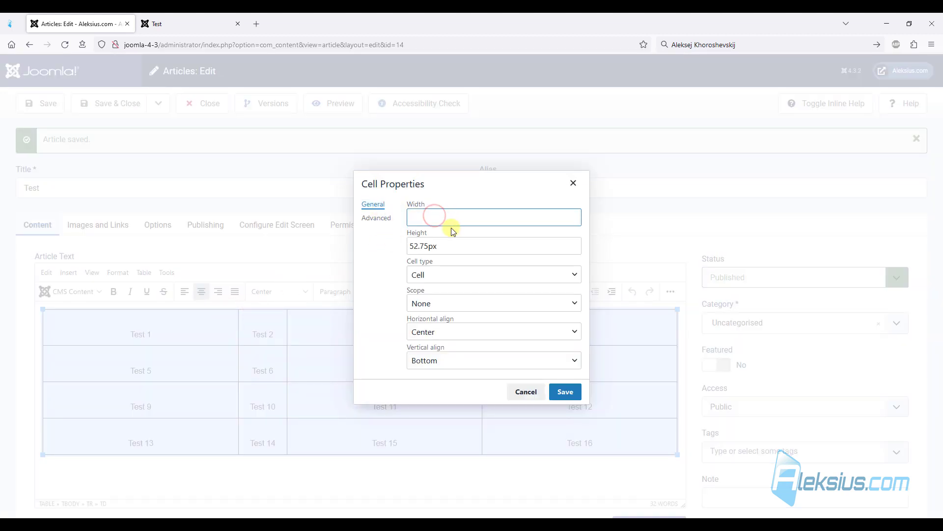
{"action": "type", "text": "25%"}
{"action": "left_click", "coordinate": [450, 253]}
{"action": "left_click", "coordinate": [571, 397]}
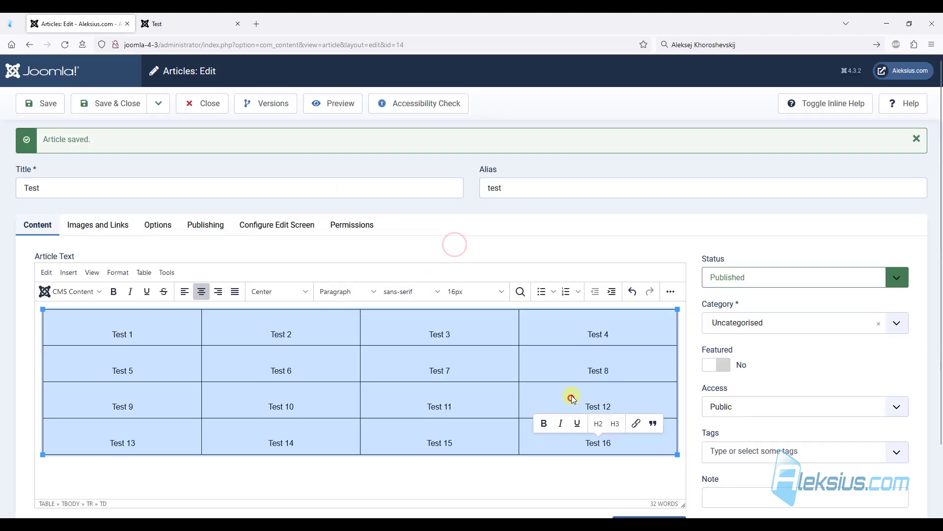
{"action": "left_click", "coordinate": [45, 103]}
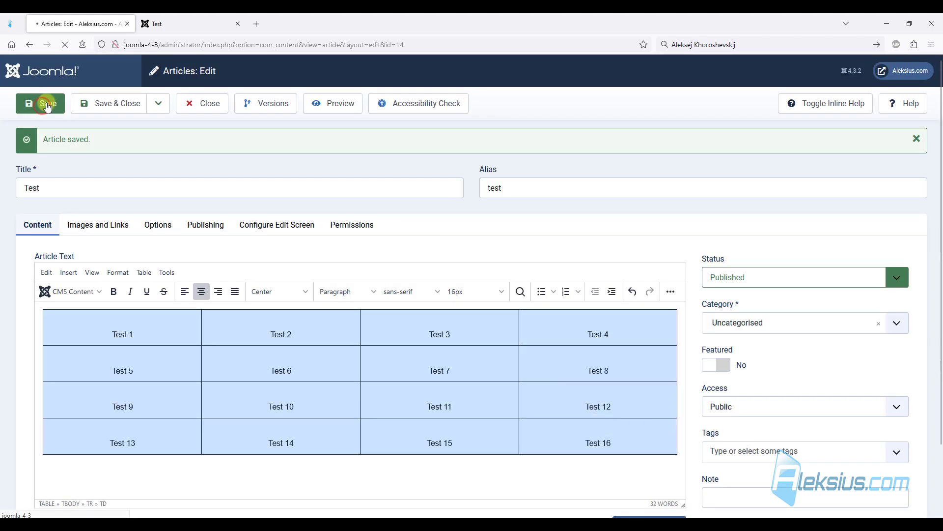
For all cells of the table, set the cell border width to 1 and the border style to Solid
{"action": "left_click_drag", "start_coordinate": [101, 325], "coordinate": [575, 419]}
{"action": "left_click", "coordinate": [144, 273]}
{"action": "mouse_move", "coordinate": [162, 311]}
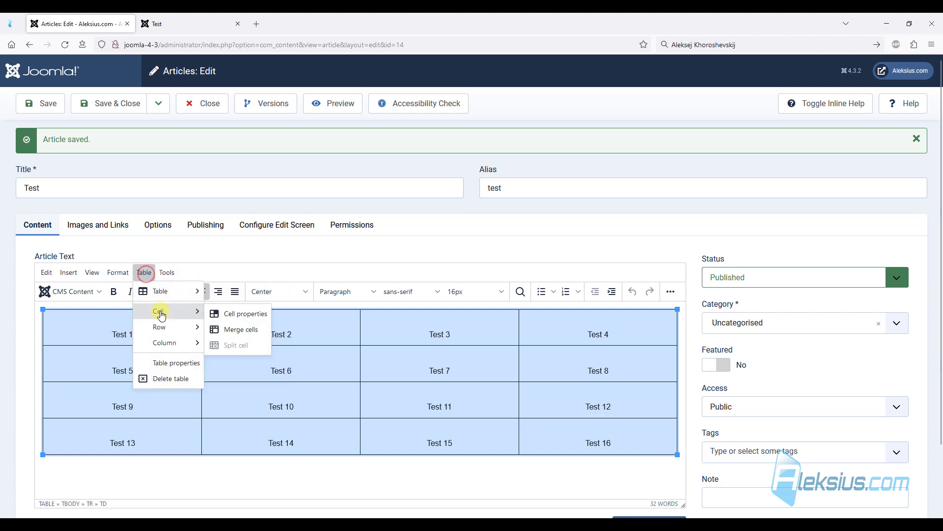
{"action": "left_click", "coordinate": [221, 313]}
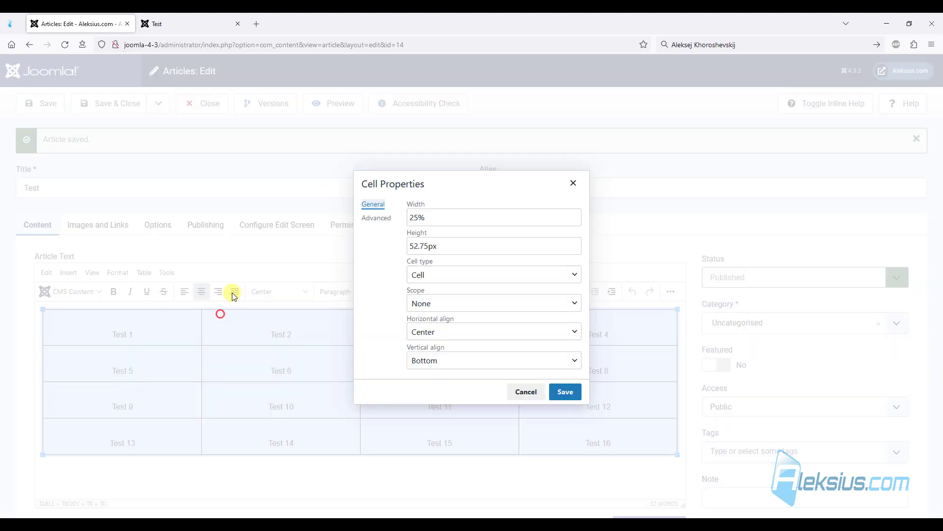
{"action": "left_click", "coordinate": [377, 217]}
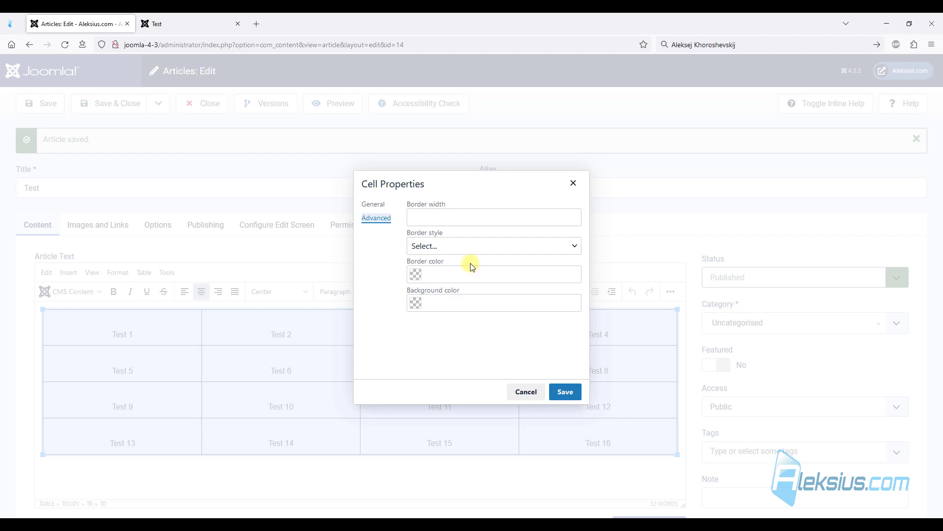
{"action": "left_click", "coordinate": [460, 219]}
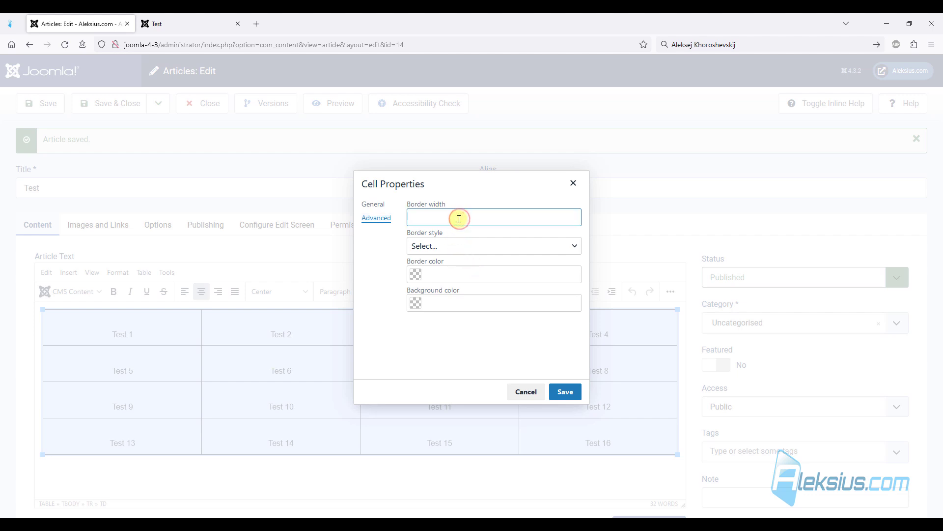
{"action": "type", "text": "1"}
{"action": "left_click", "coordinate": [447, 245]}
{"action": "left_click", "coordinate": [442, 281]}
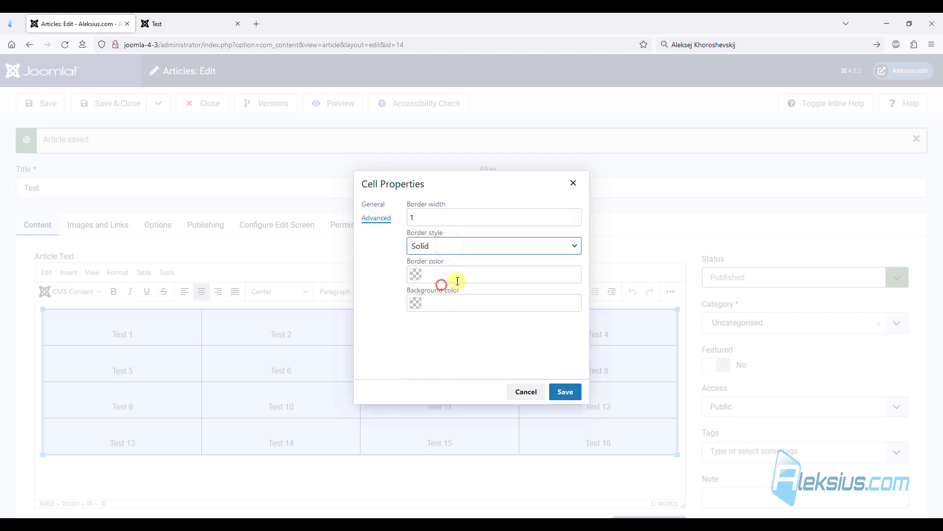
Set the selected cells' border color to red #E03E2D and apply the cell properties
{"action": "left_click", "coordinate": [448, 274]}
{"action": "left_click", "coordinate": [418, 275]}
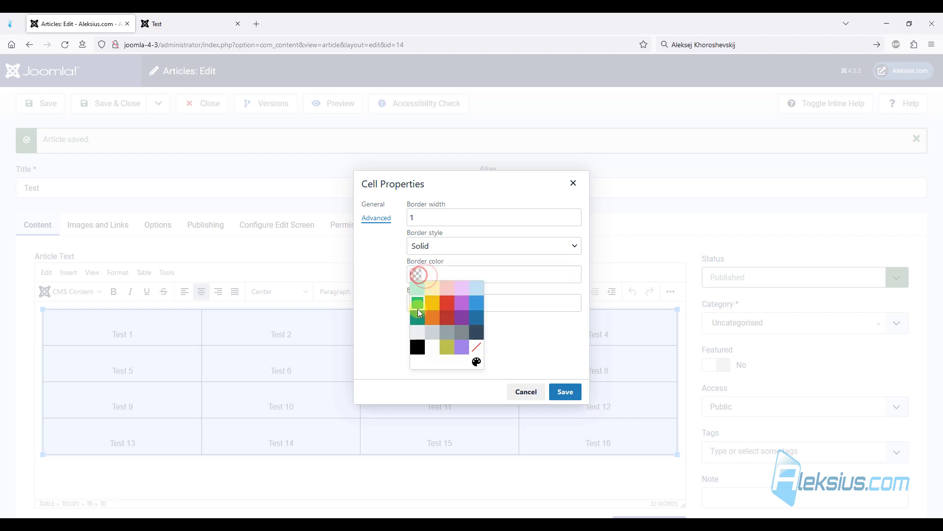
{"action": "left_click", "coordinate": [447, 302]}
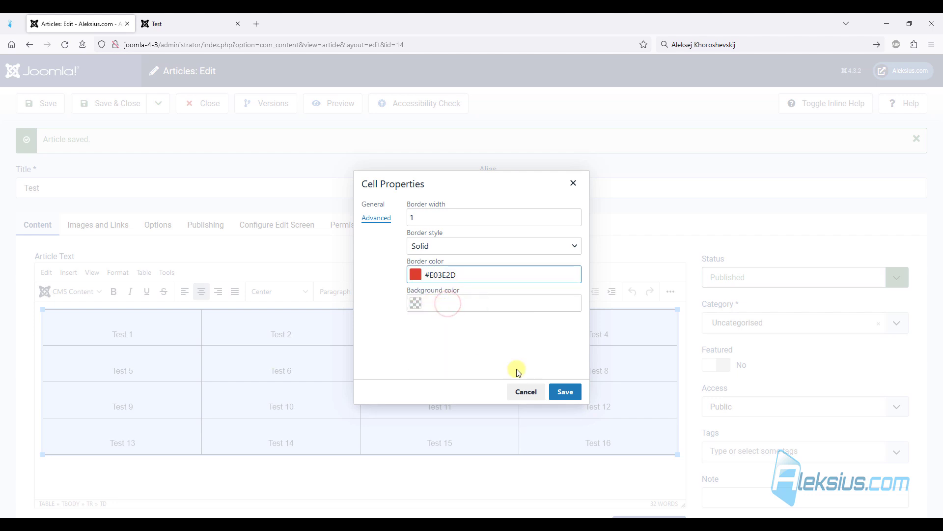
{"action": "left_click", "coordinate": [575, 394]}
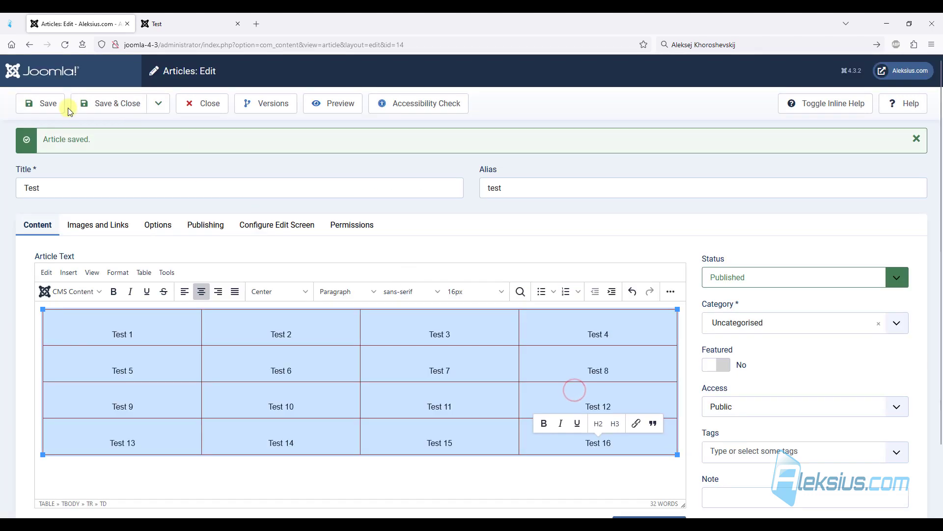
Save the article and refresh the site's Test page to check the cell borders
{"action": "left_click", "coordinate": [58, 105]}
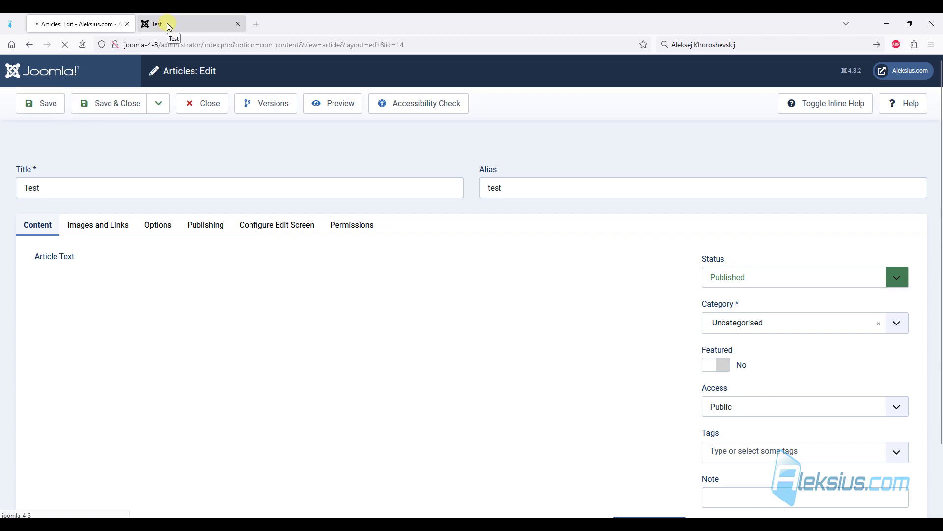
{"action": "left_click", "coordinate": [169, 26]}
{"action": "key", "text": "F5"}
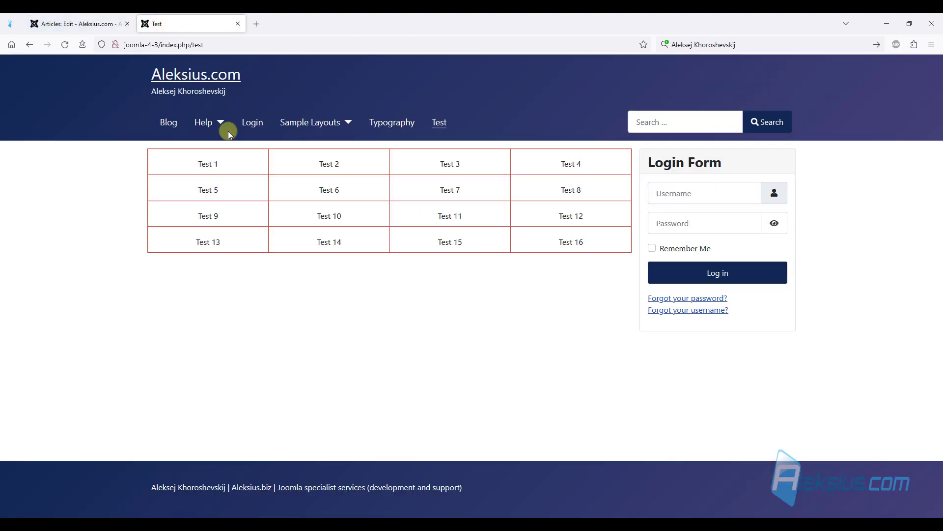
Return to the article editor and give the Test 6 cell a dark red background color
{"action": "left_click", "coordinate": [73, 25]}
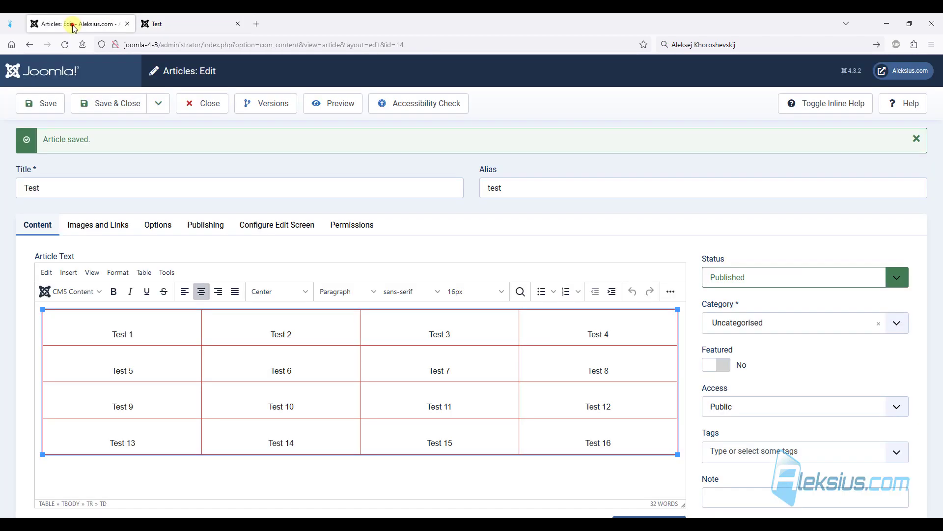
{"action": "left_click", "coordinate": [254, 351]}
{"action": "left_click_drag", "start_coordinate": [274, 360], "coordinate": [327, 375]}
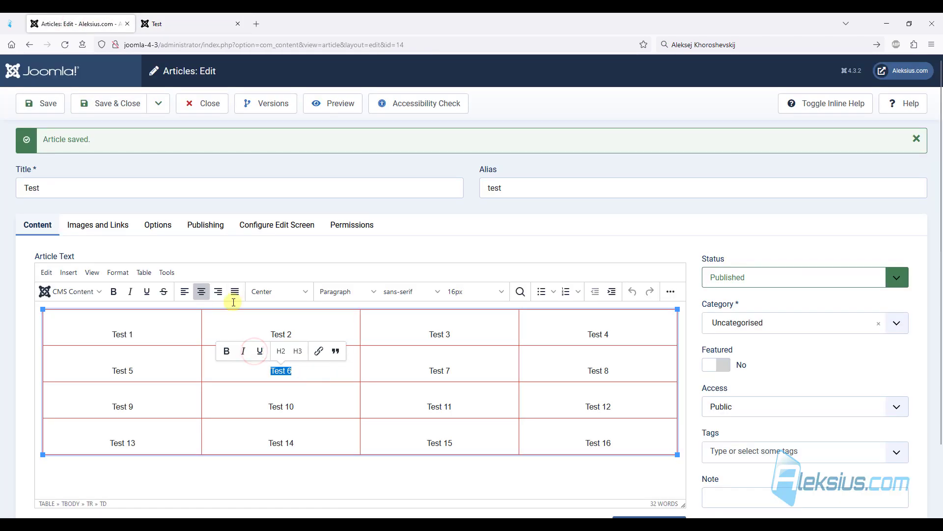
{"action": "left_click", "coordinate": [144, 272]}
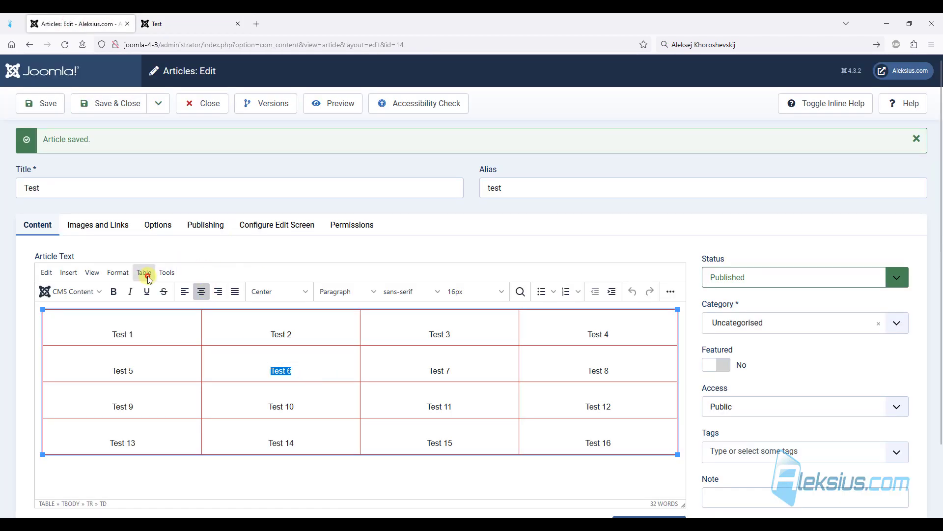
{"action": "mouse_move", "coordinate": [174, 329]}
{"action": "mouse_move", "coordinate": [185, 311]}
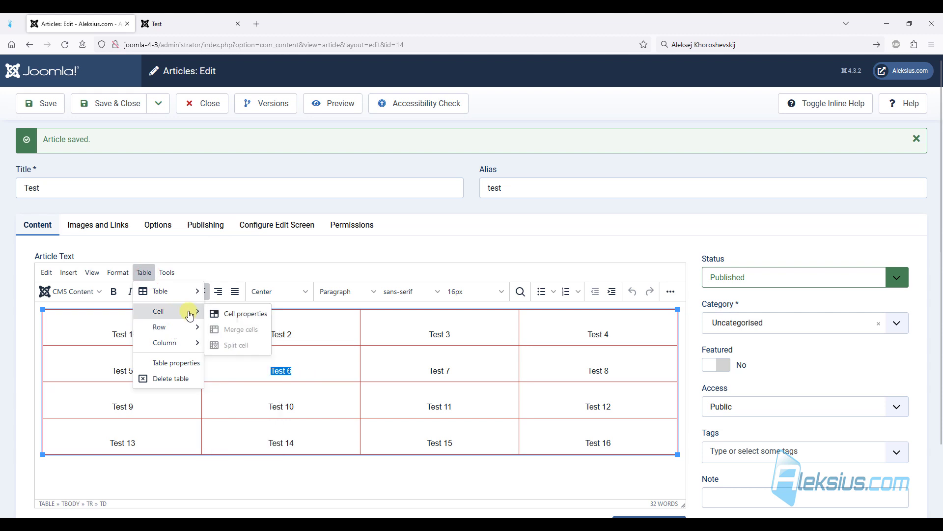
{"action": "left_click", "coordinate": [259, 314]}
{"action": "left_click", "coordinate": [367, 219]}
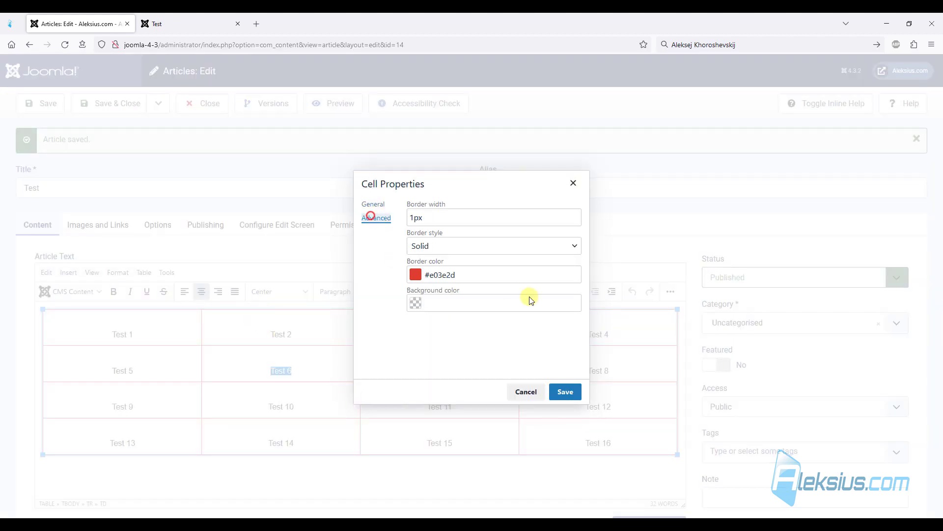
{"action": "left_click", "coordinate": [462, 304]}
{"action": "left_click", "coordinate": [415, 303]}
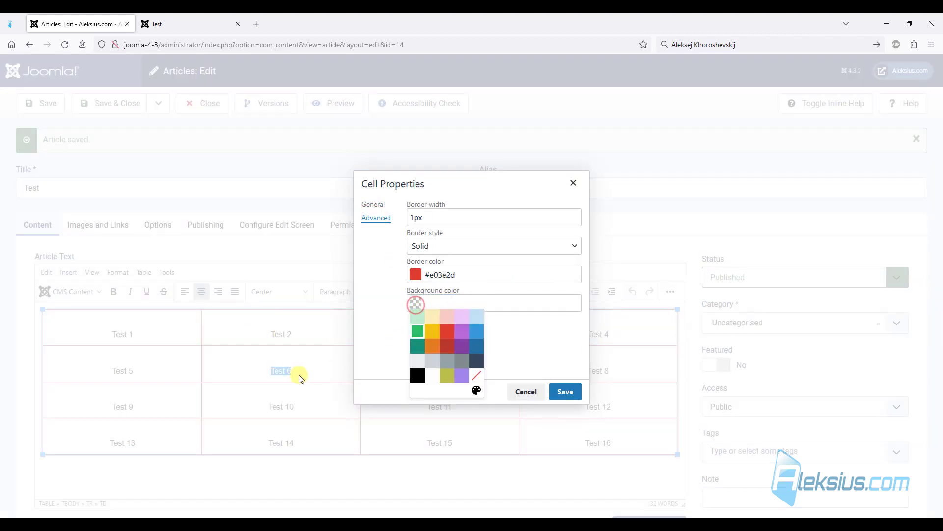
{"action": "left_click", "coordinate": [444, 346]}
{"action": "left_click", "coordinate": [572, 392]}
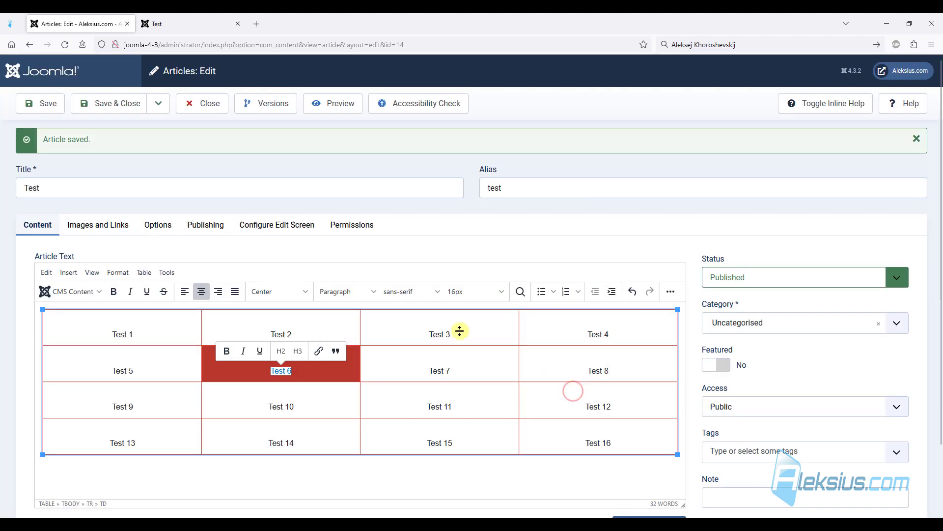
Save the article and refresh the site's Test page to check the Test 6 cell's background
{"action": "left_click", "coordinate": [63, 111]}
{"action": "left_click", "coordinate": [188, 19]}
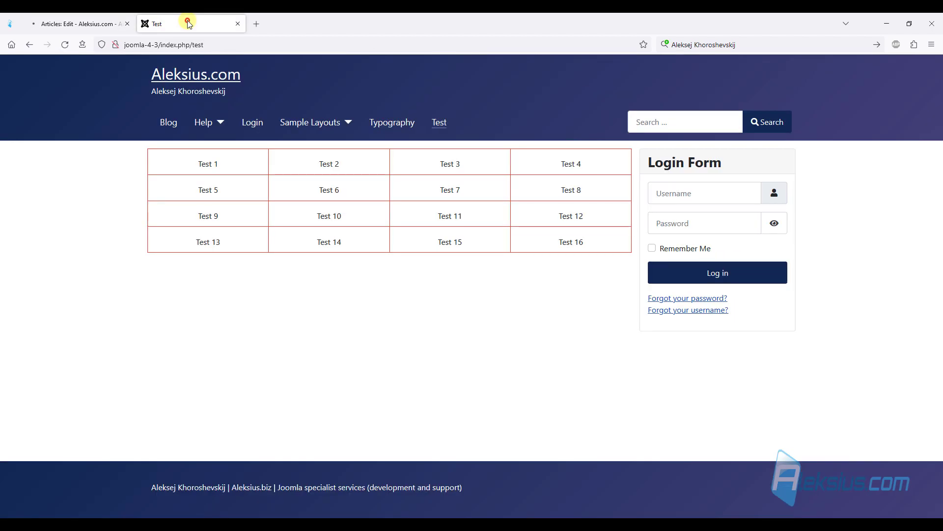
{"action": "key", "text": "F5"}
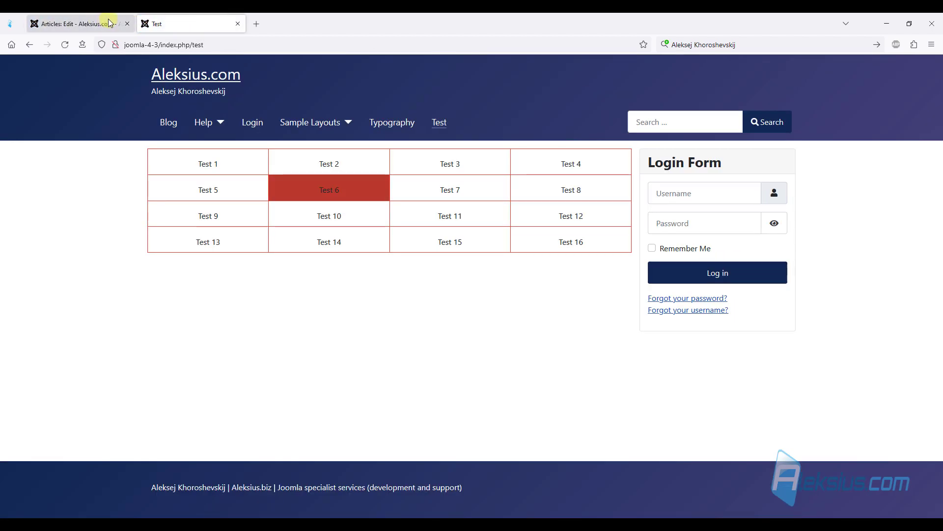
Return to the article editor and give the last row's cells, Test 13 to Test 16, a light blue background color
{"action": "left_click", "coordinate": [109, 21]}
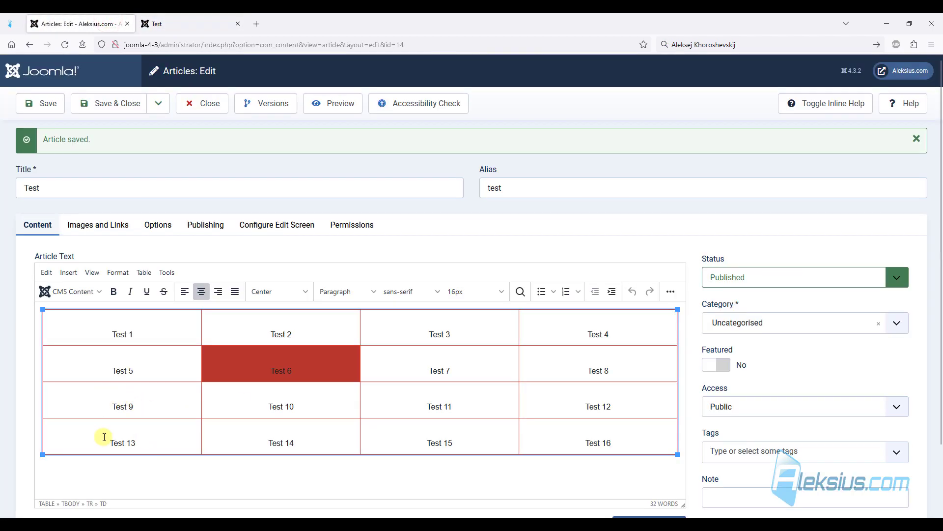
{"action": "left_click_drag", "start_coordinate": [104, 437], "coordinate": [626, 437]}
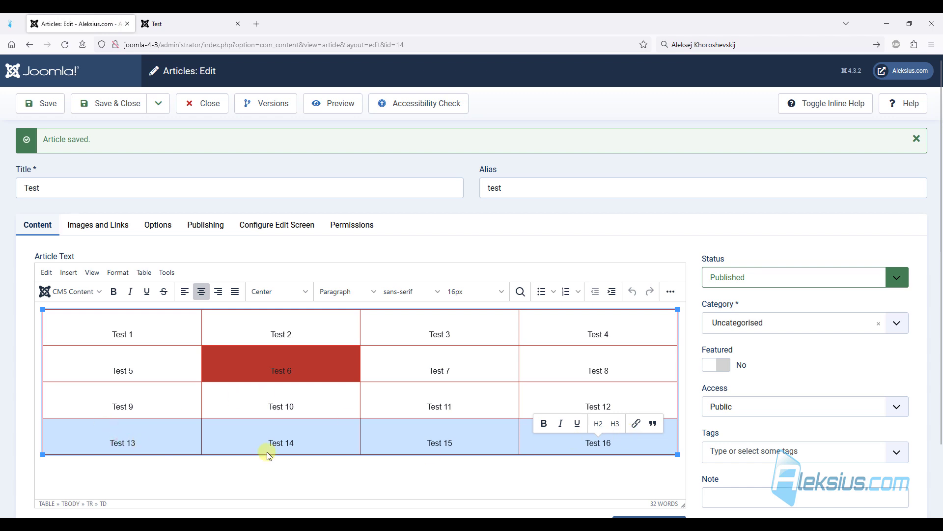
{"action": "left_click", "coordinate": [144, 272]}
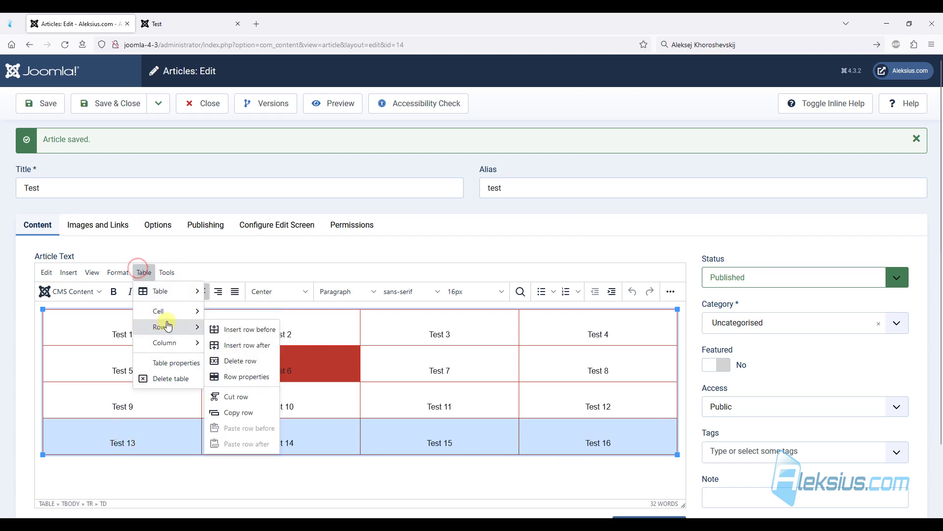
{"action": "mouse_move", "coordinate": [167, 311]}
{"action": "left_click", "coordinate": [245, 314]}
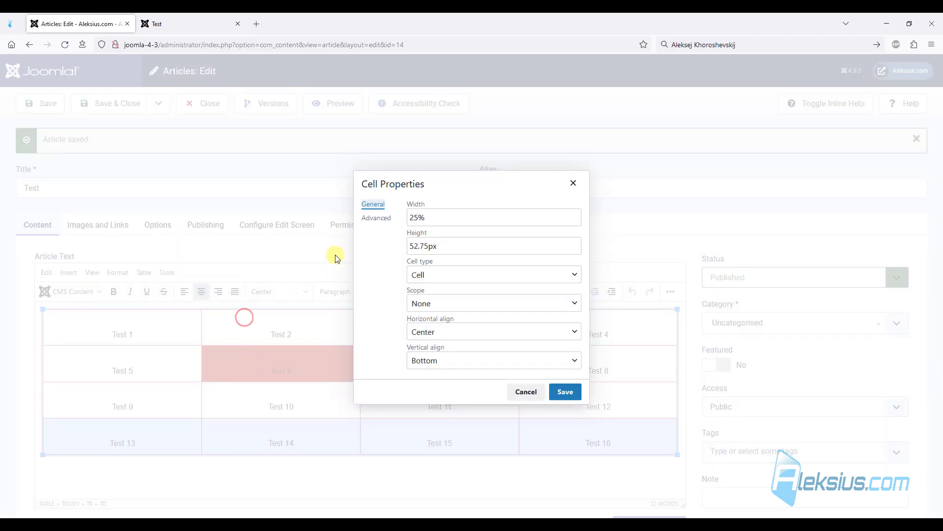
{"action": "left_click", "coordinate": [377, 218]}
{"action": "left_click", "coordinate": [455, 308]}
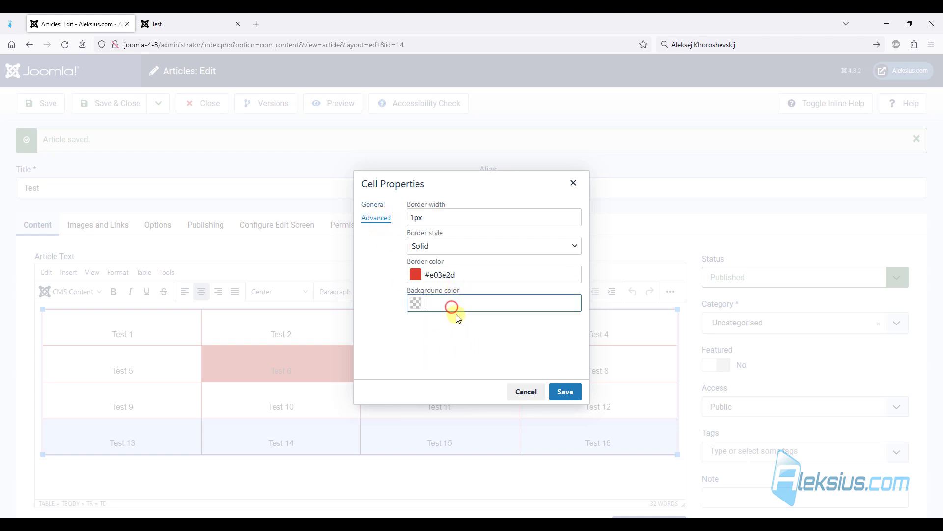
{"action": "left_click", "coordinate": [417, 302]}
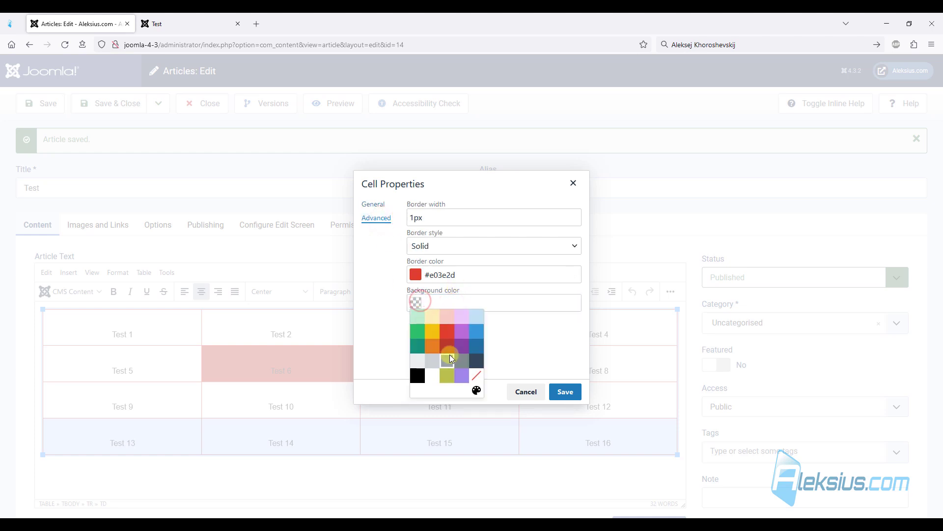
{"action": "left_click", "coordinate": [476, 317]}
{"action": "left_click", "coordinate": [565, 391]}
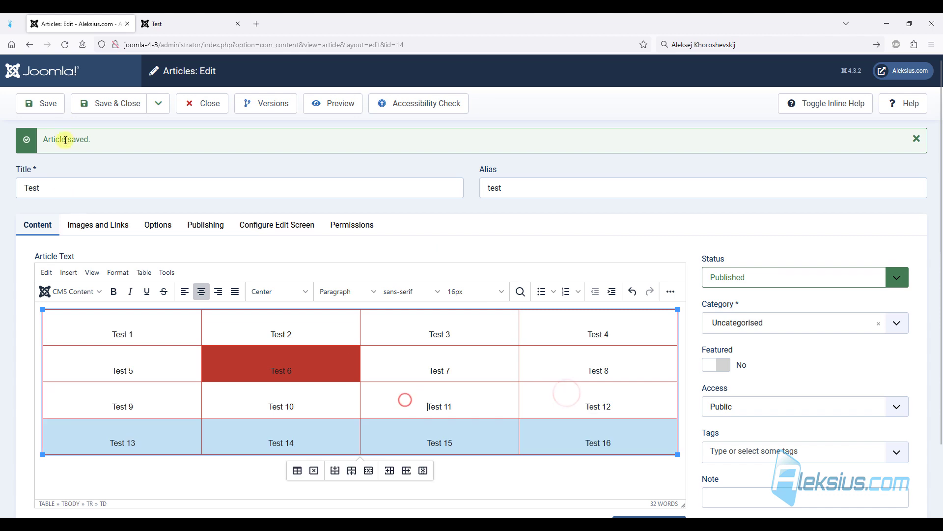
Save the article and refresh the site's Test page to check the last row's background
{"action": "left_click", "coordinate": [55, 103]}
{"action": "left_click", "coordinate": [167, 22]}
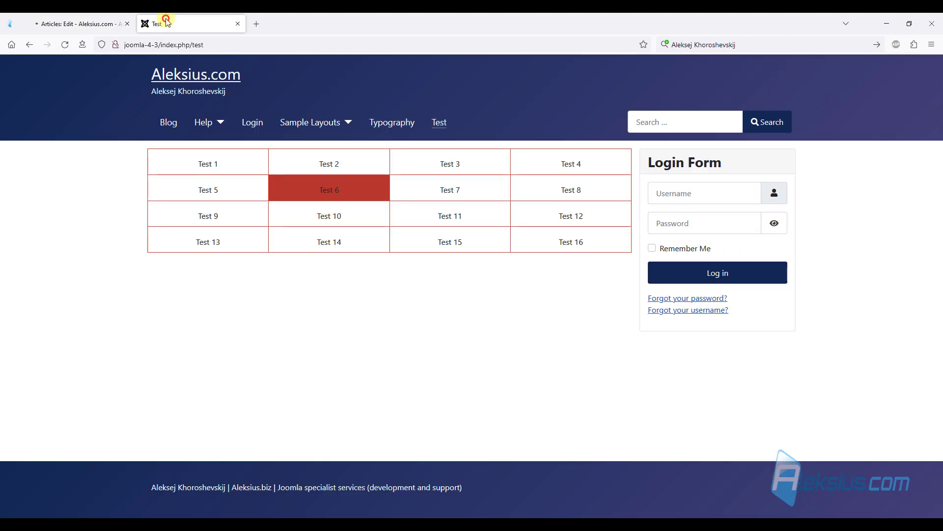
{"action": "key", "text": "F5"}
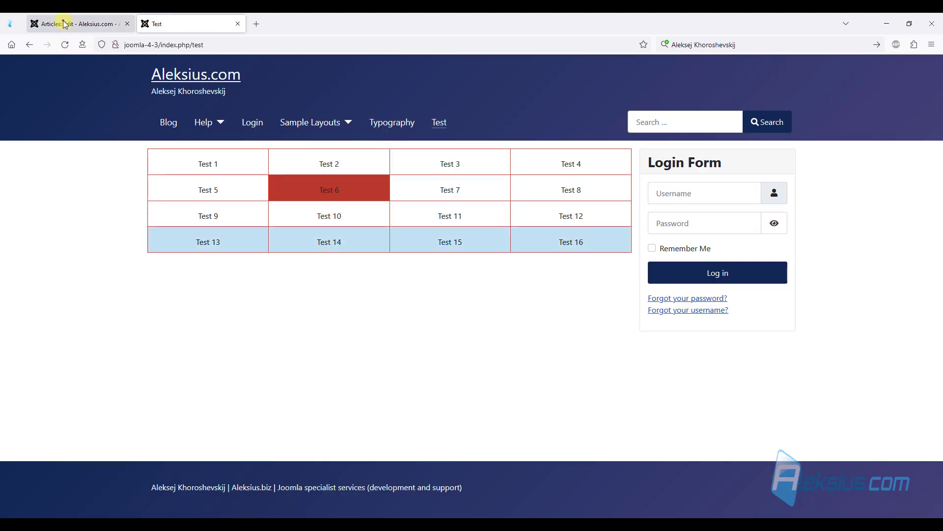
Return to the article editor and merge the Test 3 and Test 4 cells in the first row
{"action": "left_click", "coordinate": [69, 24]}
{"action": "left_click_drag", "start_coordinate": [409, 320], "coordinate": [550, 326]}
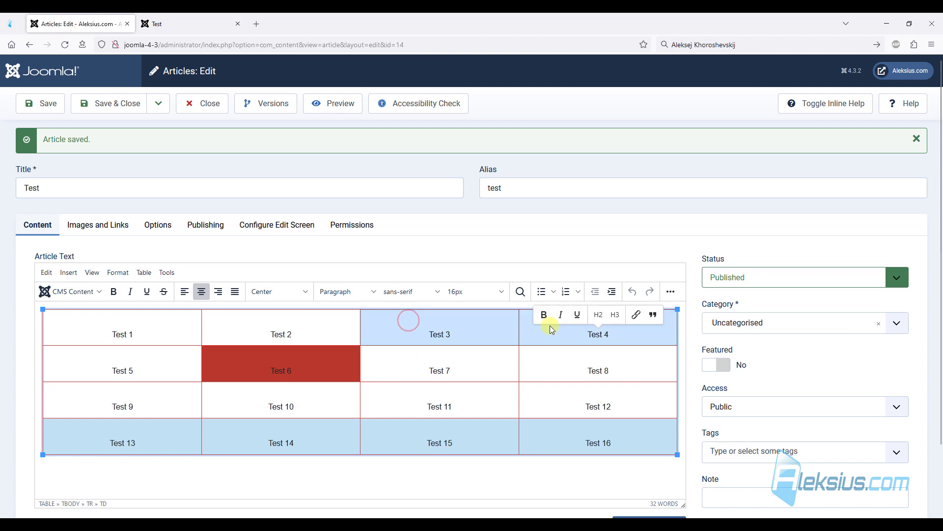
{"action": "left_click", "coordinate": [145, 274]}
{"action": "mouse_move", "coordinate": [162, 311]}
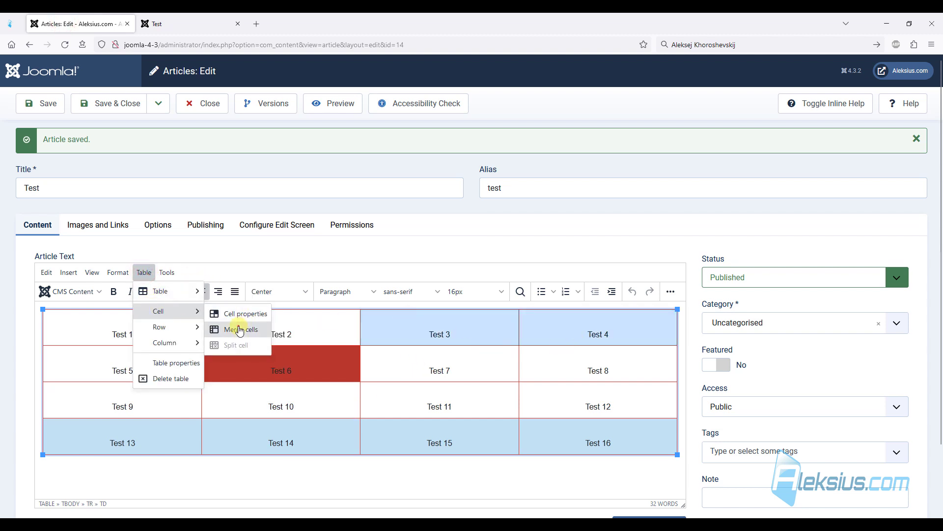
{"action": "left_click", "coordinate": [240, 330]}
Merge the Test 8 and Test 12 cells vertically in the last column
{"action": "left_click_drag", "start_coordinate": [570, 359], "coordinate": [581, 411]}
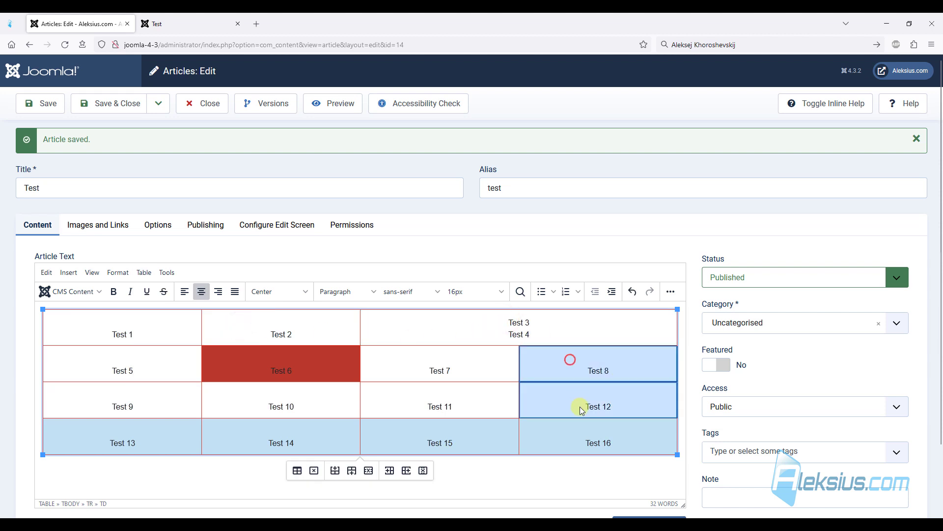
{"action": "left_click", "coordinate": [143, 272]}
{"action": "mouse_move", "coordinate": [158, 311]}
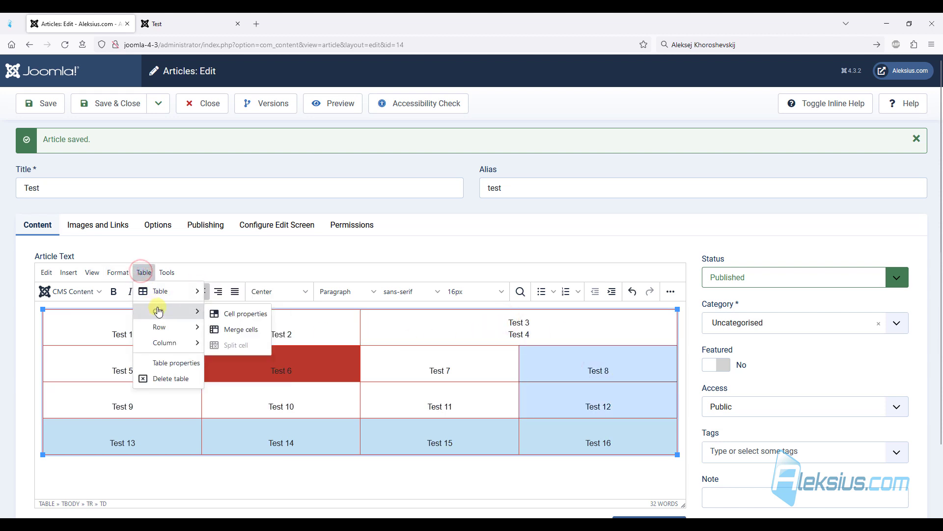
{"action": "left_click", "coordinate": [236, 328]}
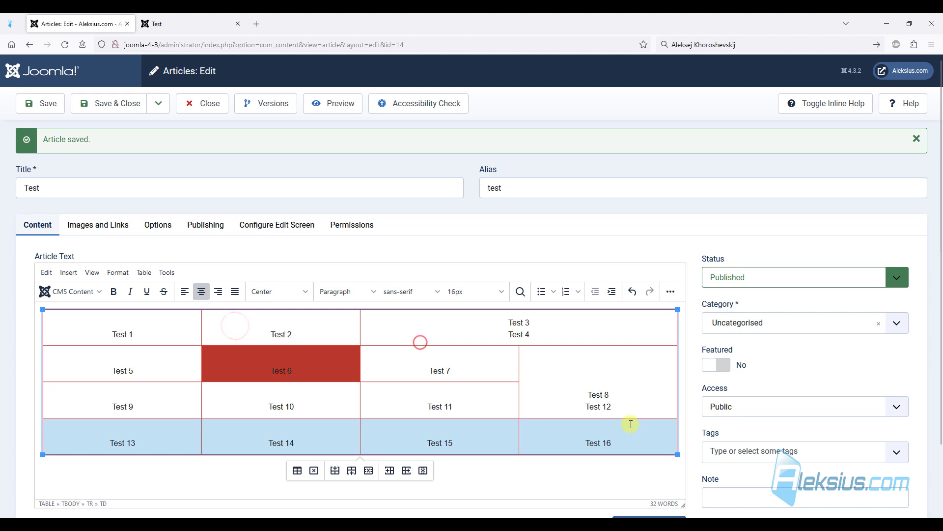
Split the merged Test 3 and Test 4 cell and move the Test 4 text into the empty cell beside it
{"action": "left_click_drag", "start_coordinate": [475, 322], "coordinate": [552, 340]}
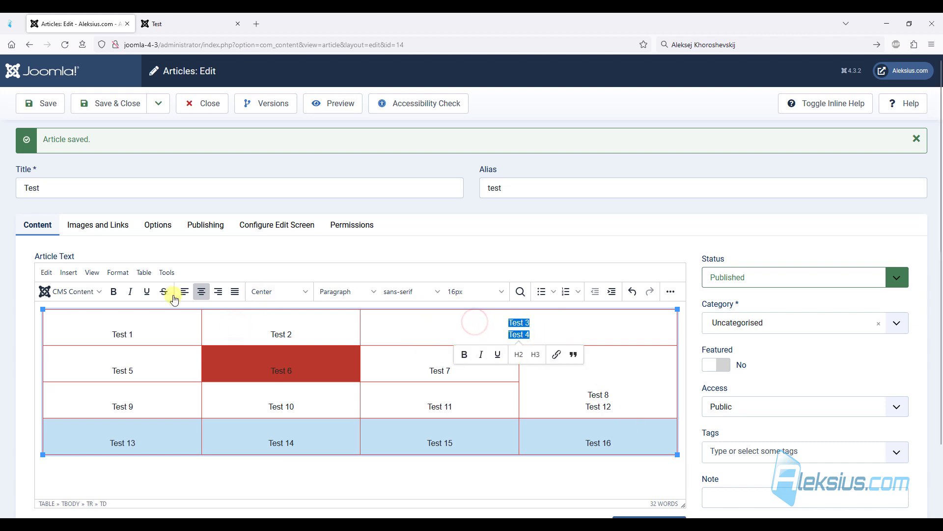
{"action": "left_click", "coordinate": [144, 272]}
{"action": "mouse_move", "coordinate": [160, 314]}
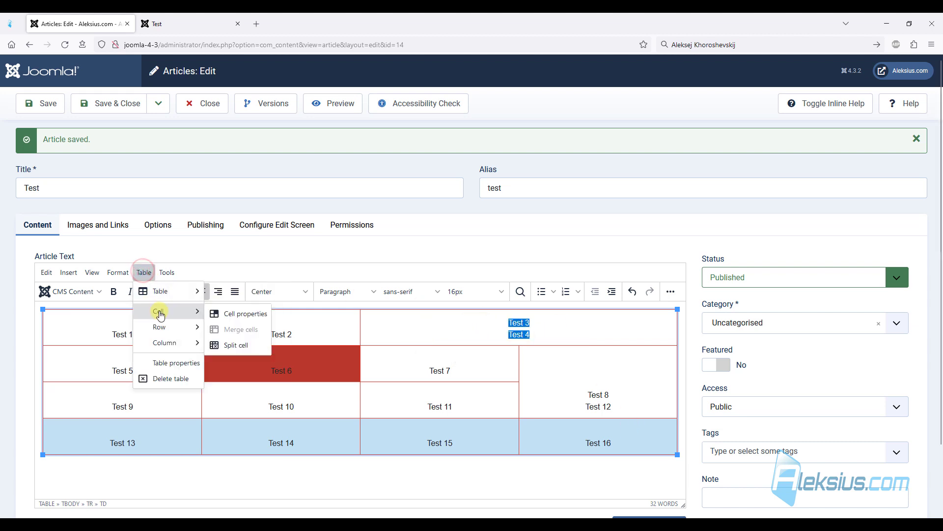
{"action": "left_click", "coordinate": [236, 345]}
{"action": "triple_click", "coordinate": [455, 330]}
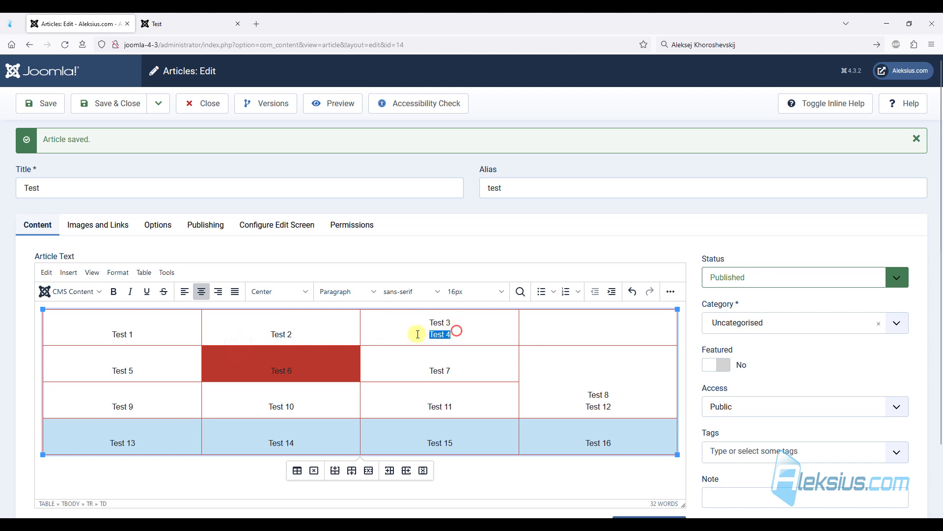
{"action": "key", "text": "ctrl+x"}
{"action": "left_click", "coordinate": [617, 330]}
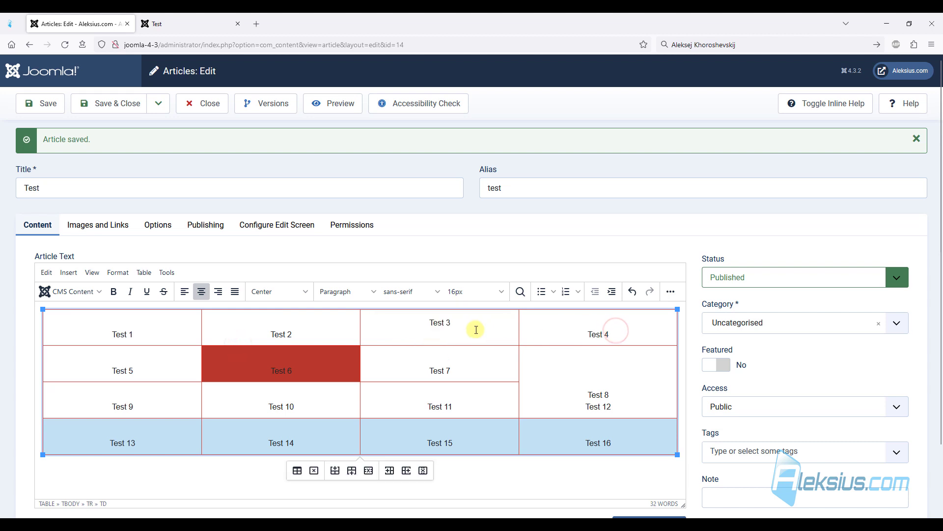
{"action": "key", "text": "BackSpace"}
Split the merged Test 8 and Test 12 cell and move the Test 12 text into the empty cell below
{"action": "left_click_drag", "start_coordinate": [564, 355], "coordinate": [622, 406]}
{"action": "left_click", "coordinate": [144, 272]}
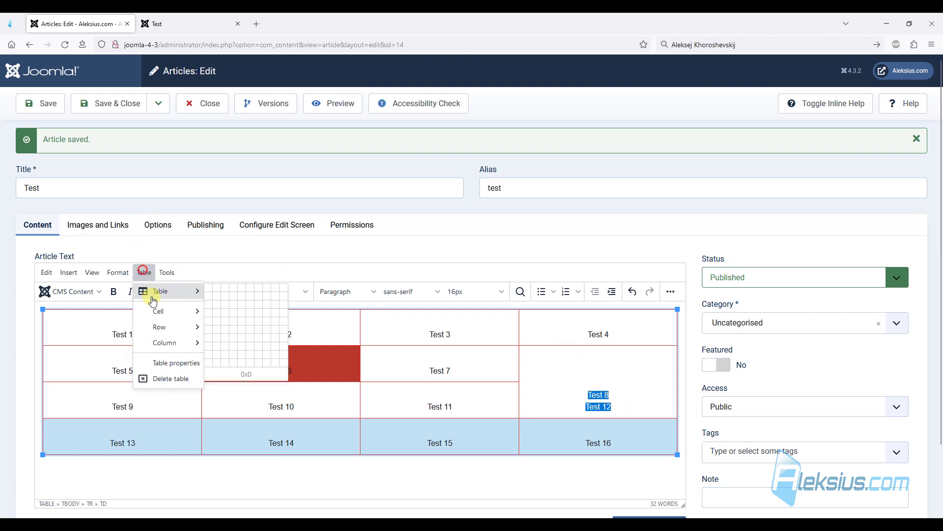
{"action": "mouse_move", "coordinate": [159, 311]}
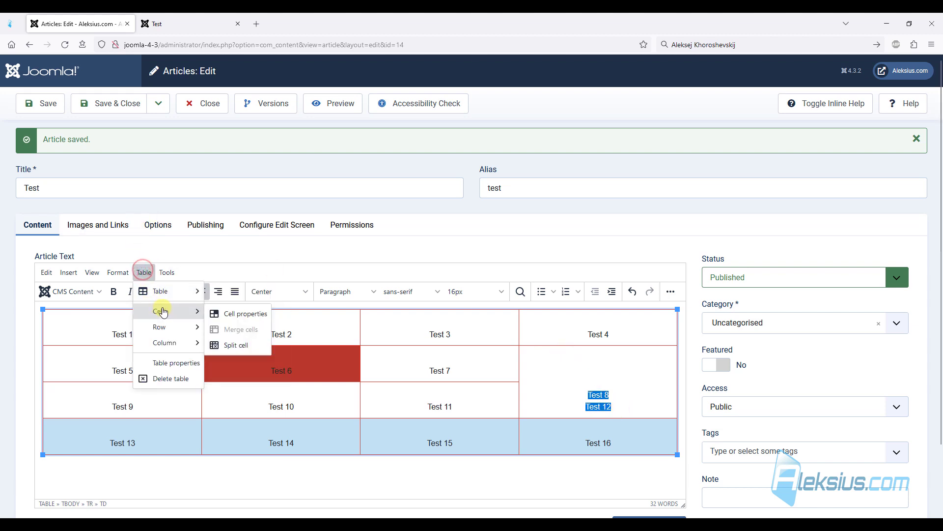
{"action": "left_click", "coordinate": [244, 345]}
{"action": "left_click", "coordinate": [630, 364]}
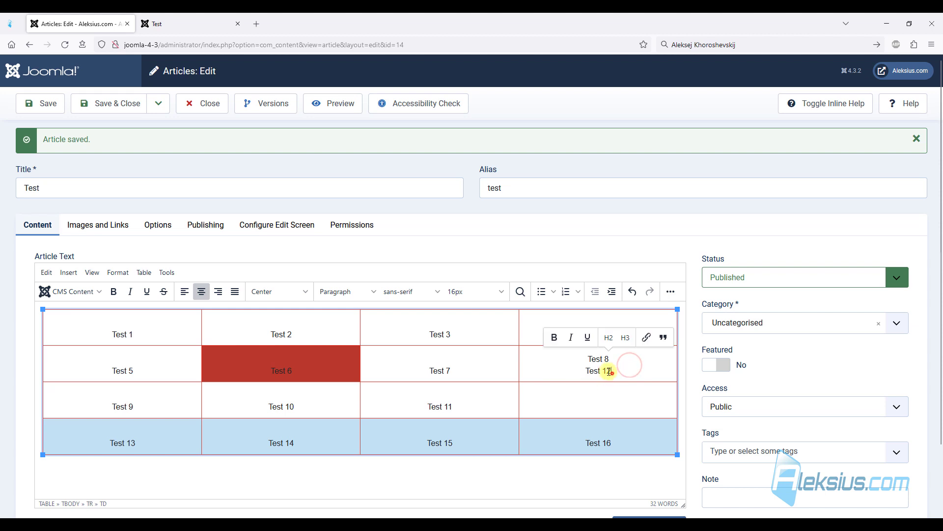
{"action": "left_click_drag", "start_coordinate": [609, 372], "coordinate": [545, 371]}
{"action": "key", "text": "ctrl+x"}
{"action": "left_click", "coordinate": [600, 407]}
{"action": "key", "text": "ctrl+v"}
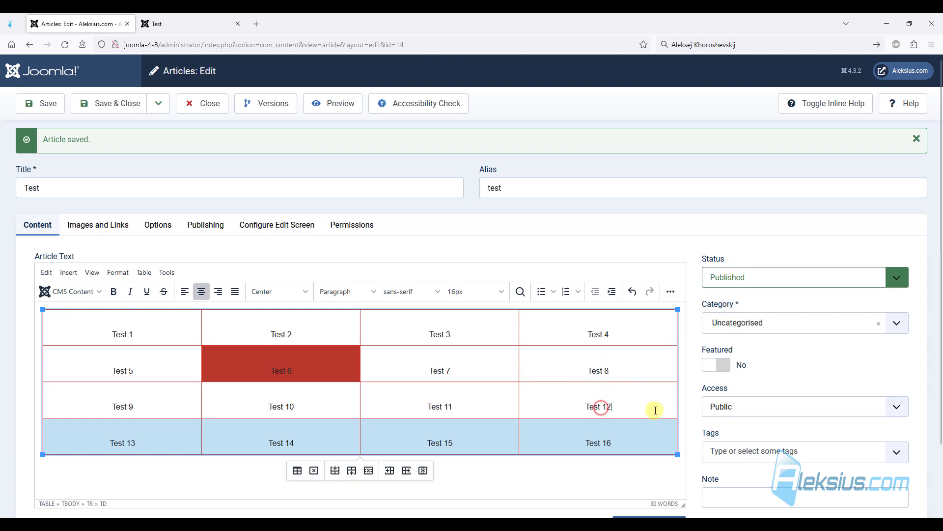
Give the Test 9 to Test 12 row a dashed border in purple #843FA1 and a light gray background
{"action": "left_click", "coordinate": [146, 273]}
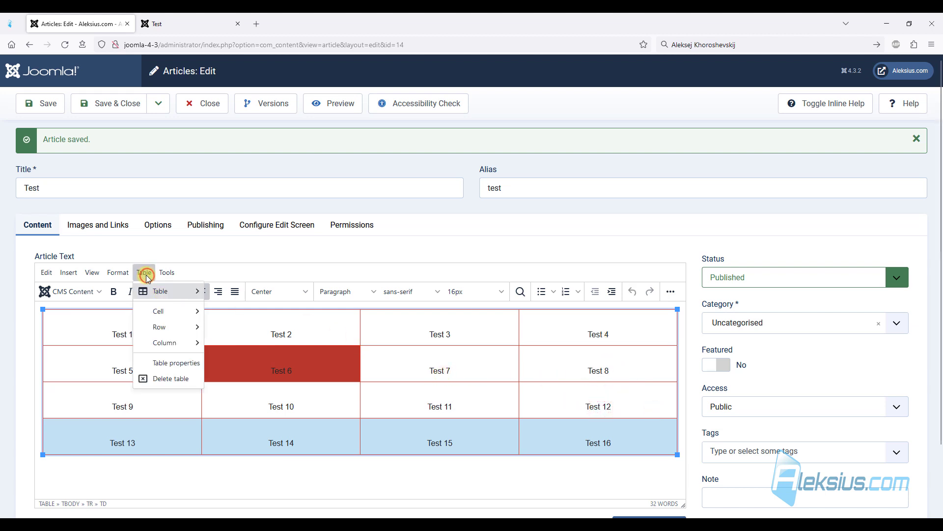
{"action": "mouse_move", "coordinate": [155, 328]}
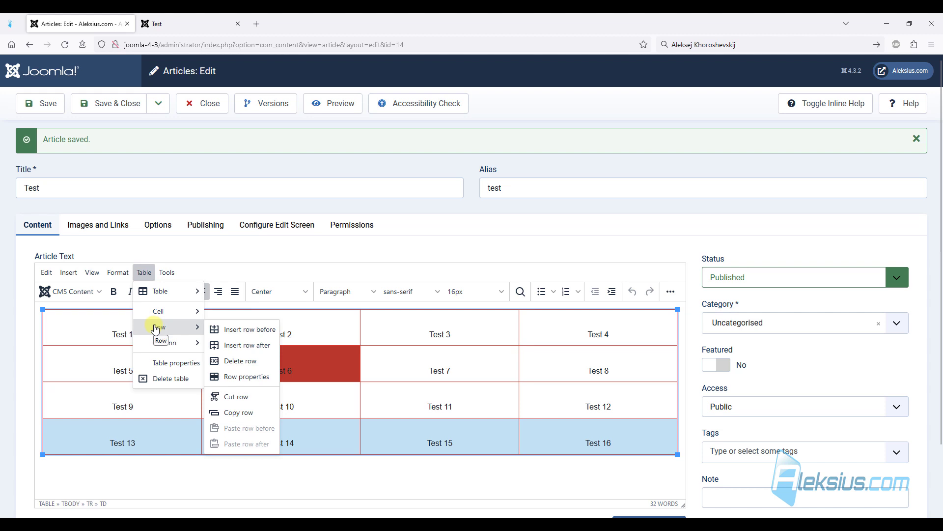
{"action": "left_click", "coordinate": [257, 377]}
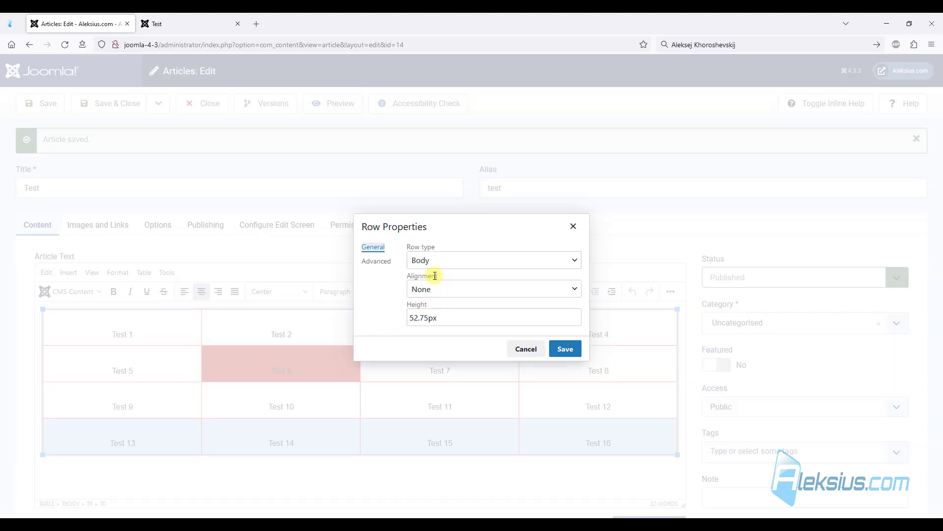
{"action": "left_click", "coordinate": [377, 264]}
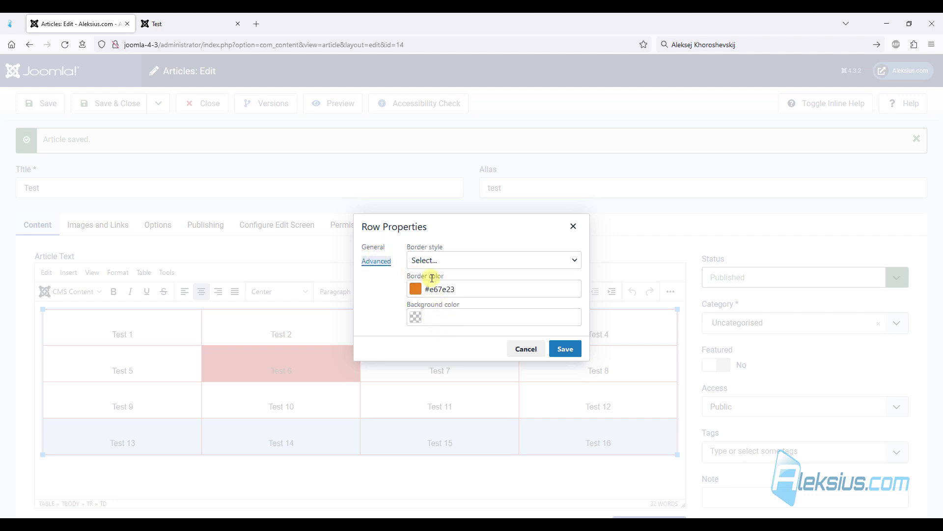
{"action": "left_click", "coordinate": [416, 288]}
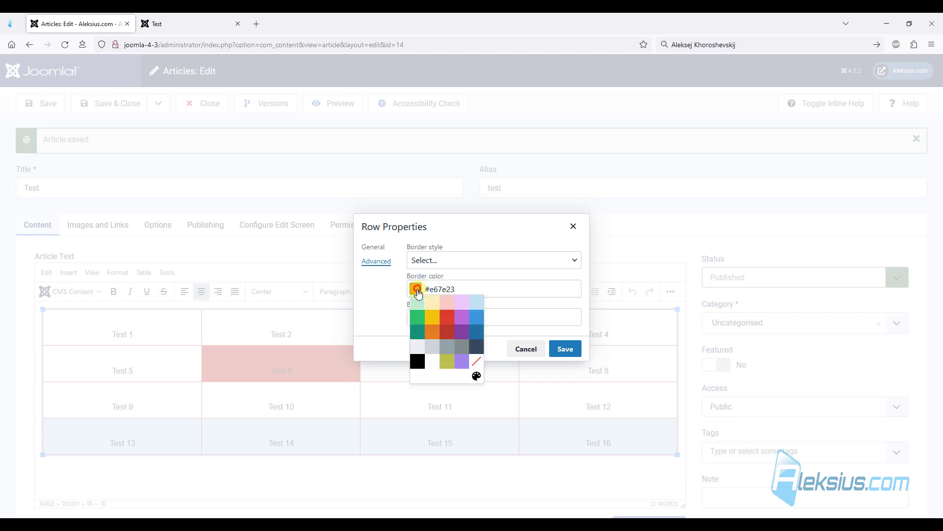
{"action": "left_click", "coordinate": [462, 331]}
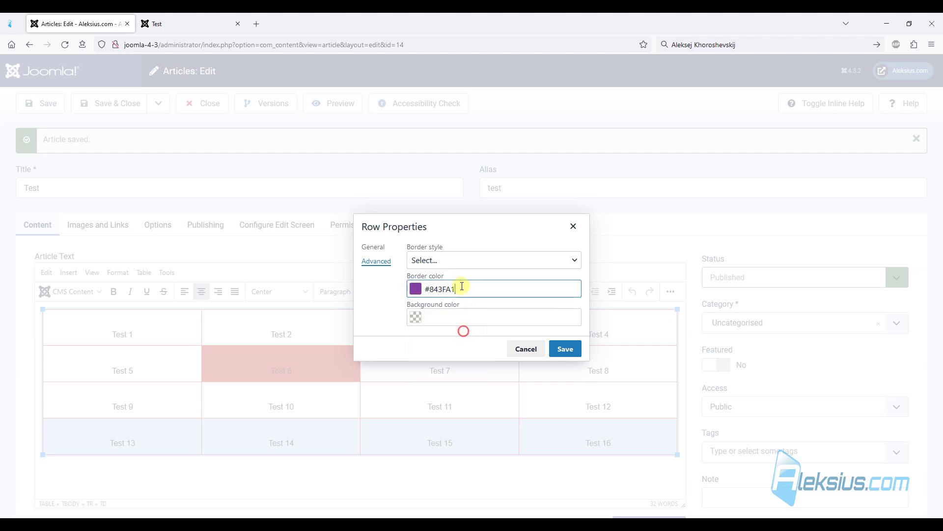
{"action": "left_click", "coordinate": [463, 261]}
{"action": "left_click", "coordinate": [455, 327]}
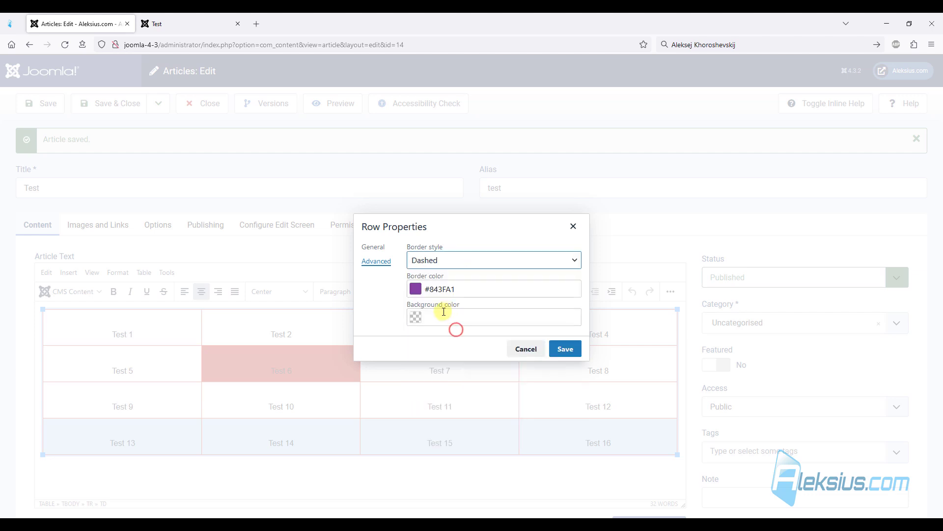
{"action": "left_click", "coordinate": [434, 318]}
{"action": "left_click", "coordinate": [417, 317]}
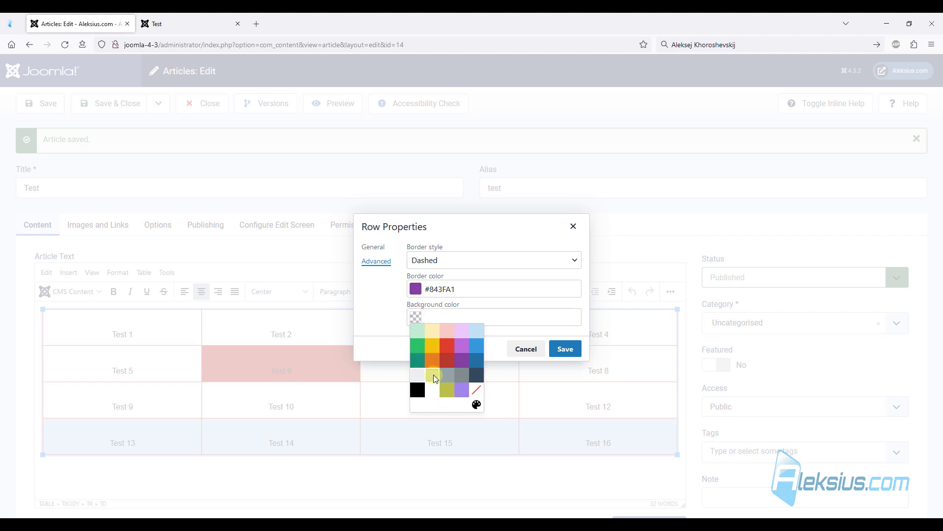
{"action": "left_click", "coordinate": [433, 374]}
{"action": "left_click", "coordinate": [564, 348]}
Cut the gray Test 9 to Test 12 row and paste it before the table's first row
{"action": "left_click", "coordinate": [298, 404]}
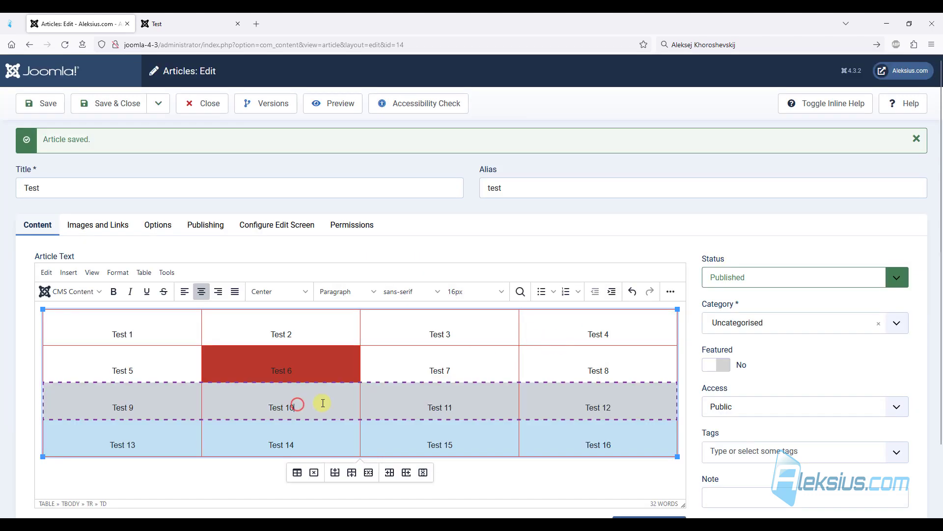
{"action": "left_click", "coordinate": [144, 273]}
{"action": "mouse_move", "coordinate": [175, 329]}
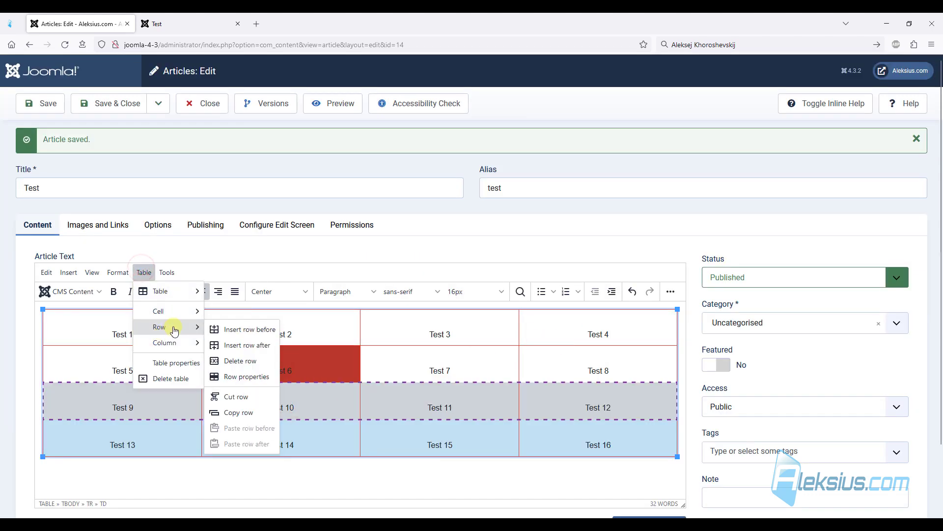
{"action": "left_click", "coordinate": [256, 400]}
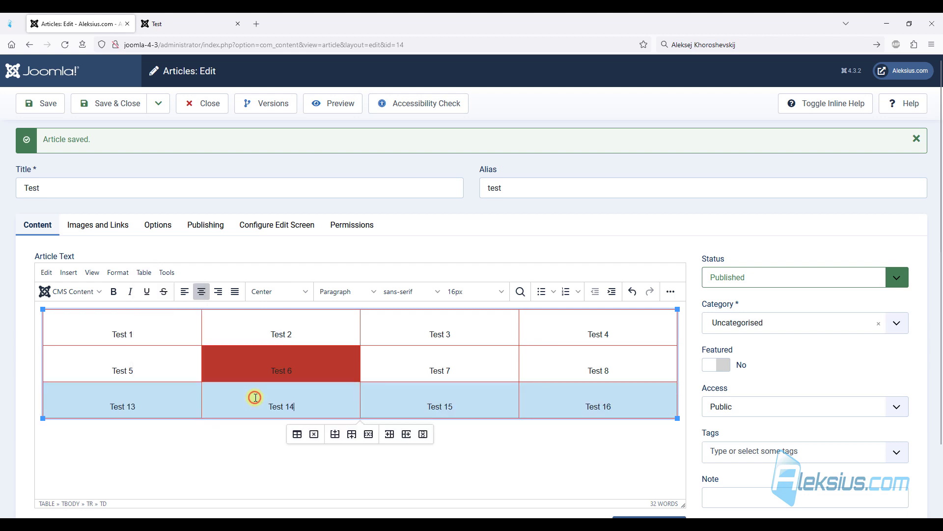
{"action": "left_click", "coordinate": [144, 272]}
{"action": "mouse_move", "coordinate": [157, 320]}
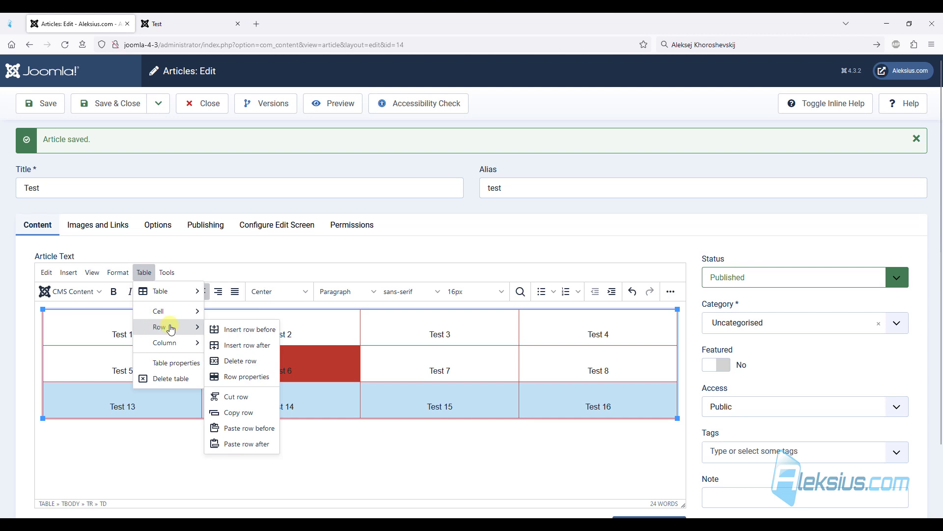
{"action": "left_click", "coordinate": [259, 428]}
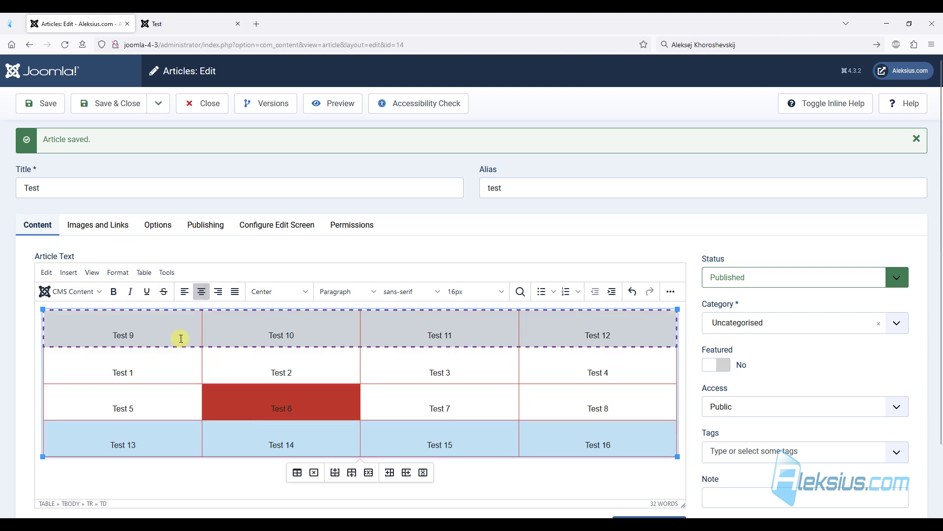
Cut the table's first column, starting with Test 9, and paste it before the last column
{"action": "left_click", "coordinate": [144, 272]}
{"action": "mouse_move", "coordinate": [152, 333]}
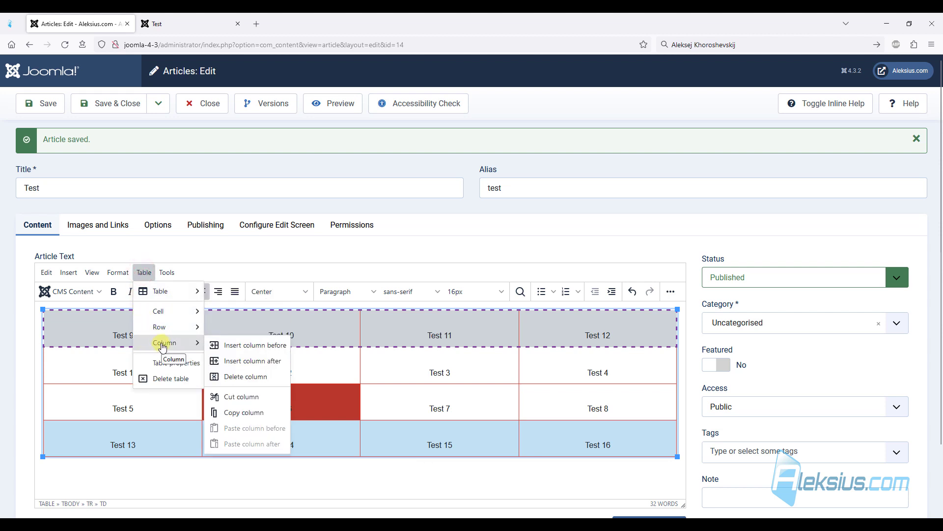
{"action": "left_click", "coordinate": [257, 397]}
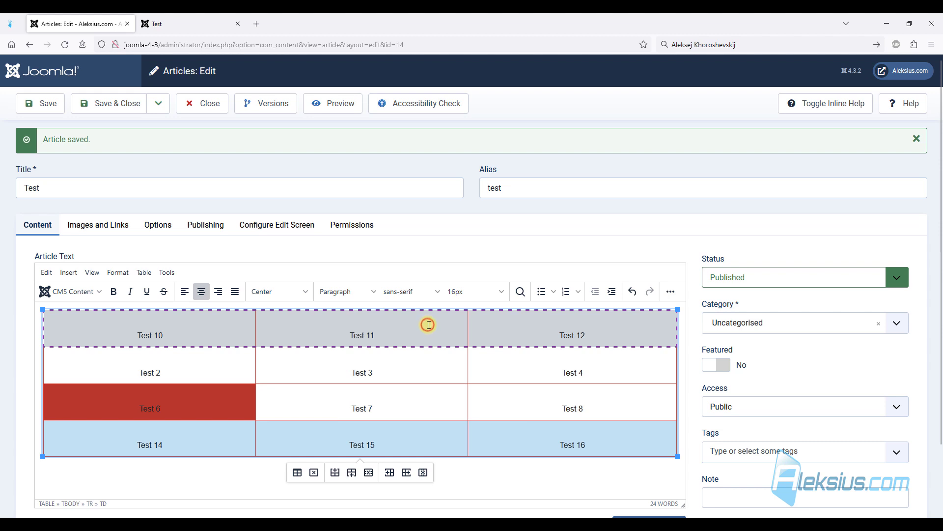
{"action": "left_click", "coordinate": [144, 272]}
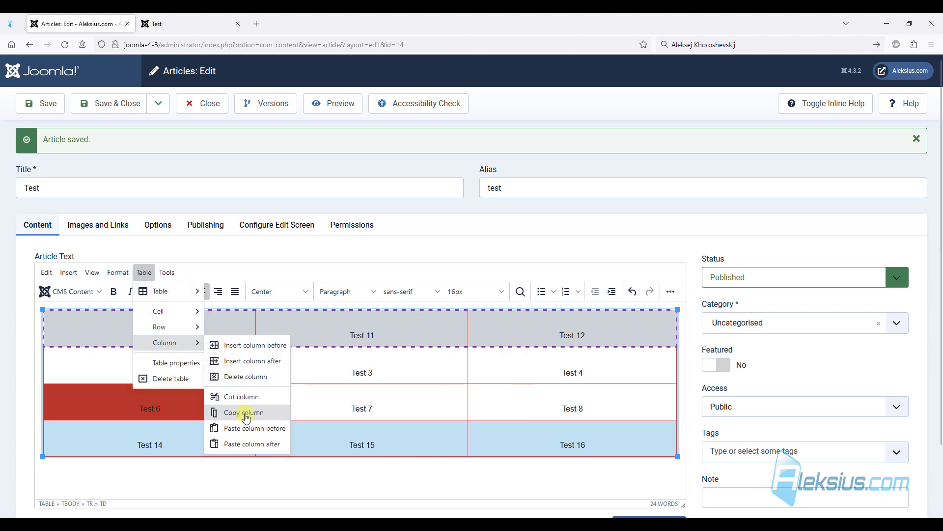
{"action": "left_click", "coordinate": [276, 429]}
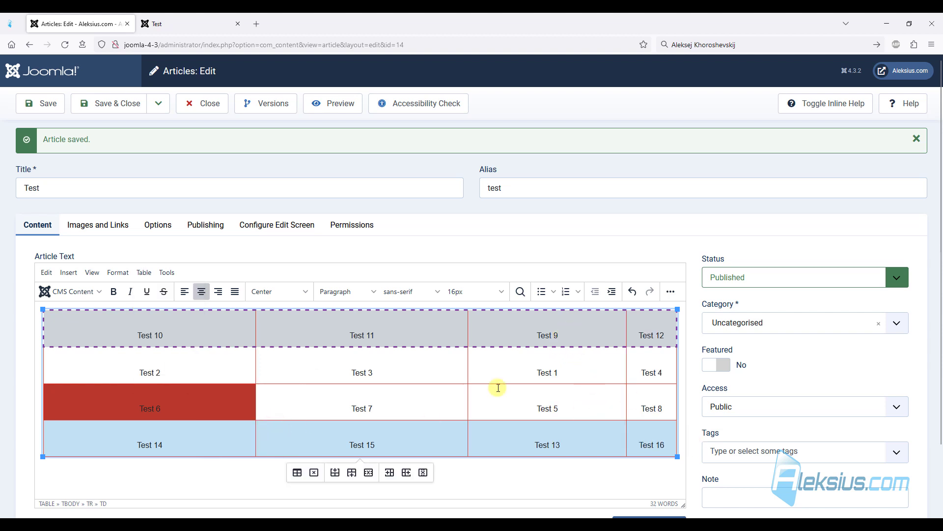
Place the cursor in the red Test 6 cell and open the table's properties
{"action": "left_click", "coordinate": [197, 402]}
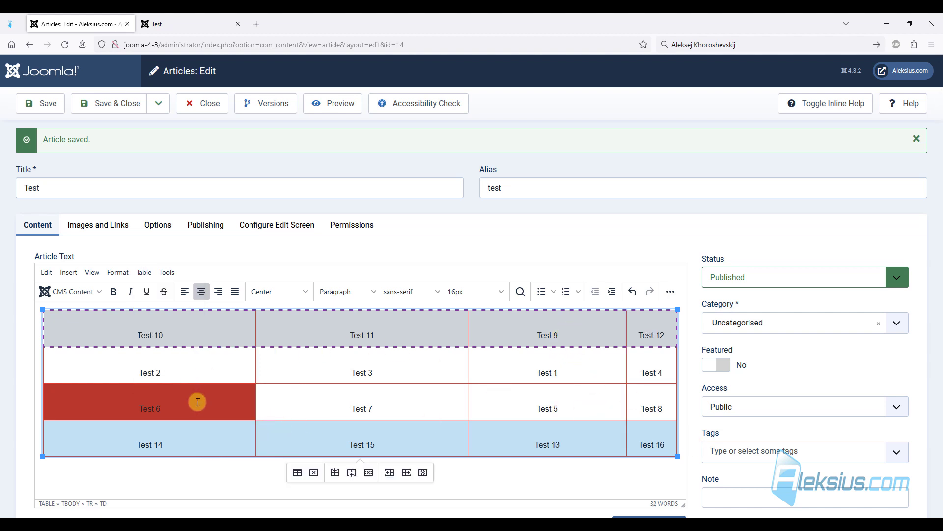
{"action": "left_click", "coordinate": [142, 272]}
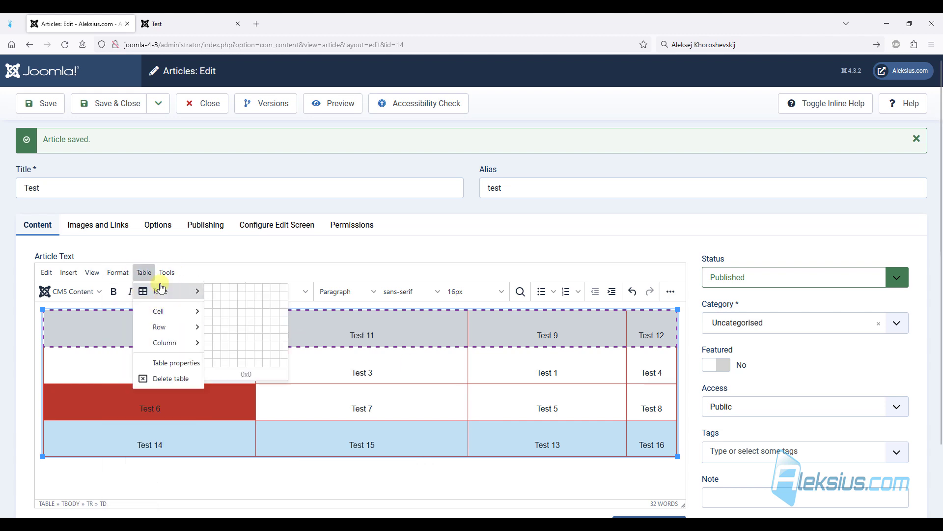
{"action": "left_click", "coordinate": [173, 366]}
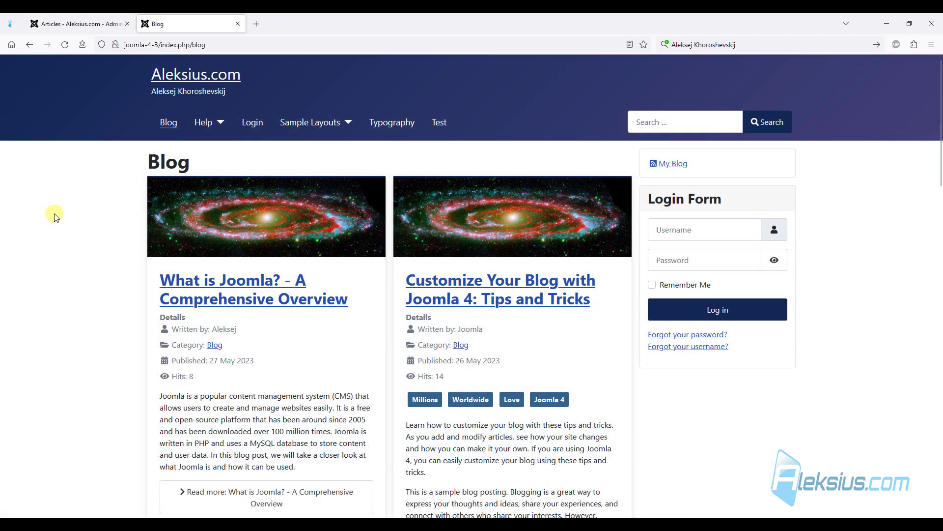
Open the full article "What is Joomla? - A Comprehensive Overview" from the site's blog and look through its sections
{"action": "scroll", "coordinate": [55, 216], "scroll_direction": "down", "scroll_amount": 8}
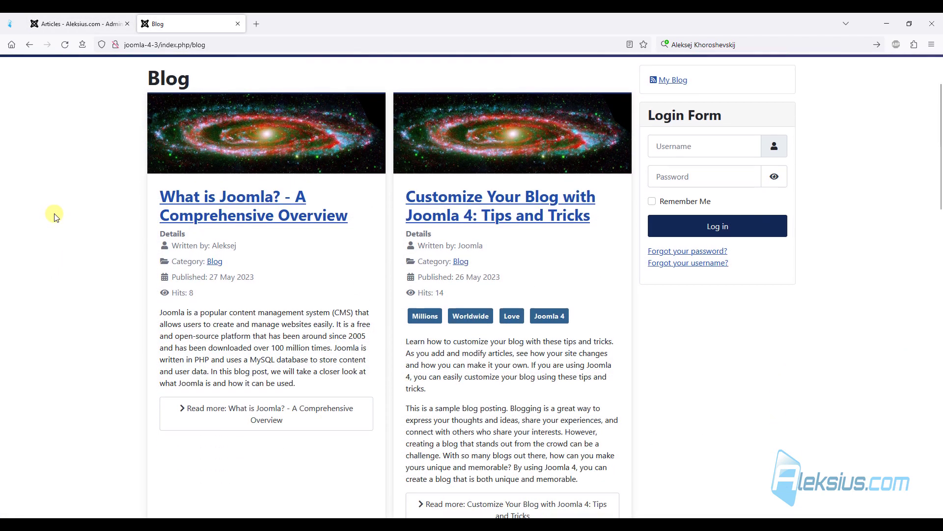
{"action": "scroll", "coordinate": [54, 213], "scroll_direction": "up", "scroll_amount": 8}
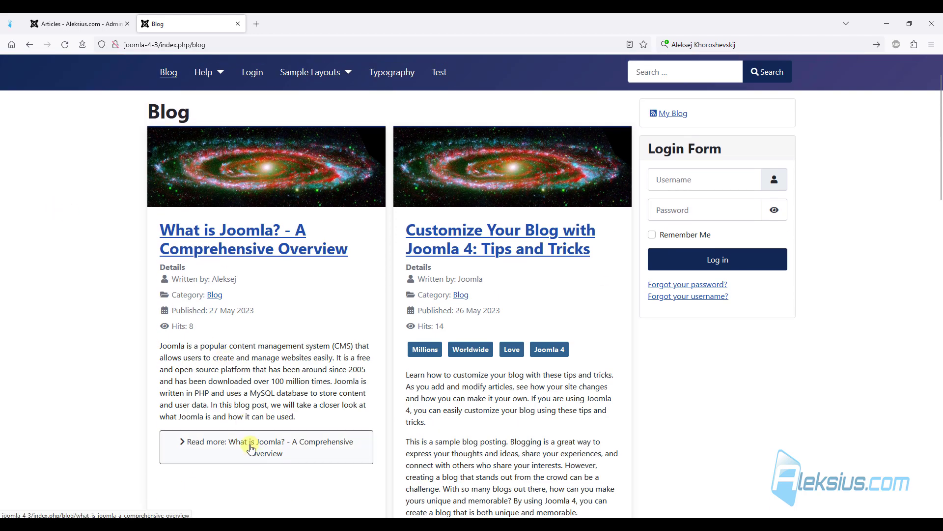
{"action": "left_click", "coordinate": [251, 448]}
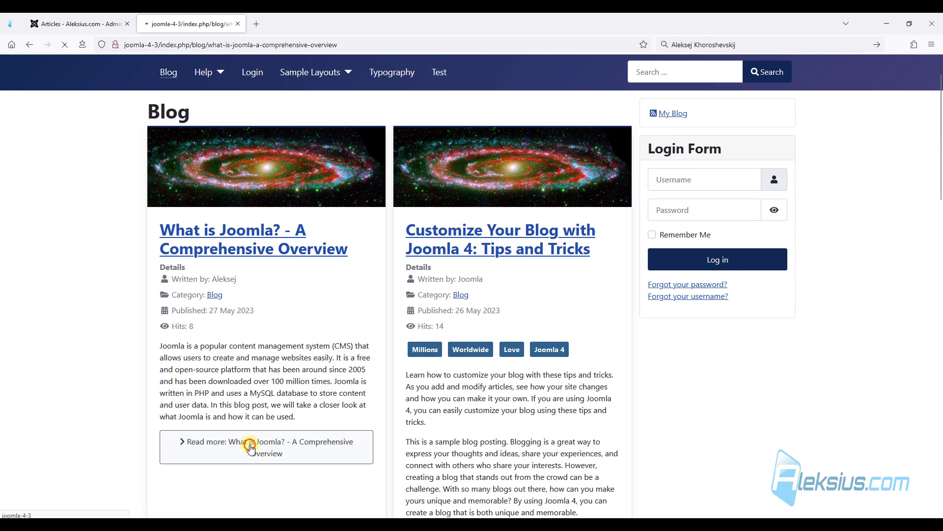
{"action": "scroll", "coordinate": [205, 266], "scroll_direction": "down", "scroll_amount": 4}
{"action": "scroll", "coordinate": [205, 266], "scroll_direction": "down", "scroll_amount": 6}
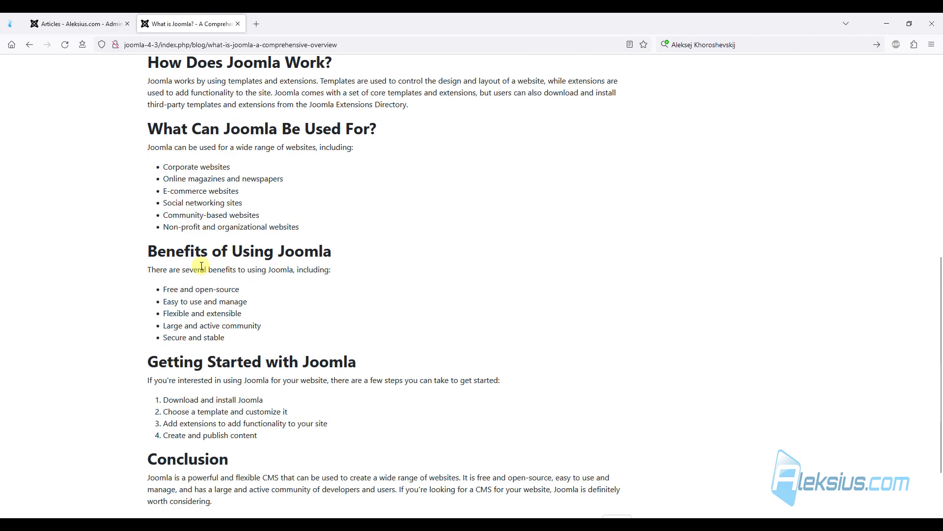
{"action": "scroll", "coordinate": [196, 265], "scroll_direction": "up", "scroll_amount": 10}
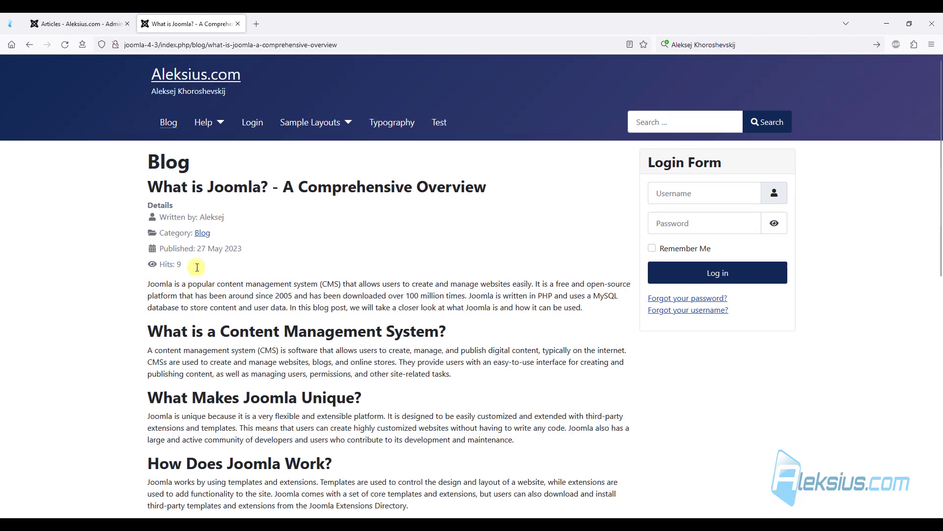
Return to the administrator's article list and search it for "What is Joomla"
{"action": "left_click", "coordinate": [63, 24]}
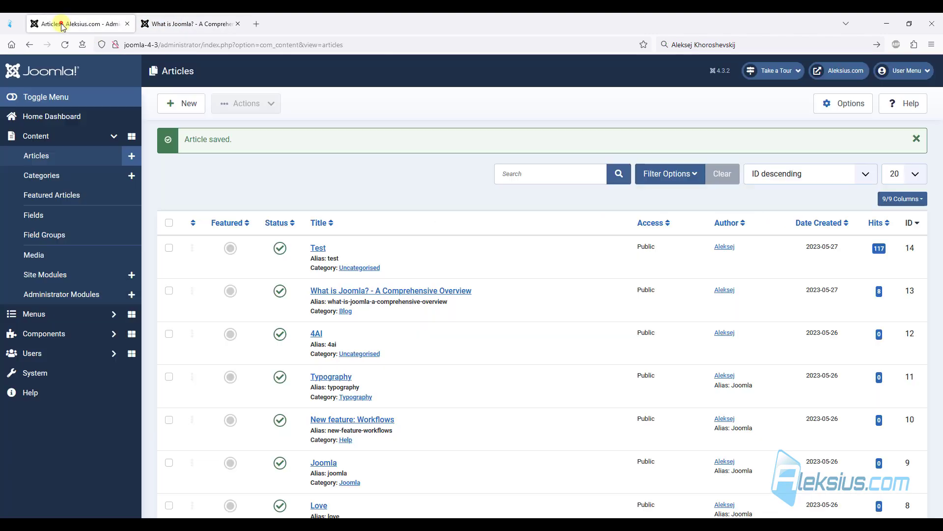
{"action": "left_click", "coordinate": [541, 174]}
{"action": "type", "text": "What is Joomla"}
{"action": "key", "text": "Return"}
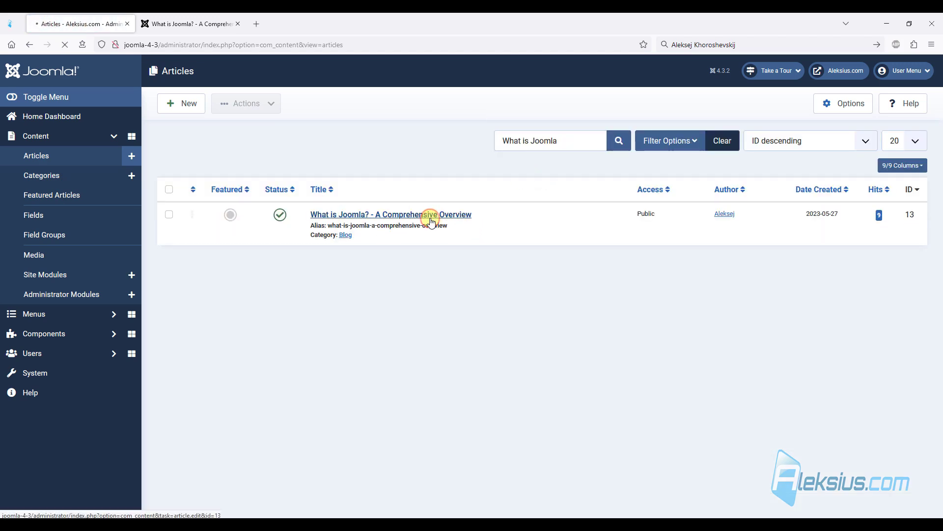
Review the article's text and Read More break in the editor, and compare them with its intro on the site's Blog page
{"action": "scroll", "coordinate": [126, 304], "scroll_direction": "down", "scroll_amount": 3}
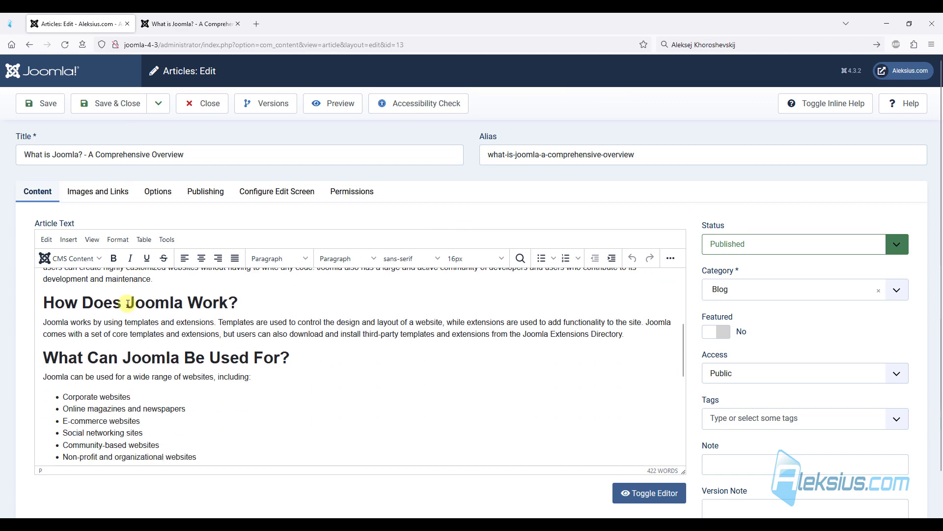
{"action": "scroll", "coordinate": [129, 309], "scroll_direction": "down", "scroll_amount": 8}
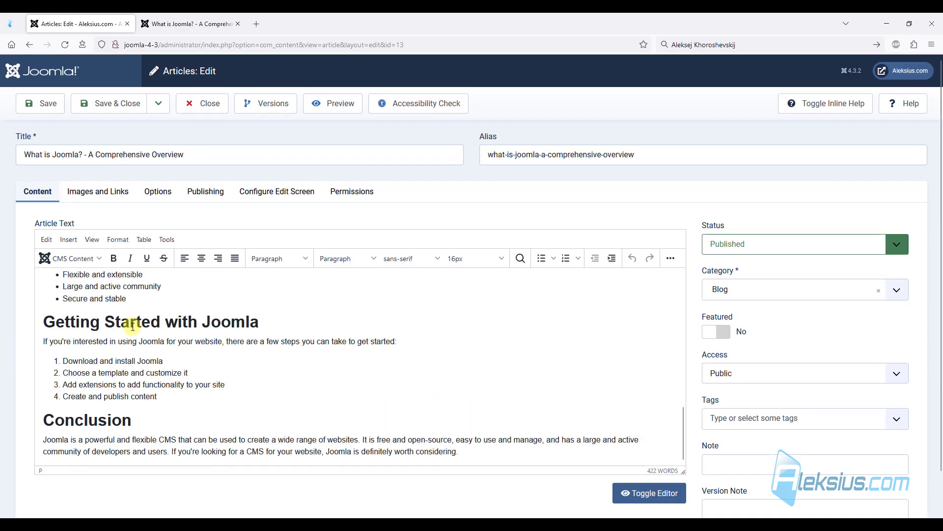
{"action": "scroll", "coordinate": [133, 326], "scroll_direction": "up", "scroll_amount": 10}
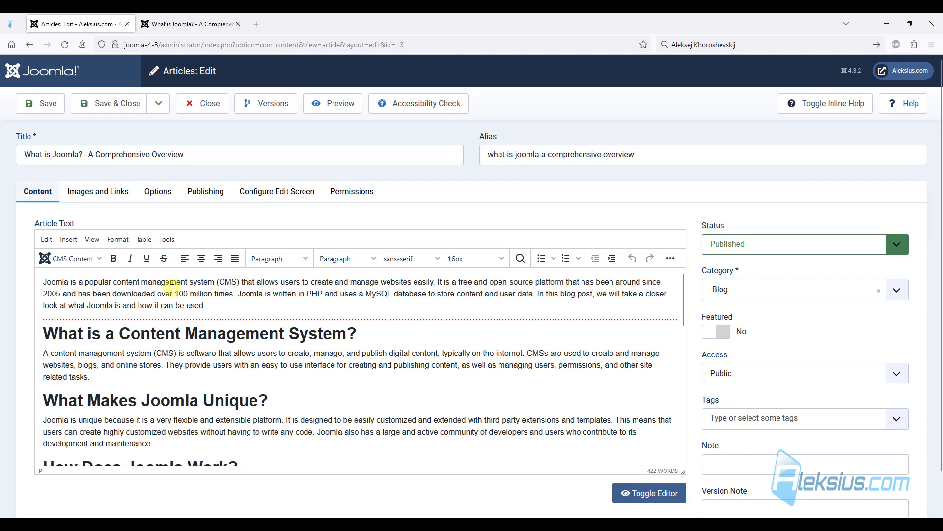
{"action": "triple_click", "coordinate": [172, 288]}
{"action": "left_click", "coordinate": [206, 24]}
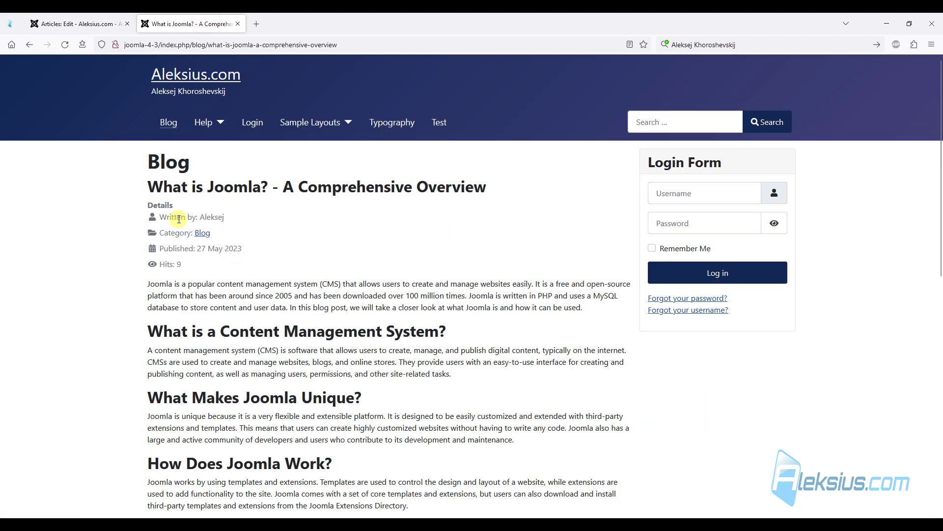
{"action": "left_click", "coordinate": [169, 123]}
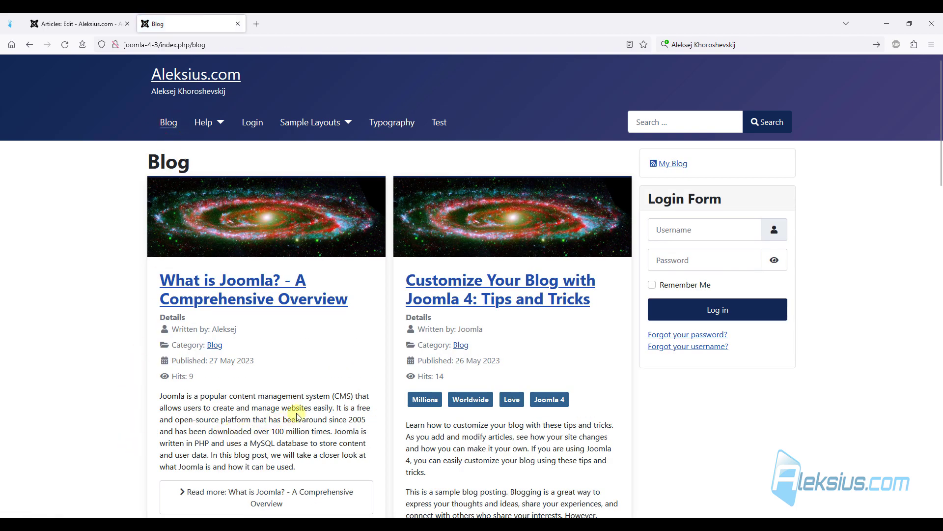
{"action": "scroll", "coordinate": [307, 431], "scroll_direction": "down", "scroll_amount": 2}
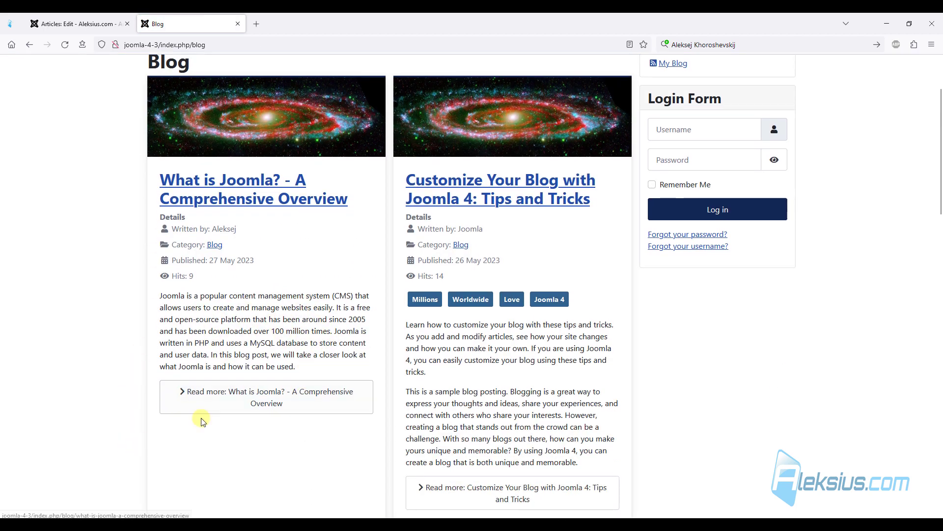
Delete the Read More break below the intro paragraph of the What is Joomla? article and save the article
{"action": "left_click", "coordinate": [77, 24]}
{"action": "left_click", "coordinate": [223, 318]}
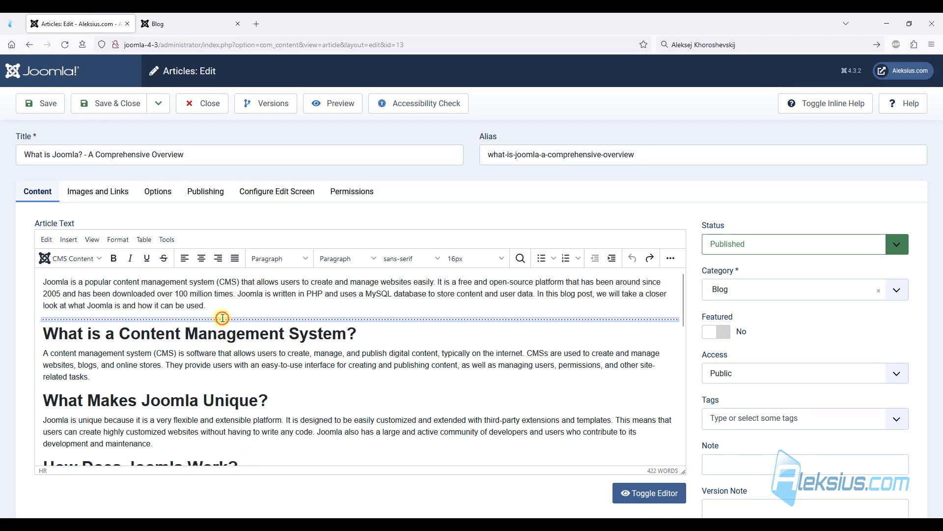
{"action": "key", "text": "Delete"}
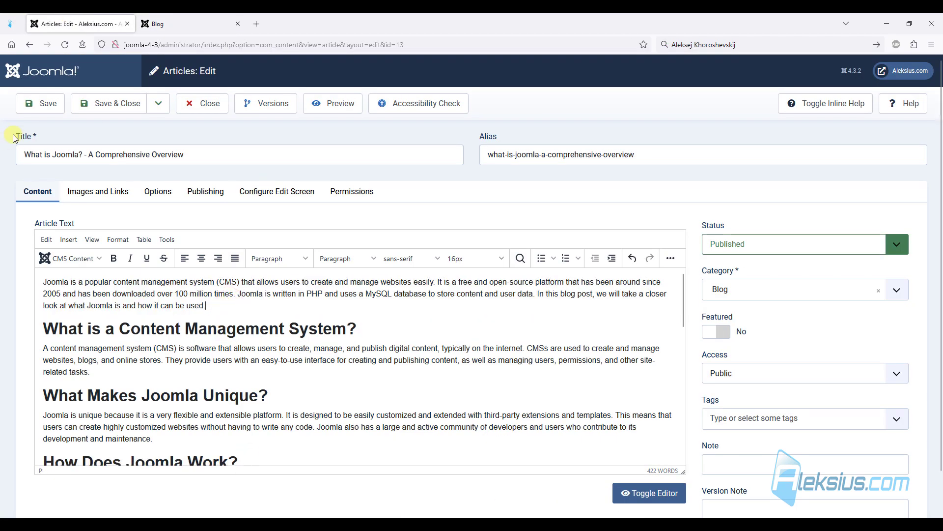
{"action": "left_click", "coordinate": [45, 105]}
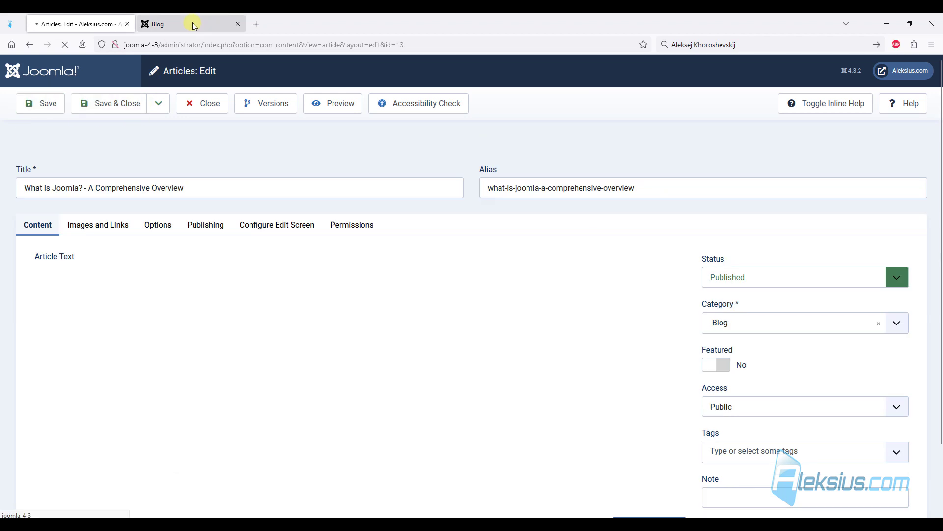
Reload the site's Blog page and examine how the What is Joomla? article is displayed without its Read More break
{"action": "left_click", "coordinate": [194, 25]}
{"action": "key", "text": "F5"}
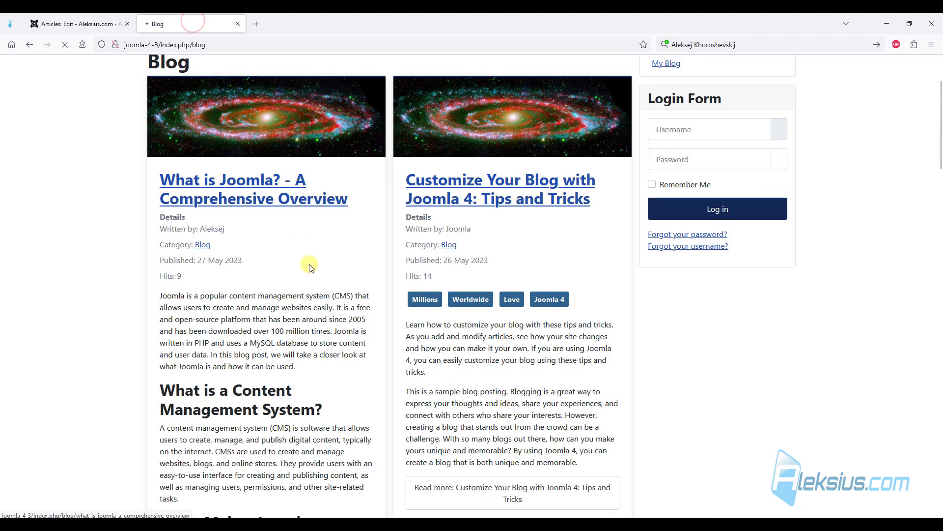
{"action": "scroll", "coordinate": [236, 334], "scroll_direction": "down", "scroll_amount": 12}
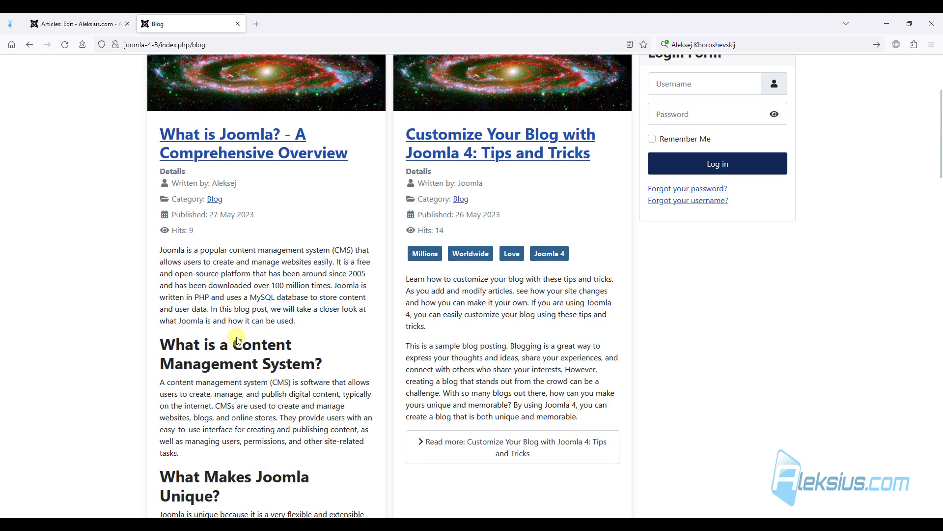
{"action": "scroll", "coordinate": [241, 327], "scroll_direction": "down", "scroll_amount": 6}
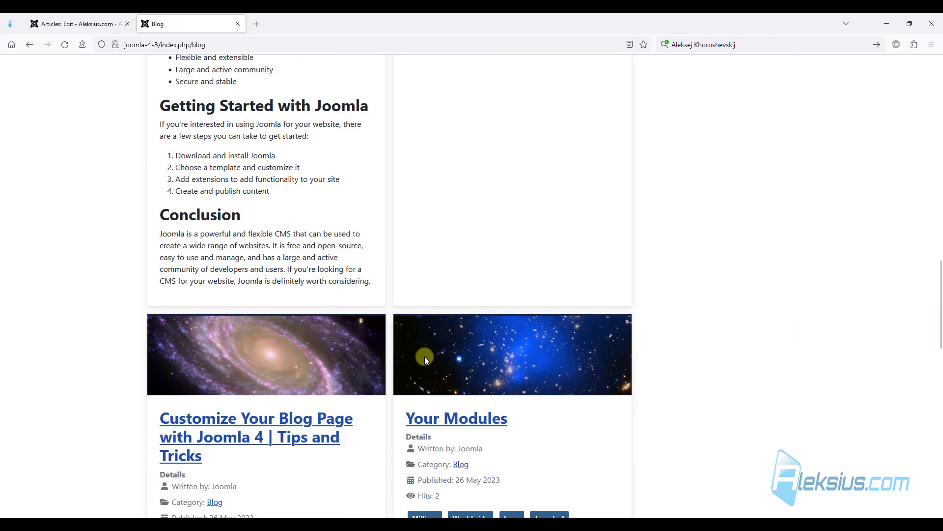
{"action": "scroll", "coordinate": [202, 237], "scroll_direction": "up", "scroll_amount": 18}
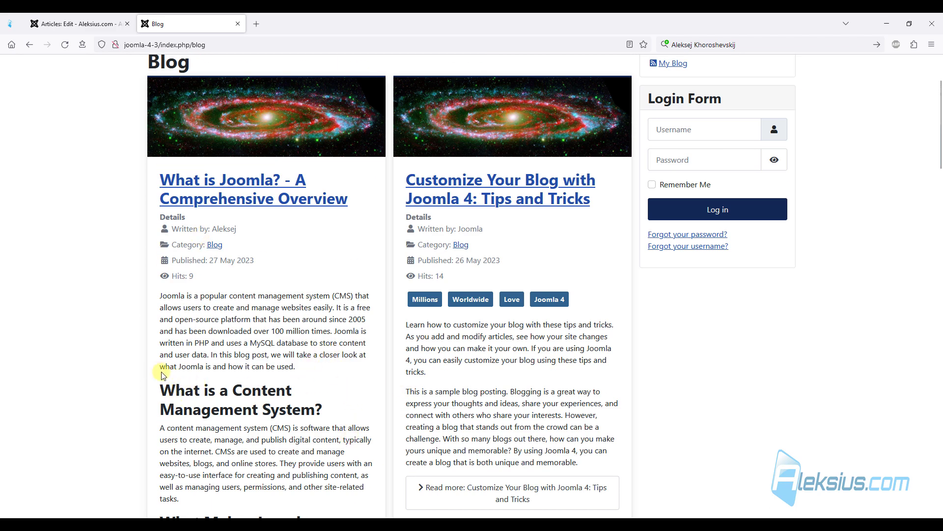
{"action": "scroll", "coordinate": [231, 385], "scroll_direction": "down", "scroll_amount": 3}
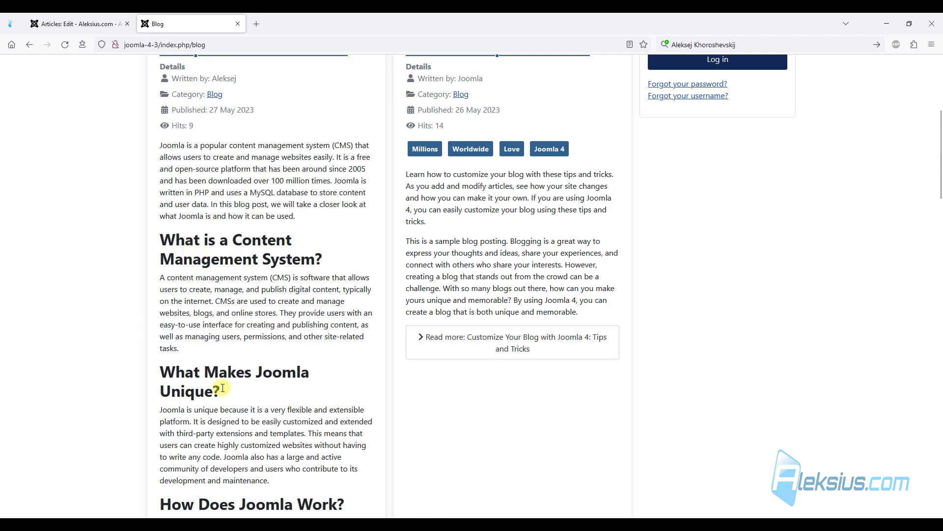
Insert a Read More break on a new line after the article's intro paragraph and save the article
{"action": "left_click", "coordinate": [36, 20]}
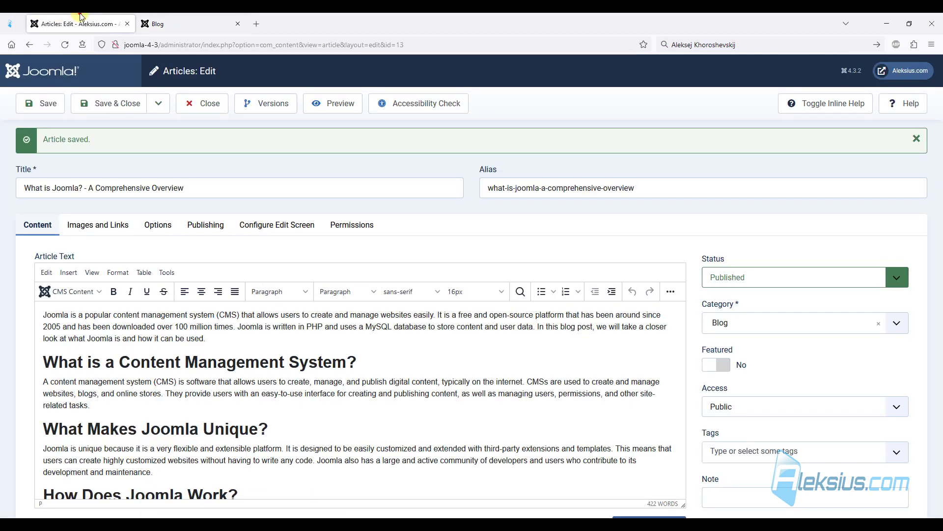
{"action": "left_click", "coordinate": [237, 336]}
{"action": "key", "text": "Return"}
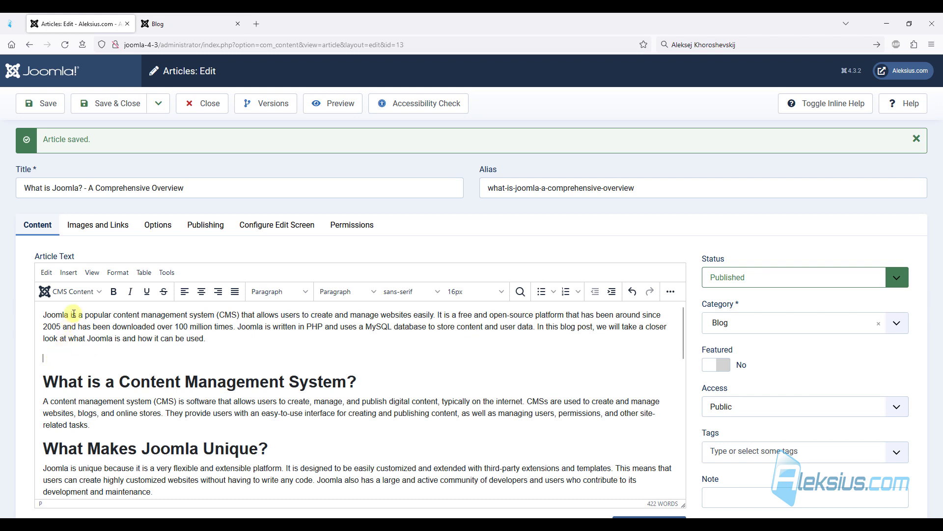
{"action": "left_click", "coordinate": [96, 292]}
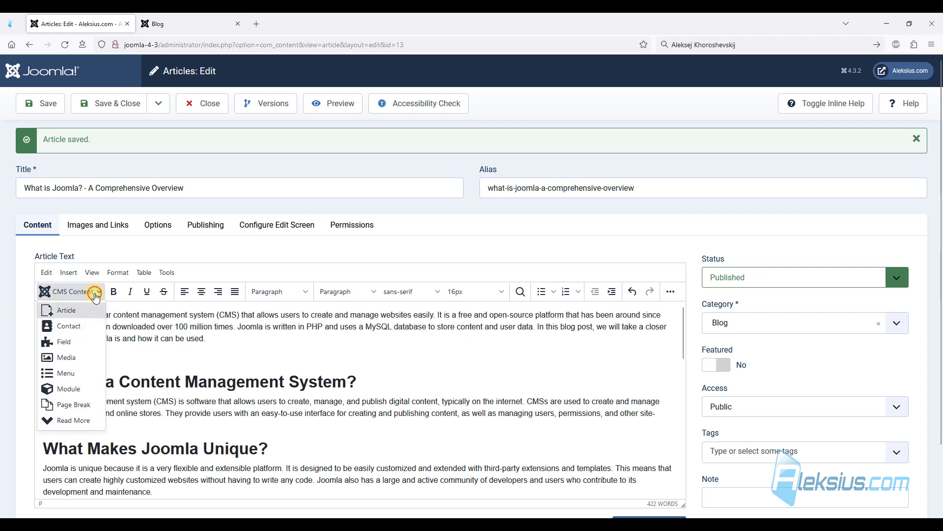
{"action": "left_click", "coordinate": [82, 422]}
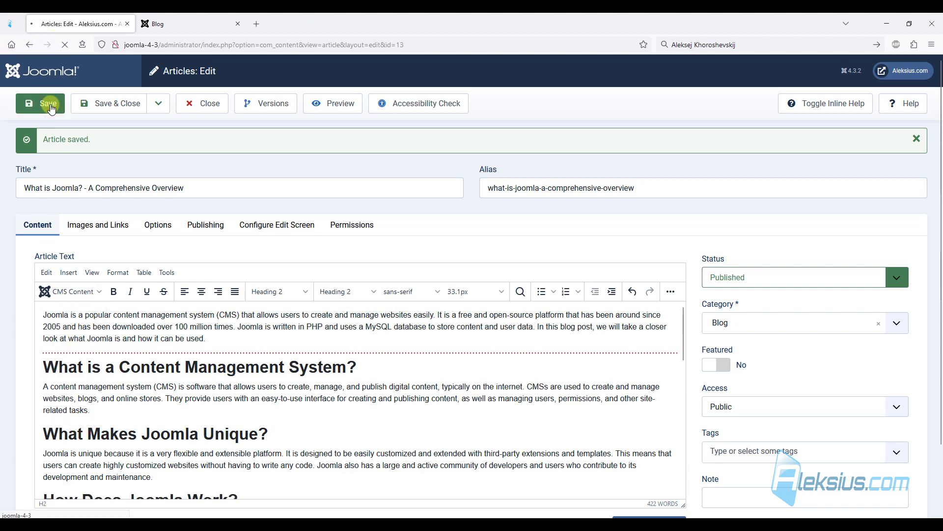
Reload the Blog page, check the article's intro, and follow its Read more link to look through the full text
{"action": "left_click", "coordinate": [181, 22]}
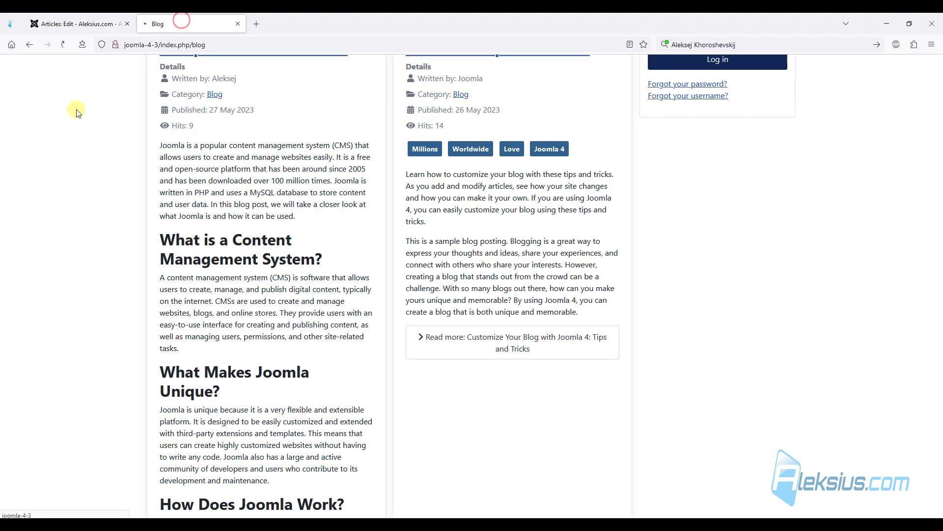
{"action": "scroll", "coordinate": [265, 285], "scroll_direction": "up", "scroll_amount": 3}
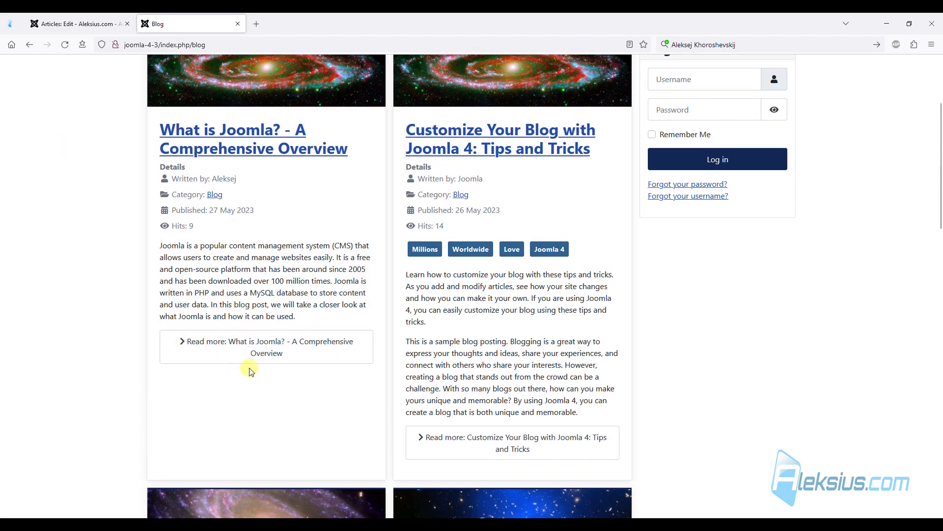
{"action": "left_click", "coordinate": [253, 353]}
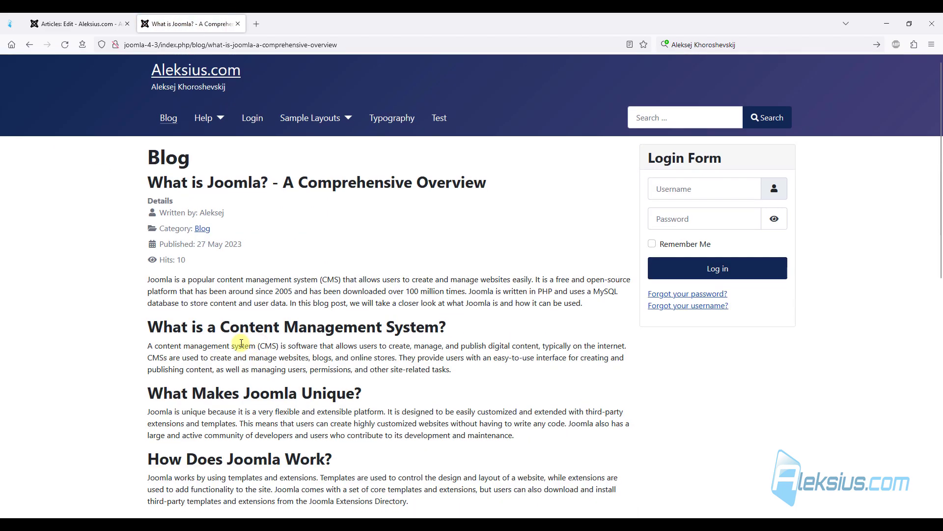
{"action": "scroll", "coordinate": [241, 343], "scroll_direction": "down", "scroll_amount": 10}
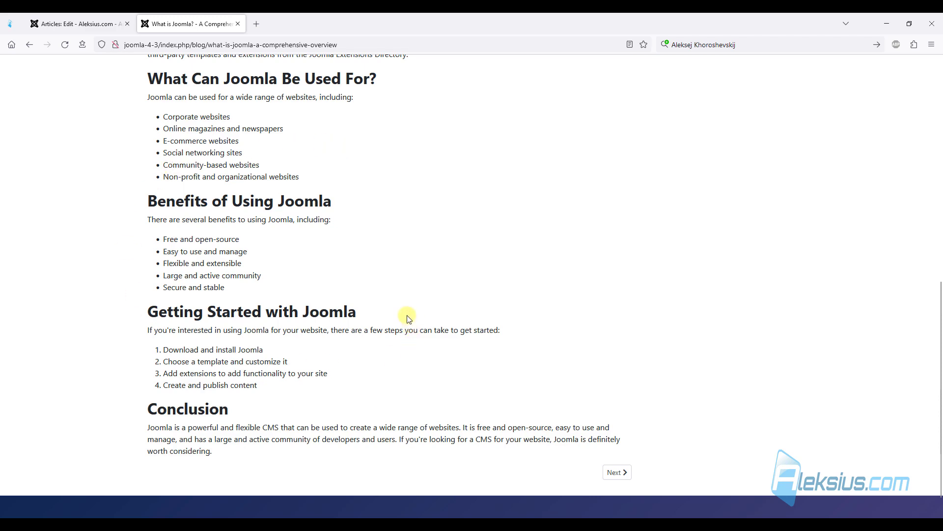
{"action": "scroll", "coordinate": [369, 274], "scroll_direction": "up", "scroll_amount": 6}
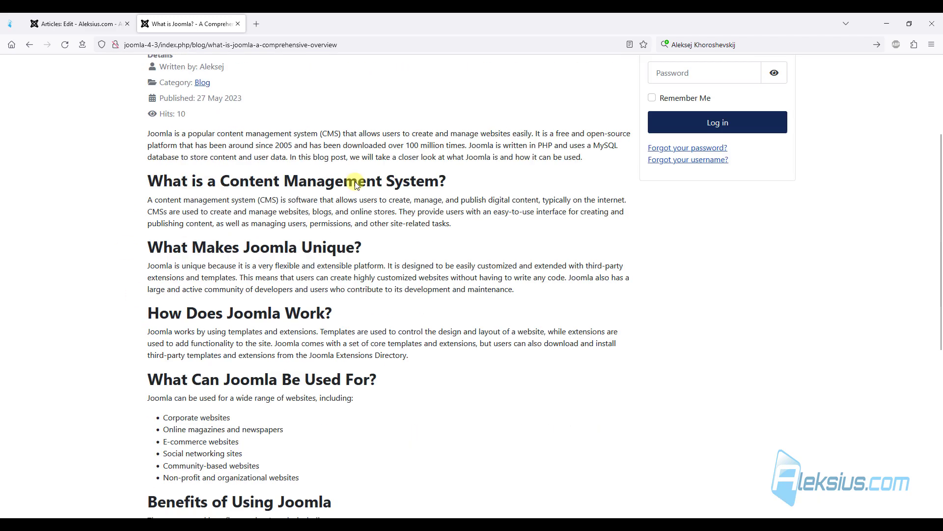
{"action": "left_click", "coordinate": [27, 46]}
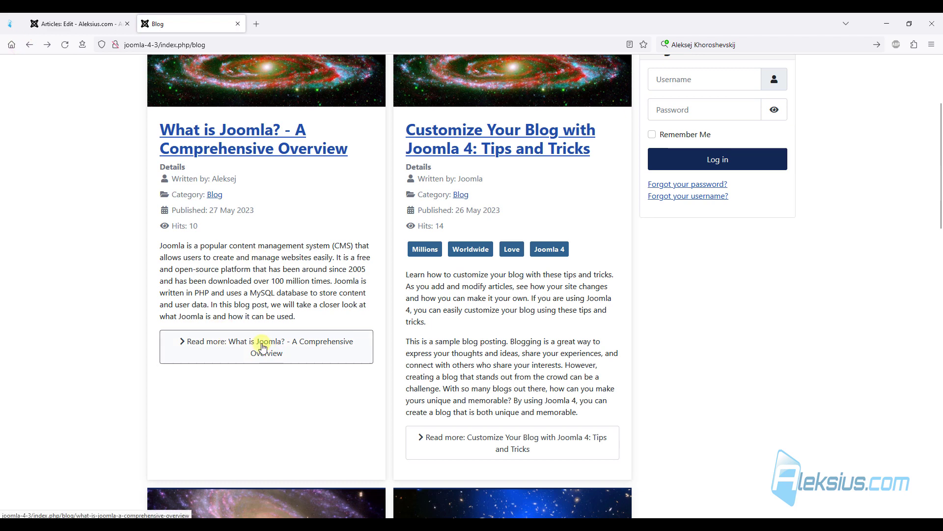
{"action": "left_click", "coordinate": [259, 346]}
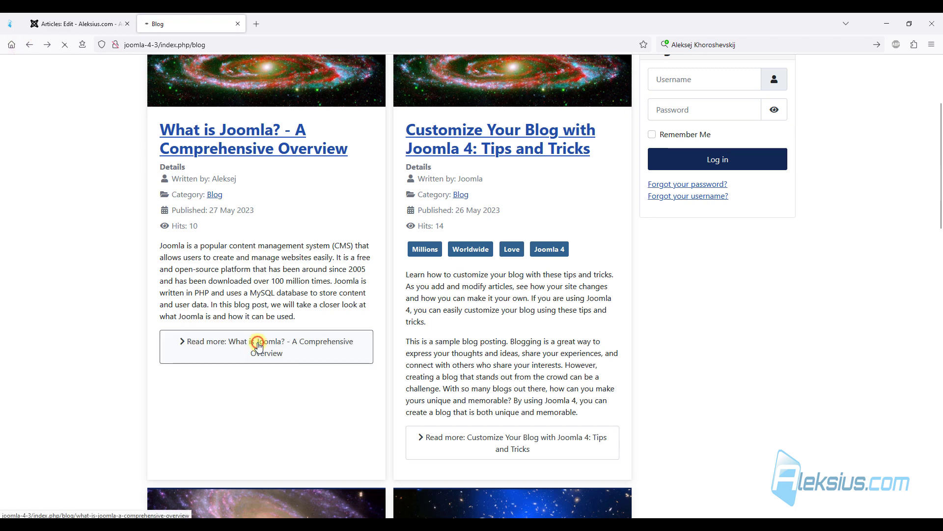
{"action": "scroll", "coordinate": [153, 249], "scroll_direction": "down", "scroll_amount": 9}
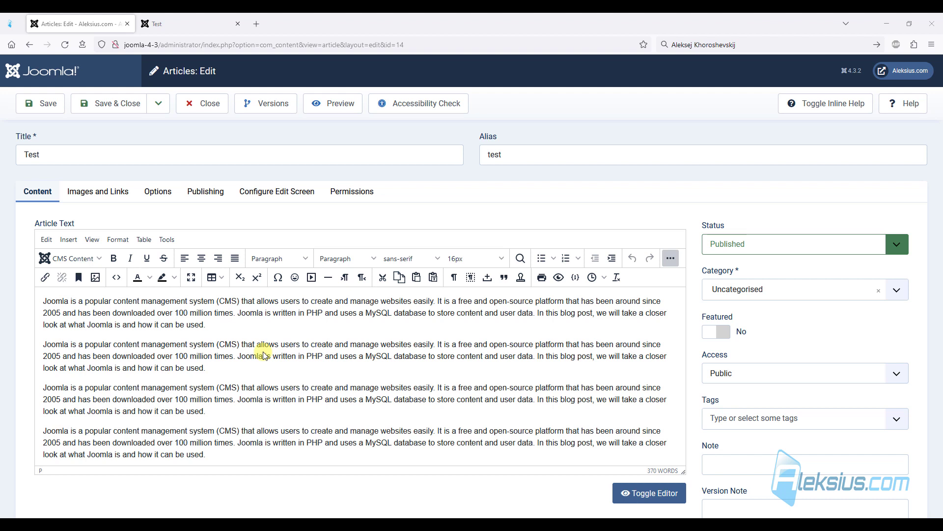
Find every occurrence of "Joomla" in the Test article's text and replace them all with "Joomla 4"
{"action": "left_click", "coordinate": [521, 260]}
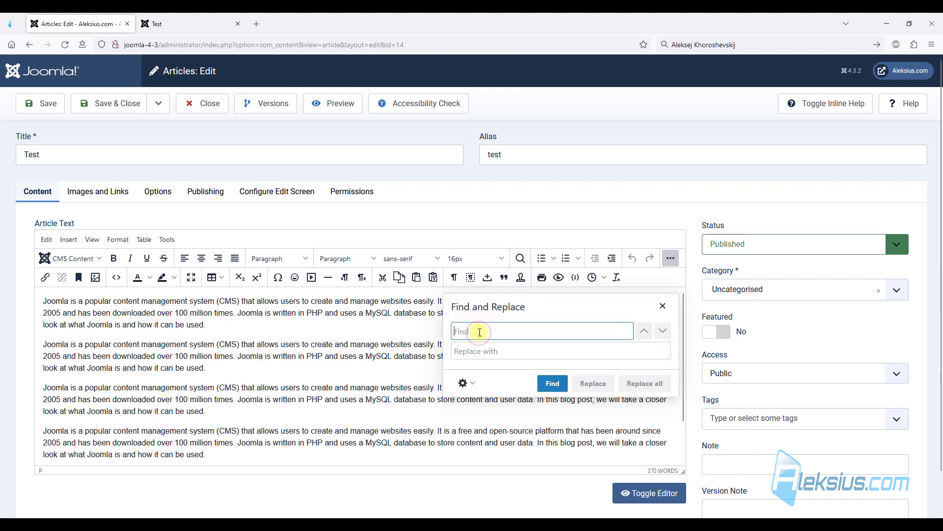
{"action": "type", "text": "Joomla"}
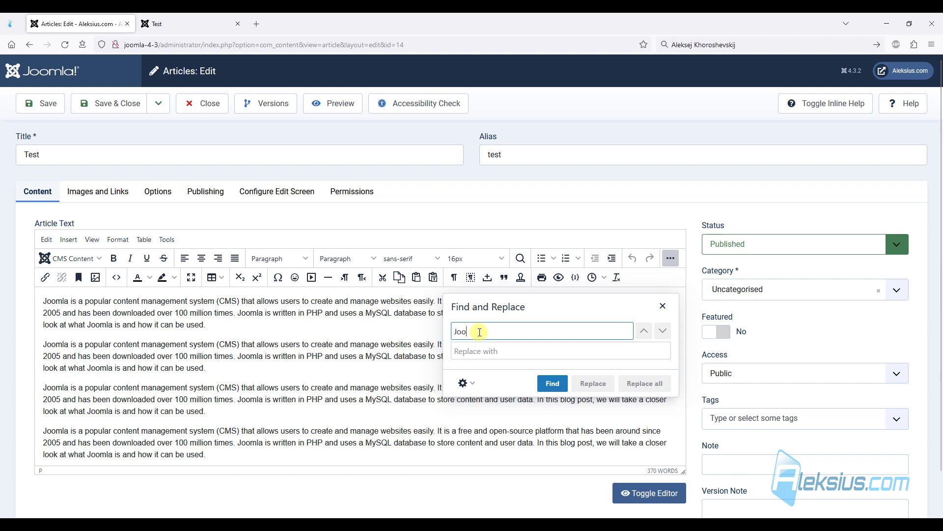
{"action": "left_click", "coordinate": [553, 383]}
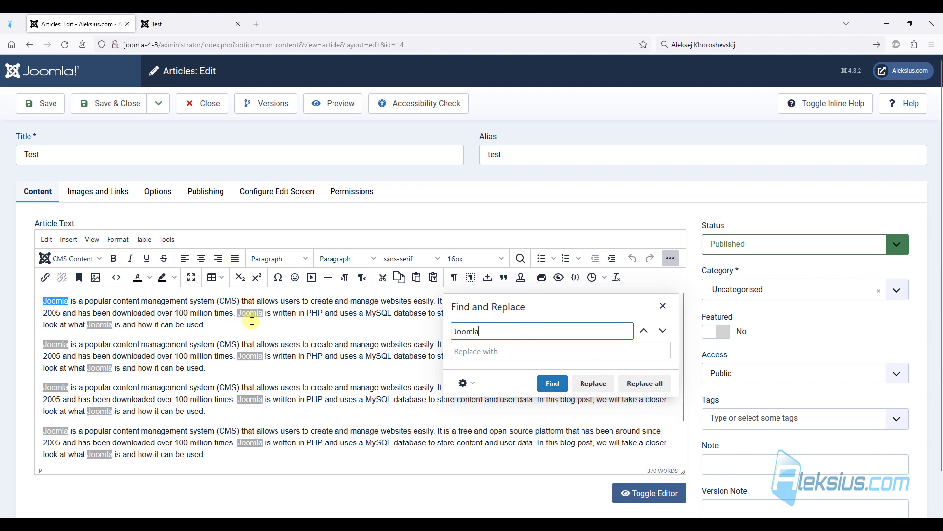
{"action": "left_click_drag", "start_coordinate": [567, 307], "coordinate": [505, 331]}
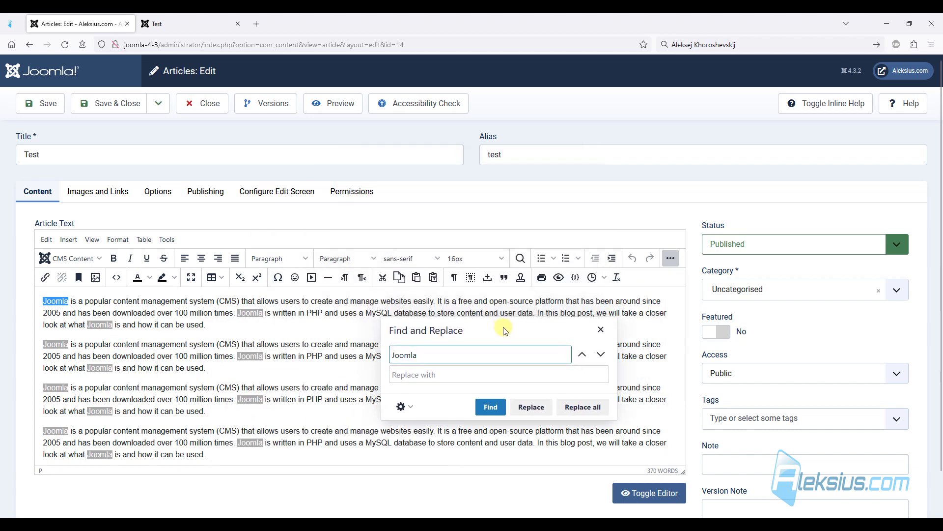
{"action": "left_click", "coordinate": [415, 370]}
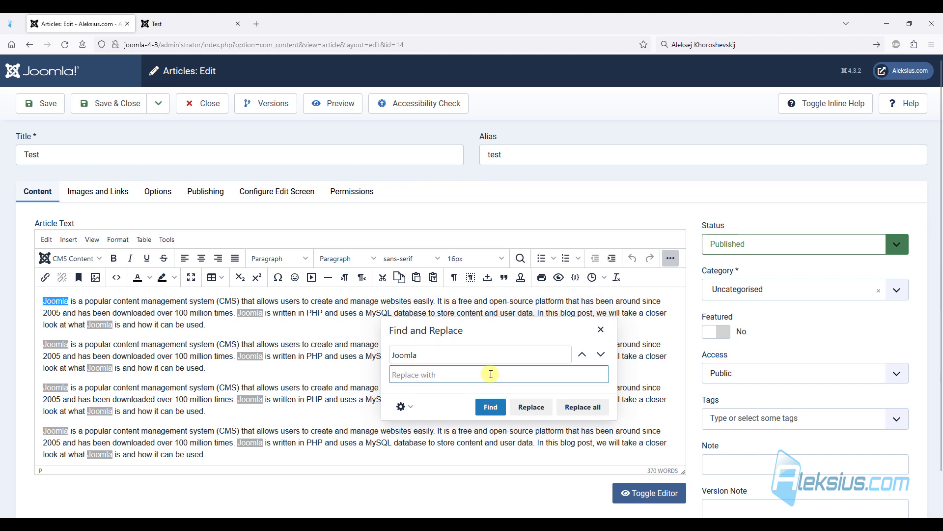
{"action": "type", "text": "Joomla 4"}
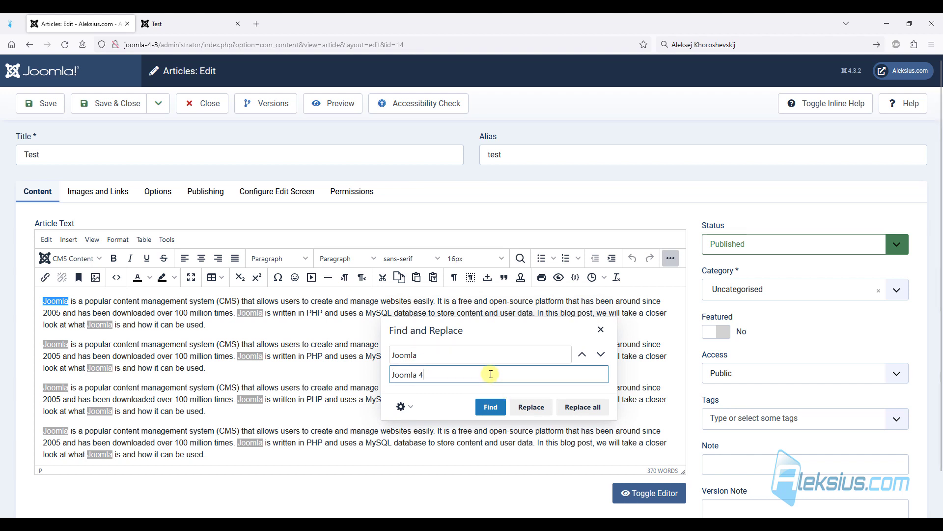
{"action": "left_click", "coordinate": [596, 405]}
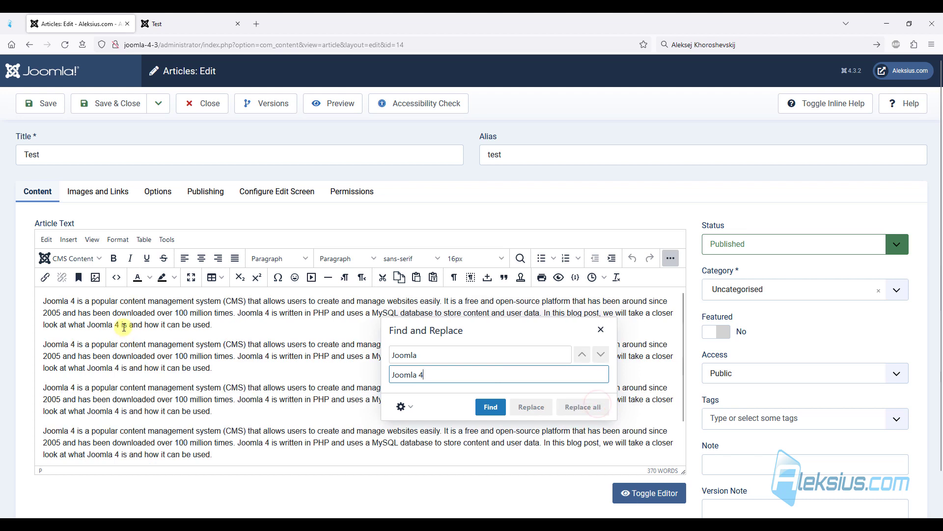
{"action": "left_click_drag", "start_coordinate": [120, 324], "coordinate": [88, 324]}
Format the second paragraph of the article as a blockquote, save the article, and view the paragraph on the site's Test page
{"action": "left_click", "coordinate": [269, 344]}
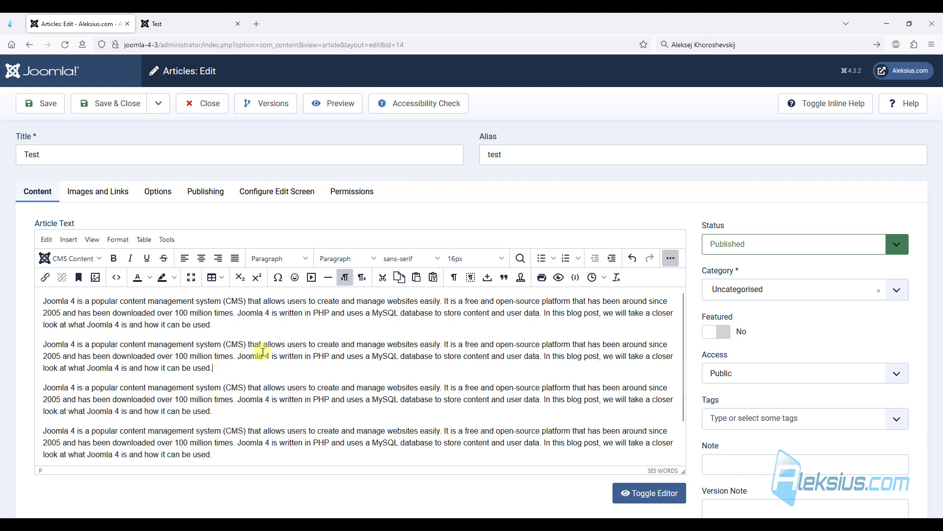
{"action": "triple_click", "coordinate": [263, 352]}
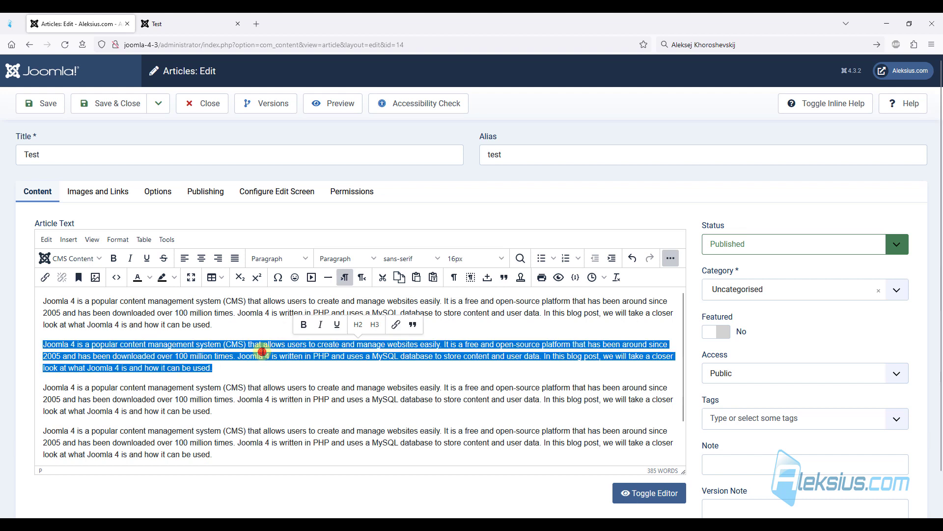
{"action": "left_click", "coordinate": [506, 282]}
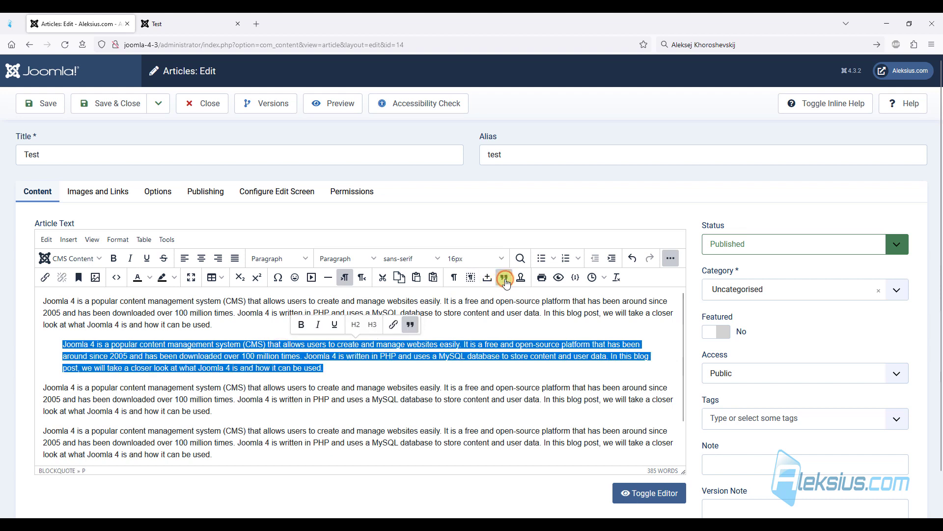
{"action": "left_click", "coordinate": [113, 357]}
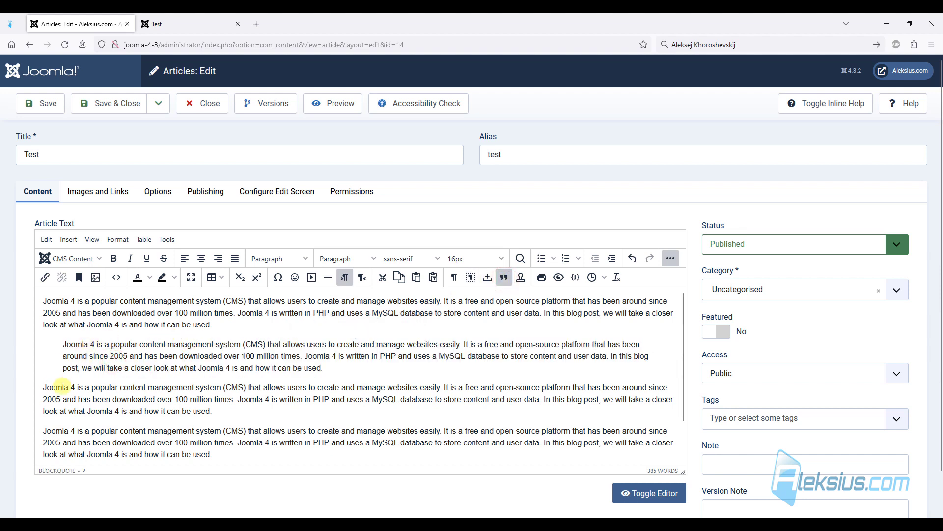
{"action": "left_click", "coordinate": [44, 103]}
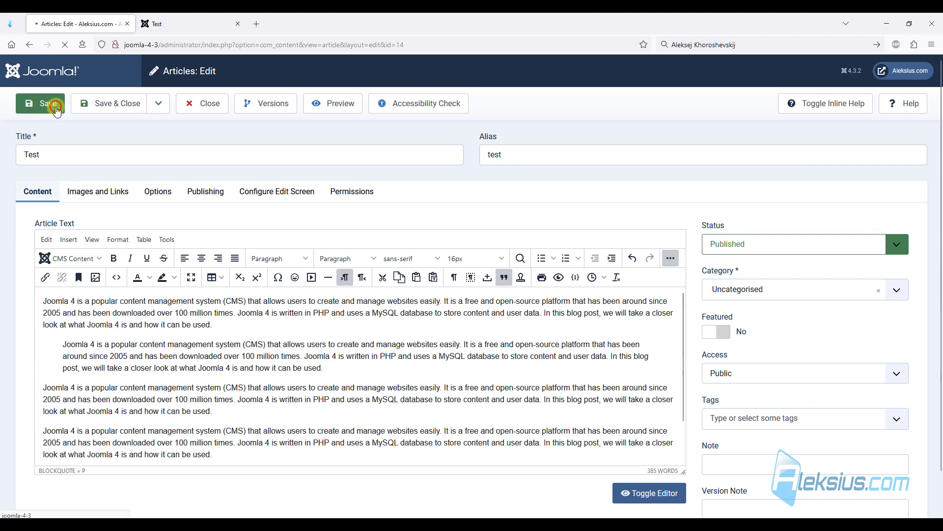
{"action": "left_click", "coordinate": [190, 27]}
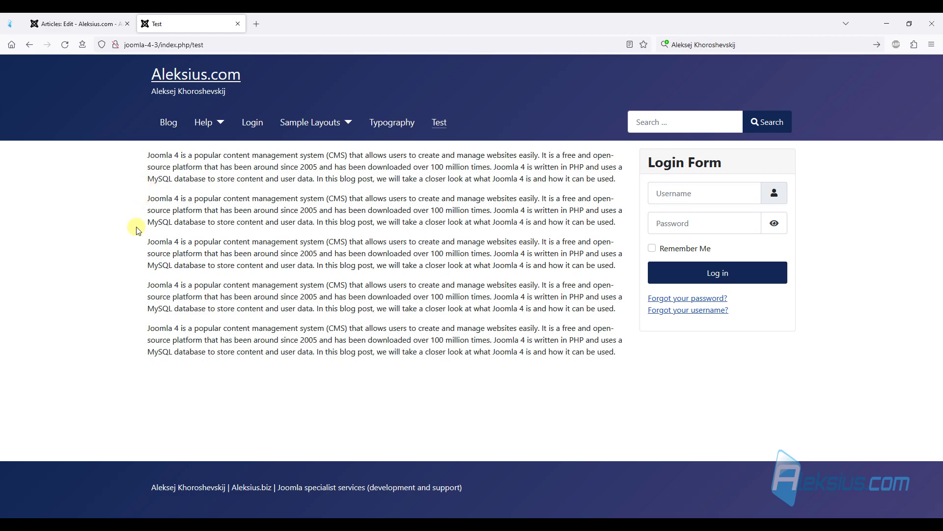
Increase the third paragraph's indent by three levels, save the article, and reload the site's Test page to check the result
{"action": "left_click", "coordinate": [86, 26]}
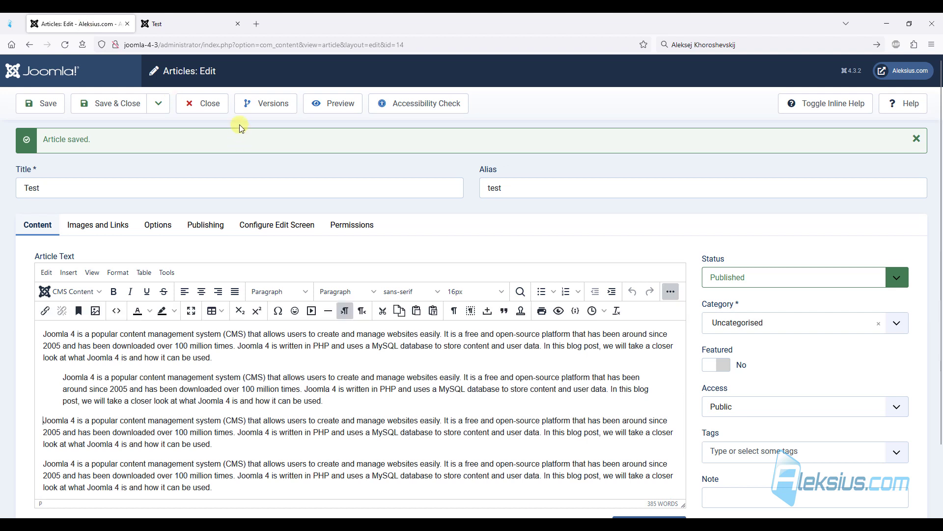
{"action": "left_click", "coordinate": [613, 291]}
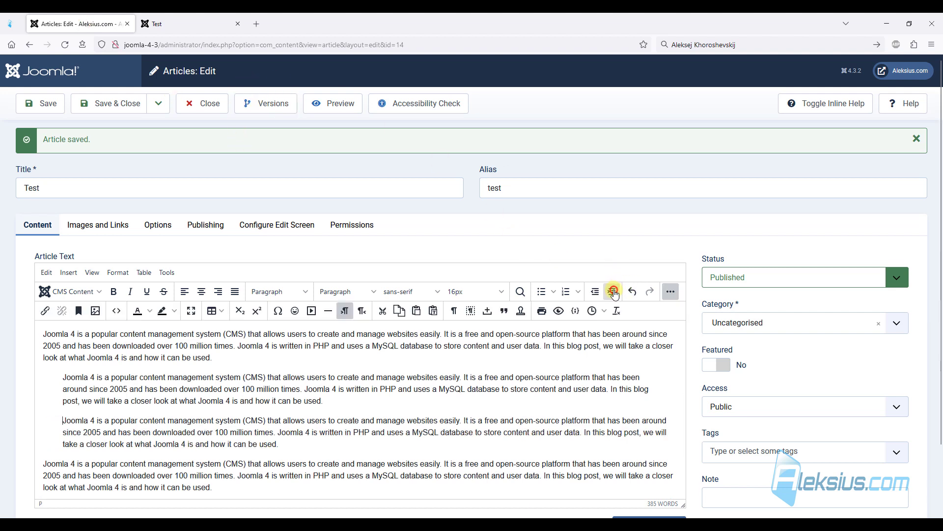
{"action": "left_click", "coordinate": [613, 291]}
{"action": "left_click", "coordinate": [613, 292]}
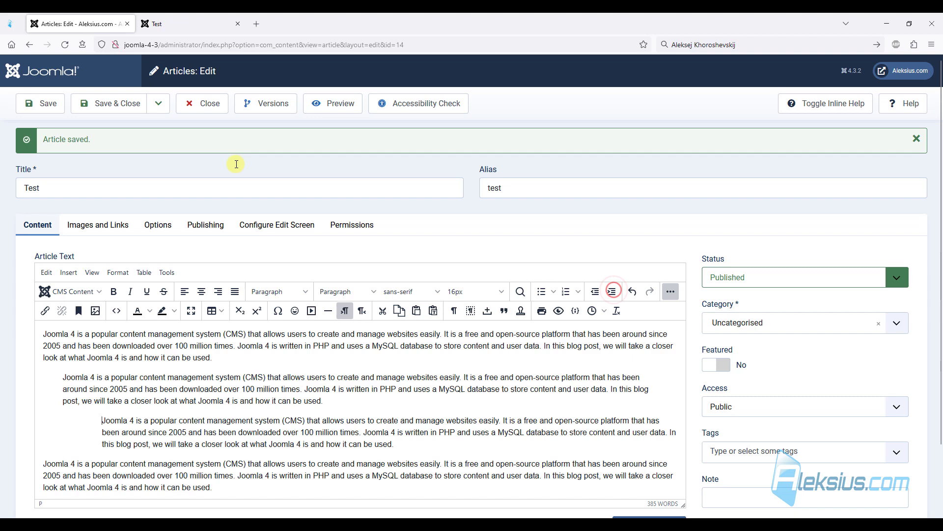
{"action": "left_click", "coordinate": [37, 104]}
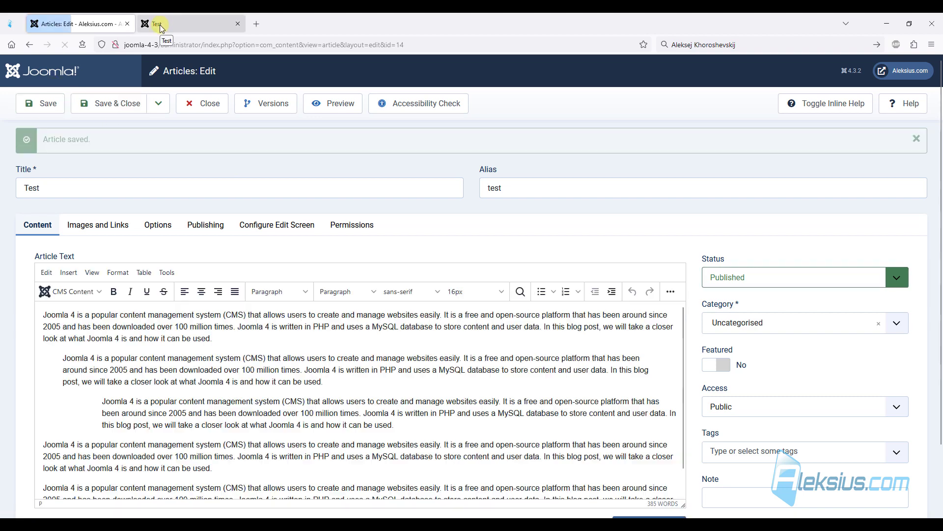
{"action": "left_click", "coordinate": [161, 24]}
{"action": "key", "text": "F5"}
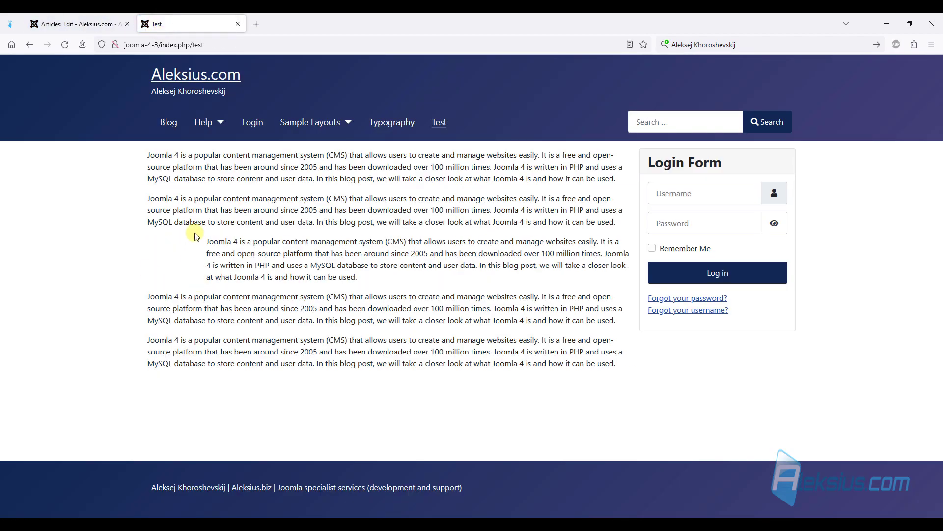
Remove all three indent levels from the third paragraph in the article editor and save the article
{"action": "left_click", "coordinate": [82, 23]}
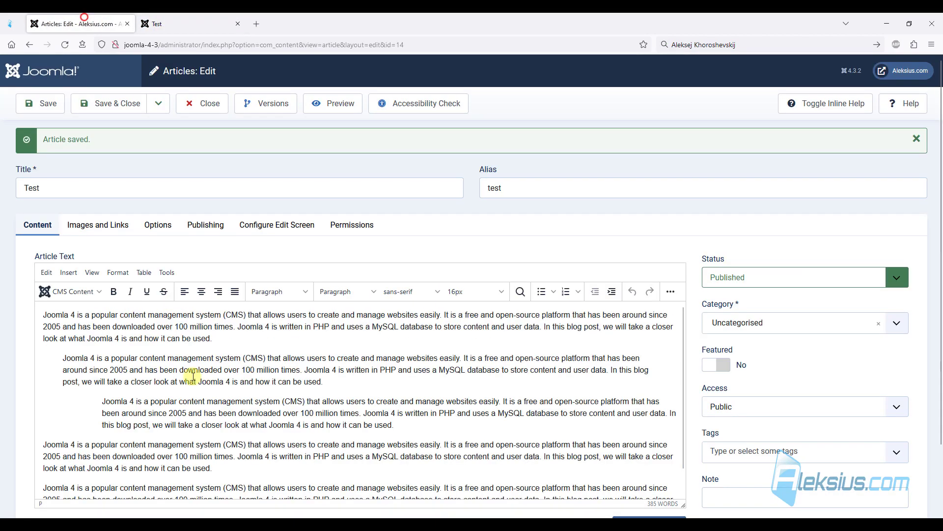
{"action": "left_click", "coordinate": [596, 292]}
{"action": "left_click", "coordinate": [595, 292]}
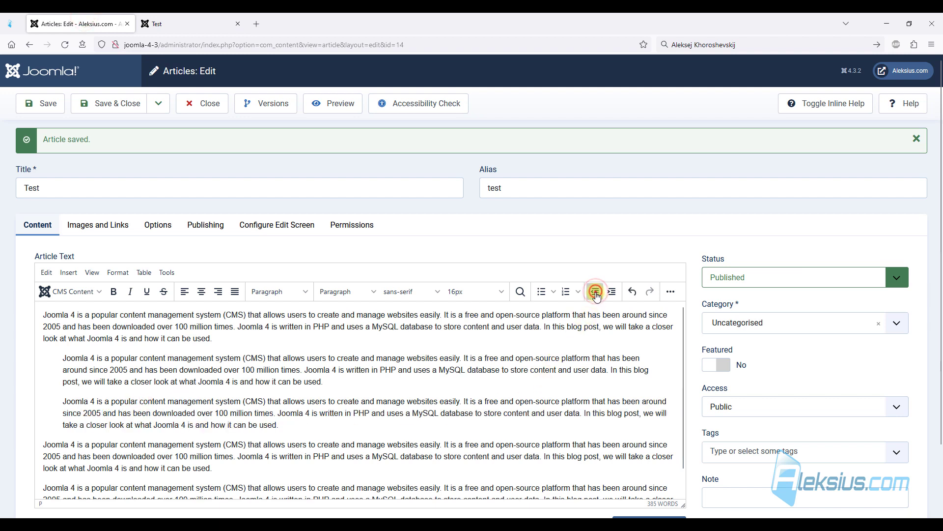
{"action": "left_click", "coordinate": [595, 292]}
{"action": "left_click", "coordinate": [35, 105]}
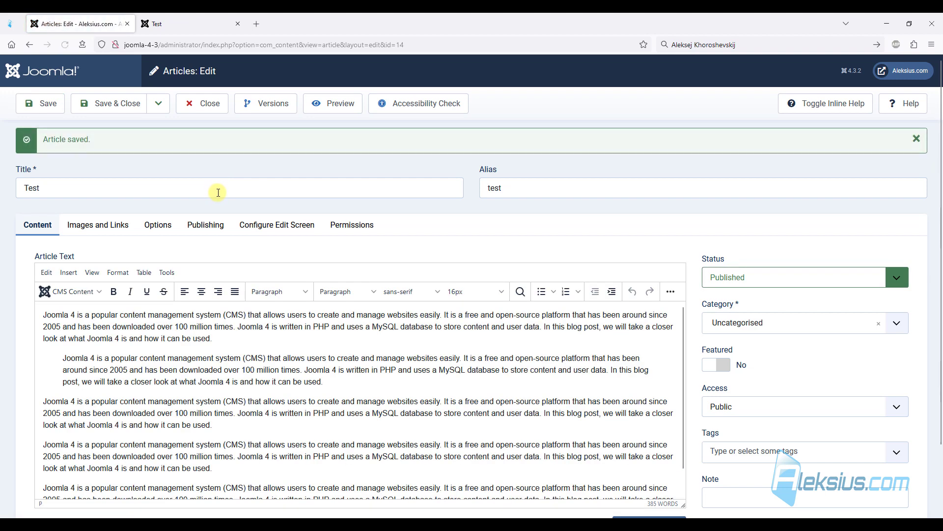
Examine the blockquote tags in the article's HTML code, return to the visual editor, and open the Source code tool
{"action": "scroll", "coordinate": [626, 341], "scroll_direction": "down", "scroll_amount": 1}
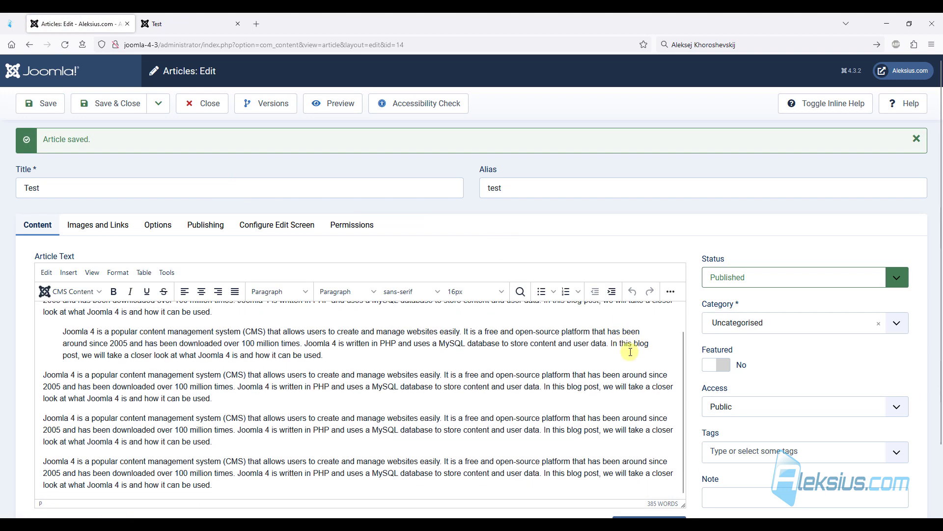
{"action": "scroll", "coordinate": [630, 352], "scroll_direction": "down", "scroll_amount": 2}
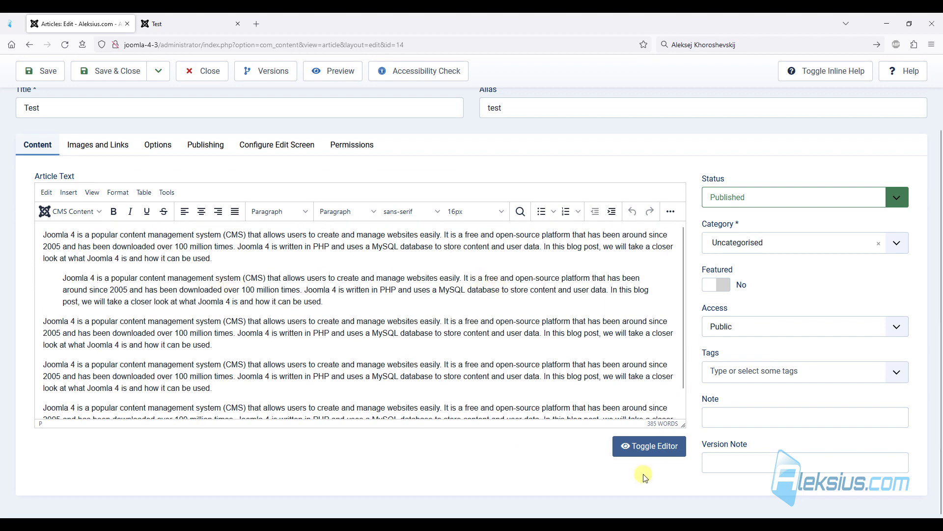
{"action": "left_click", "coordinate": [643, 449]}
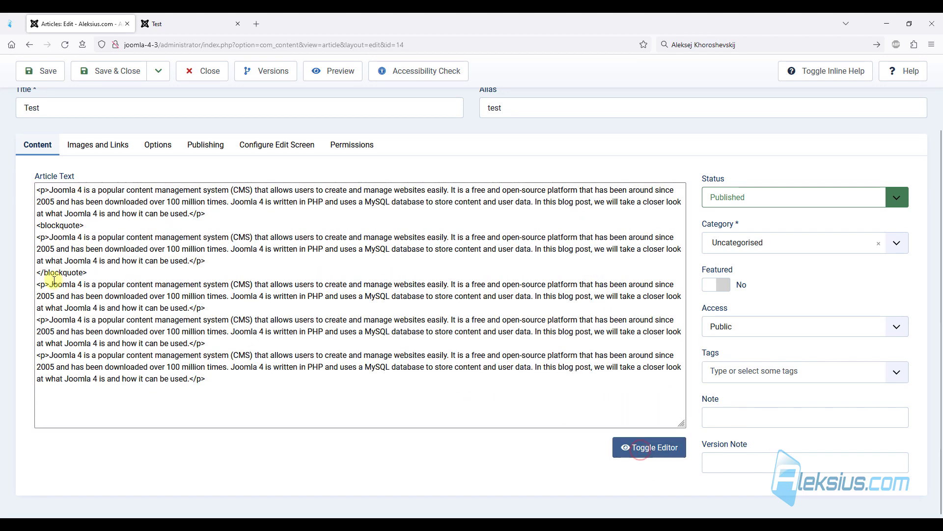
{"action": "left_click_drag", "start_coordinate": [49, 239], "coordinate": [36, 238]}
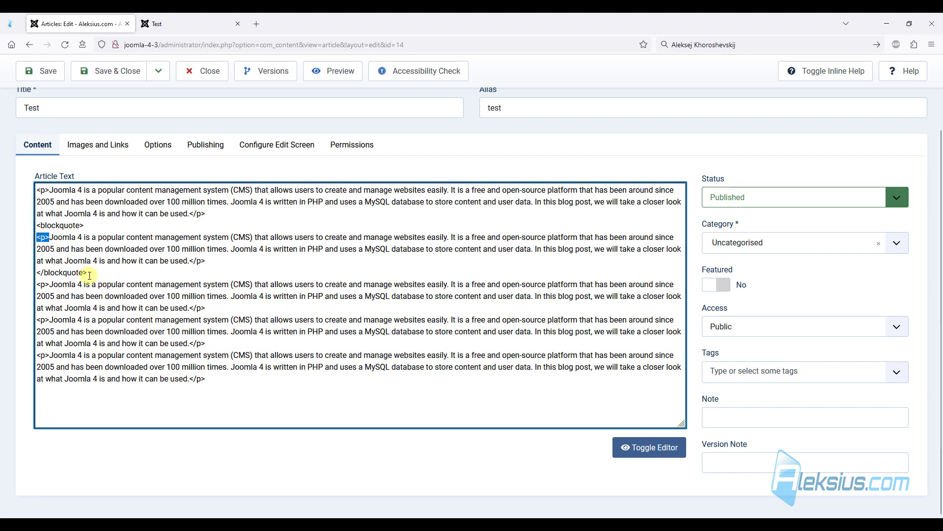
{"action": "left_click_drag", "start_coordinate": [90, 276], "coordinate": [37, 273]}
{"action": "left_click", "coordinate": [677, 449]}
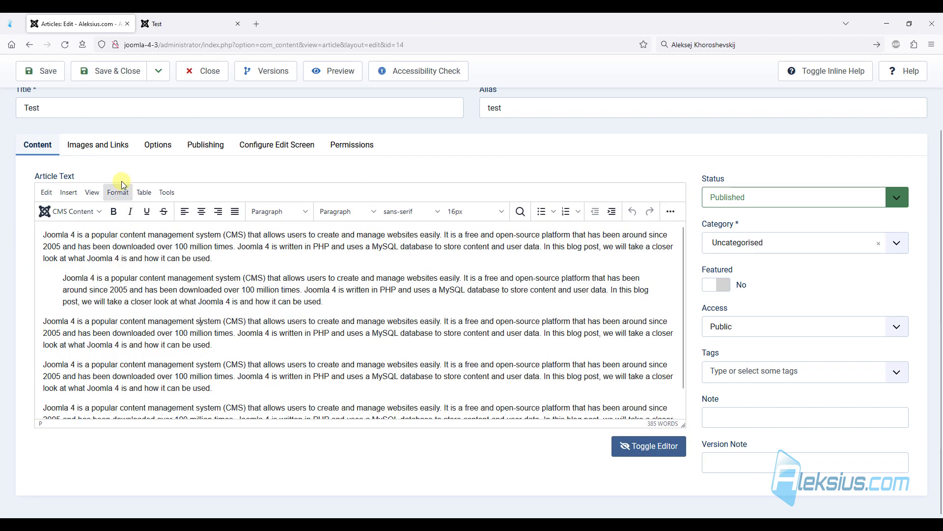
{"action": "left_click", "coordinate": [170, 192]}
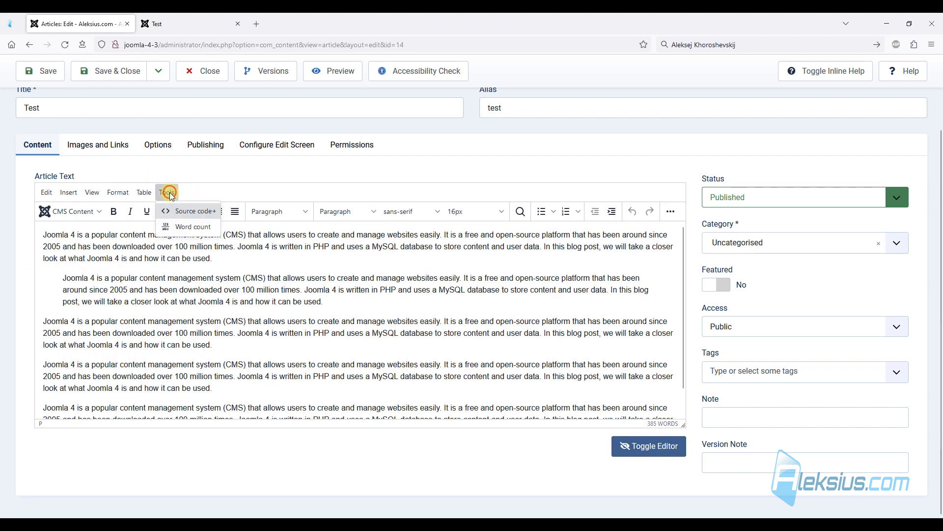
{"action": "left_click", "coordinate": [195, 211]}
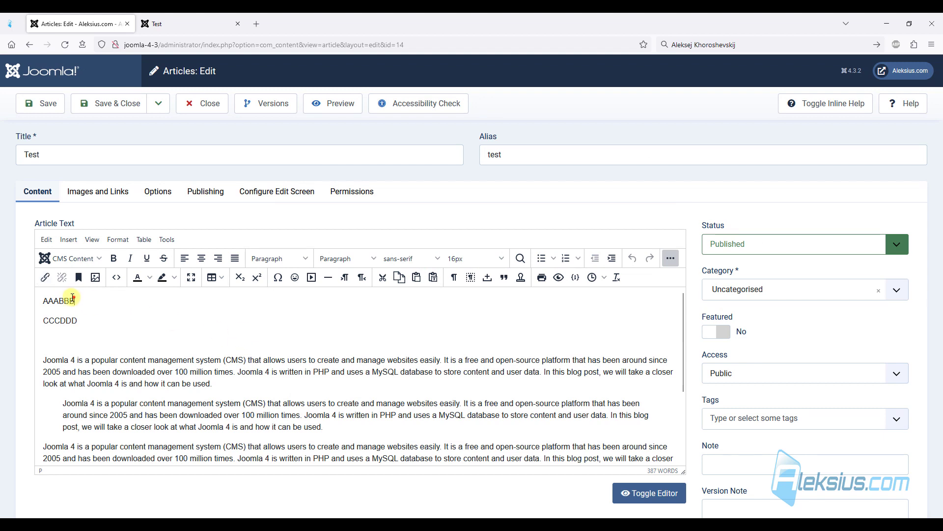
Format BBB in the first line as subscript and DDD in the second line as superscript
{"action": "left_click_drag", "start_coordinate": [74, 300], "coordinate": [58, 300]}
{"action": "left_click", "coordinate": [239, 278]}
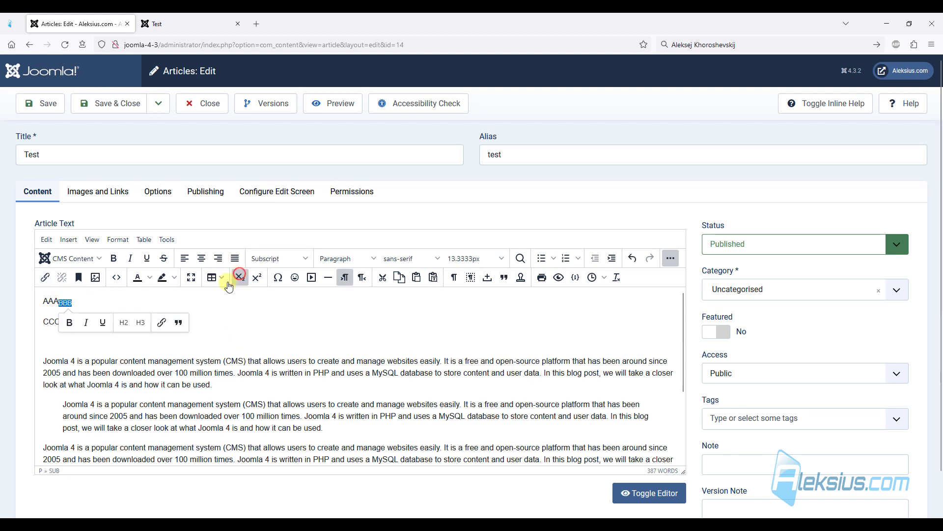
{"action": "left_click", "coordinate": [233, 320]}
{"action": "left_click_drag", "start_coordinate": [79, 322], "coordinate": [60, 322]}
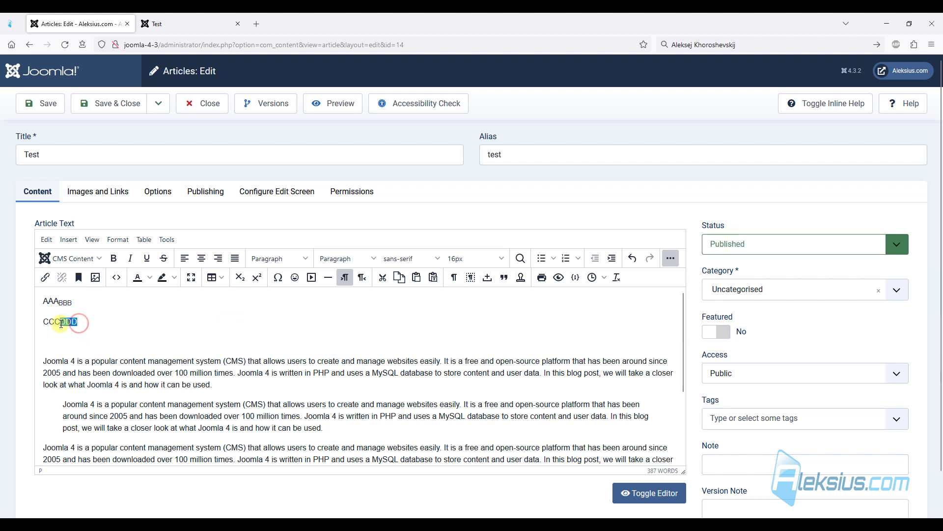
{"action": "left_click", "coordinate": [254, 278]}
{"action": "left_click", "coordinate": [214, 334]}
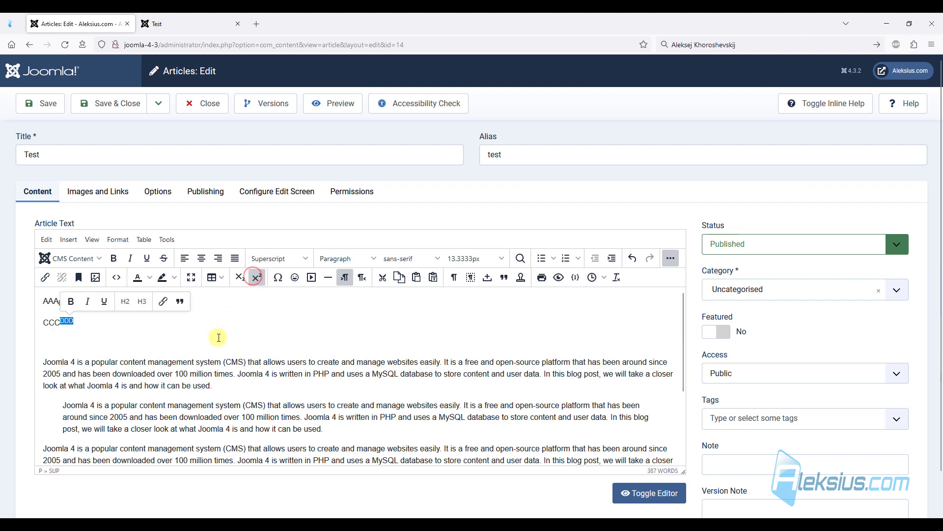
Save the article and reload the site's Test page to check the subscript and superscript text
{"action": "left_click", "coordinate": [46, 106]}
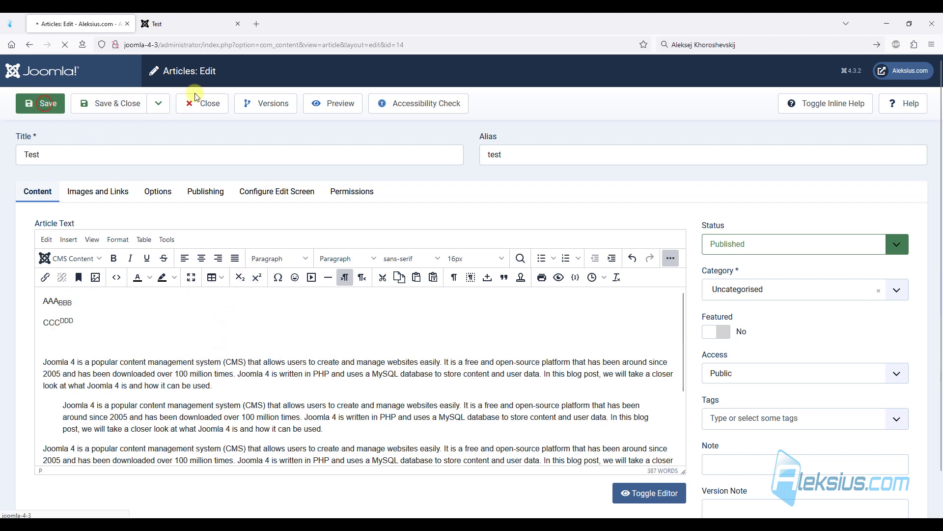
{"action": "left_click", "coordinate": [190, 22]}
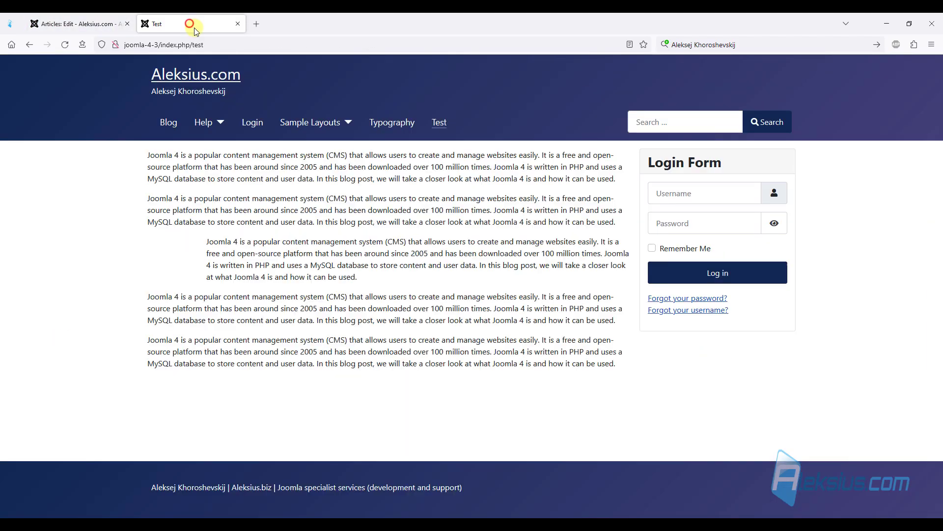
{"action": "key", "text": "F5"}
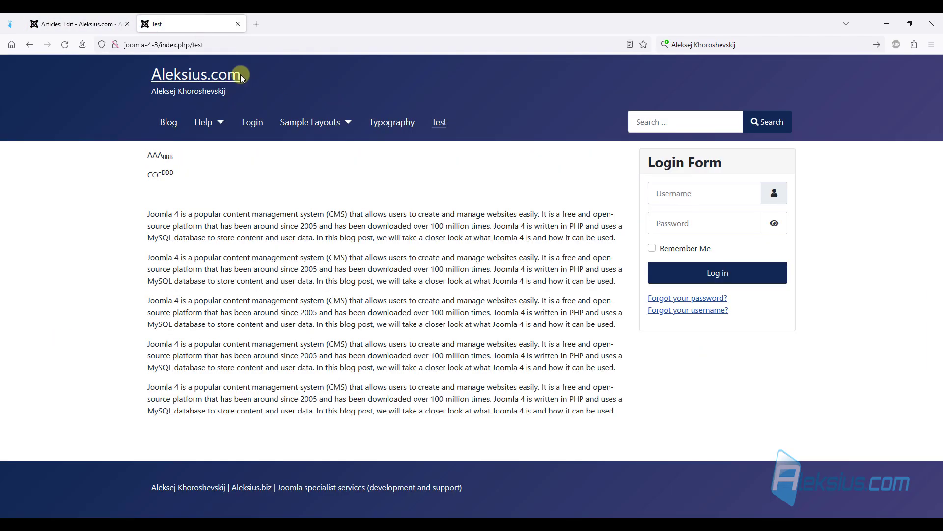
Insert the right arrow and dollar sign special characters on separate lines below the superscript line in the article
{"action": "left_click", "coordinate": [74, 23]}
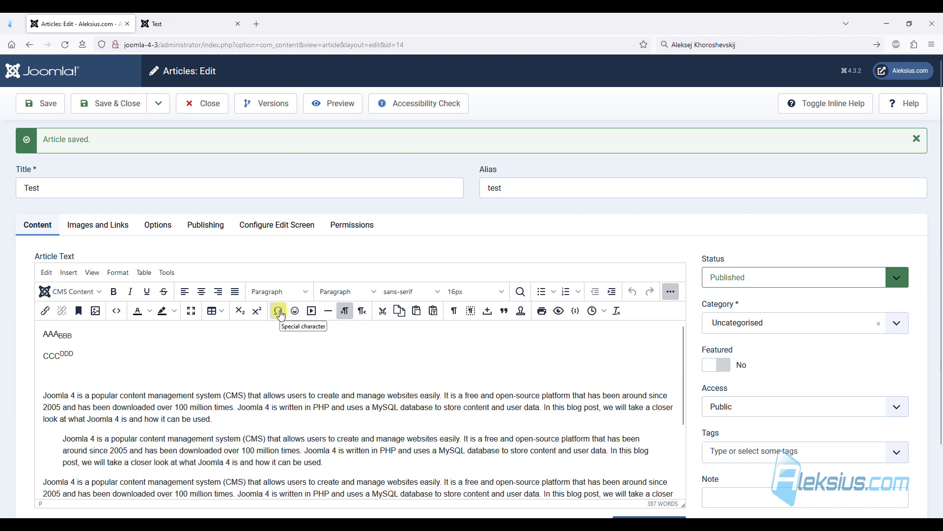
{"action": "left_click", "coordinate": [279, 311]}
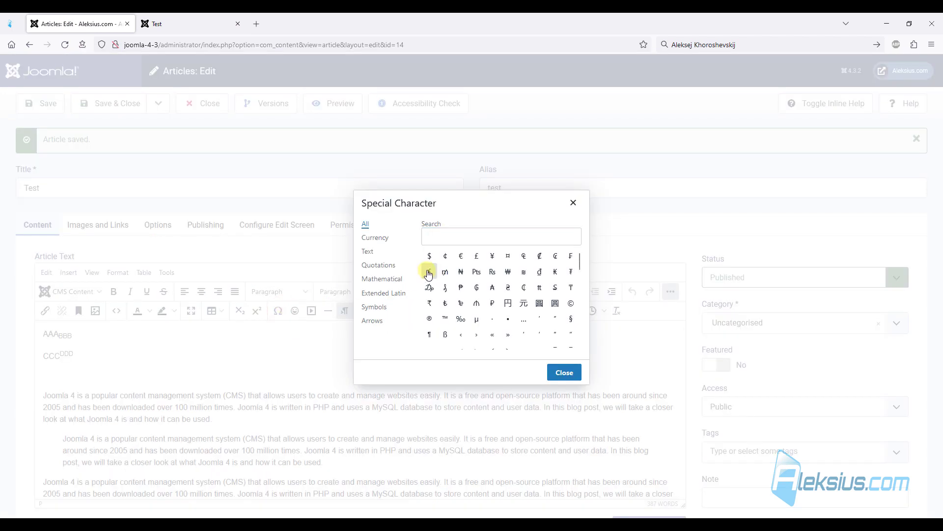
{"action": "scroll", "coordinate": [454, 274], "scroll_direction": "down", "scroll_amount": 5}
{"action": "scroll", "coordinate": [477, 279], "scroll_direction": "down", "scroll_amount": 10}
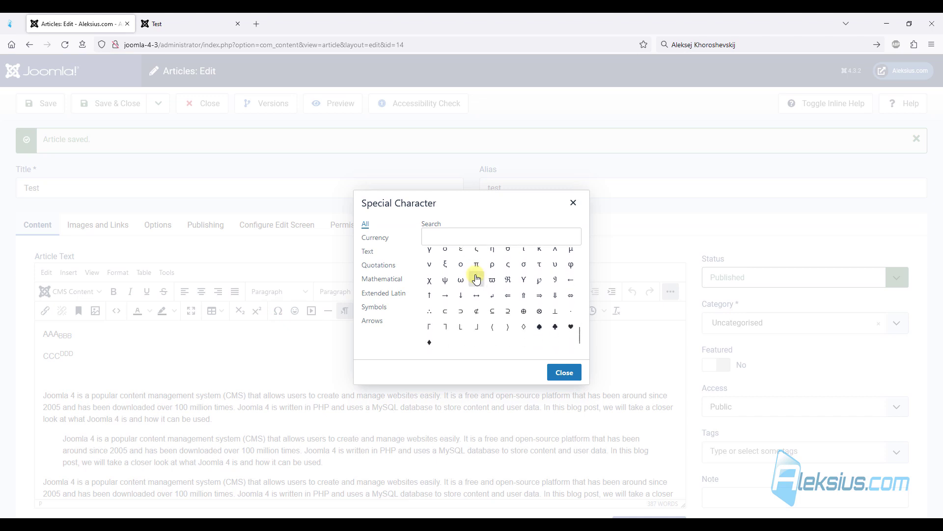
{"action": "left_click", "coordinate": [443, 295]}
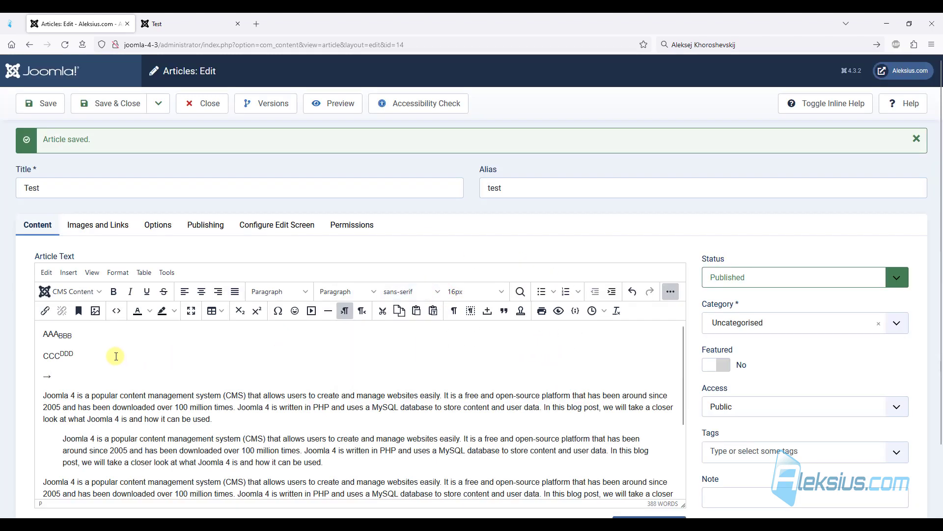
{"action": "key", "text": "Return"}
{"action": "left_click", "coordinate": [277, 312]}
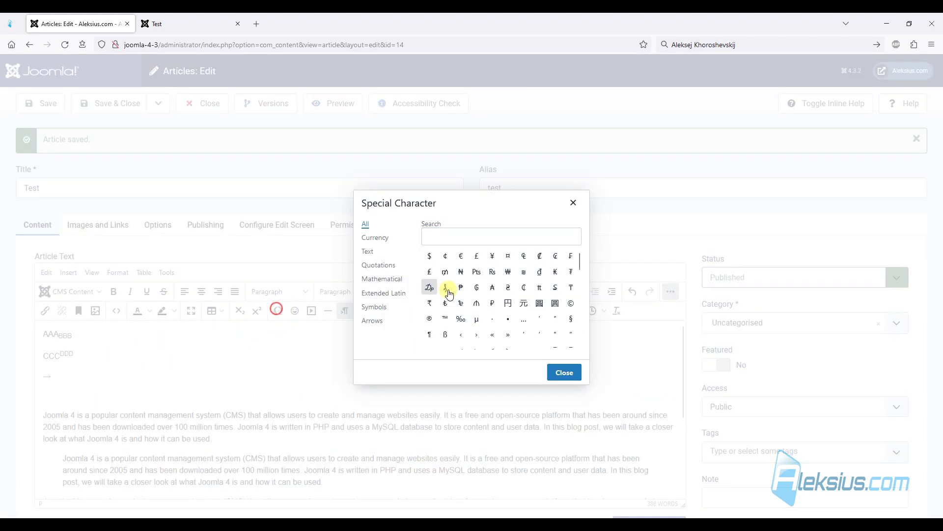
{"action": "left_click", "coordinate": [429, 259]}
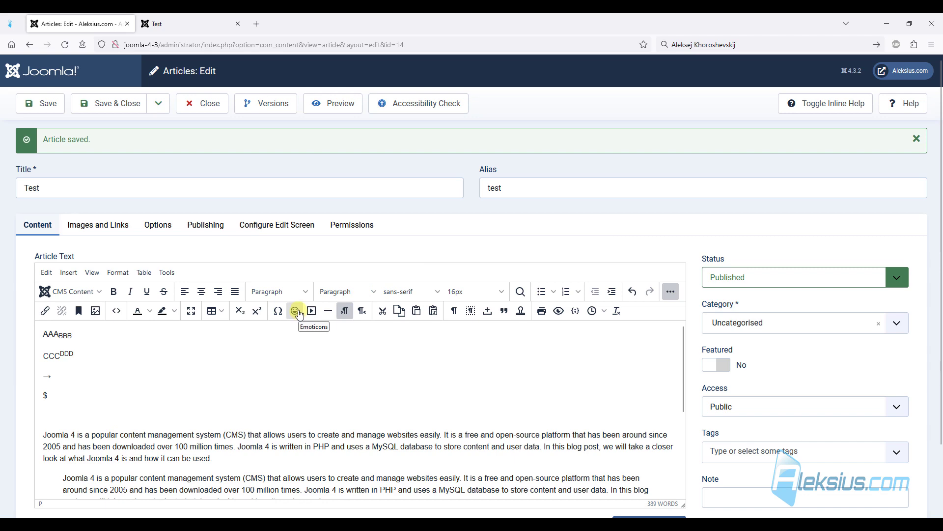
Insert a grinning face emoticon on the line below the dollar sign and add a new line after it
{"action": "left_click", "coordinate": [295, 310]}
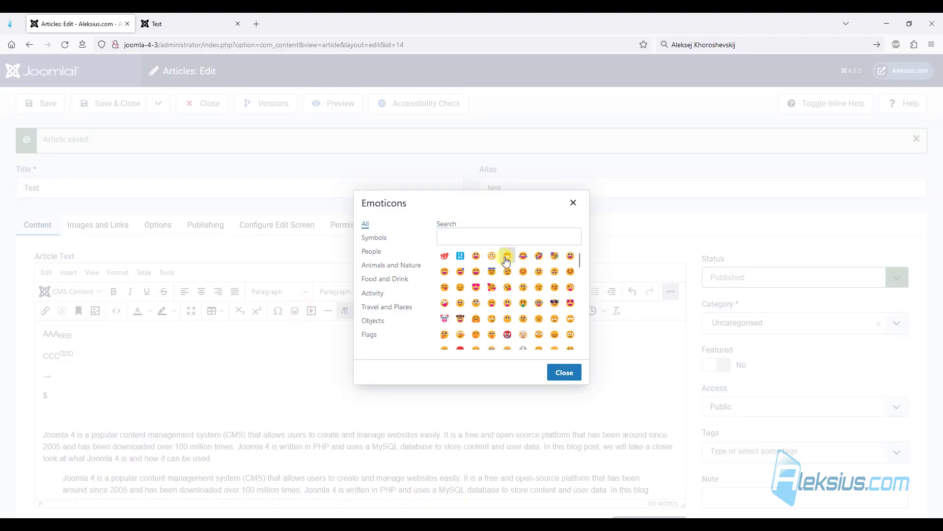
{"action": "left_click", "coordinate": [504, 257]}
{"action": "key", "text": "Return"}
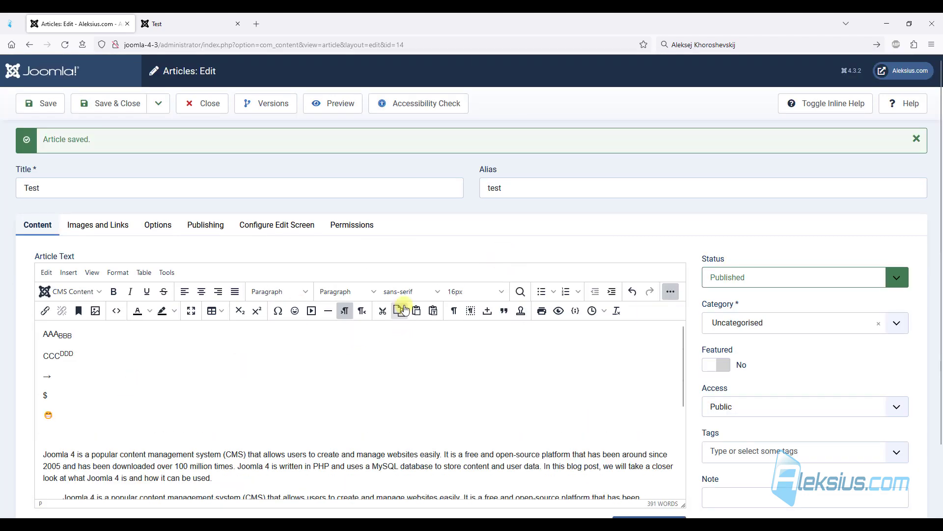
Insert a second smiley face emoticon on the line below the first, save the article and reload the site's Test page
{"action": "left_click", "coordinate": [295, 311]}
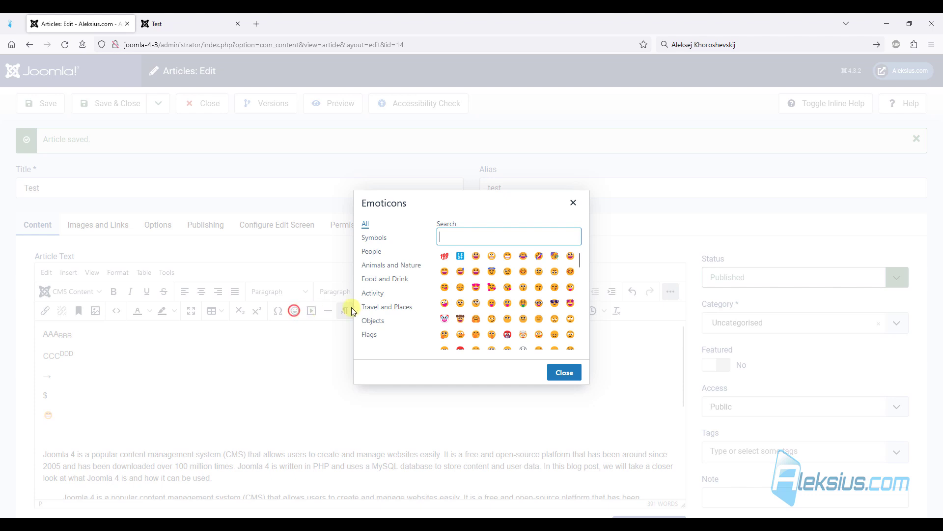
{"action": "left_click", "coordinate": [506, 303]}
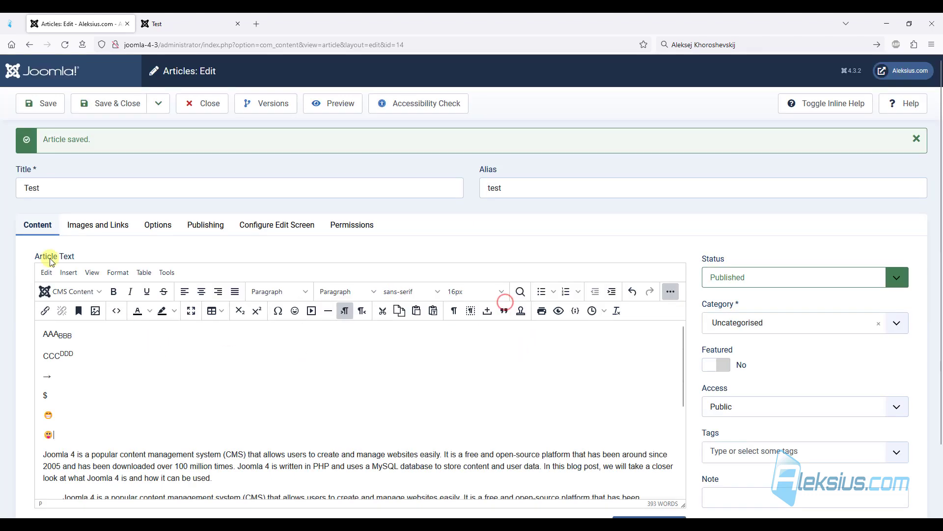
{"action": "left_click", "coordinate": [45, 103]}
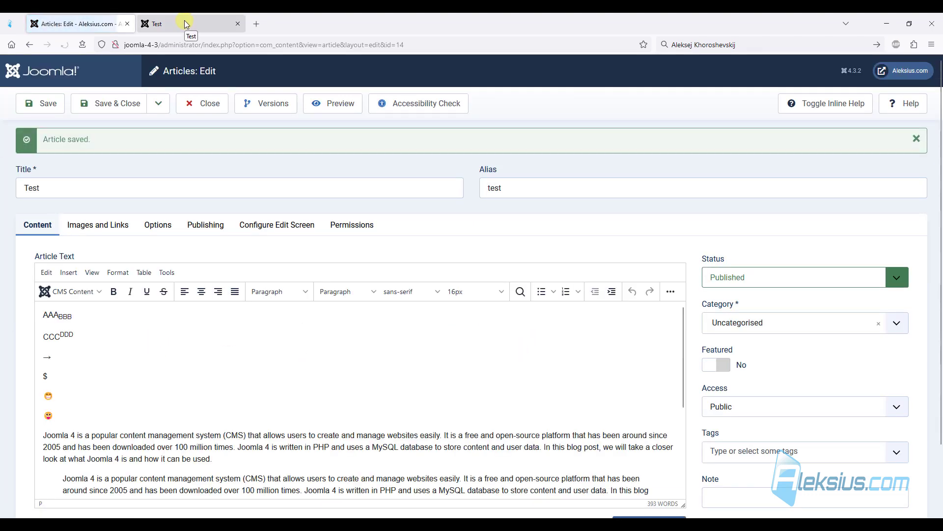
{"action": "left_click", "coordinate": [186, 23]}
{"action": "key", "text": "F5"}
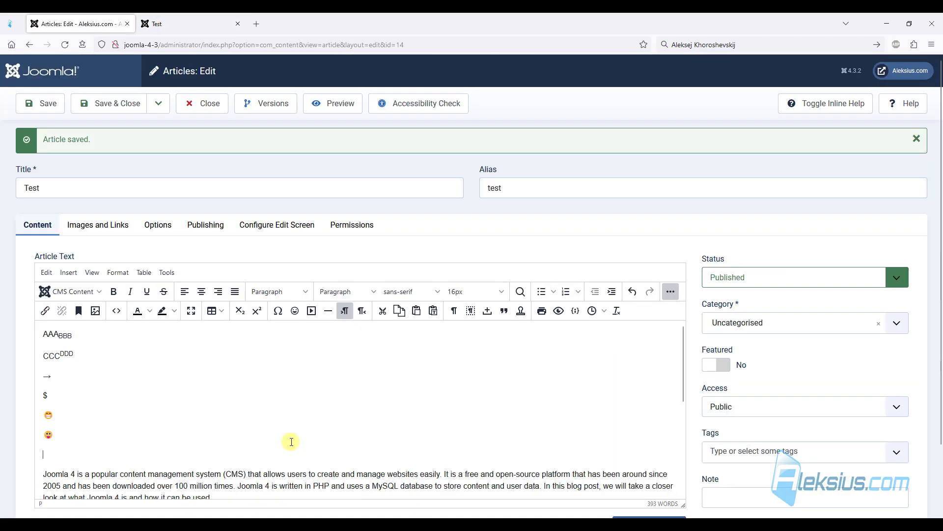
Insert a horizontal line below the second emoticon, save the article and check it on the site's Test page
{"action": "left_click", "coordinate": [328, 311]}
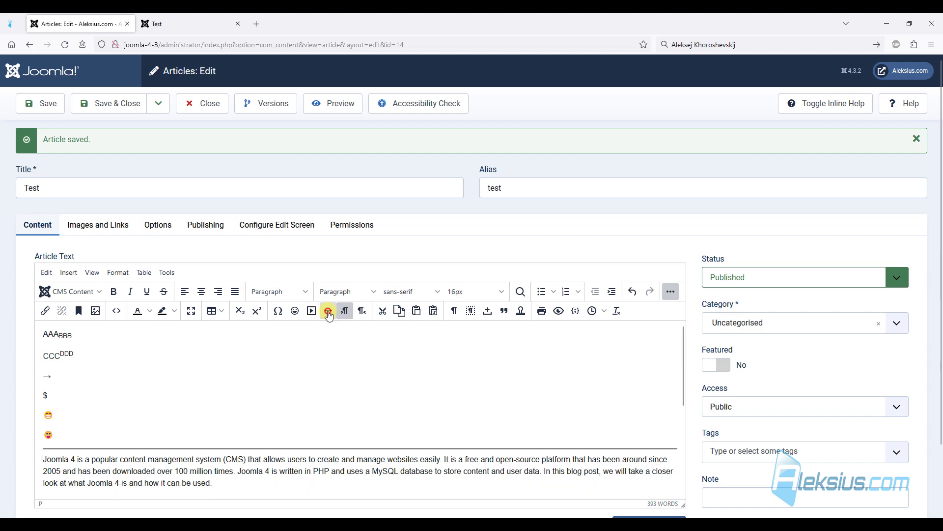
{"action": "left_click", "coordinate": [45, 105]}
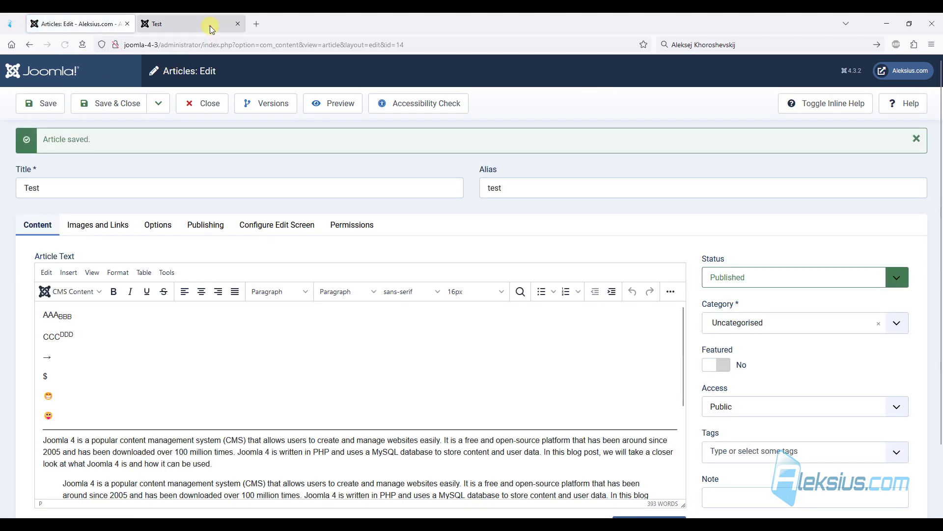
{"action": "left_click", "coordinate": [210, 26]}
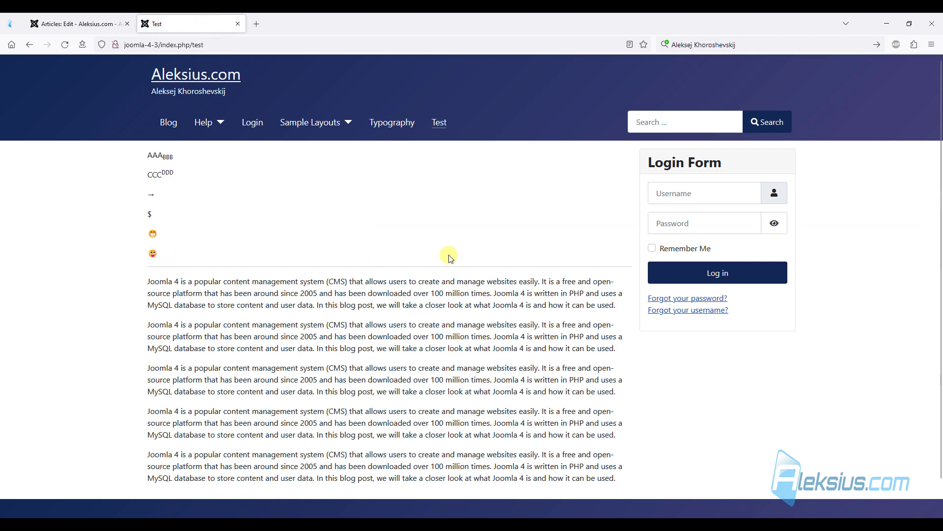
{"action": "left_click", "coordinate": [69, 18]}
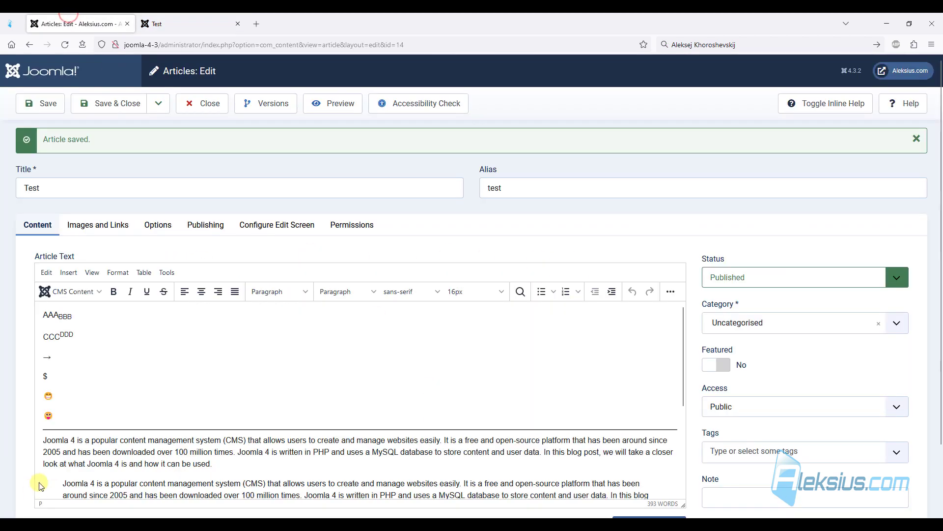
Add <p>AAA<sub>BBB</sub></p> and <p>CCC<sup>DDD</sup></p> as plain text on new lines directly below the horizontal line
{"action": "left_click", "coordinate": [45, 439]}
{"action": "key", "text": "Return"}
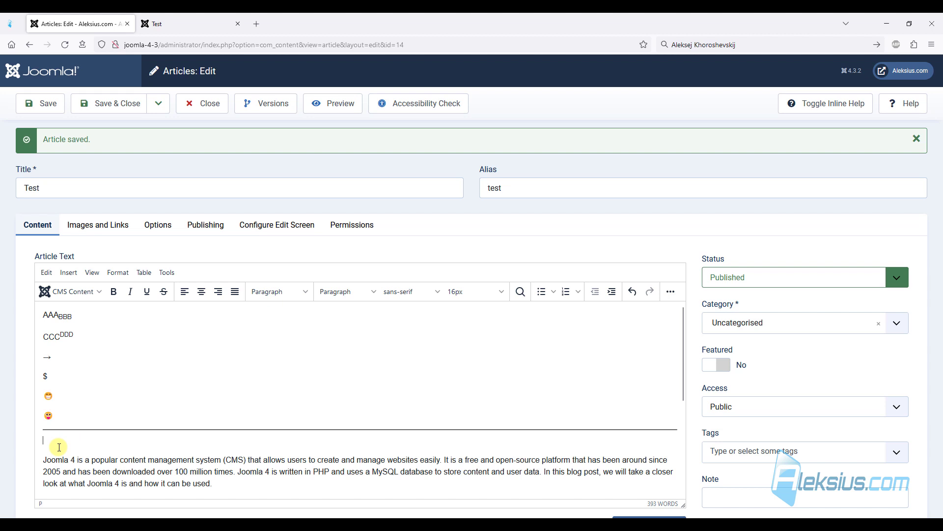
{"action": "scroll", "coordinate": [59, 447], "scroll_direction": "down", "scroll_amount": 3}
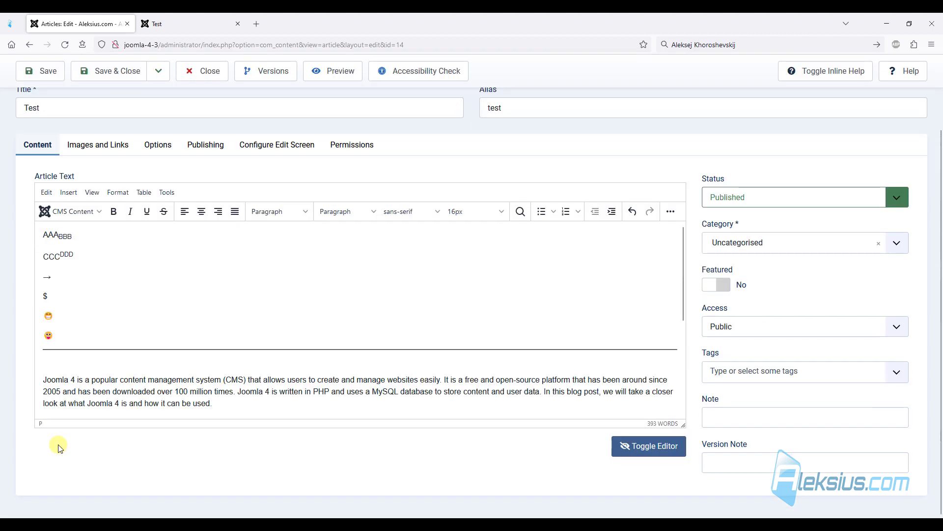
{"action": "type", "text": "<p>AAA<sub>BBB</sub></p> <p>CCC<sup>DDD</sup></p>"}
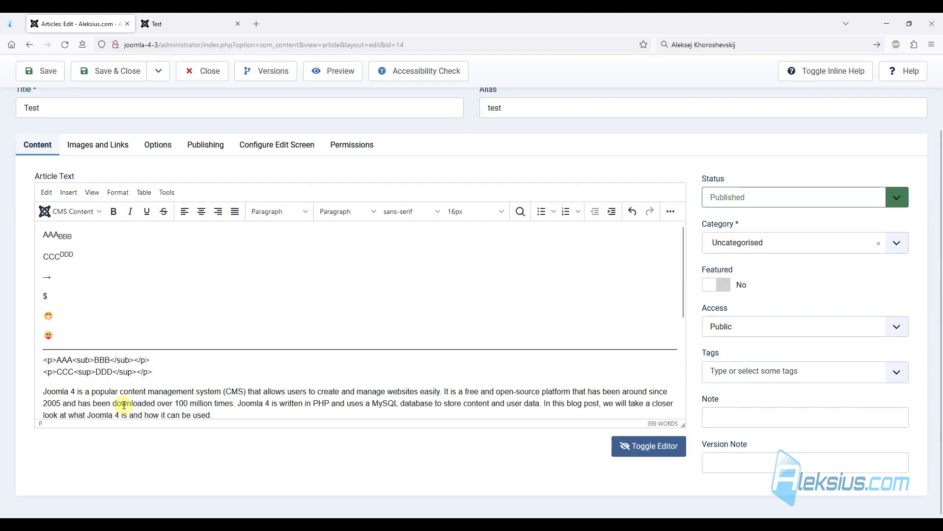
Save the article, reload the site's Test page to check the plain HTML text, and return to the article editor
{"action": "left_click", "coordinate": [55, 75]}
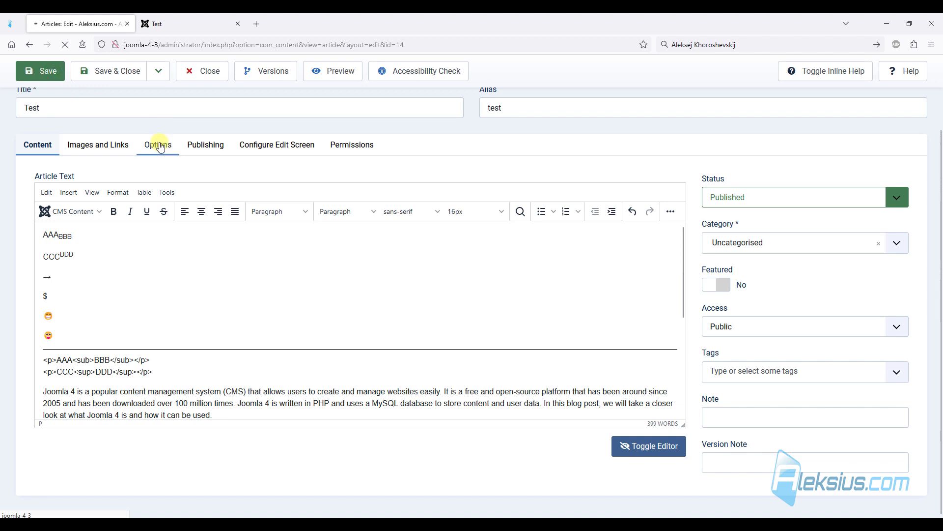
{"action": "left_click", "coordinate": [208, 23]}
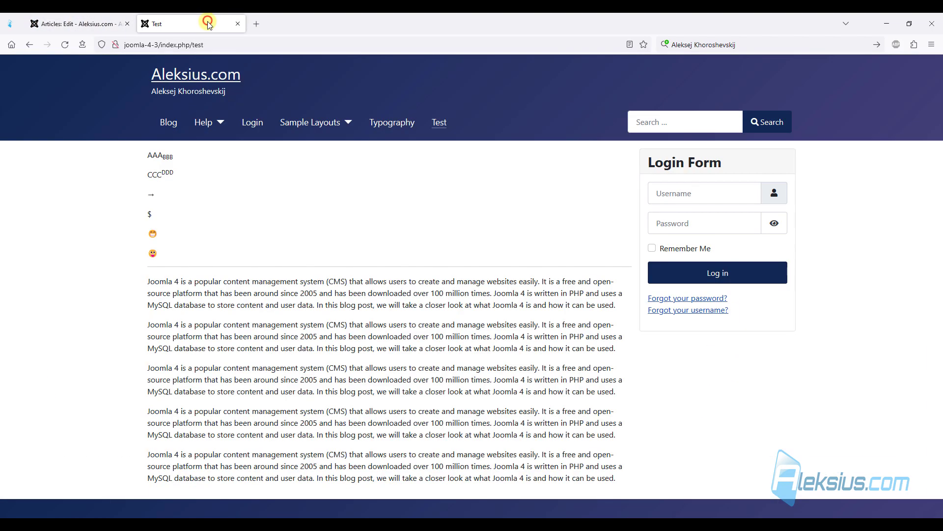
{"action": "key", "text": "F5"}
{"action": "left_click", "coordinate": [78, 22]}
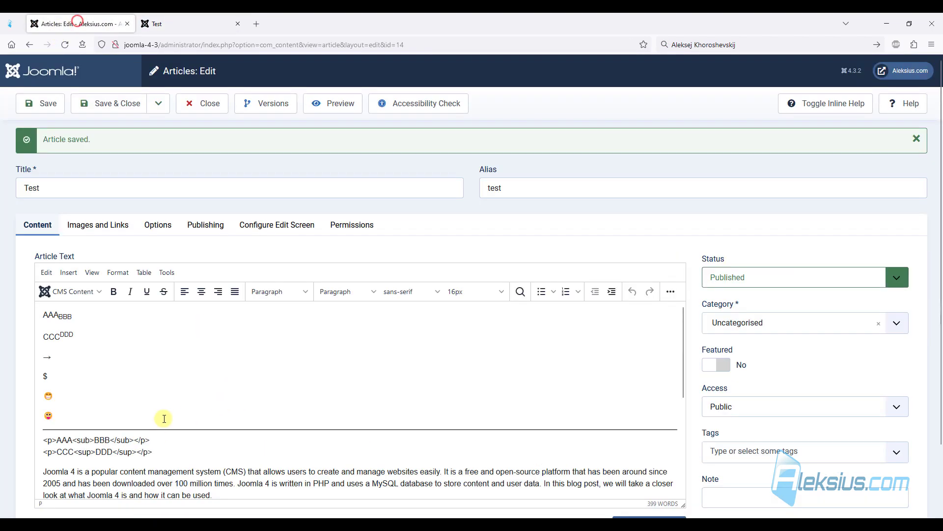
Insert an HTML/XML code sample below the plain code text, containing <p>AAA<sub>BBB</sub></p> and <p>CCC<sup>DDD</sup></p>
{"action": "left_click", "coordinate": [157, 451]}
{"action": "key", "text": "Return"}
{"action": "left_click", "coordinate": [672, 292]}
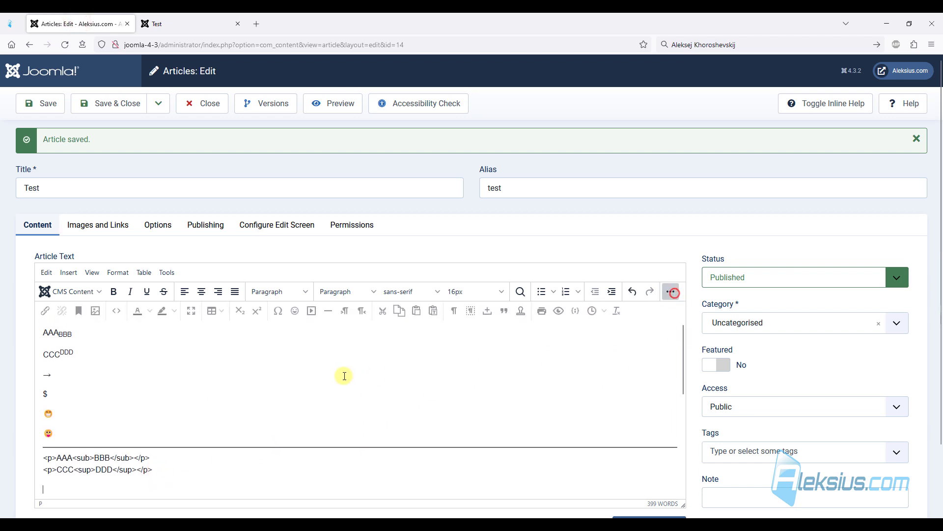
{"action": "scroll", "coordinate": [345, 375], "scroll_direction": "down", "scroll_amount": 1}
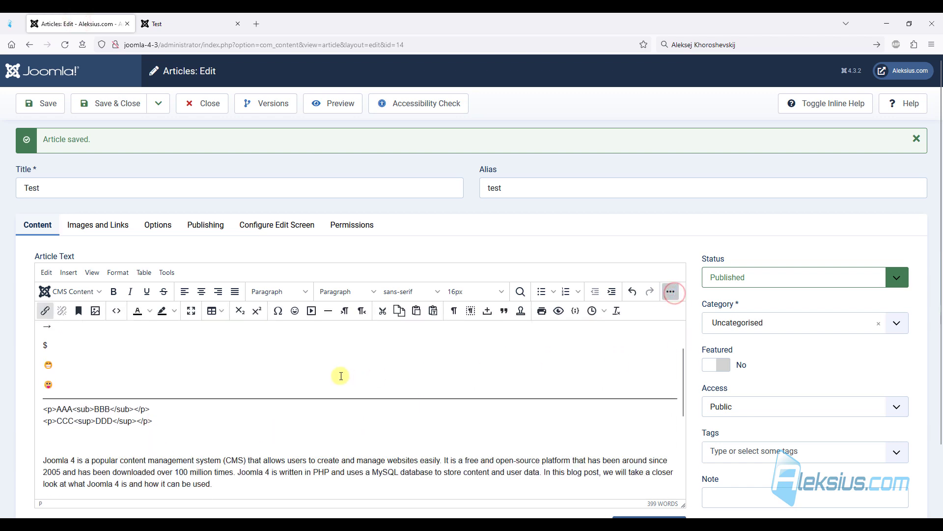
{"action": "left_click", "coordinate": [577, 311]}
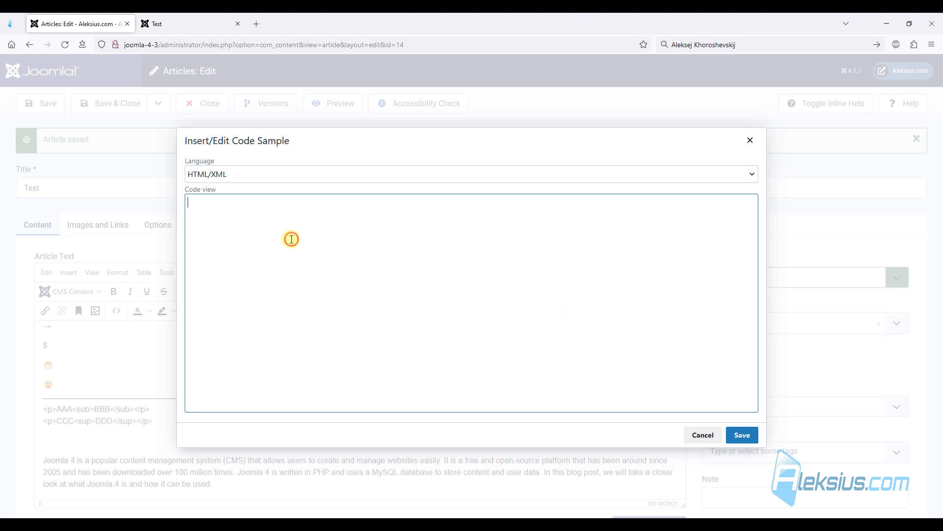
{"action": "type", "text": "<p>AAA<sub>BBB</sub></p> <p>CCC<sup>DDD</sup></p>"}
{"action": "left_click", "coordinate": [209, 176]}
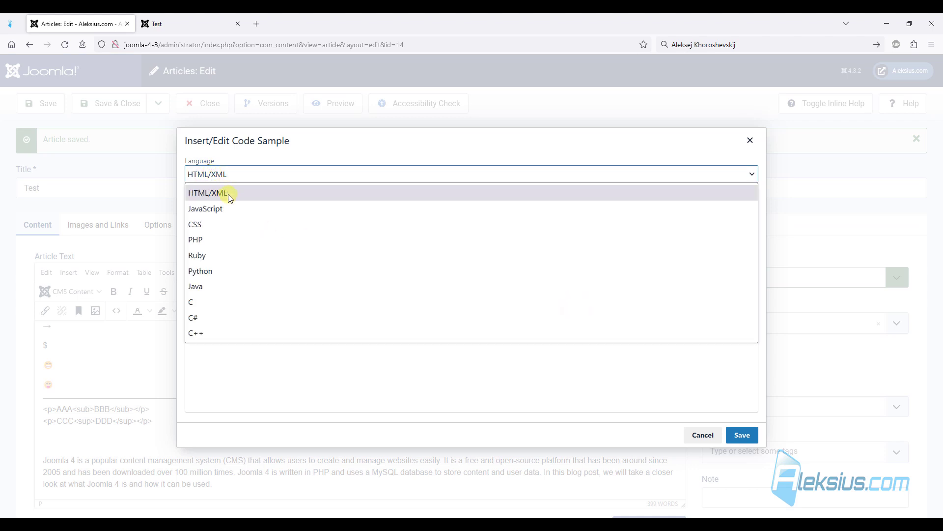
{"action": "left_click", "coordinate": [215, 195]}
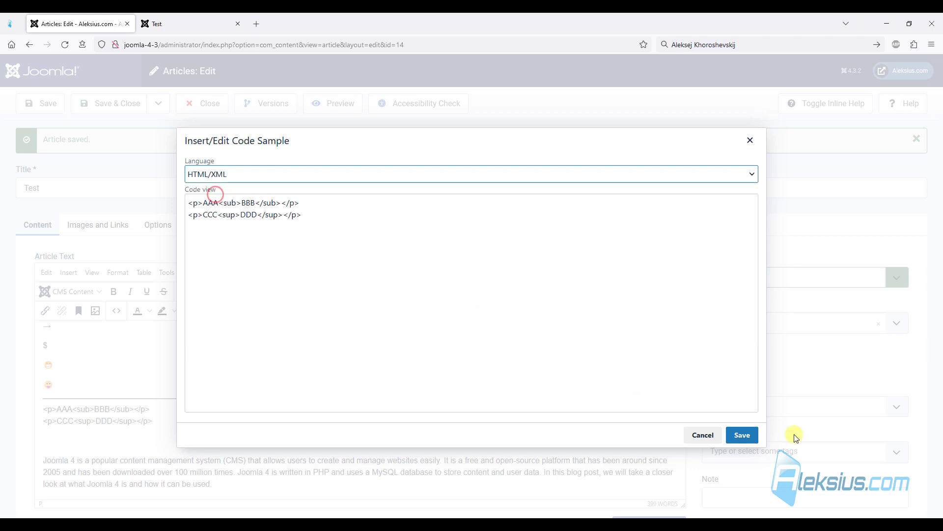
{"action": "left_click", "coordinate": [746, 434]}
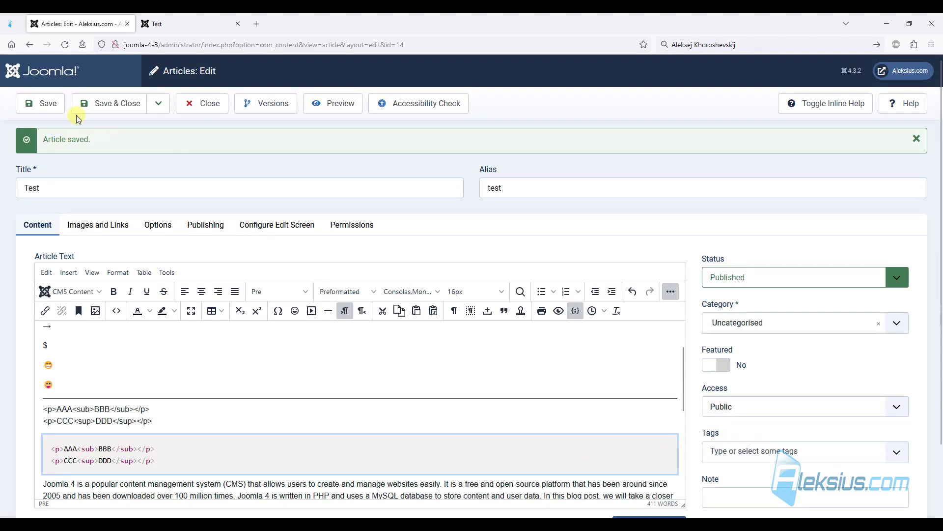
Save the article and compare the code sample in the editor with its display on the reloaded Test page
{"action": "left_click", "coordinate": [53, 107]}
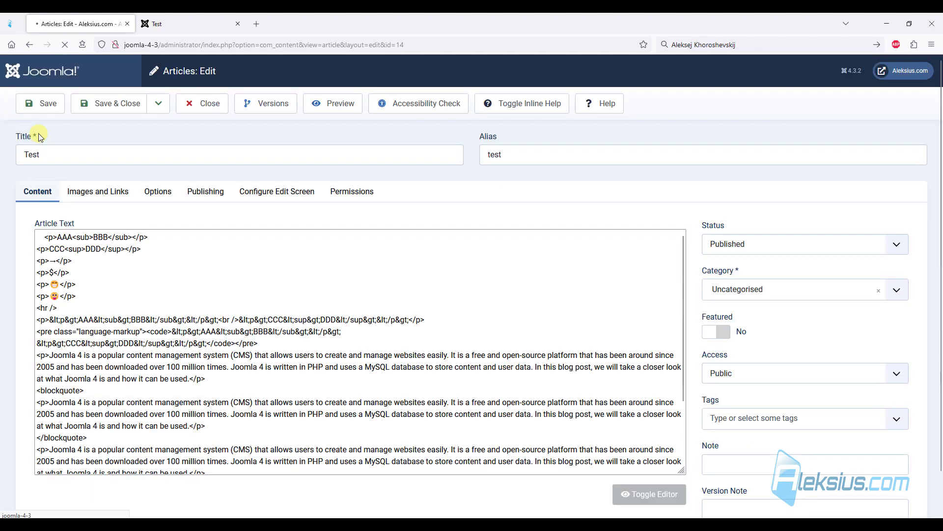
{"action": "left_click", "coordinate": [165, 23]}
{"action": "key", "text": "F5"}
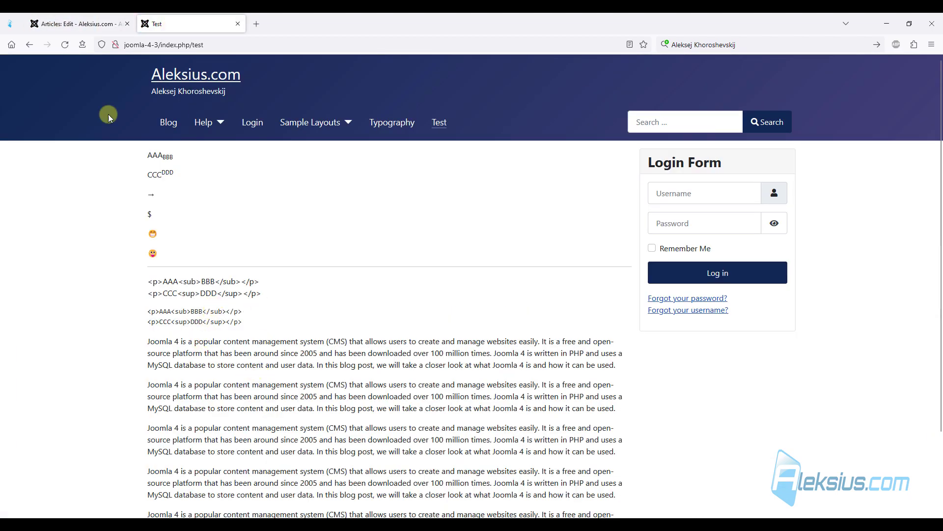
{"action": "left_click", "coordinate": [93, 23]}
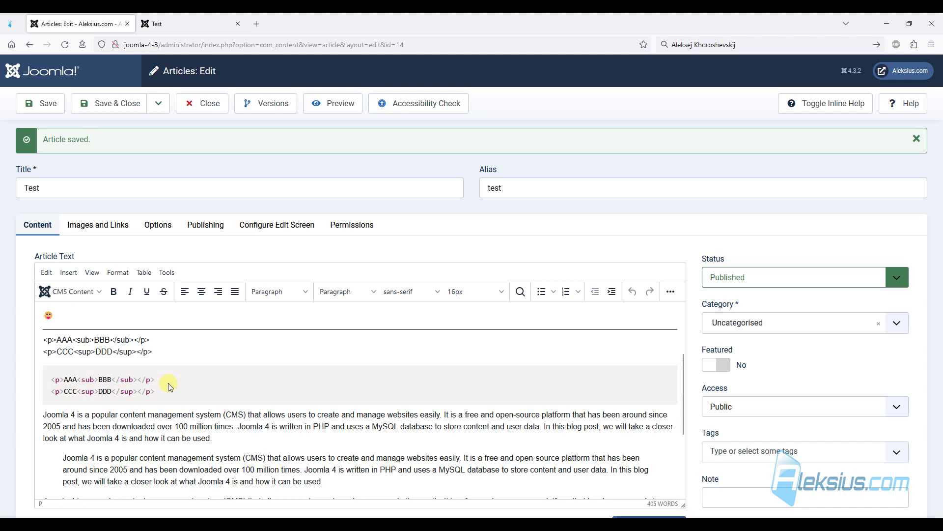
{"action": "left_click", "coordinate": [197, 24]}
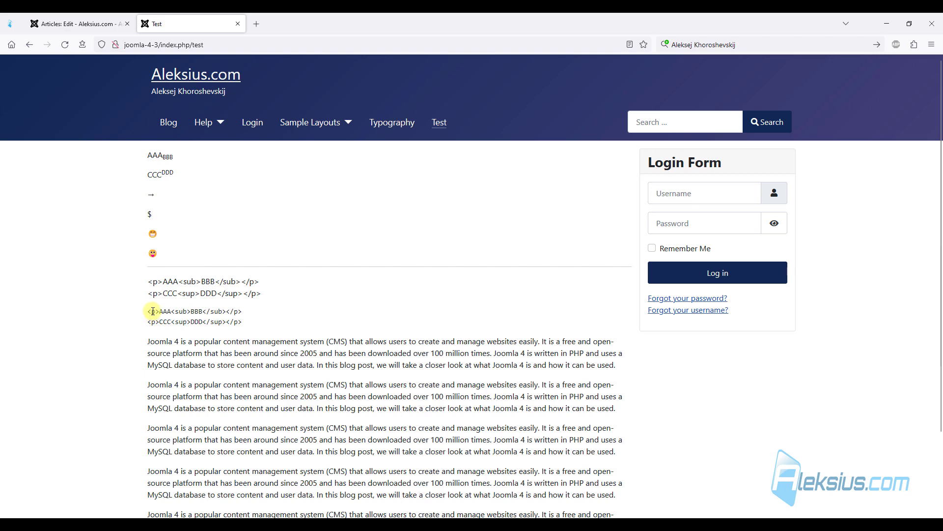
{"action": "left_click", "coordinate": [88, 23]}
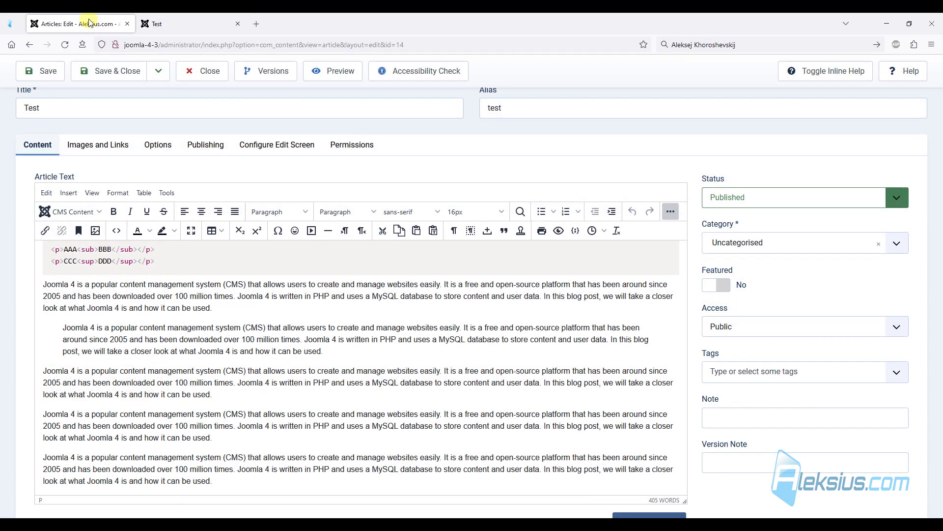